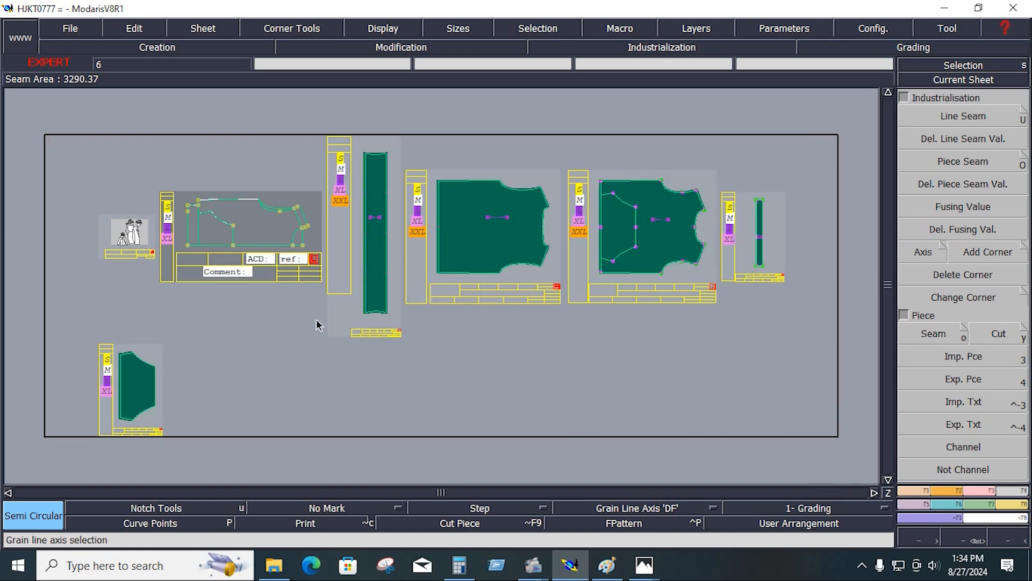
- Draw a short horizontal grain line axis near the middle of the 1X1 pocket piece
click(511, 396)
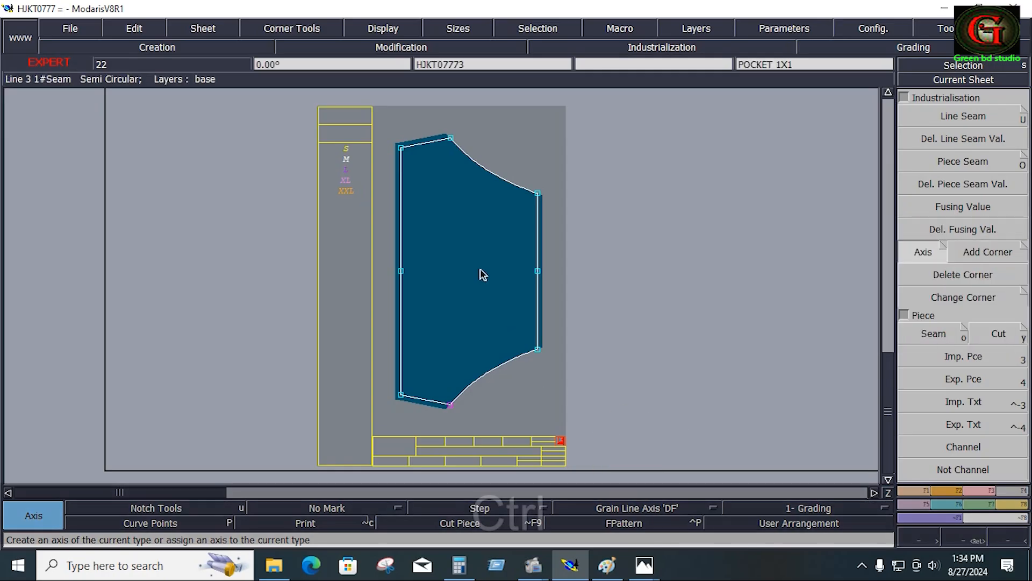
ctrl+click(446, 254)
click(485, 260)
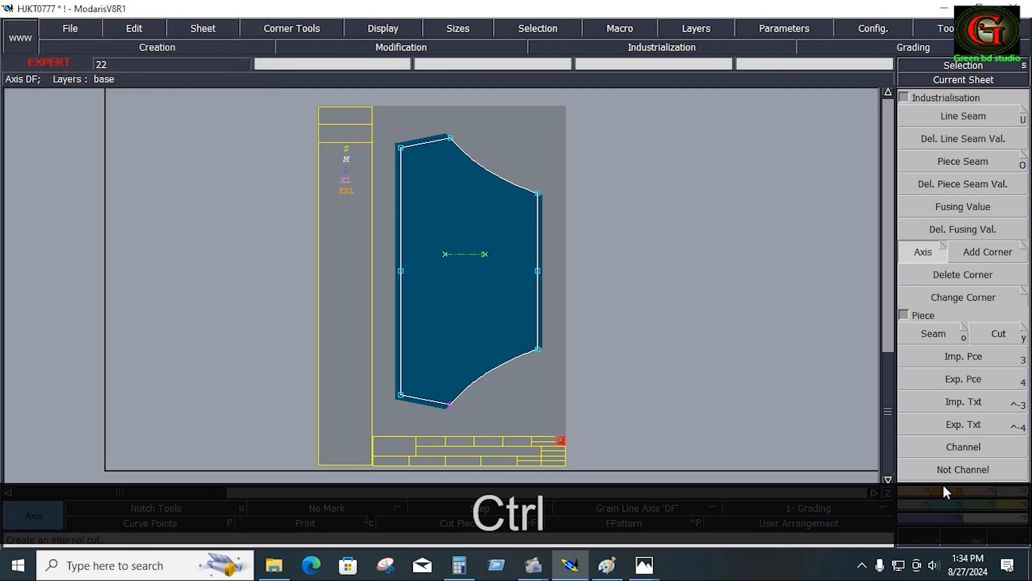
- Add notches at the midpoints of the pocket piece's two straight vertical edges
click(954, 490)
click(963, 115)
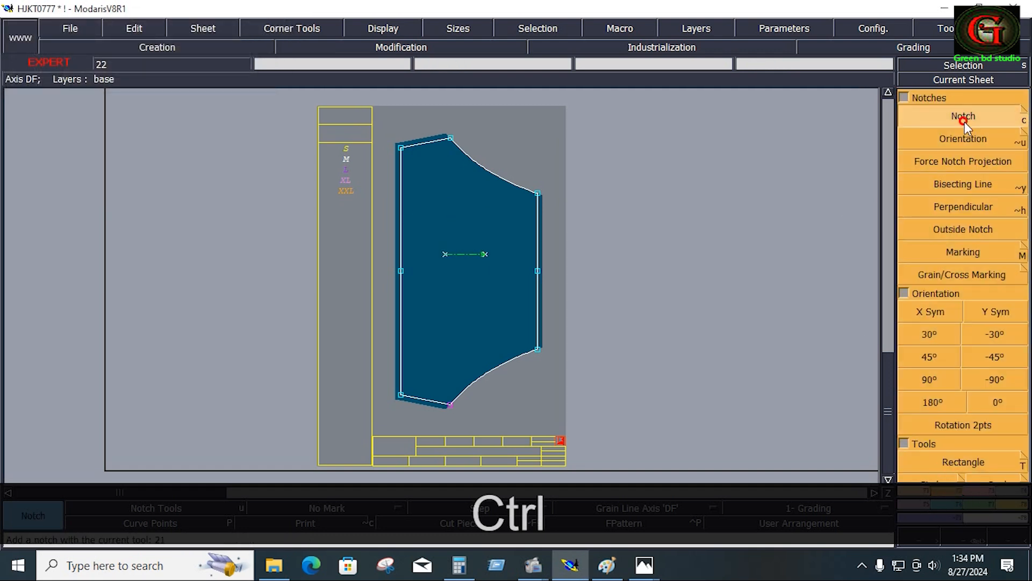
click(538, 271)
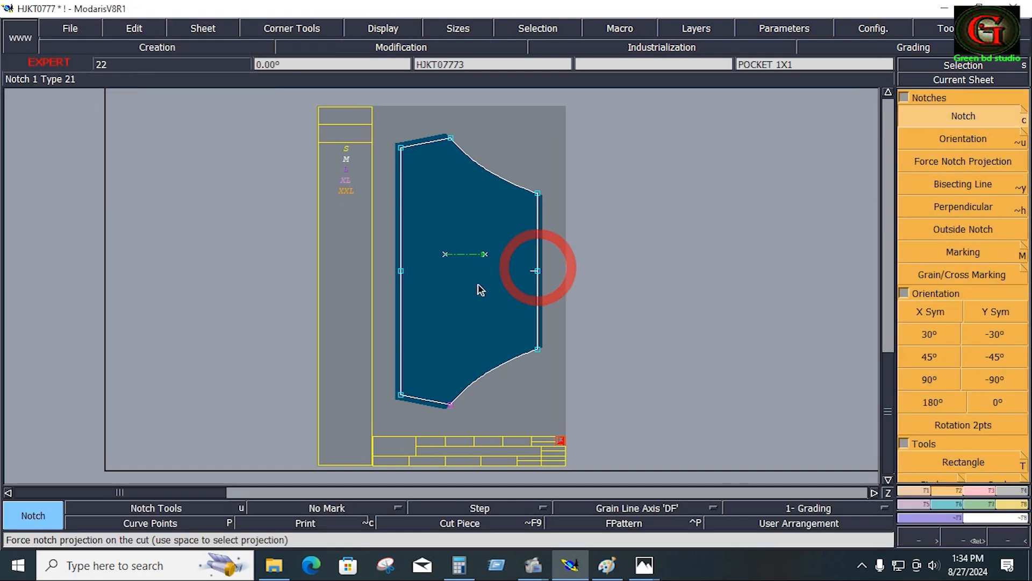
click(401, 272)
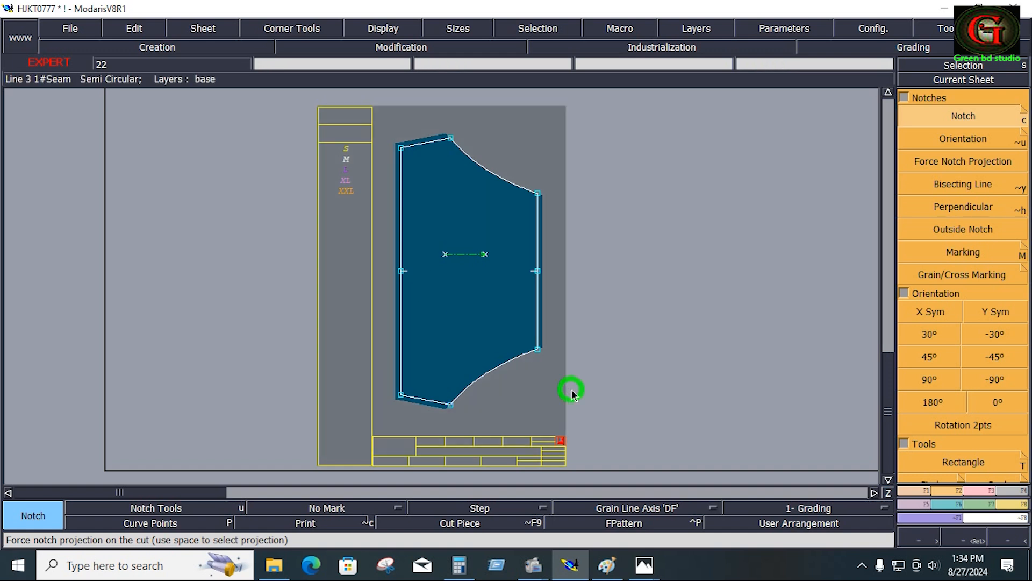
- Arrange all the sheets, then accept the J:/hood jacket sketch-0777/HJKT0777/ access paths and save the model
key(j)
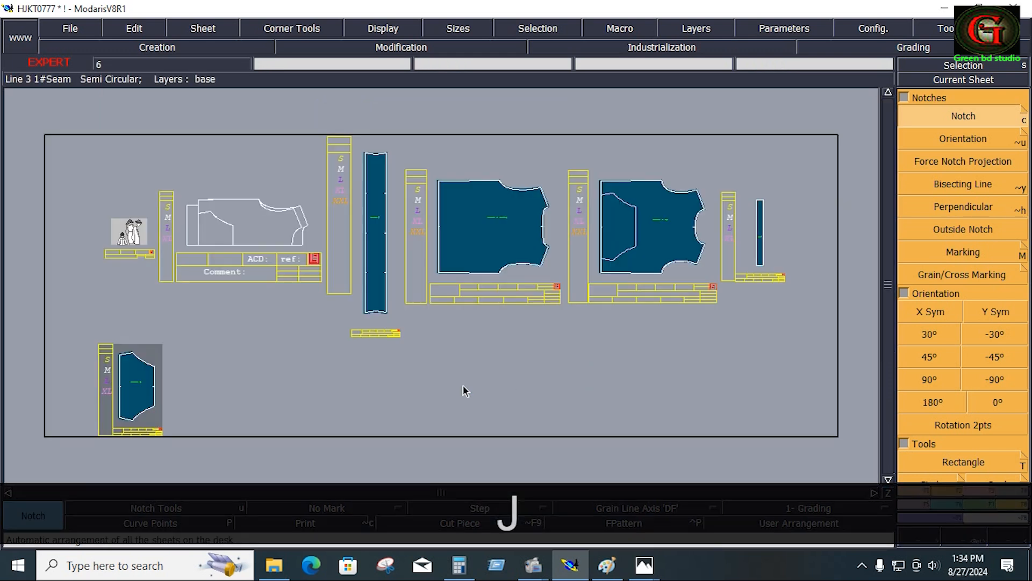
key(ctrl+j)
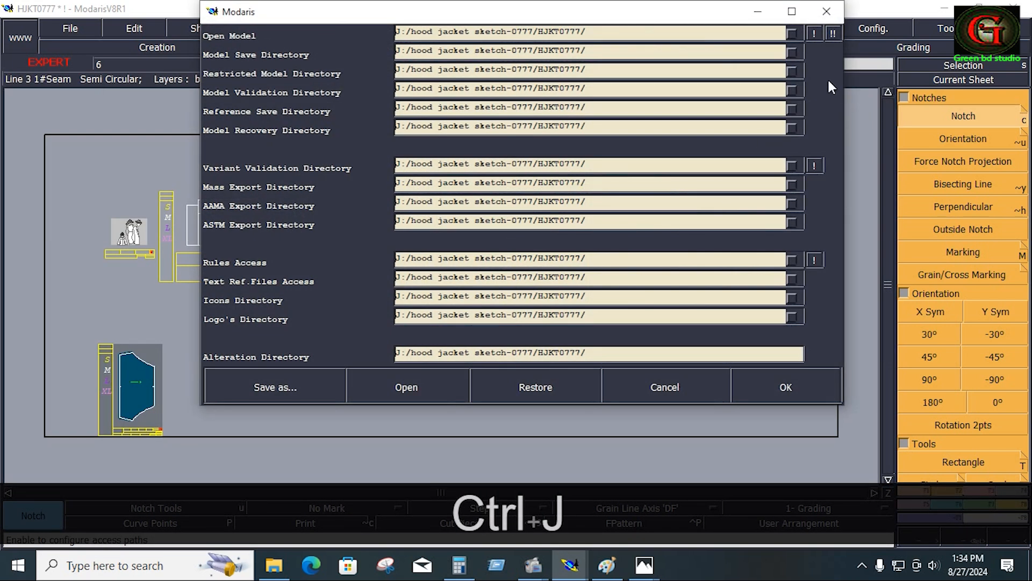
click(794, 394)
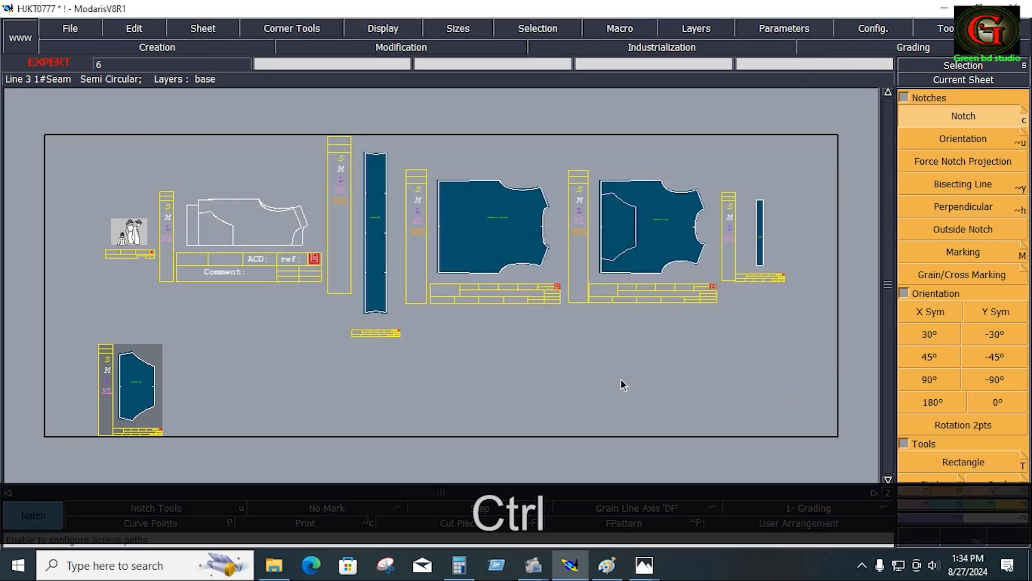
key(ctrl+e)
click(442, 371)
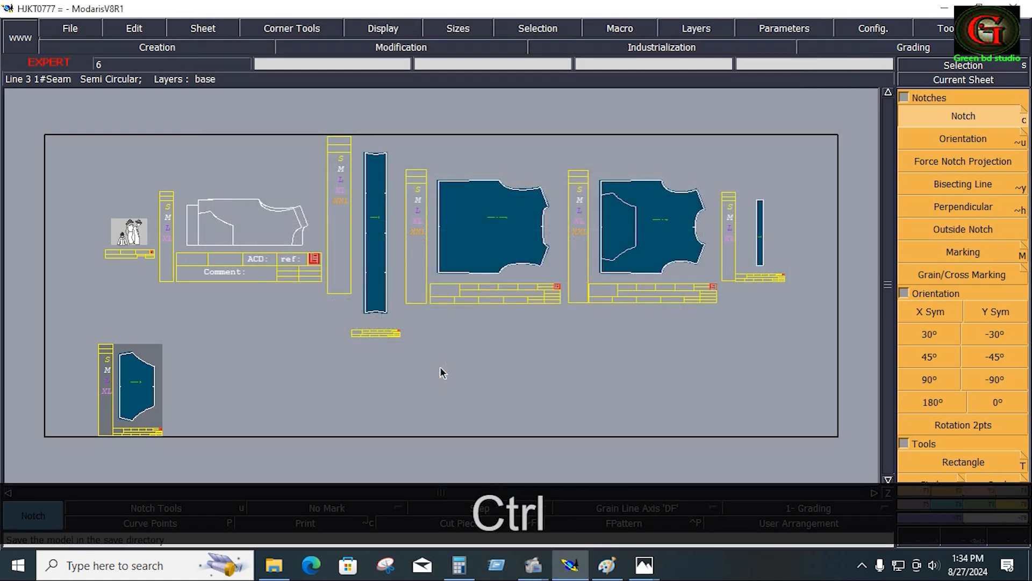
key(ctrl+v)
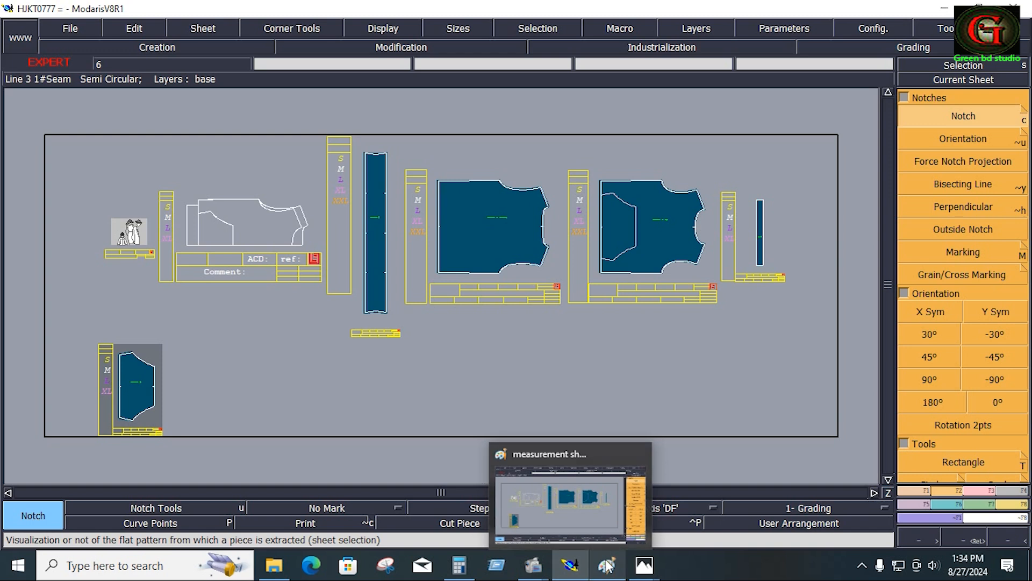
- Switch to the measurement sheet in Paint and outline the SLEEVE LENGTH and SLEEVE MUSCLE (1/2) rows with dark red rectangles
click(607, 566)
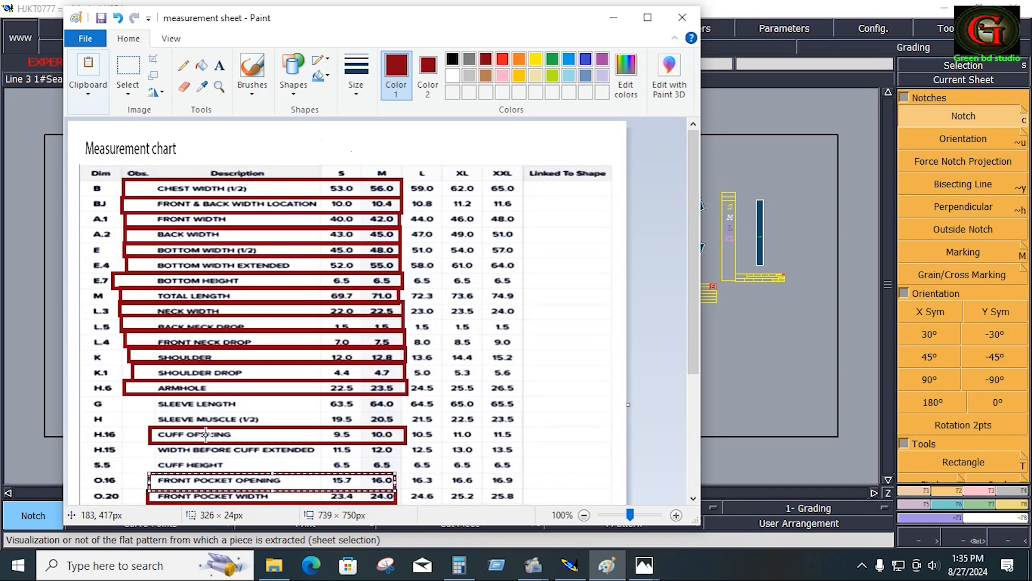
scroll(167, 418, down, 3)
drag(130, 302, 400, 316)
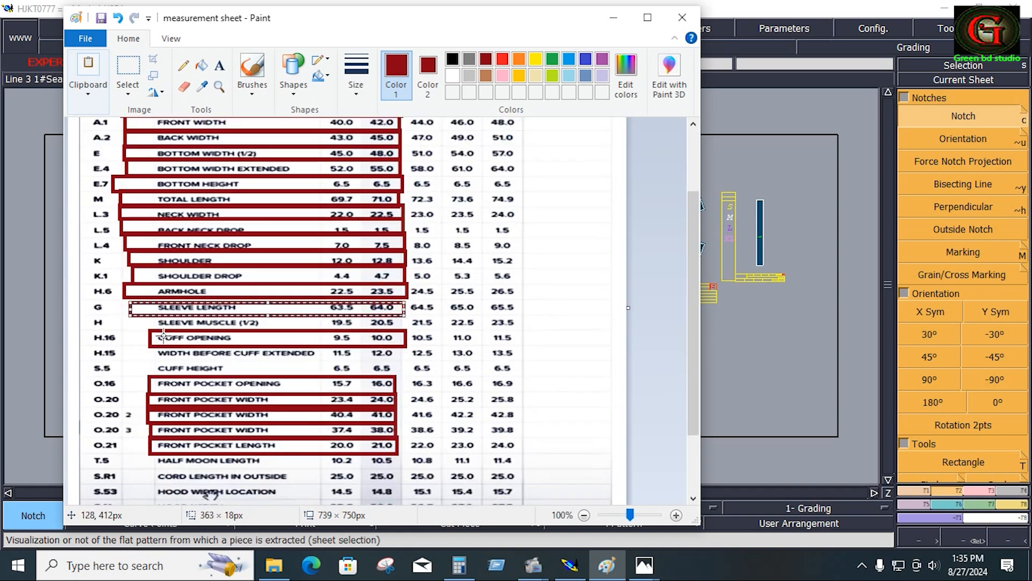
drag(132, 331, 405, 312)
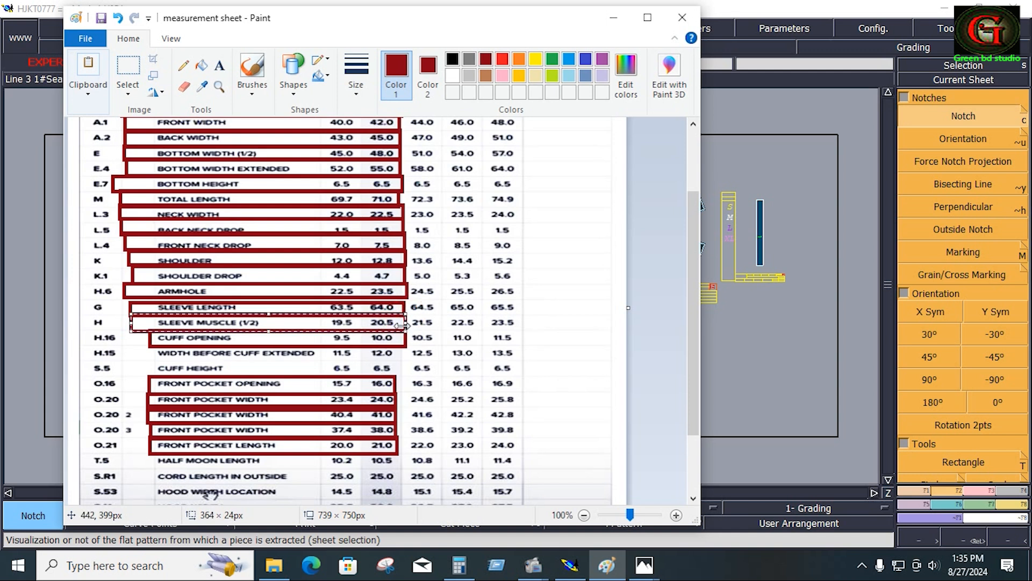
- Back in Modaris, draw a vertical 64 cm Bezier line upward from just above the outer shoulder point of the body draft
click(570, 565)
click(283, 239)
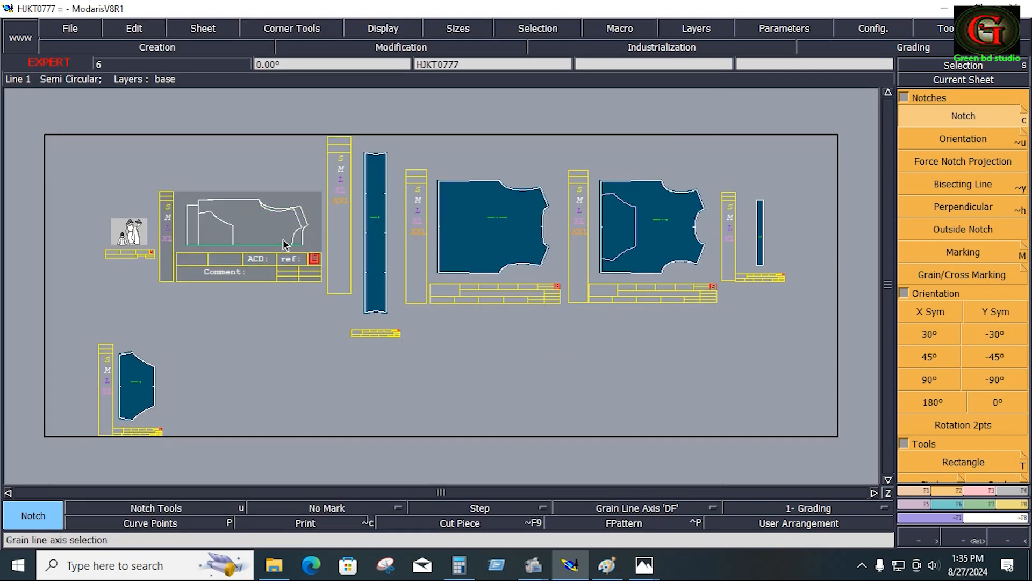
key(Home)
click(157, 47)
click(963, 424)
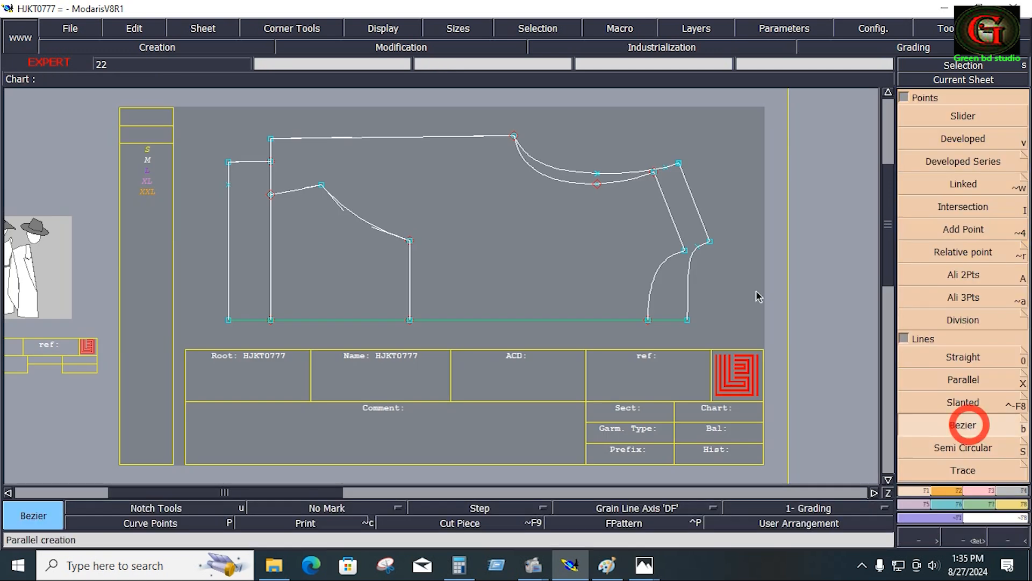
click(679, 138)
click(92, 85)
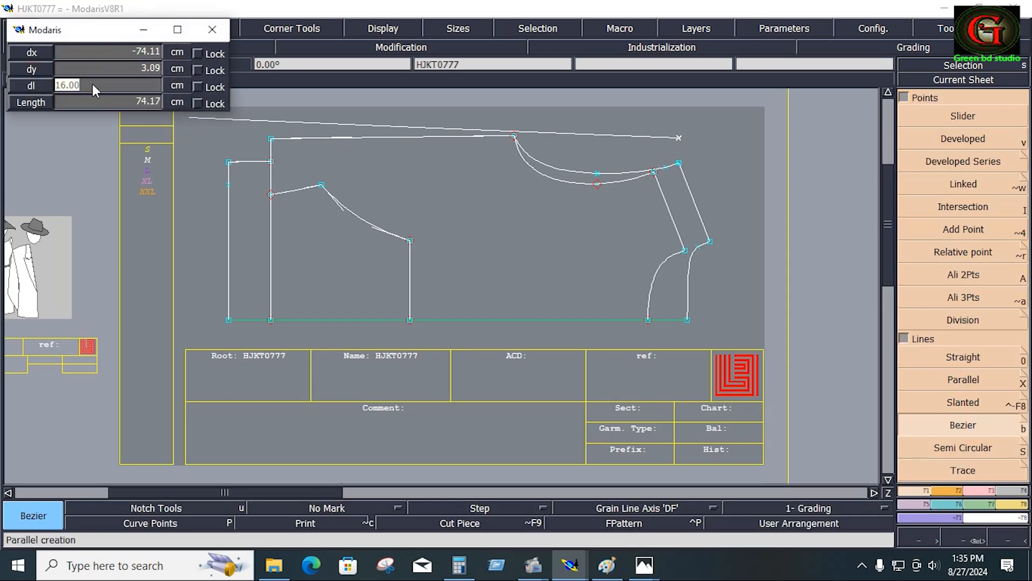
text(64)
key(Return)
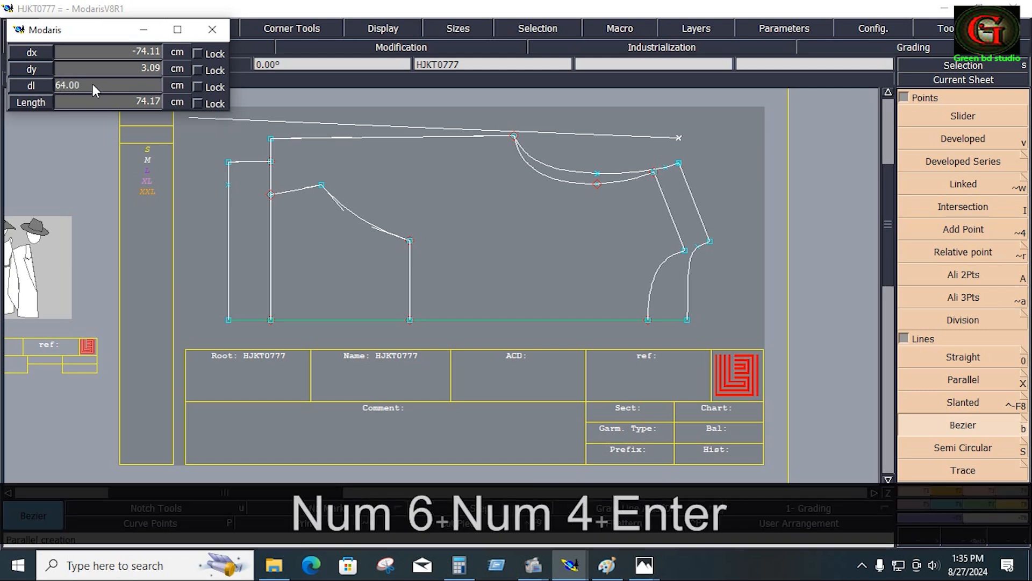
key(super)
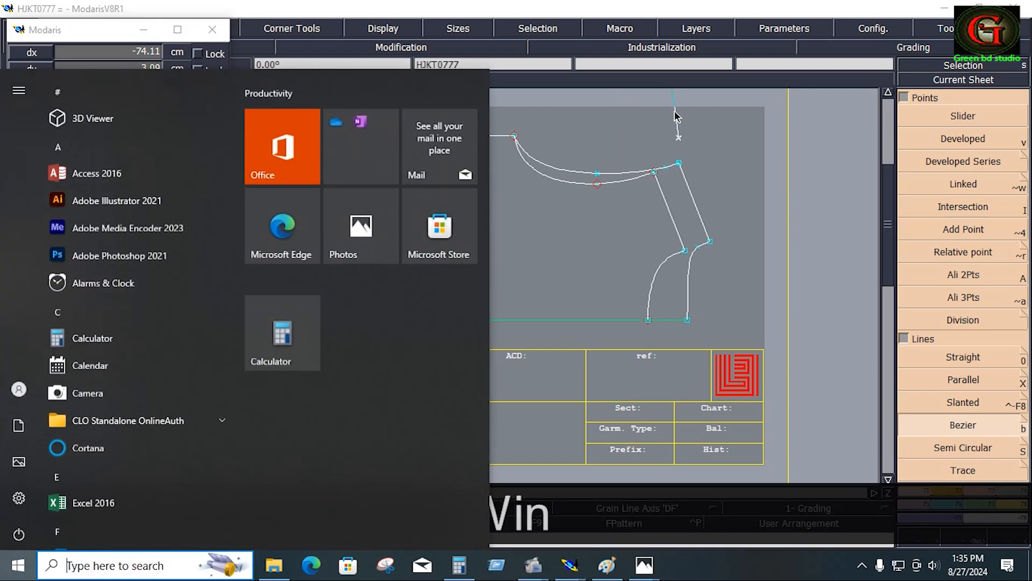
- Check the size M sleeve muscle in the measurement sheet, then create a parallel 20.5 cm to the left of the sleeve length line
click(607, 565)
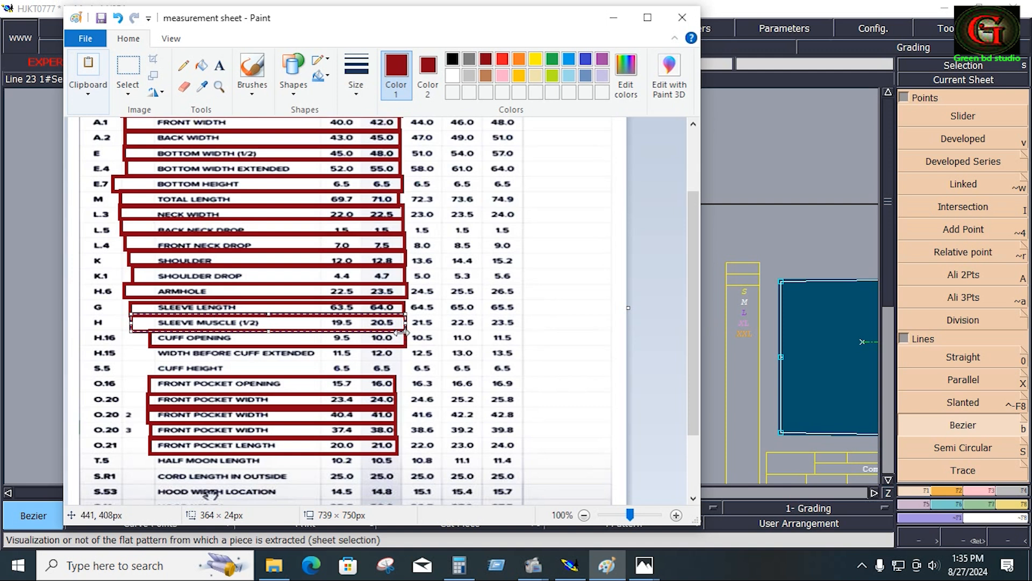
click(570, 564)
click(959, 380)
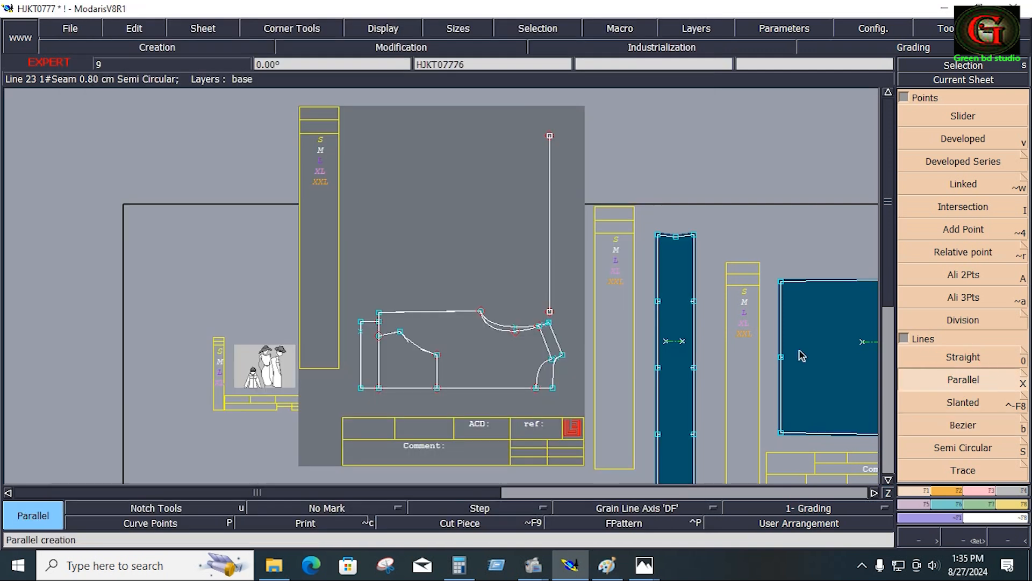
click(550, 271)
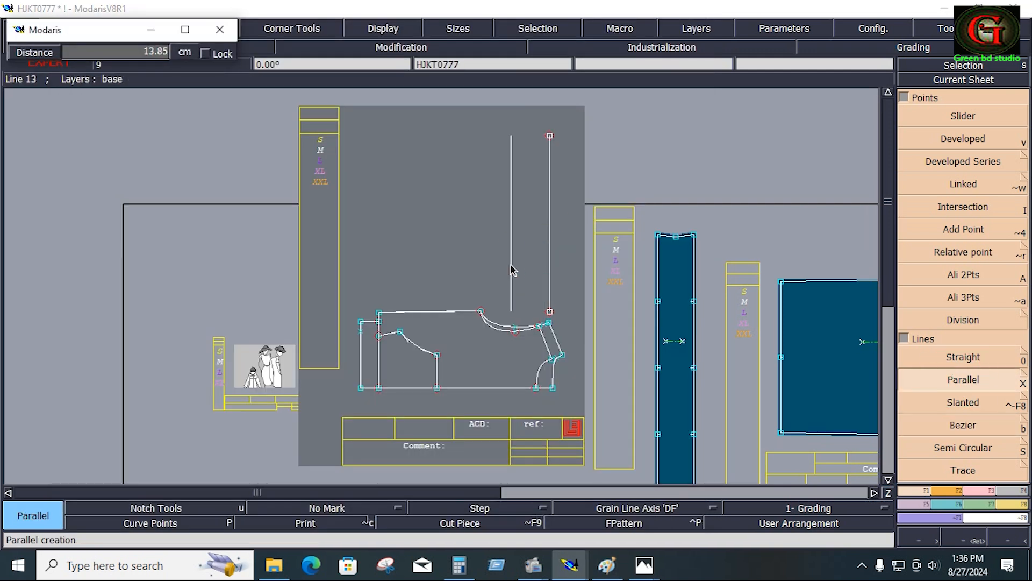
text(0.5)
key(Return)
- Draw a diagonal Bezier line about 27.5 cm long from the sleeve length line's lower end to the parallel line
click(963, 425)
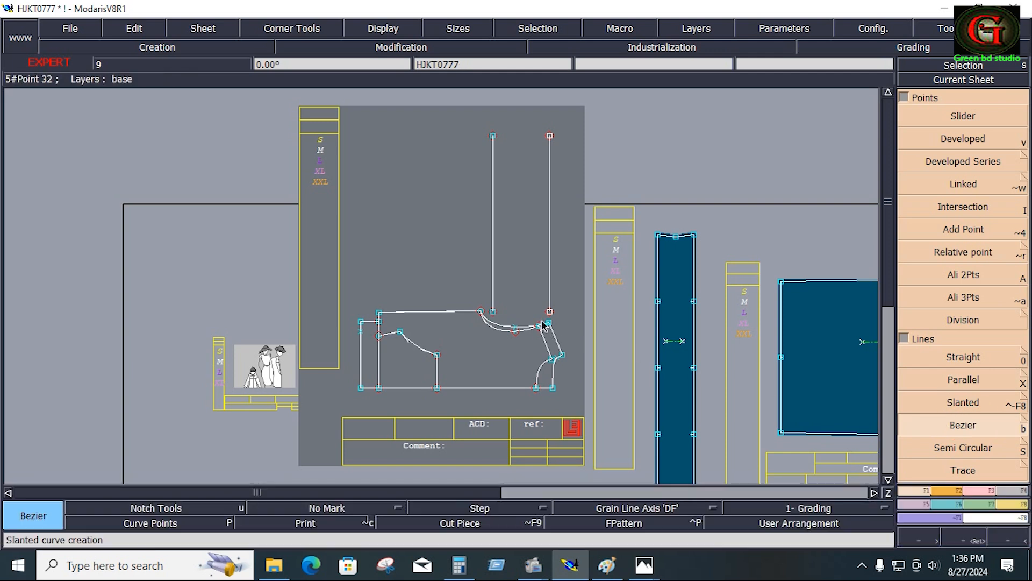
click(549, 311)
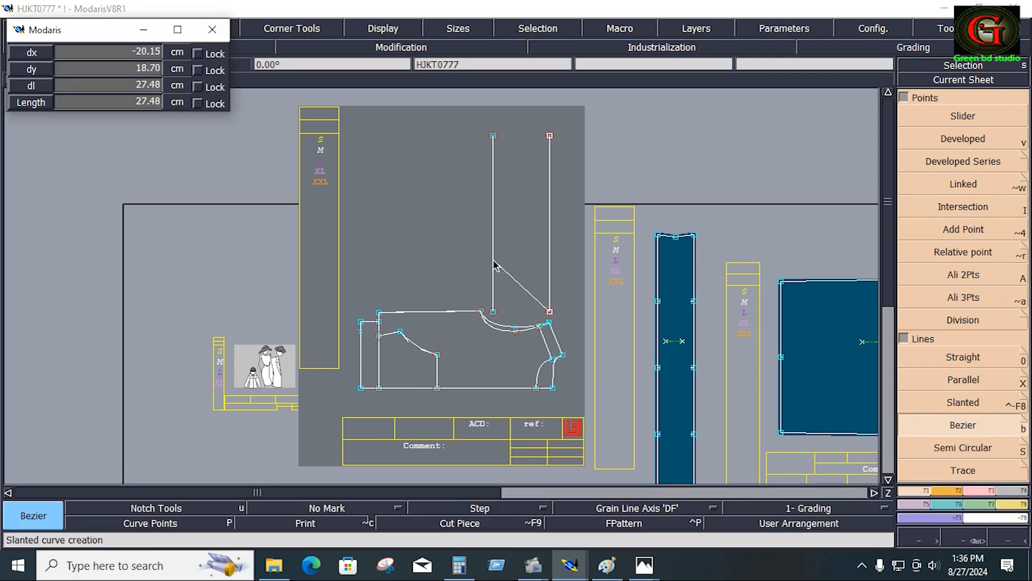
click(493, 261)
key(Return)
- Add dynamic length measures along the front and back armhole curves, from each shoulder point to the underarm point
drag(471, 248, 554, 341)
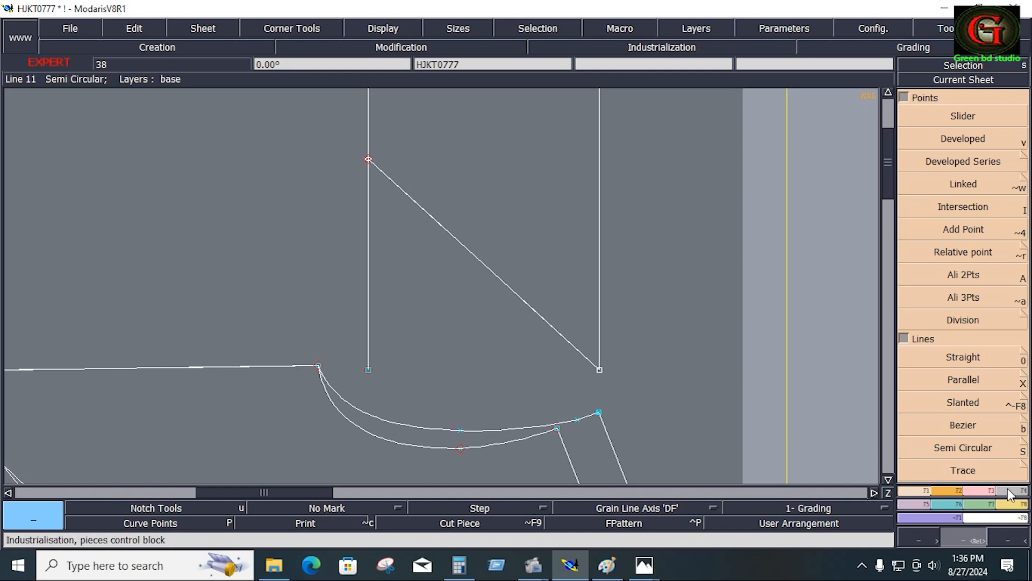
click(1004, 504)
click(1010, 222)
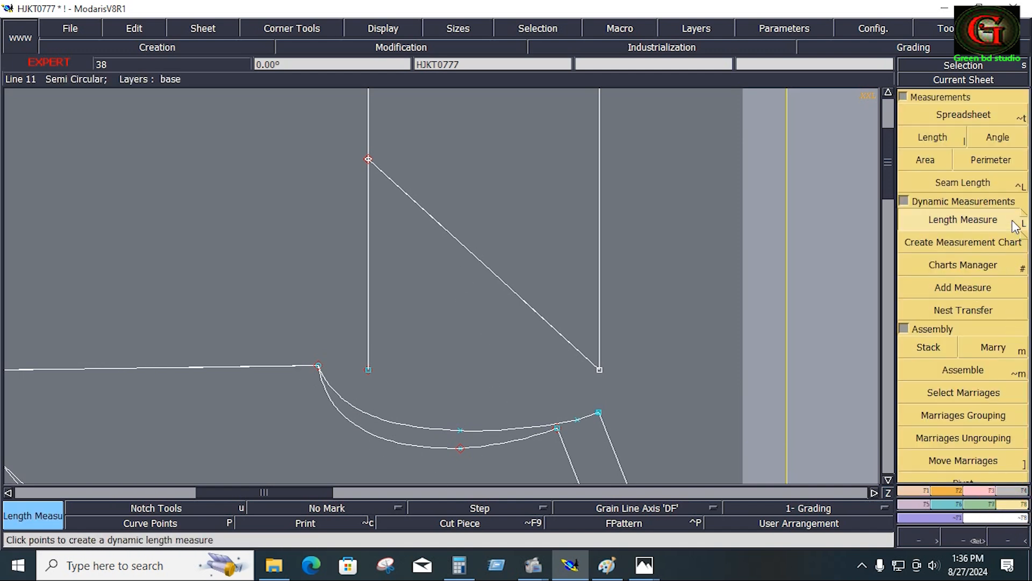
click(557, 428)
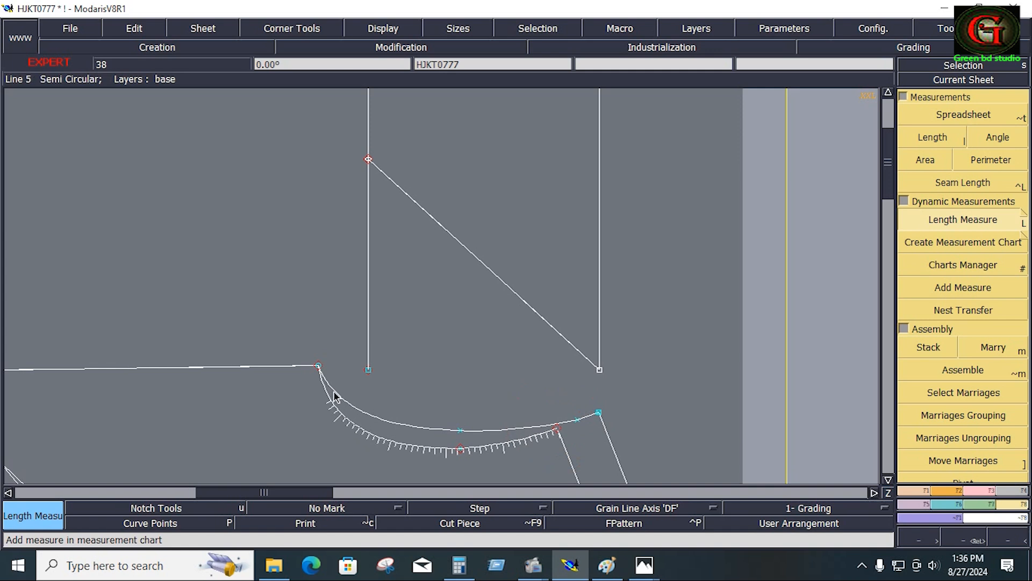
click(318, 366)
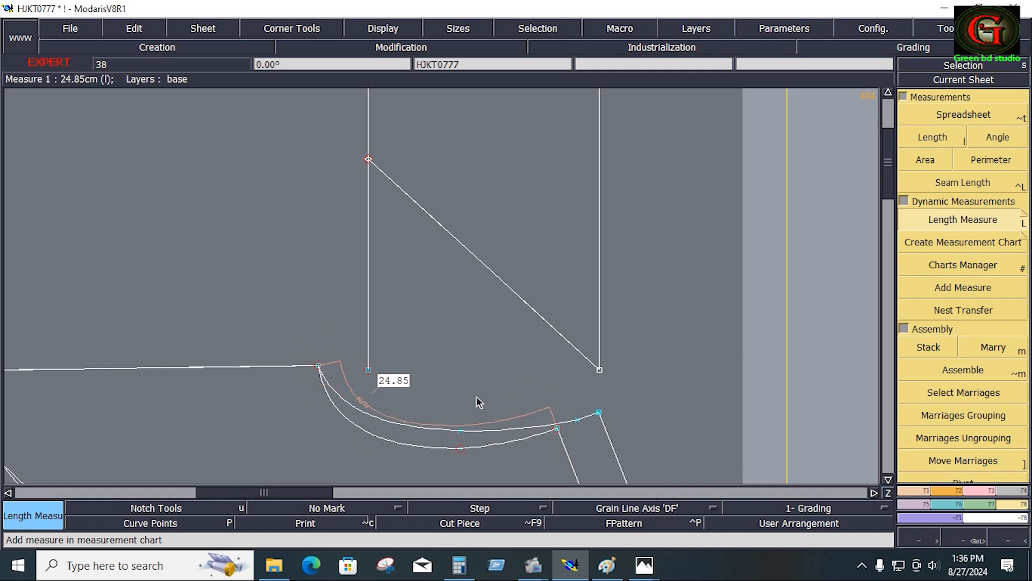
click(599, 414)
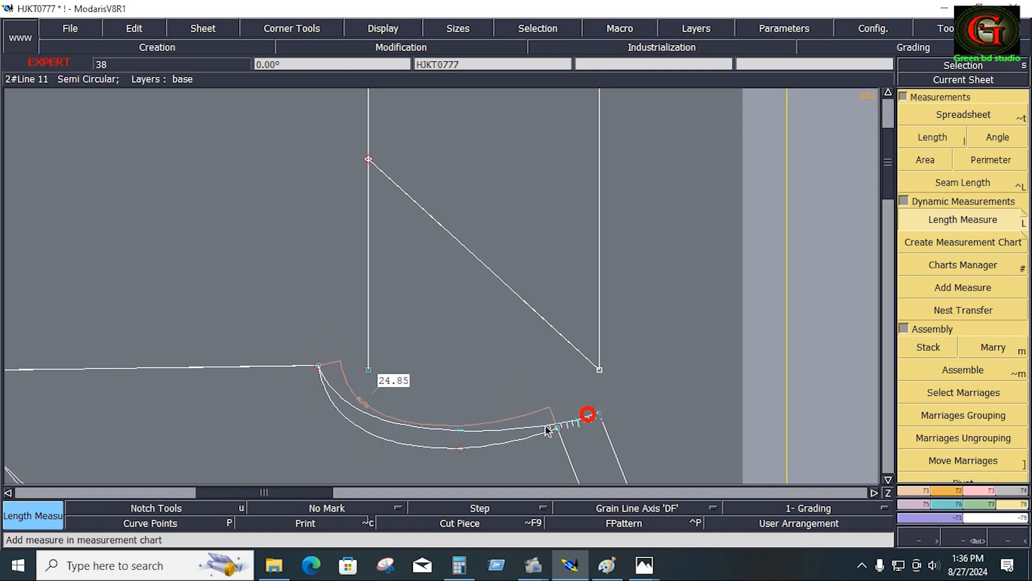
click(318, 366)
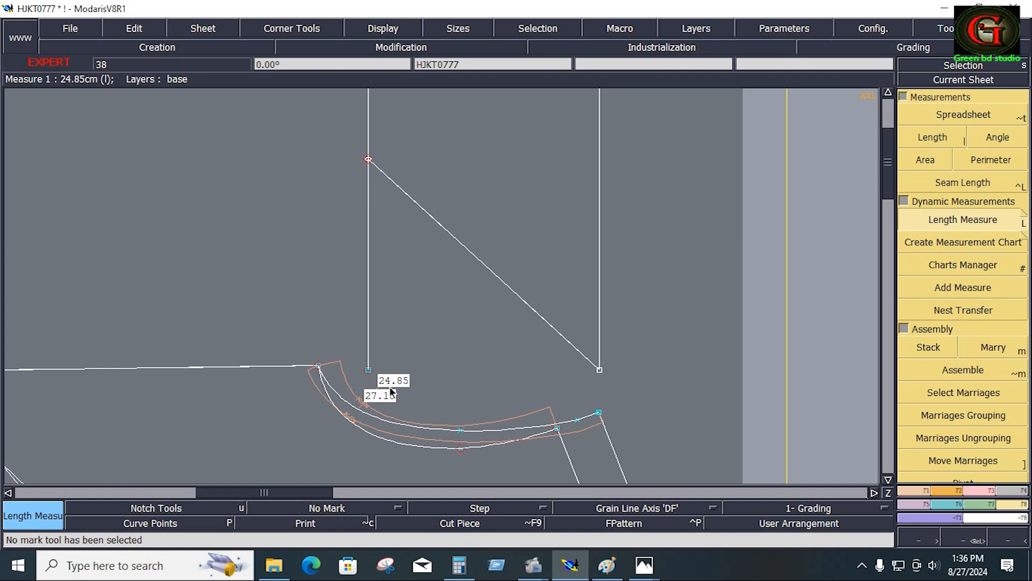
- Switch to Calculator, clear it and add the two armhole curve lengths, 27.18 + 24.85
click(459, 565)
drag(361, 45, 765, 81)
click(763, 285)
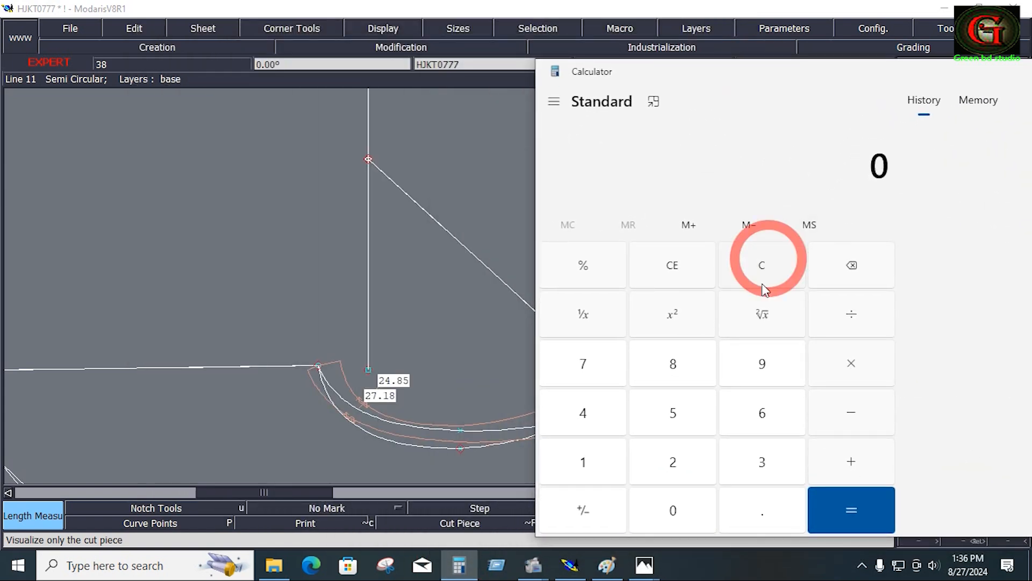
click(676, 465)
click(583, 365)
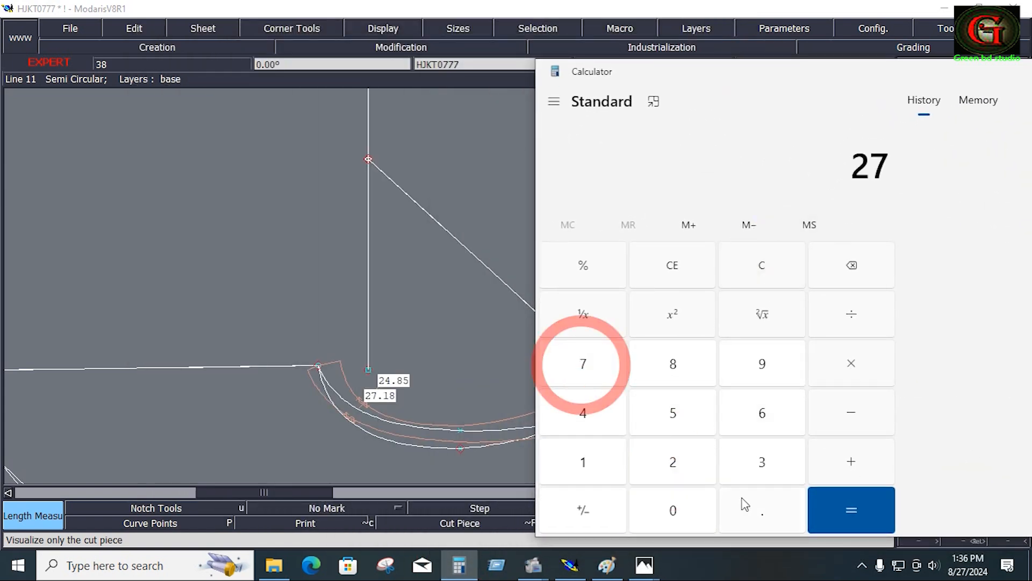
click(756, 511)
click(585, 463)
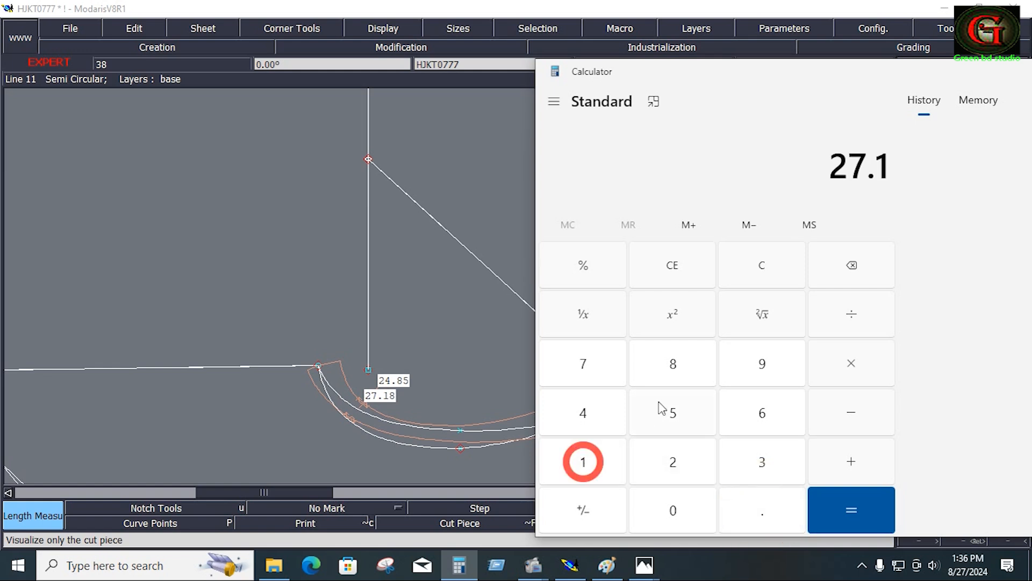
click(673, 366)
click(850, 461)
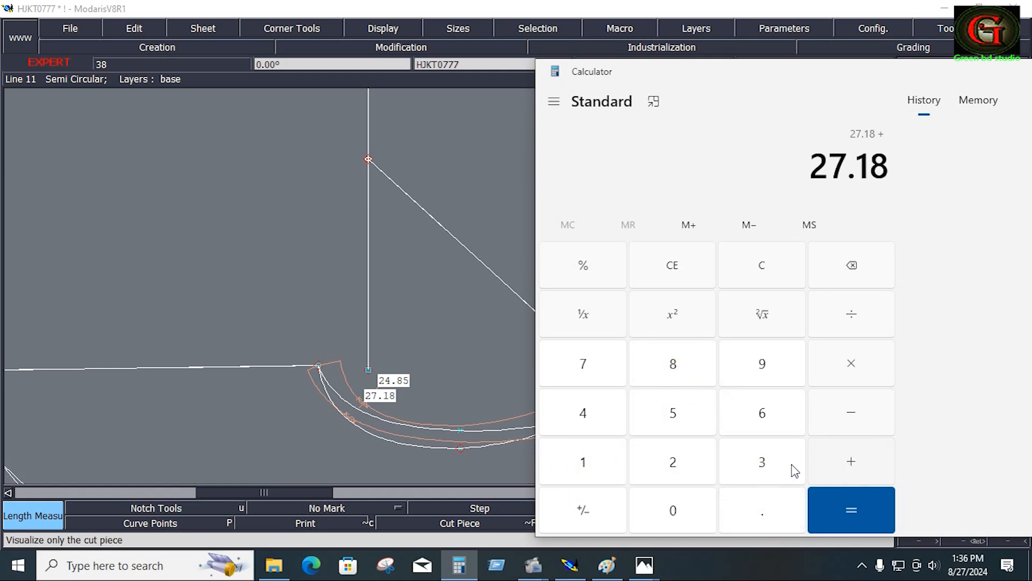
click(672, 466)
click(583, 415)
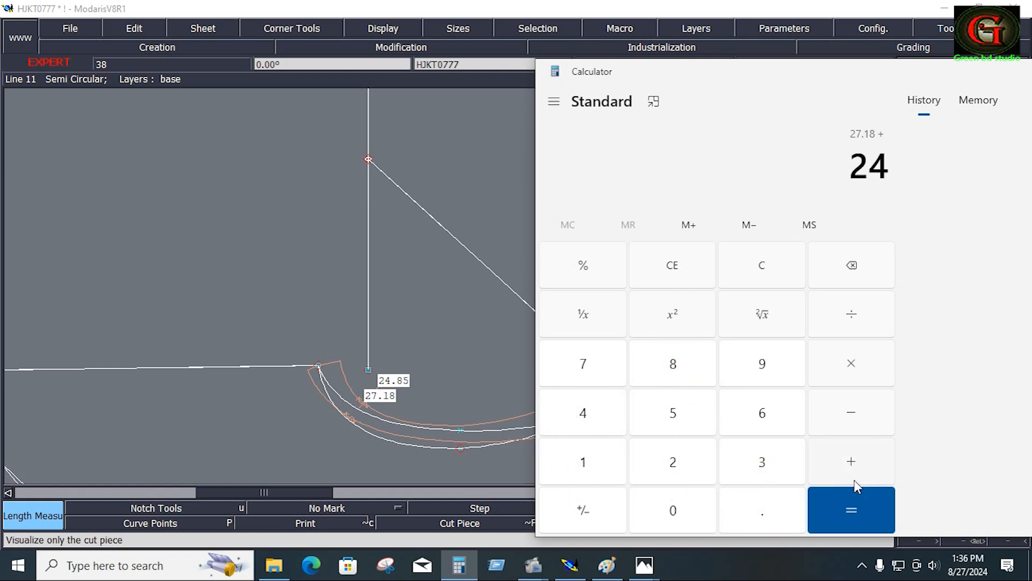
click(772, 521)
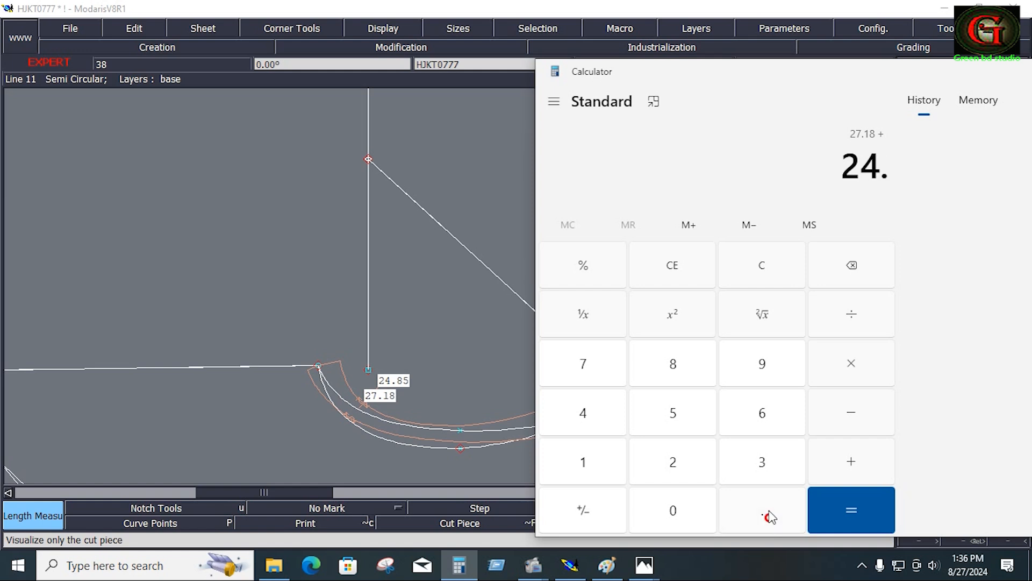
click(688, 363)
click(682, 418)
click(857, 509)
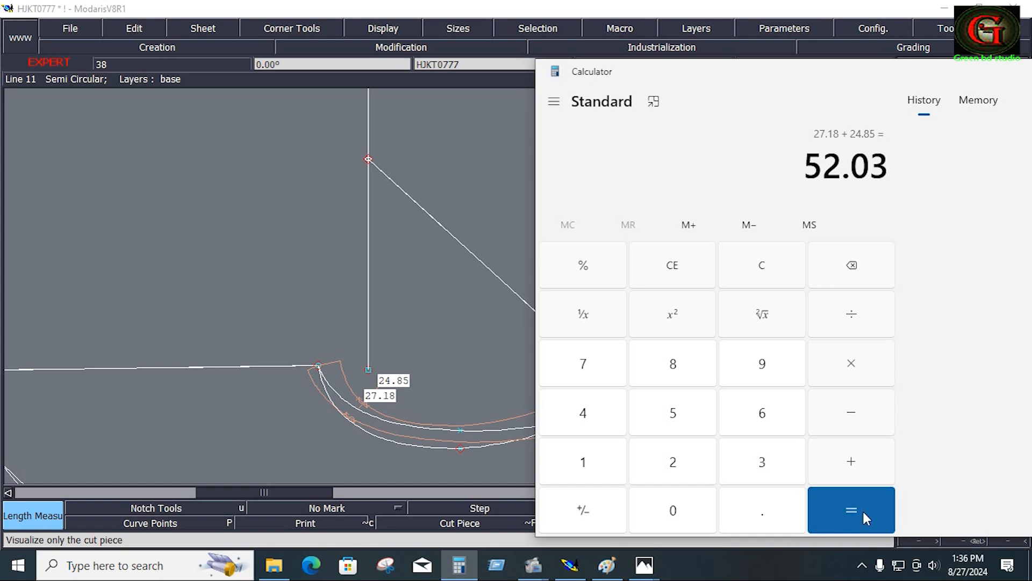
- Try adding 0.375 to the armhole total, and clear the calculation
click(853, 463)
click(749, 519)
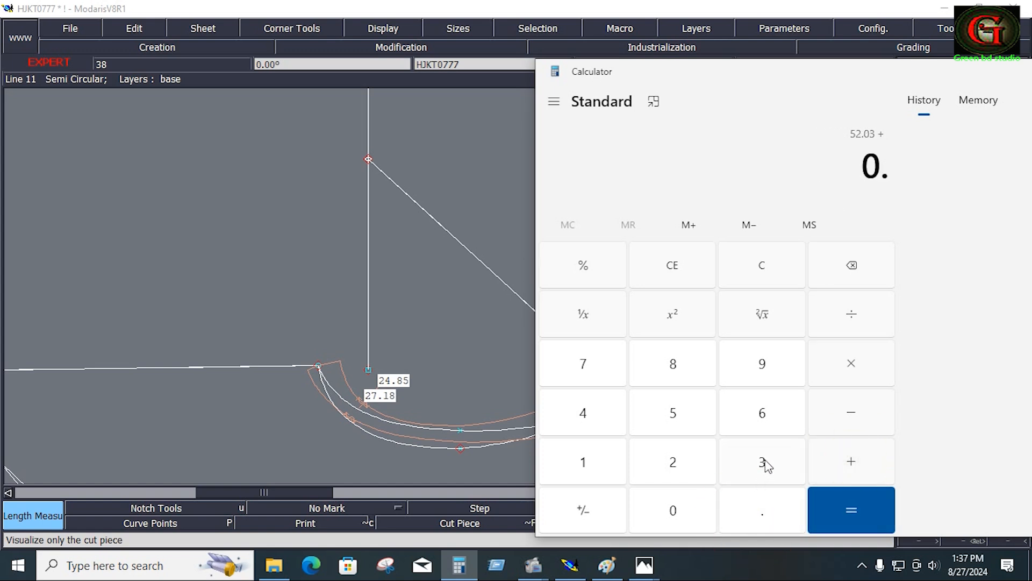
click(763, 464)
click(566, 353)
click(664, 401)
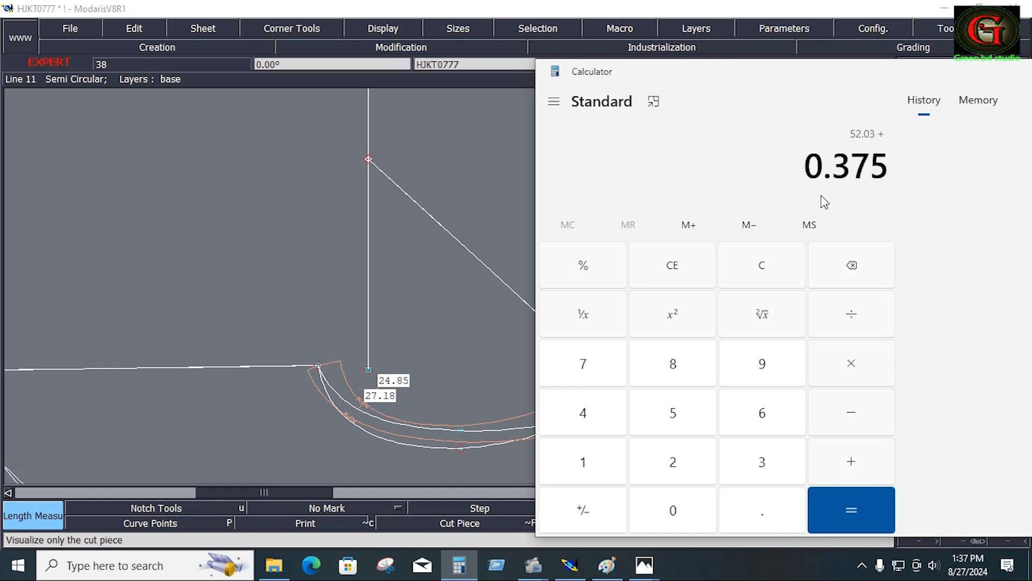
click(859, 521)
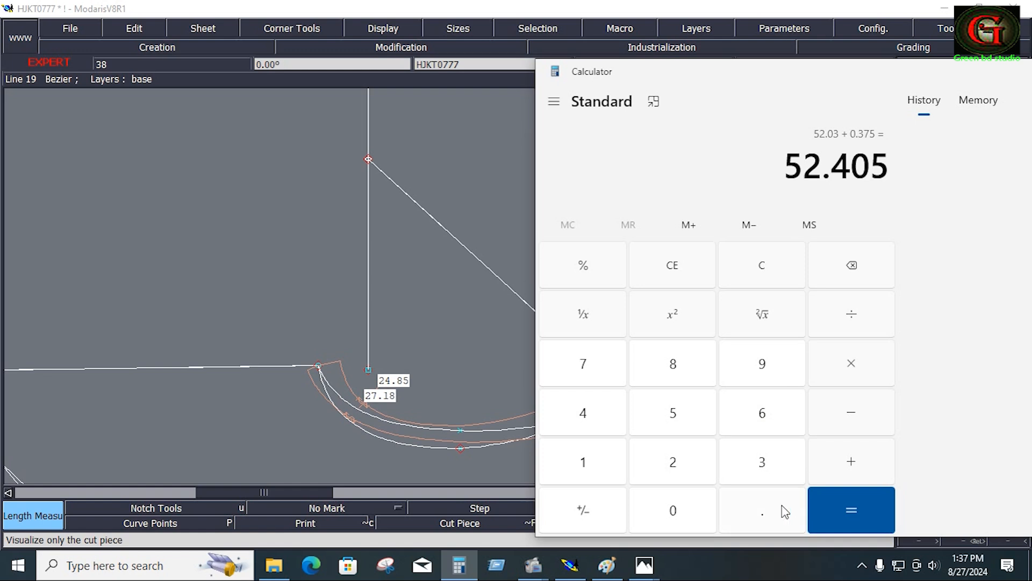
click(762, 522)
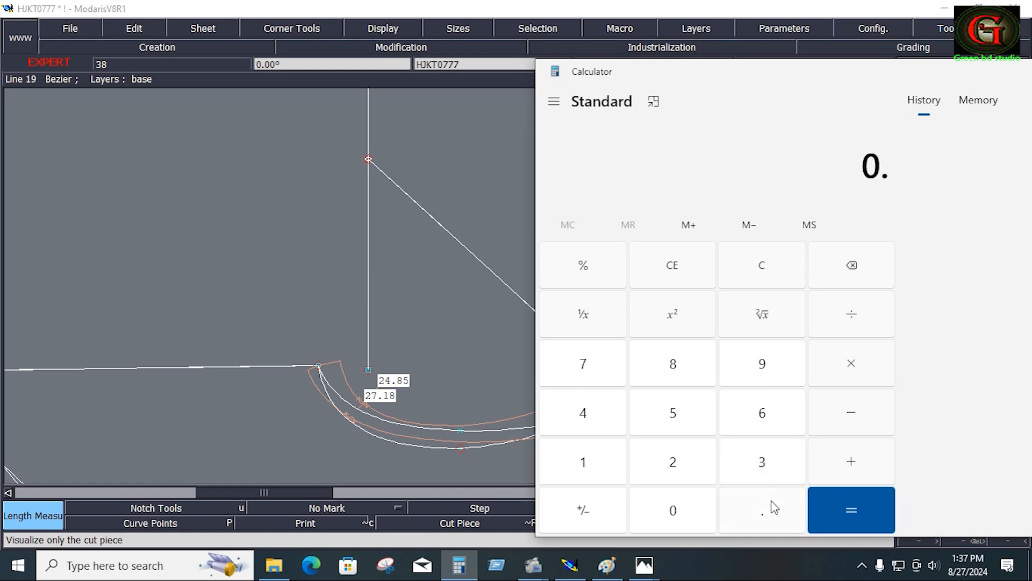
click(760, 265)
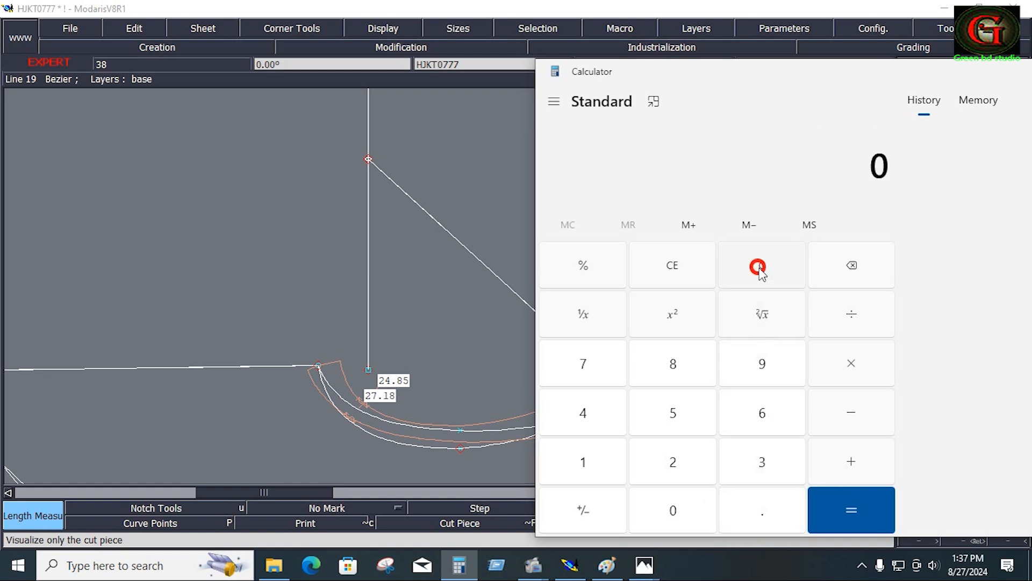
- Calculate 52 + 0.75 for the armhole total with ease, and divide the sum by 2
click(682, 415)
click(683, 461)
click(835, 480)
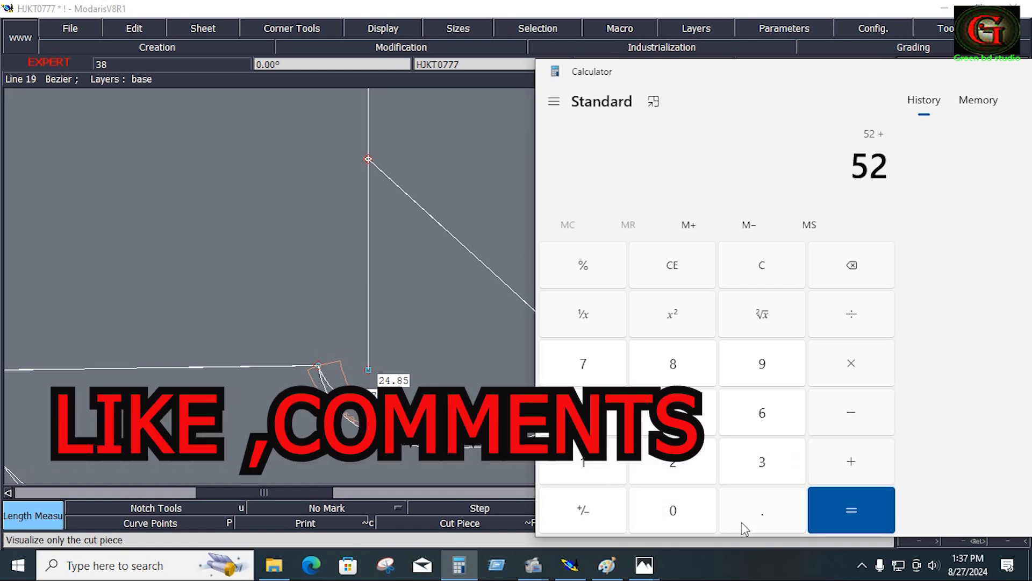
click(763, 521)
click(590, 362)
click(680, 411)
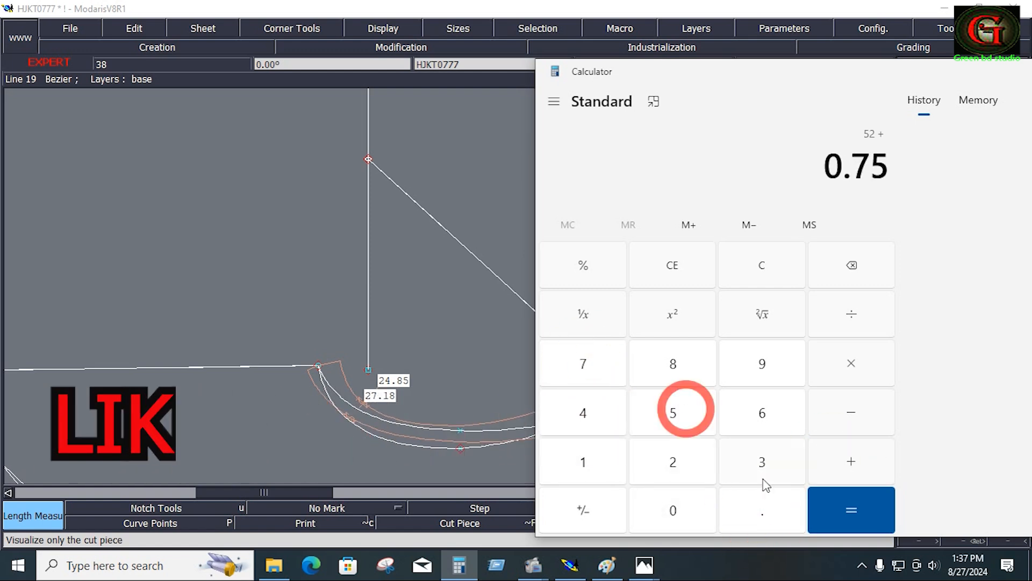
click(821, 509)
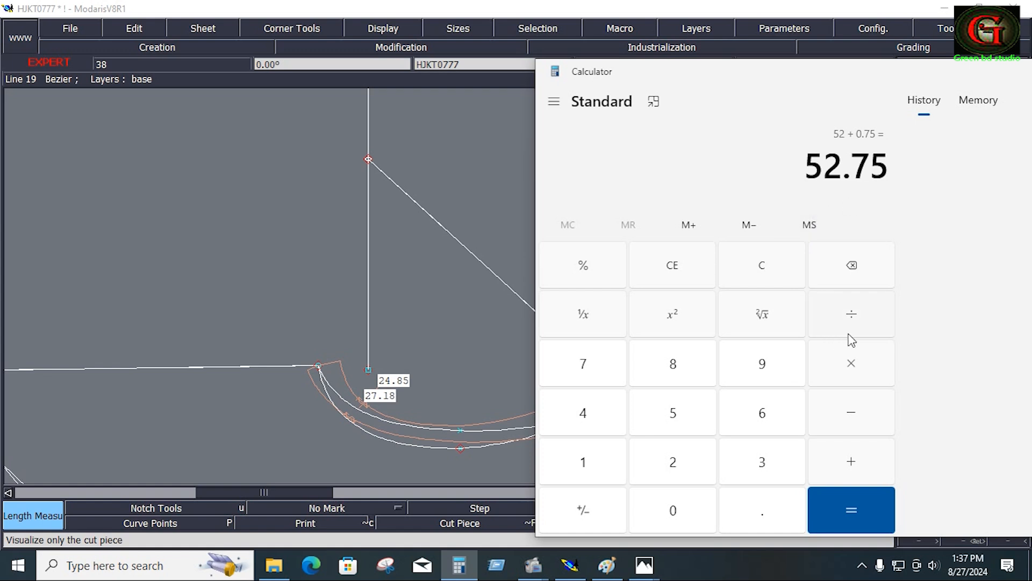
click(851, 315)
click(674, 466)
click(844, 501)
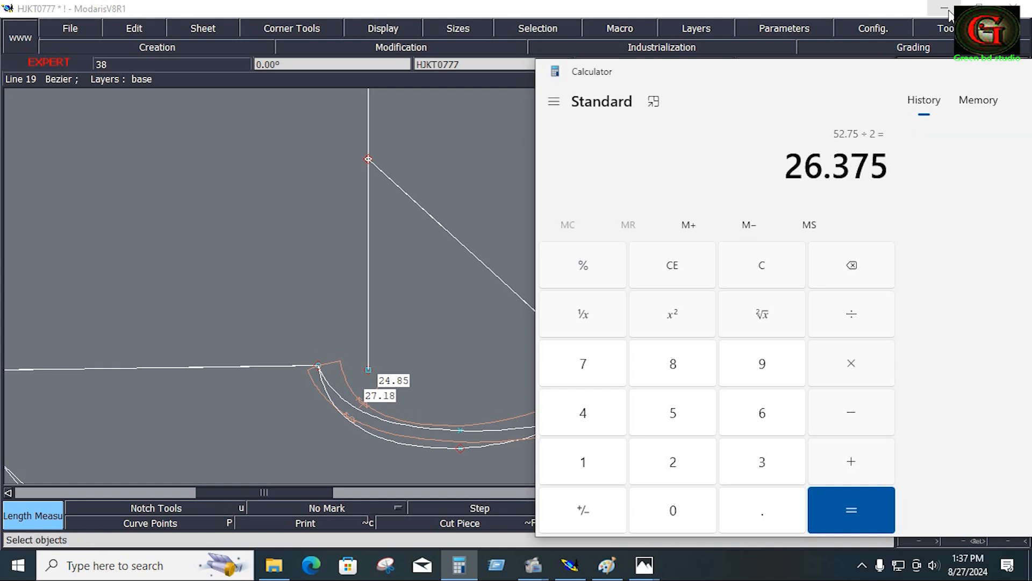
- Back in Modaris, add a dynamic length measure along the diagonal sleeve cap line between its two endpoints
click(517, 159)
click(600, 370)
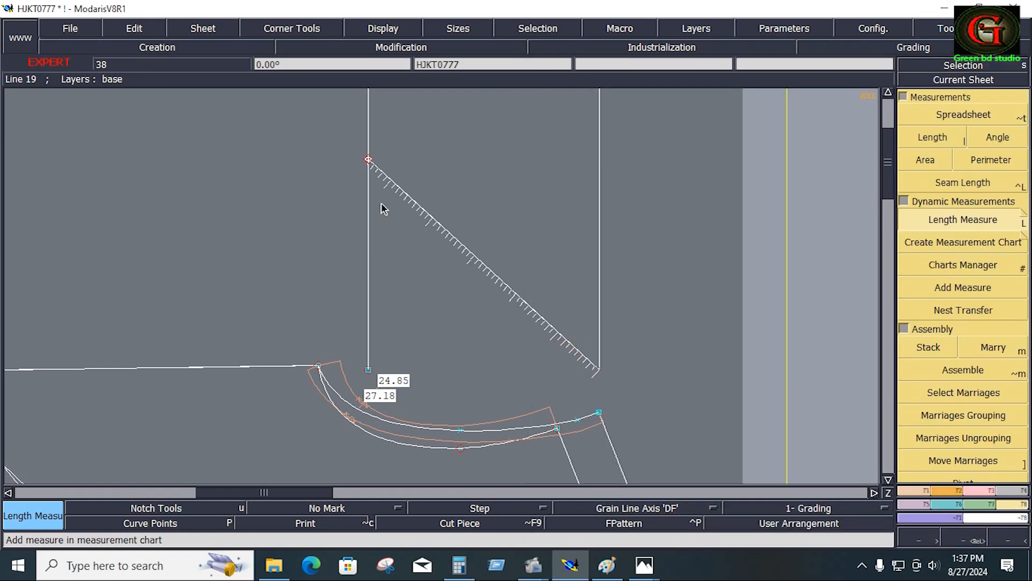
click(366, 159)
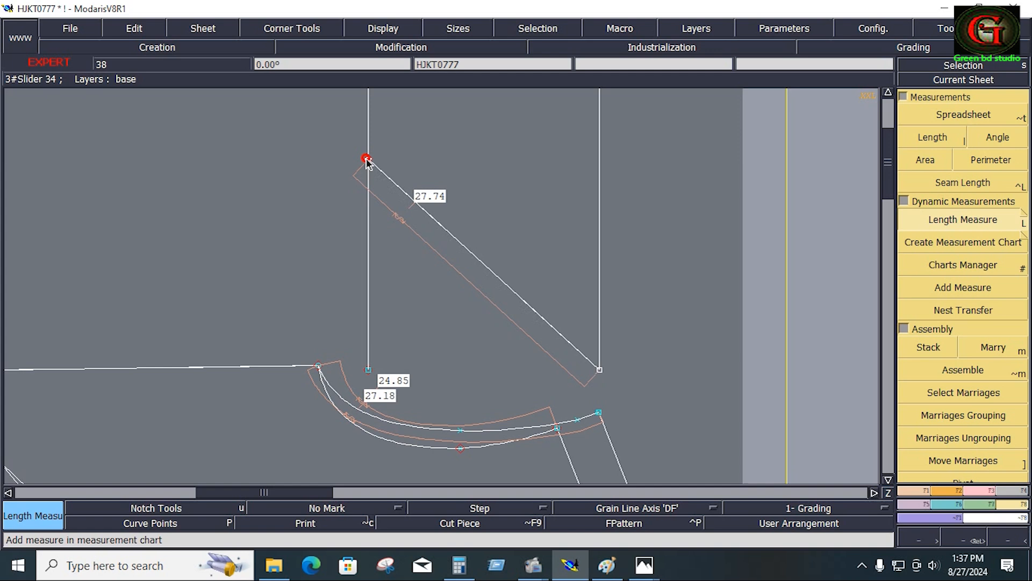
- Reshape the diagonal sleeve cap line into an S-shaped curve and check the halved armhole total in Calculator
click(982, 491)
click(963, 312)
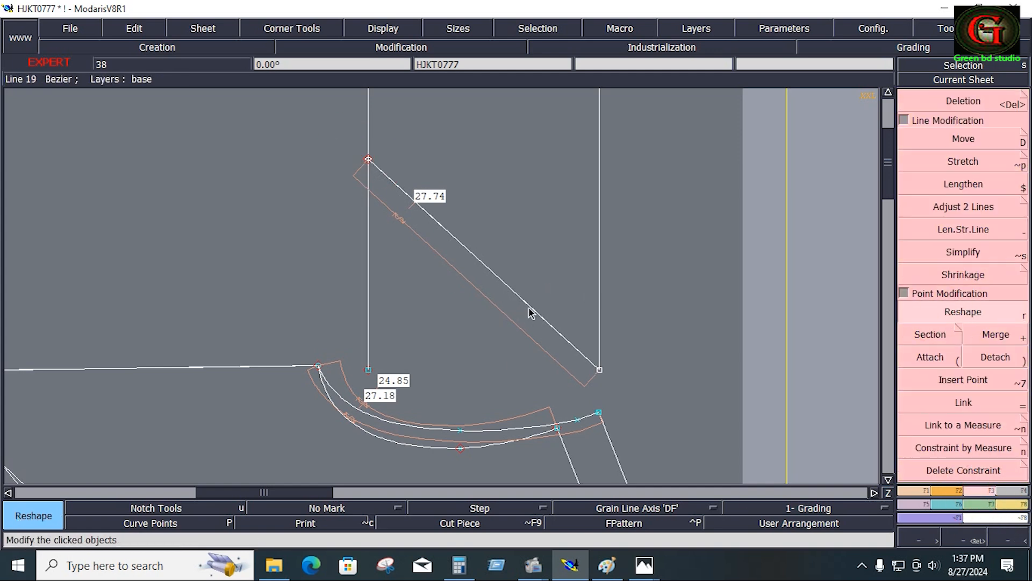
drag(531, 313, 419, 360)
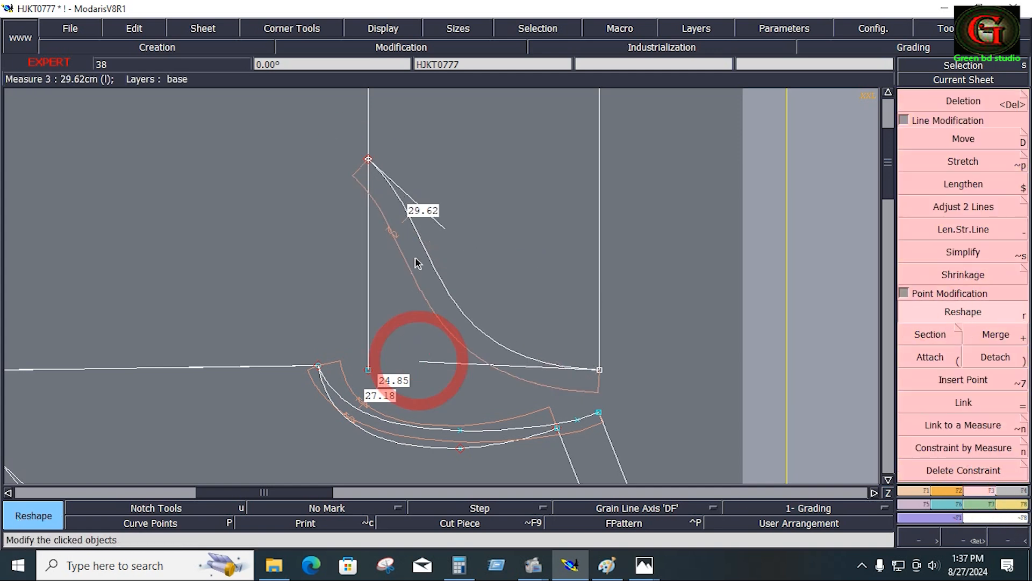
key(alt+Tab)
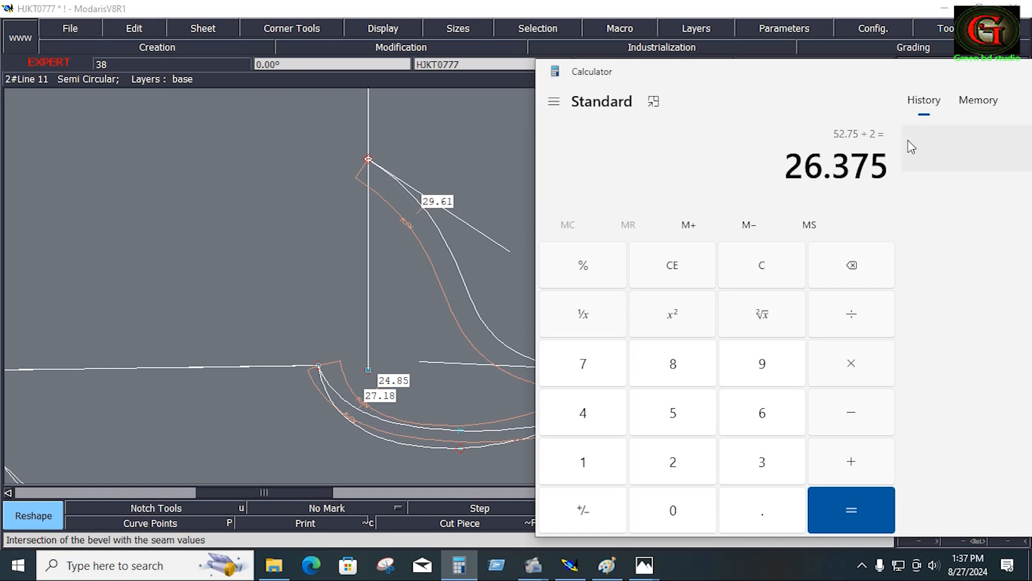
click(511, 239)
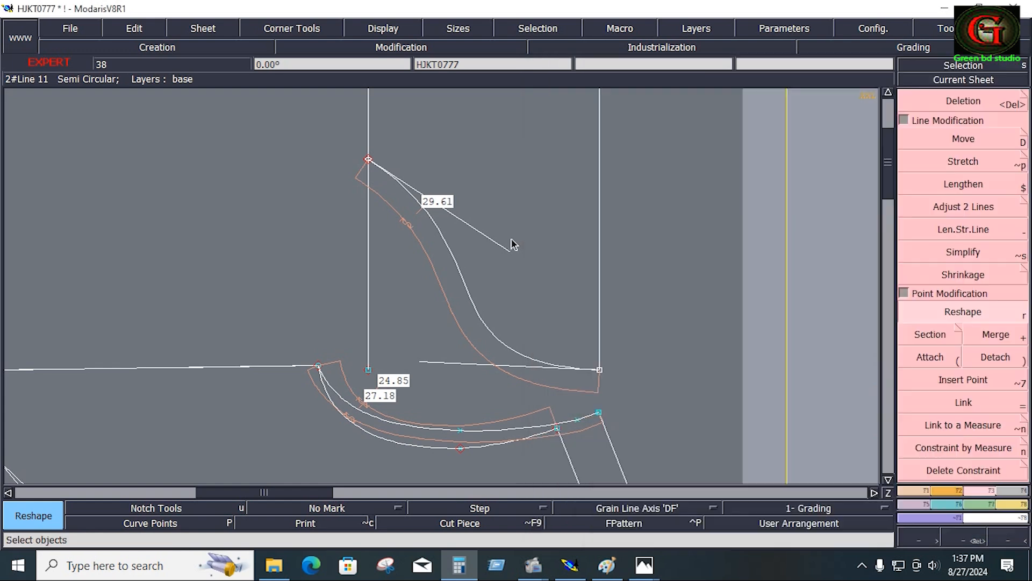
- Slide the cap curve's upper end down the parallel line and adjust its tangents until the curve measures 26.38 cm
drag(369, 159, 369, 233)
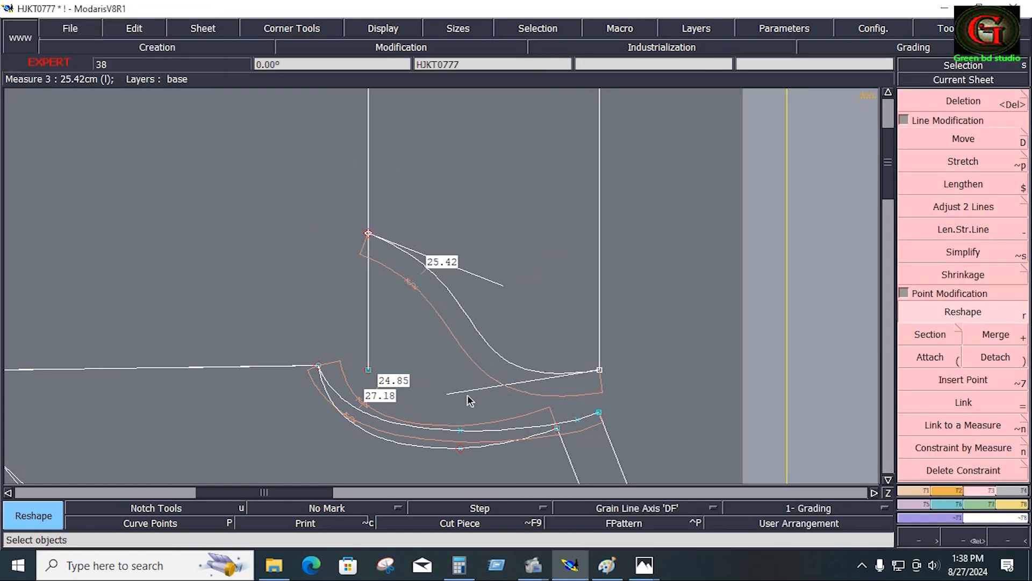
drag(447, 393, 438, 366)
click(451, 280)
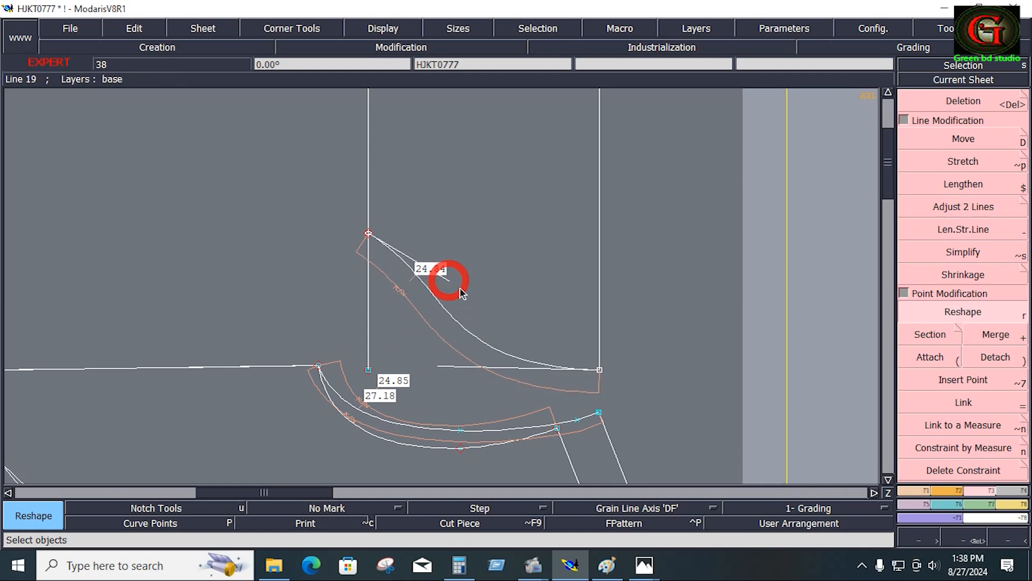
drag(368, 233, 369, 211)
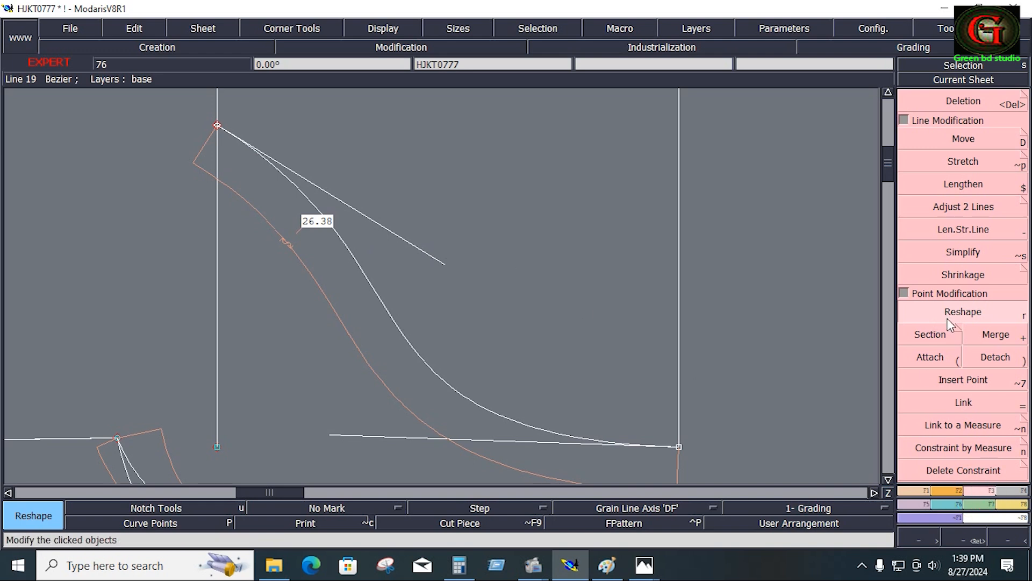
- Try moving the cap curve's upper end slightly further down the parallel line, and undo the move
click(218, 128)
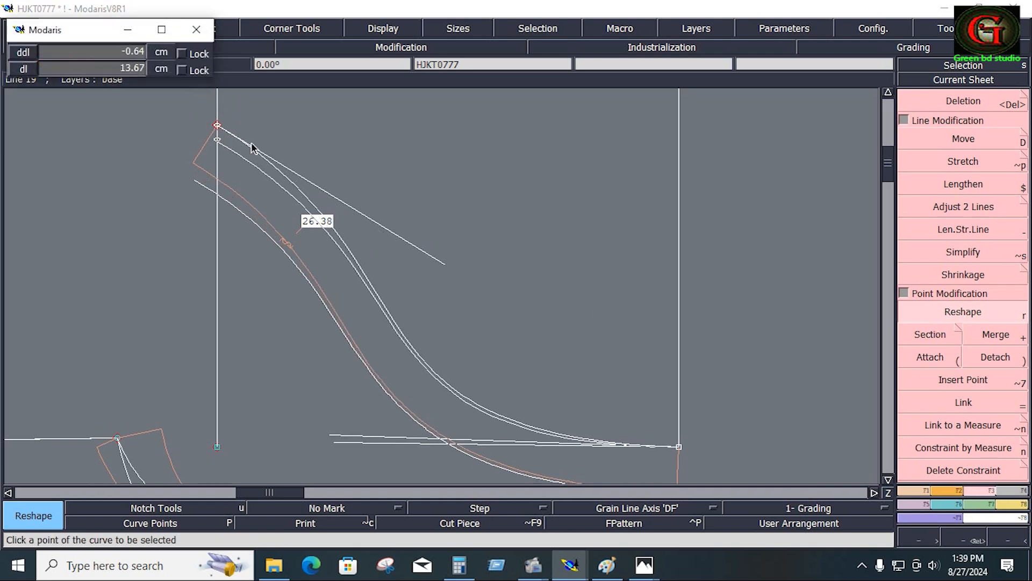
click(316, 134)
key(ctrl+z)
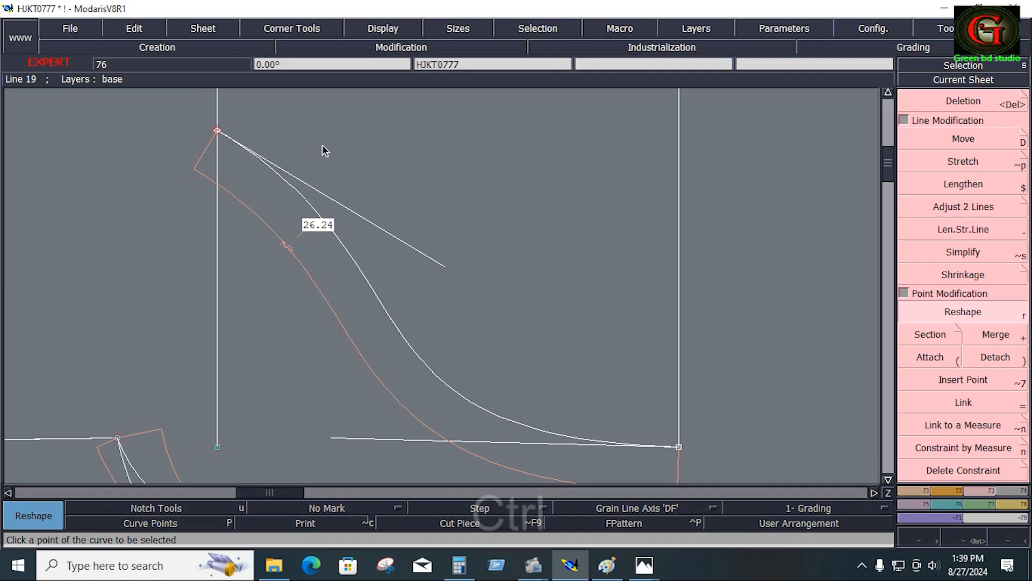
- Insert a point at the cap curve's upper end on the parallel line and refine the curve's shape at 26.38 cm
click(957, 379)
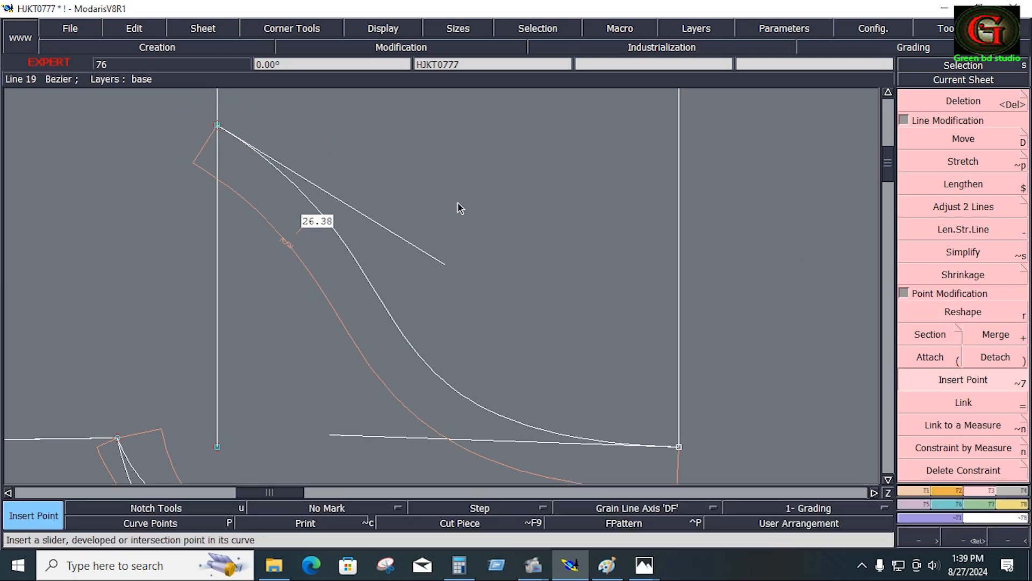
ctrl+click(541, 251)
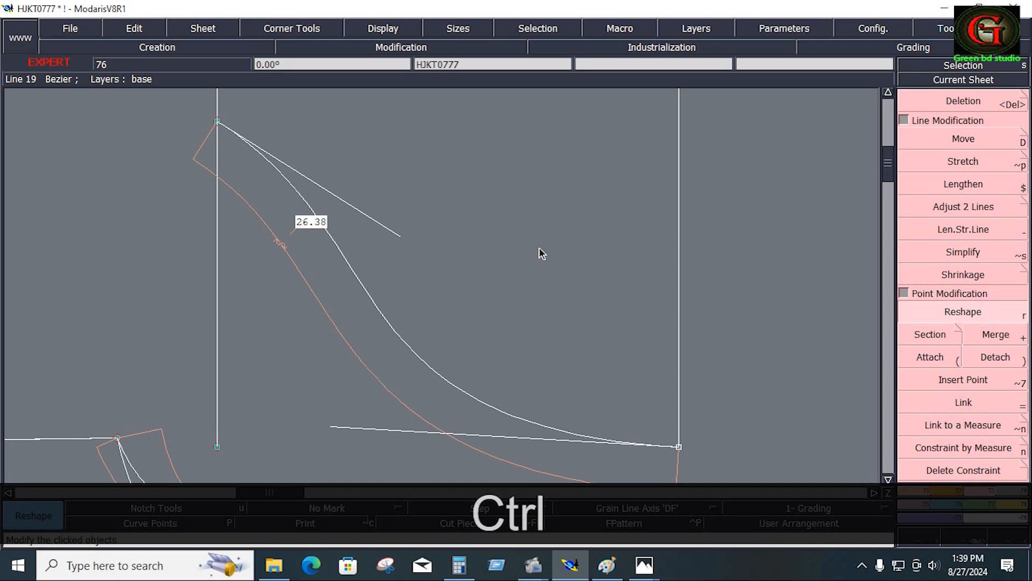
- Switch to the measurement sheet in Paint and outline the sizes S and M of the WIDTH BEFORE CUFF EXTENDED row
key(Home)
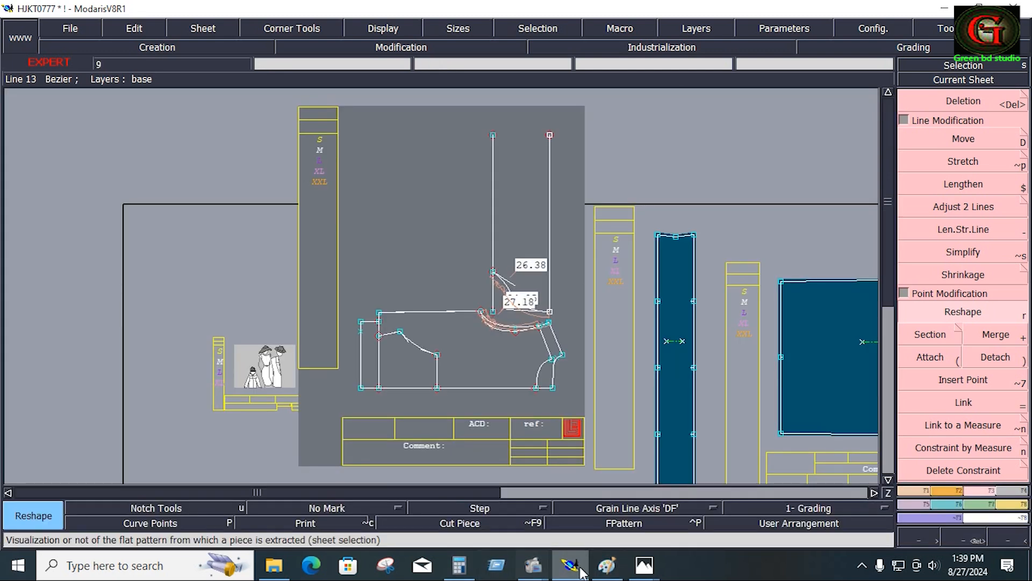
click(606, 569)
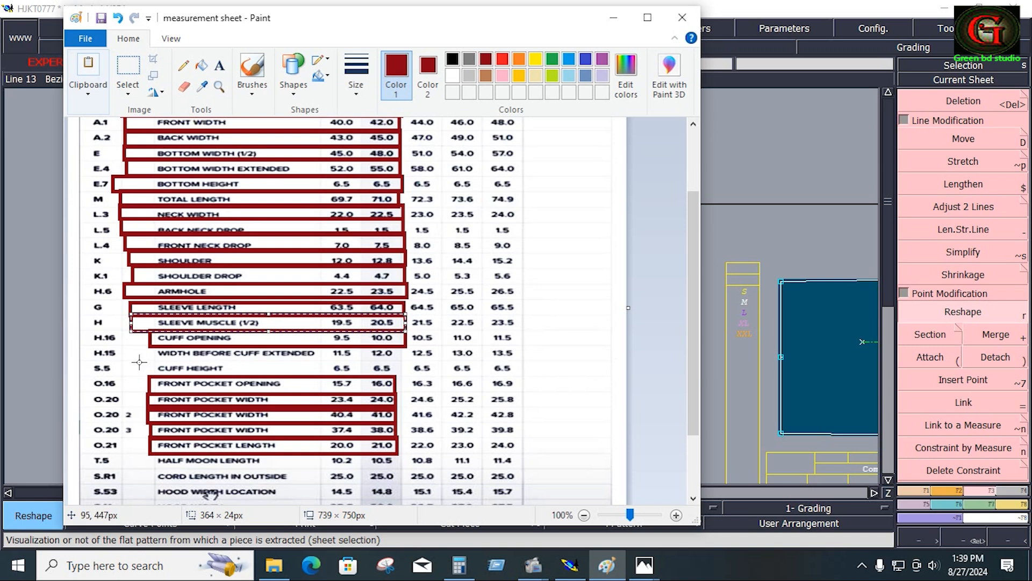
mouse_move(144, 360)
mouse_down()
mouse_move(223, 348)
mouse_move(406, 346)
mouse_up()
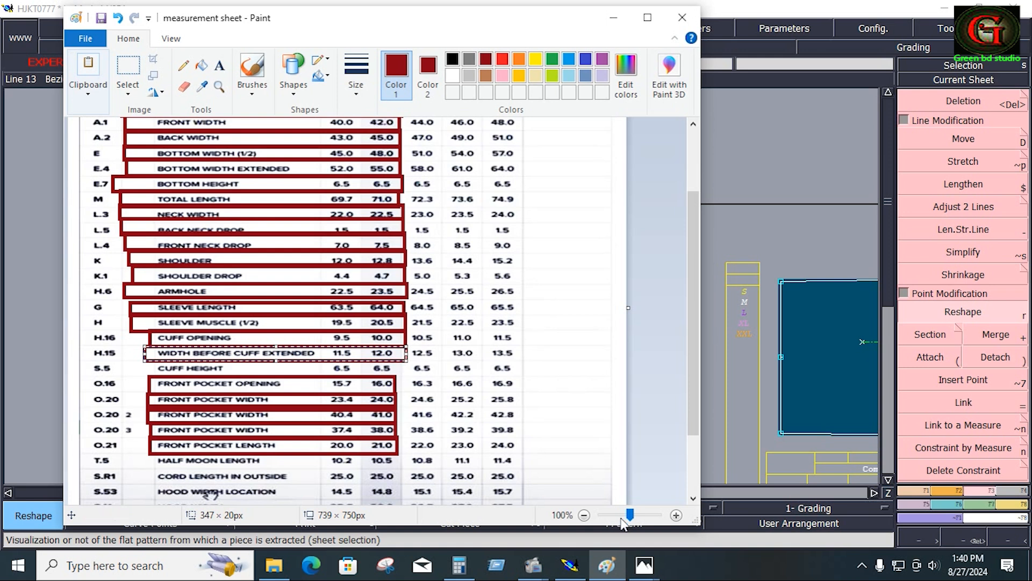
- Back in Modaris, draw a horizontal 12 cm Bezier line from the sleeve length line's upper end toward the parallel line
click(570, 563)
key(F1)
click(963, 424)
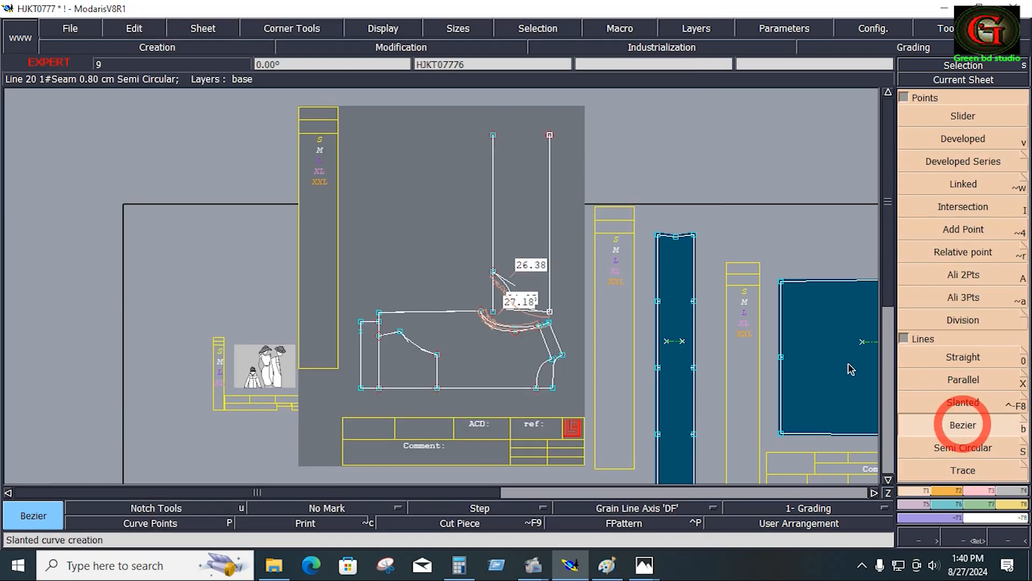
click(549, 135)
click(93, 84)
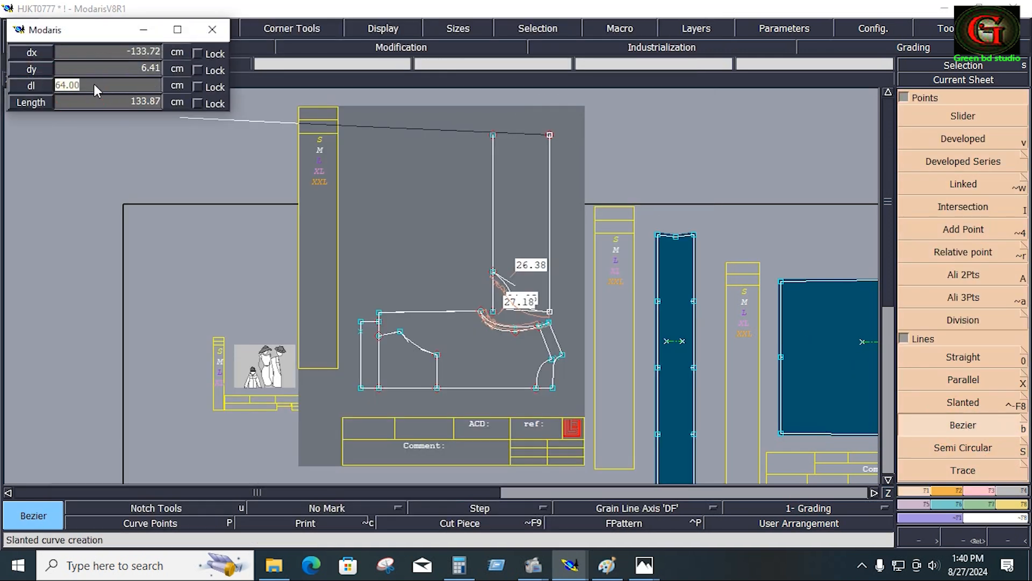
text(12)
key(Return)
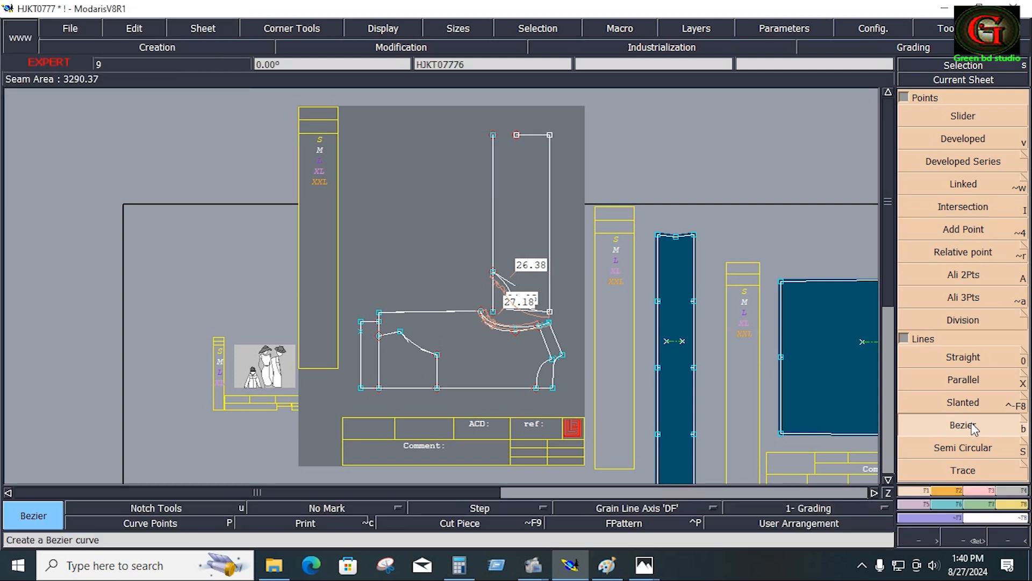
- Draw a Bezier underarm line from the cuff-end line's outer end to the cap curve's upper end, and delete the vertical parallel line
click(516, 136)
click(493, 272)
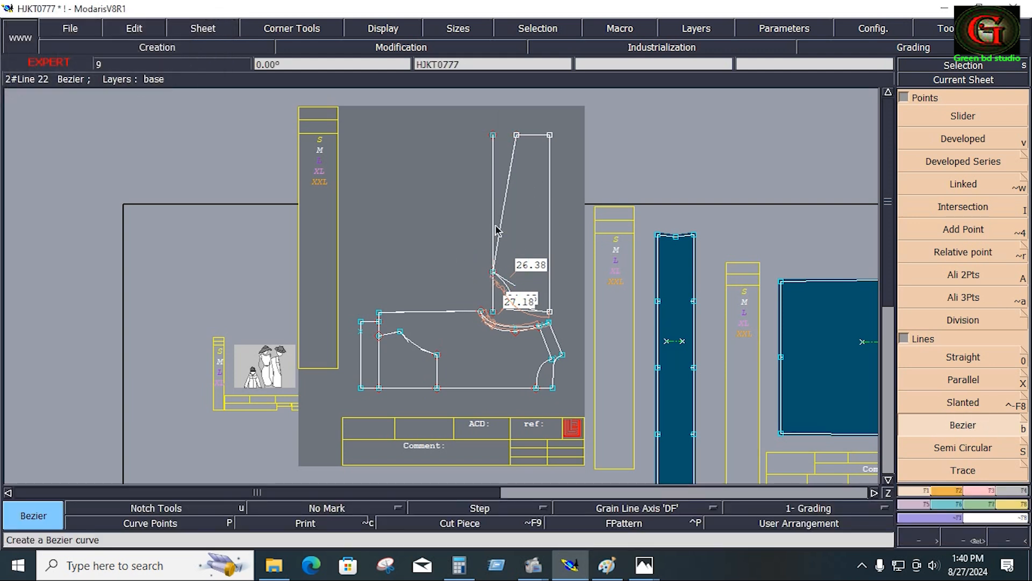
key(Delete)
click(493, 207)
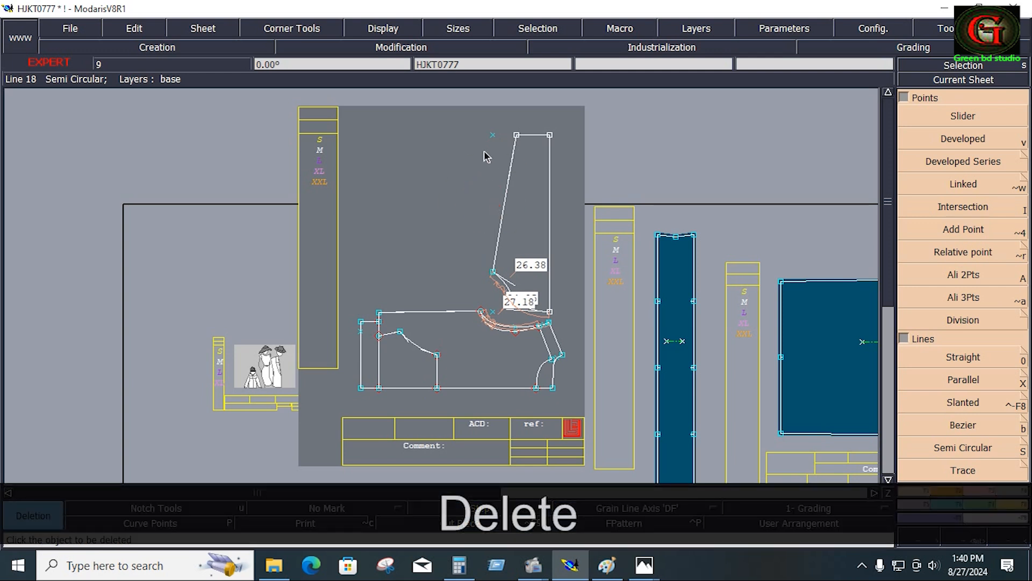
- Switch to the measurement sheet in Paint, outline sizes S and M of the CUFF HEIGHT row, and return to Modaris
key(alt+Tab)
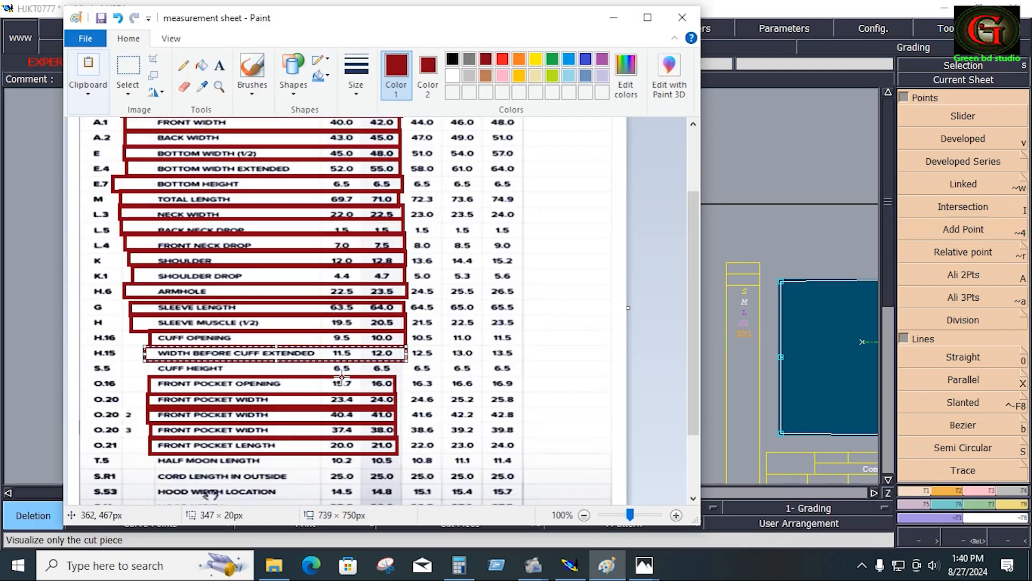
mouse_move(137, 378)
mouse_down()
mouse_move(141, 366)
mouse_move(398, 364)
mouse_up()
key(alt+Tab)
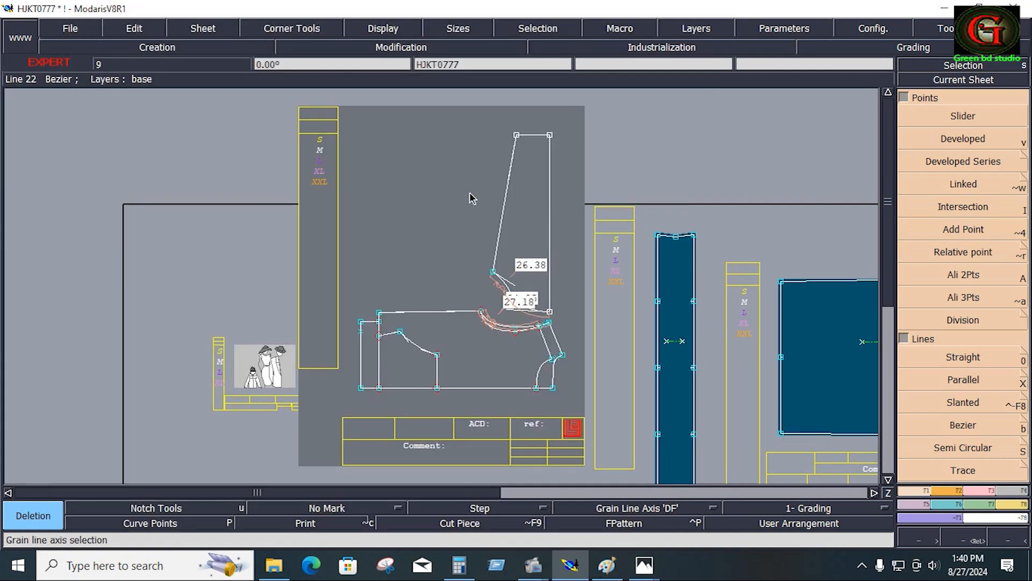
- Select the sleeve's cuff-end line with both its end points and move it by ShiftX 0 and ShiftY -6.5 cm
key(Return)
drag(463, 120, 554, 325)
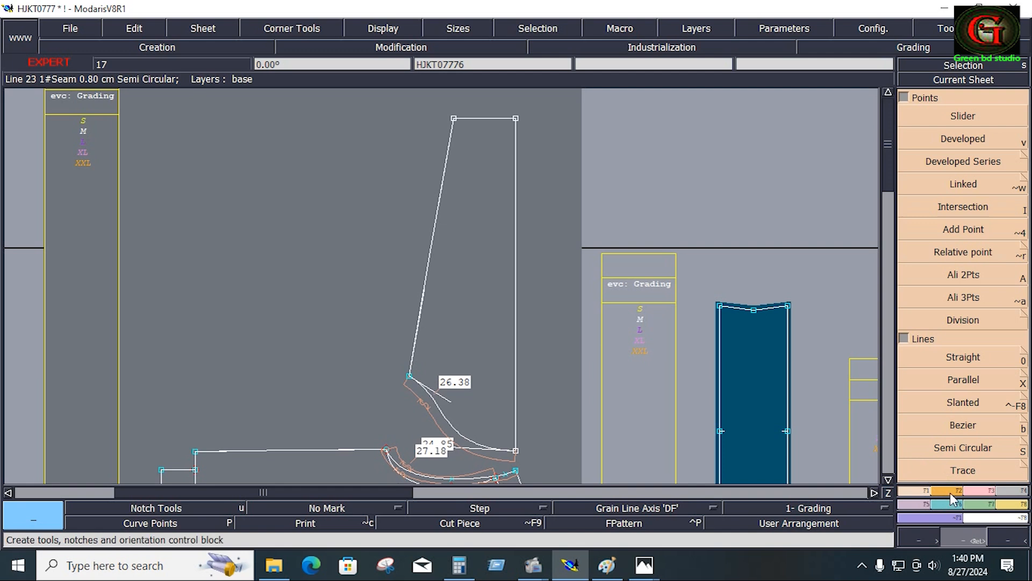
click(974, 490)
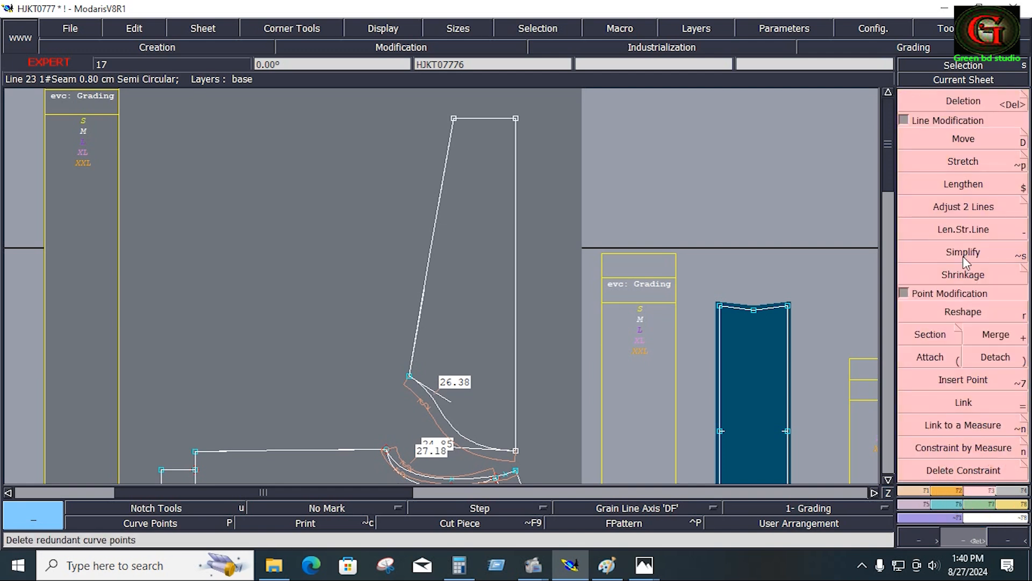
click(973, 140)
key(shift+f)
key(shift+f)
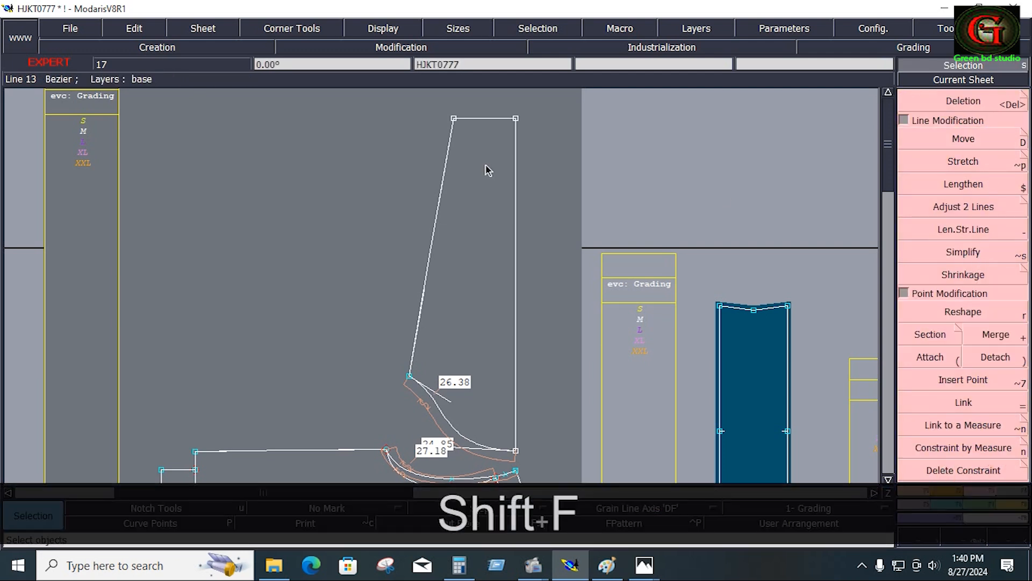
drag(420, 101, 509, 152)
click(523, 153)
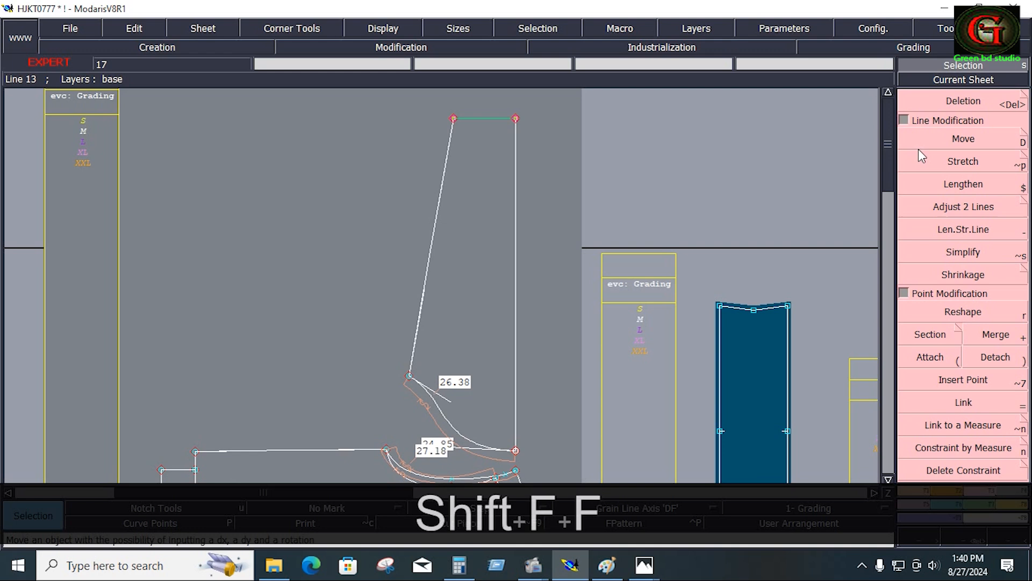
click(964, 141)
click(505, 119)
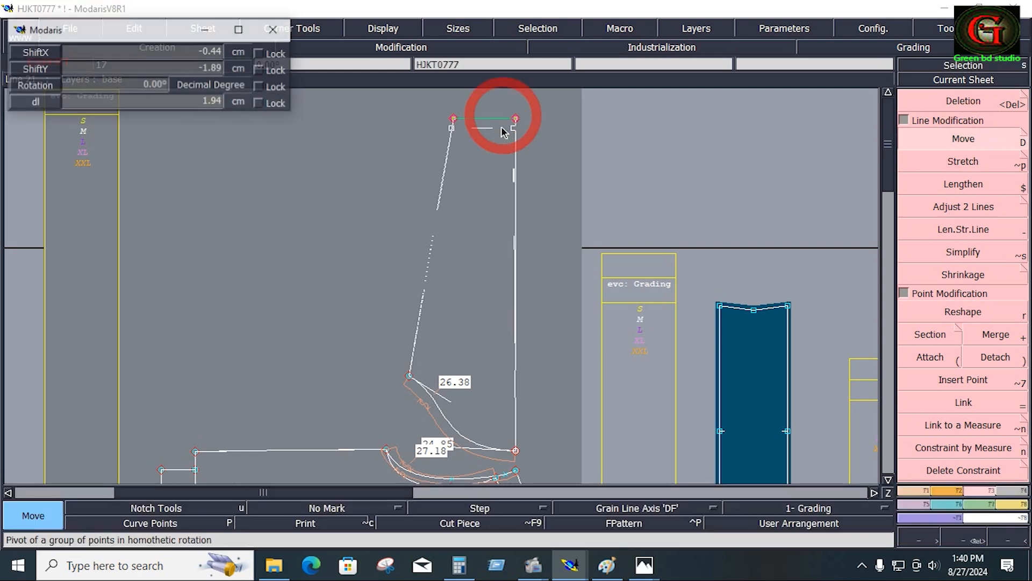
key(Down)
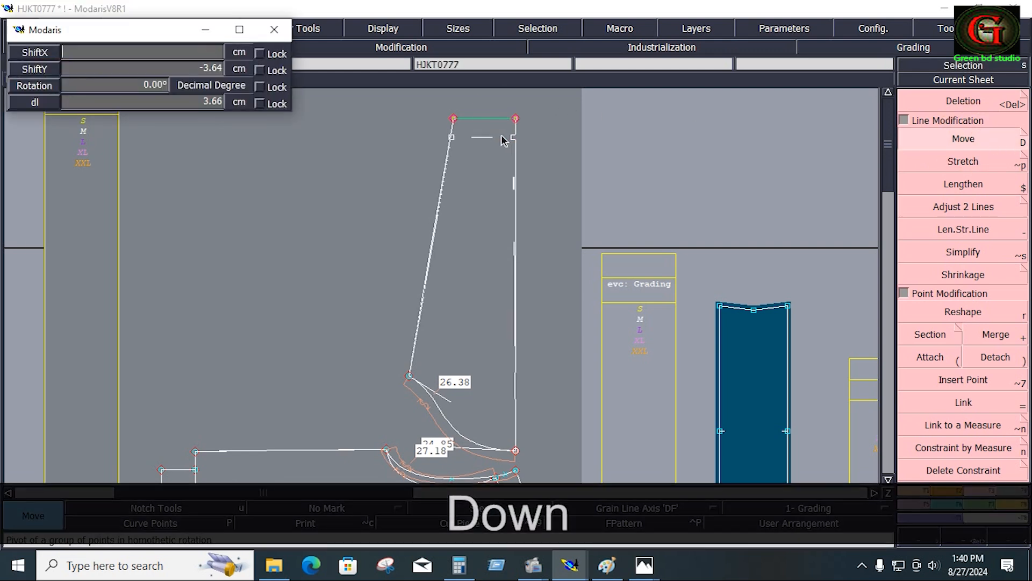
text(0)
key(Down)
text(-6.5)
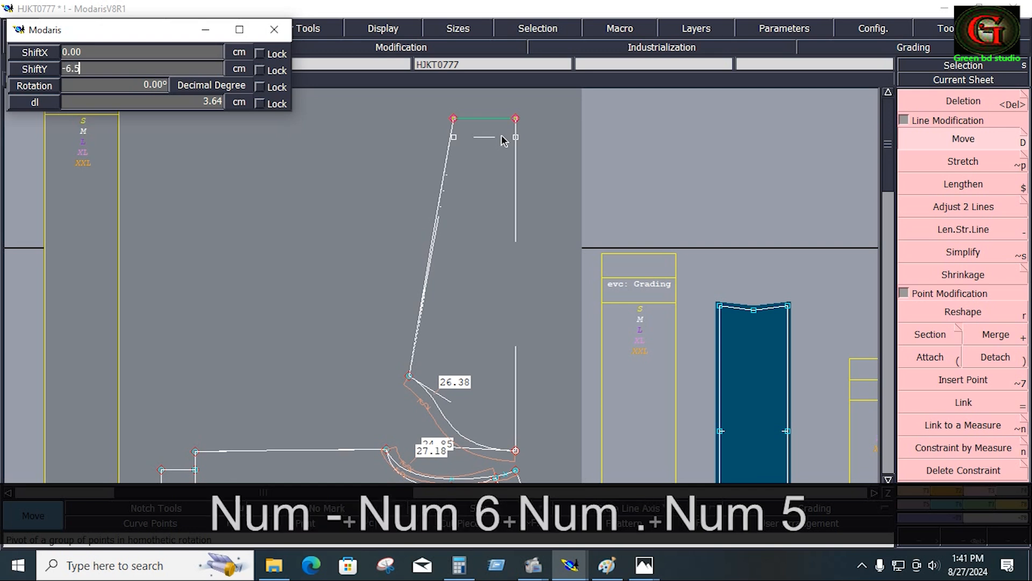
key(Return)
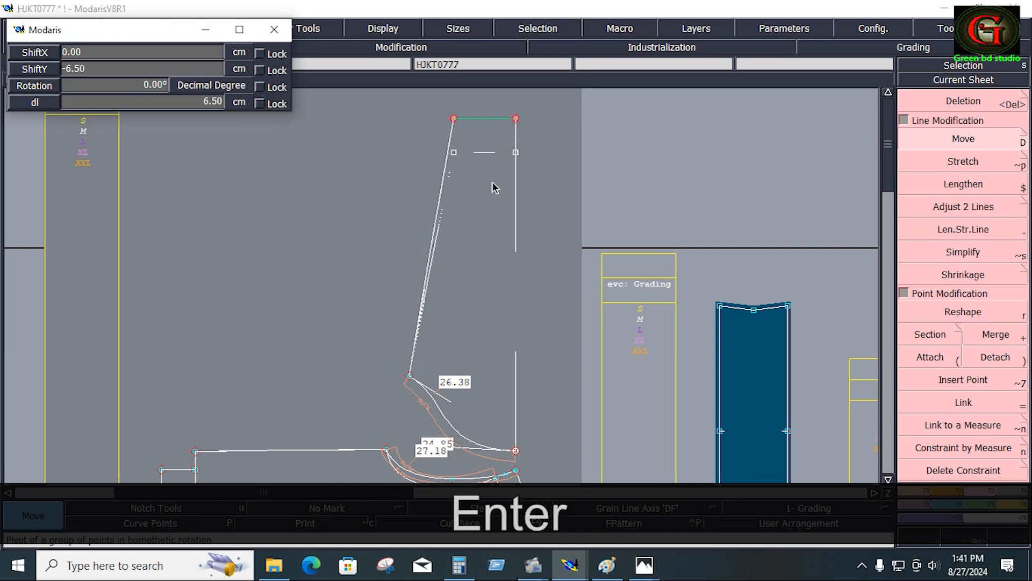
- Create a parallel of the cuff-end line above it at a distance of -6.5 cm for the cuff height
key(x)
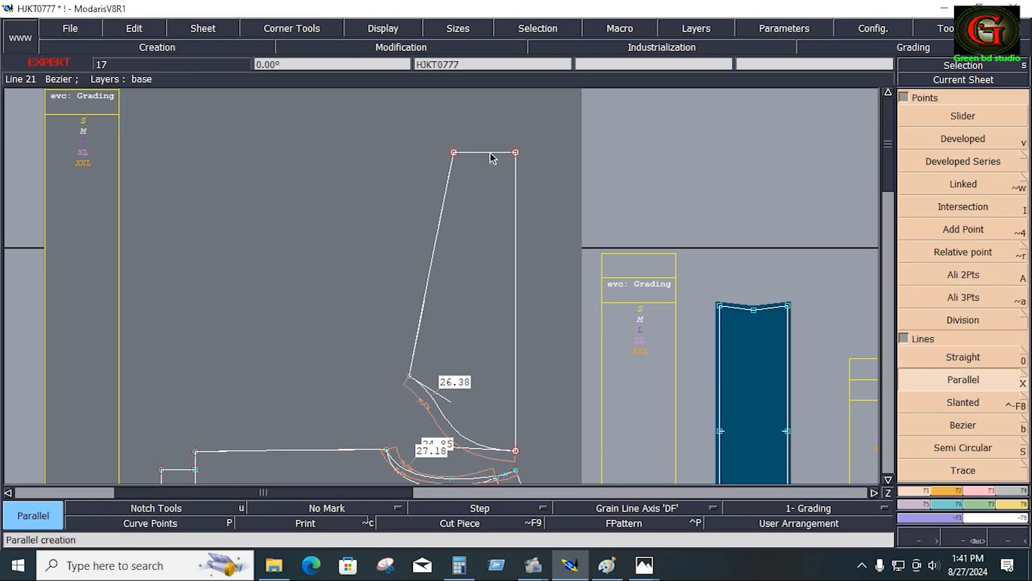
click(490, 154)
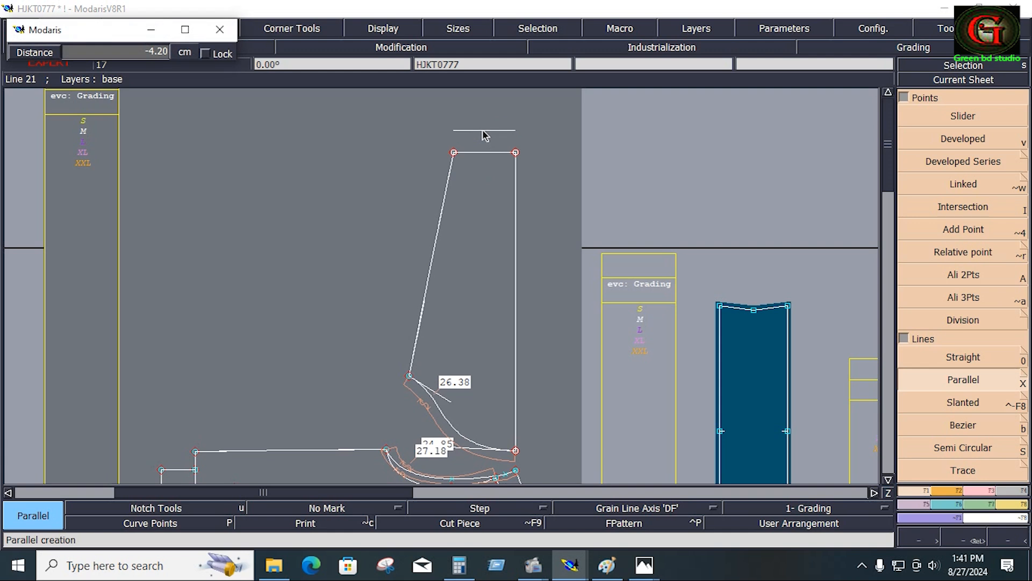
key(Down)
text(-6.)
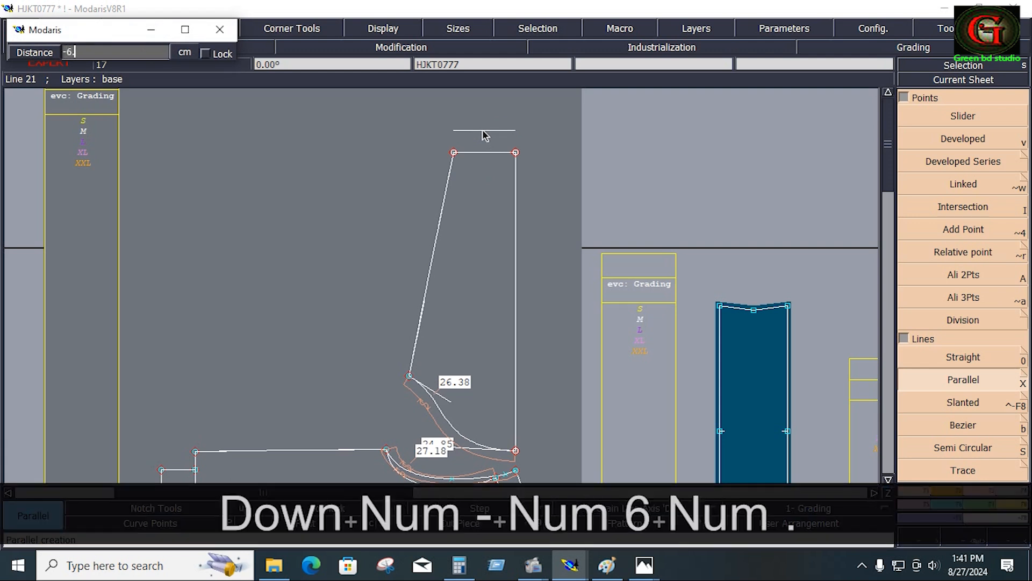
text(5)
key(Return)
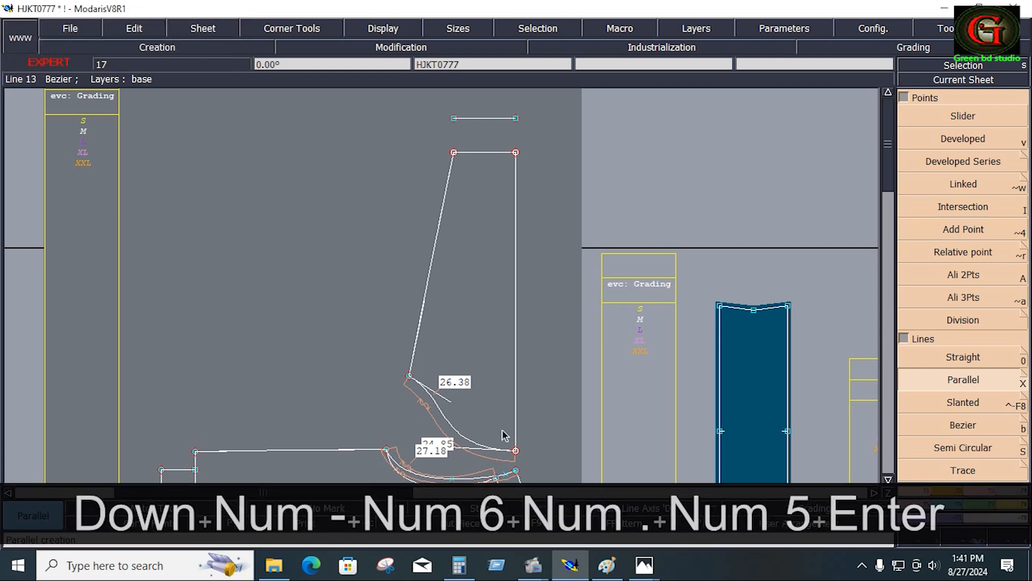
- Check the CUFF OPENING row in Paint, then in Modaris place a developed point 10 cm from the parallel line's inner end
click(607, 565)
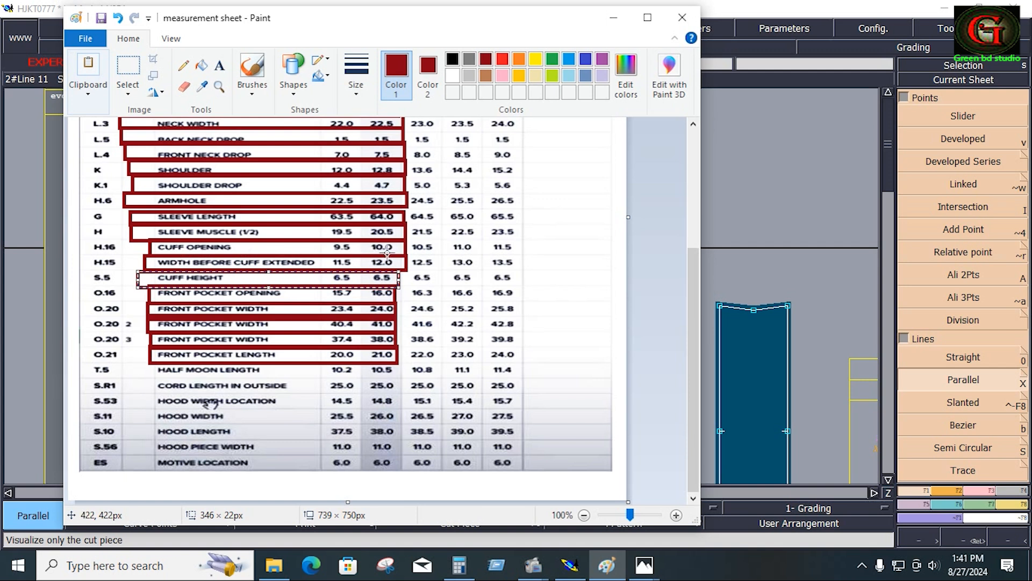
click(570, 564)
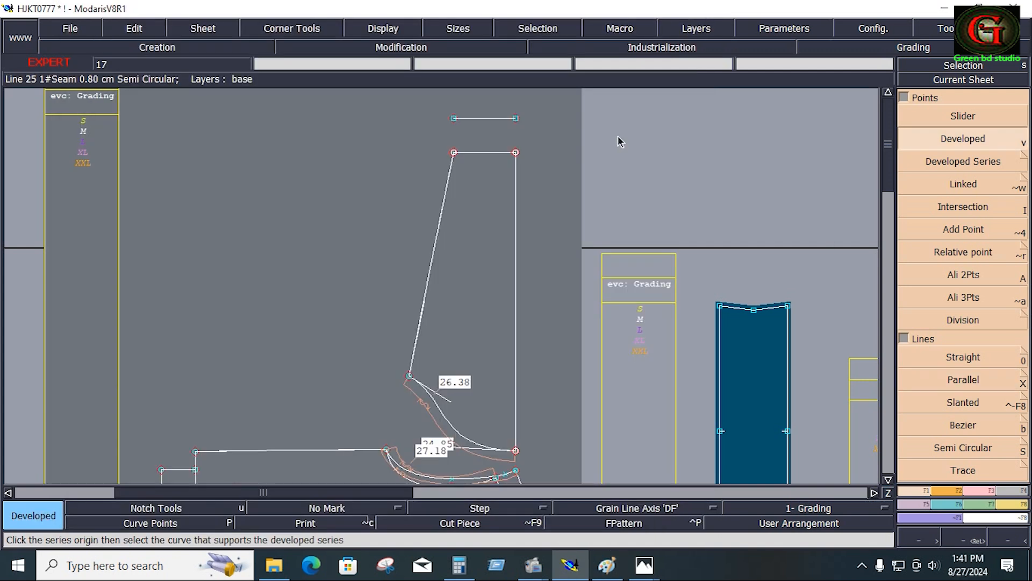
click(512, 118)
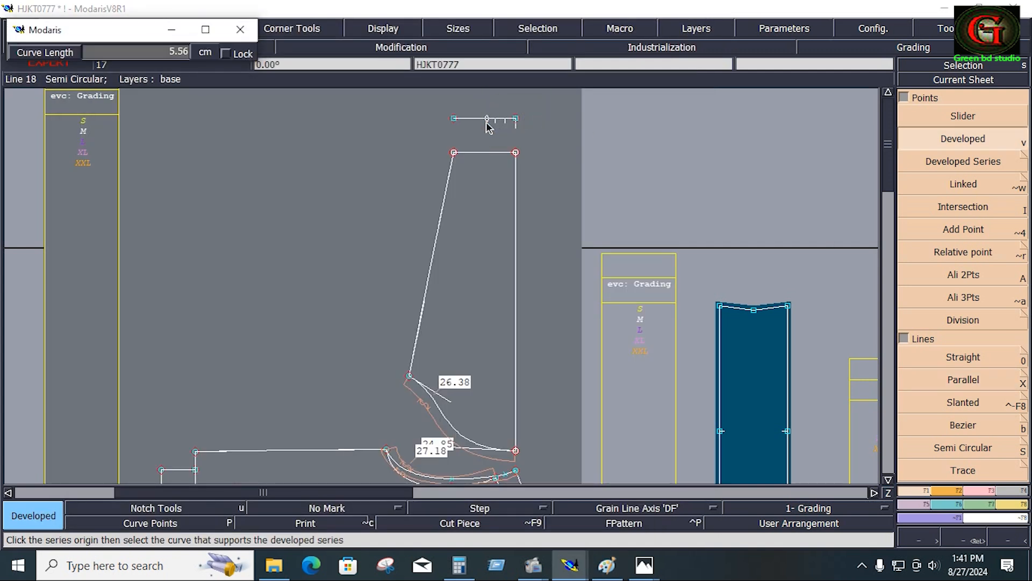
key(Down)
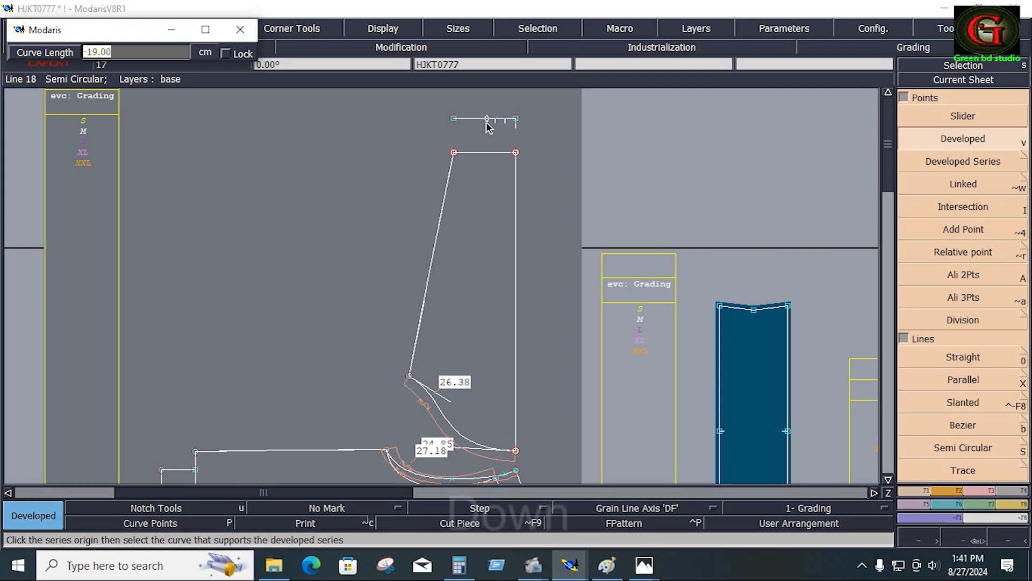
text(10)
key(Return)
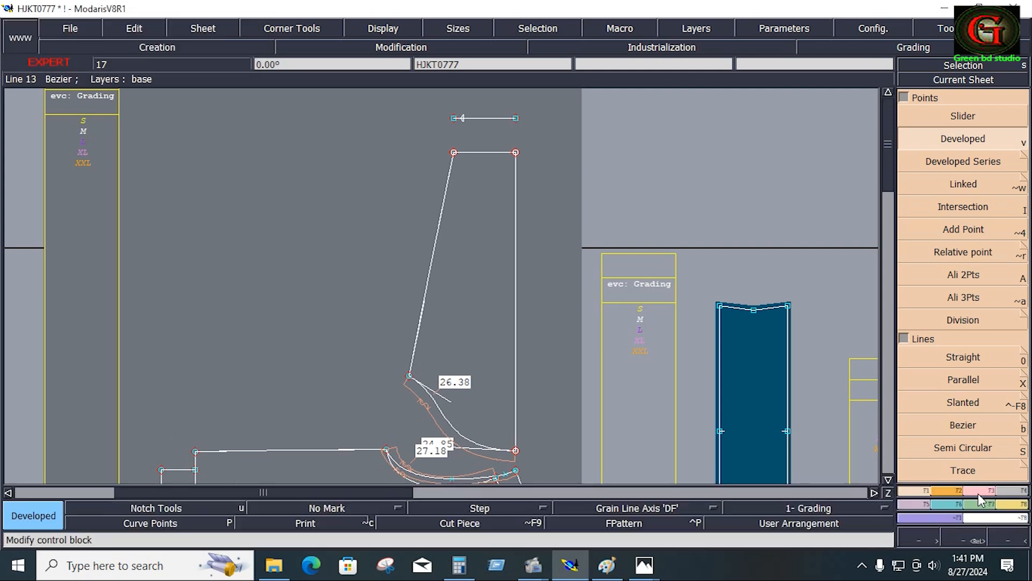
- Split the cuff's upper line at the 10 cm mark with an inserted point and delete the excess outer segment
click(401, 47)
click(963, 379)
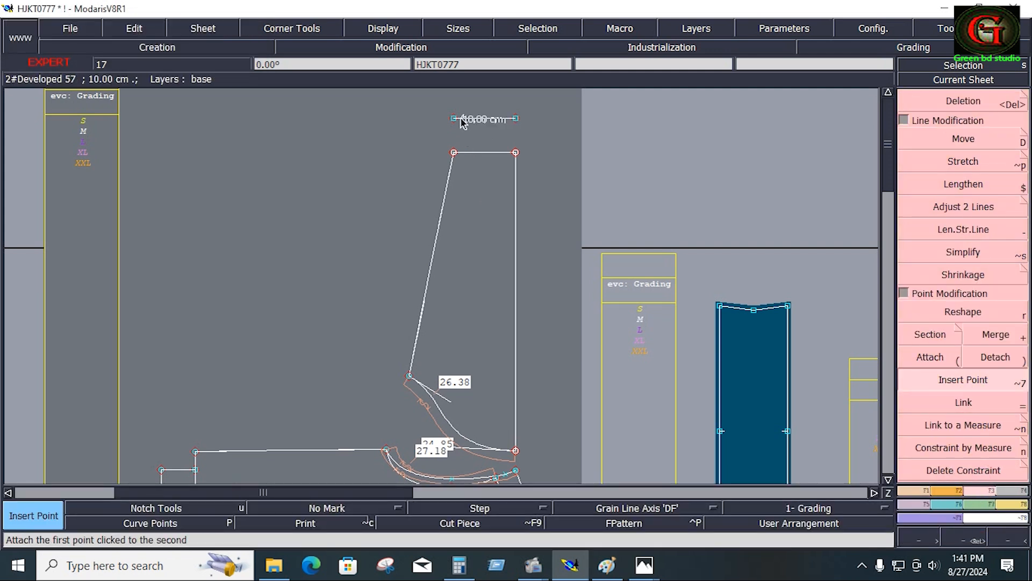
click(461, 117)
click(930, 333)
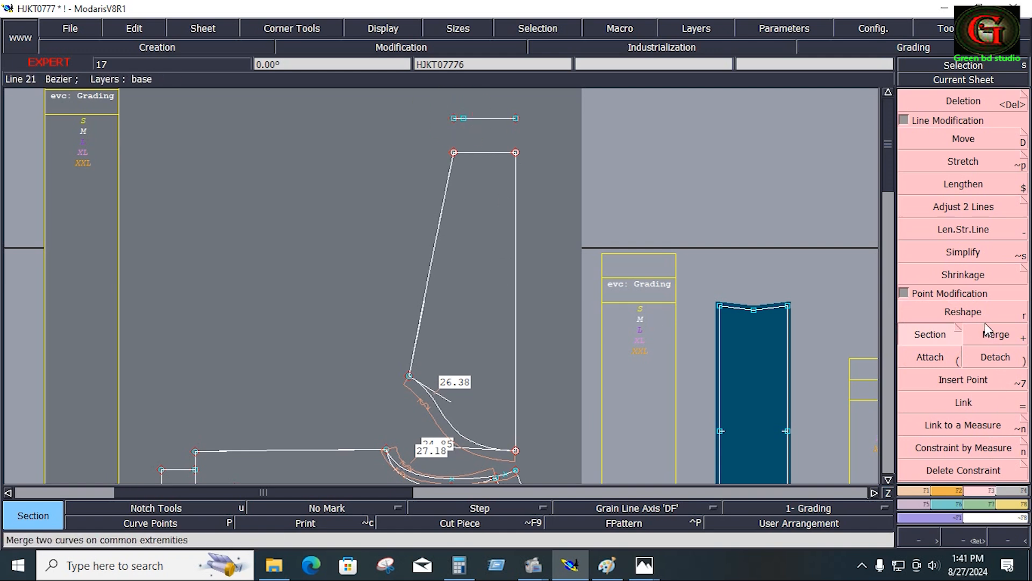
click(952, 305)
click(455, 118)
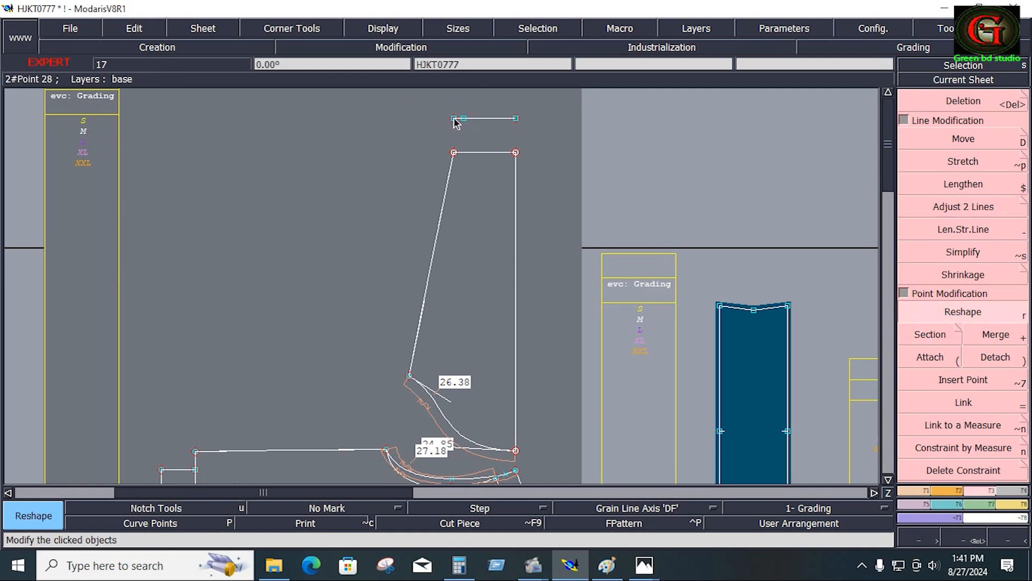
click(300, 138)
key(Delete)
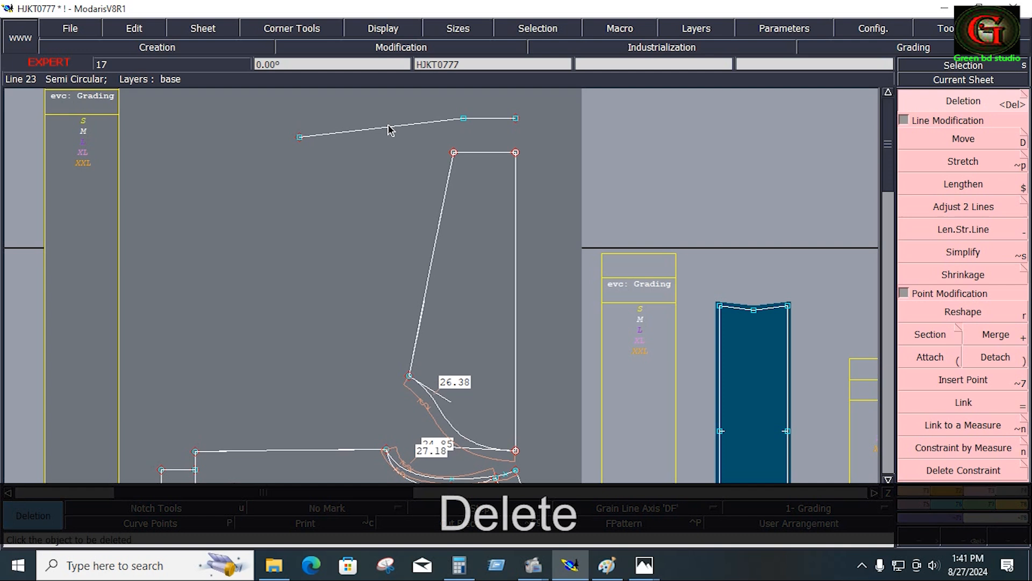
click(390, 129)
- Draw a vertical Bezier line from the cuff top's outer end down to the cuff-end line and insert a point where they meet
key(F1)
click(955, 427)
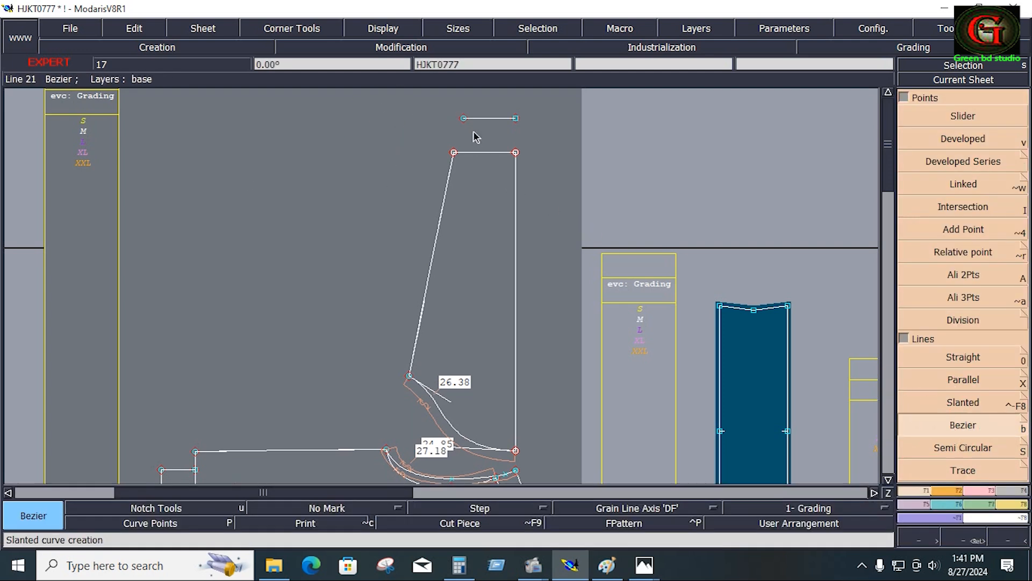
click(463, 118)
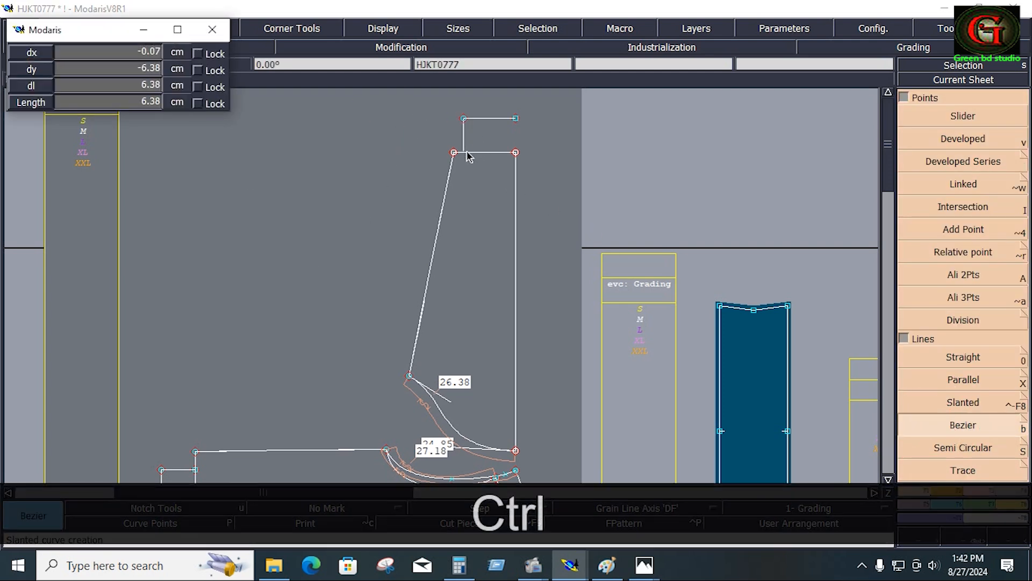
ctrl+click(466, 153)
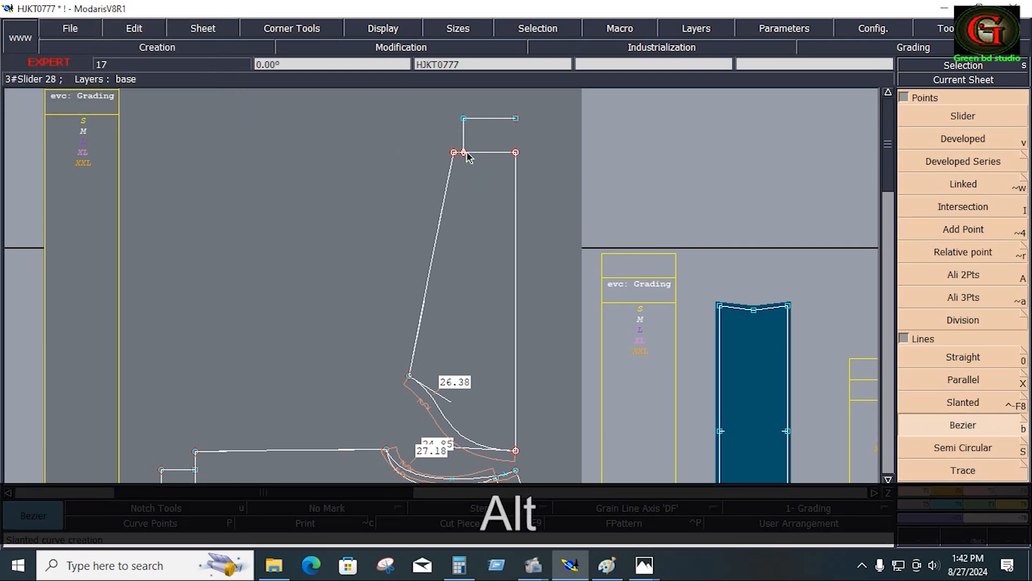
key(alt+7)
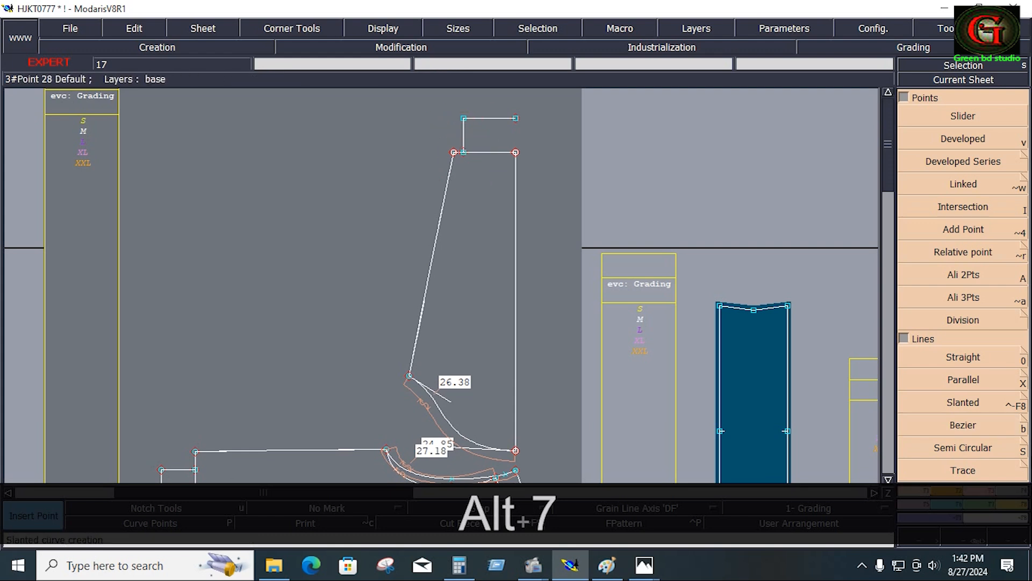
- Close the cuff rectangle with a Bezier line between the inner ends of the cuff-end line and the cuff's upper line
click(941, 414)
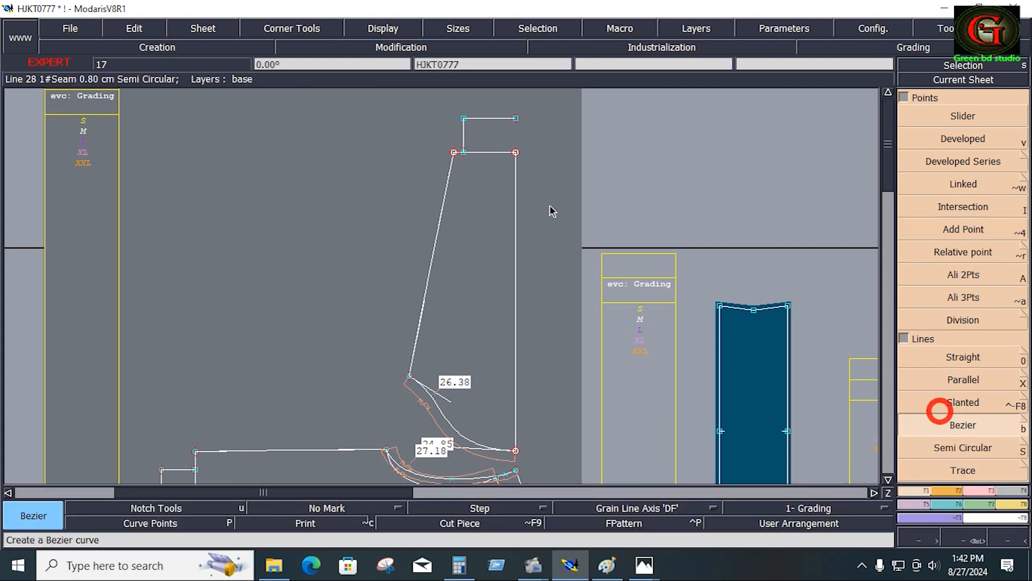
click(517, 155)
click(518, 119)
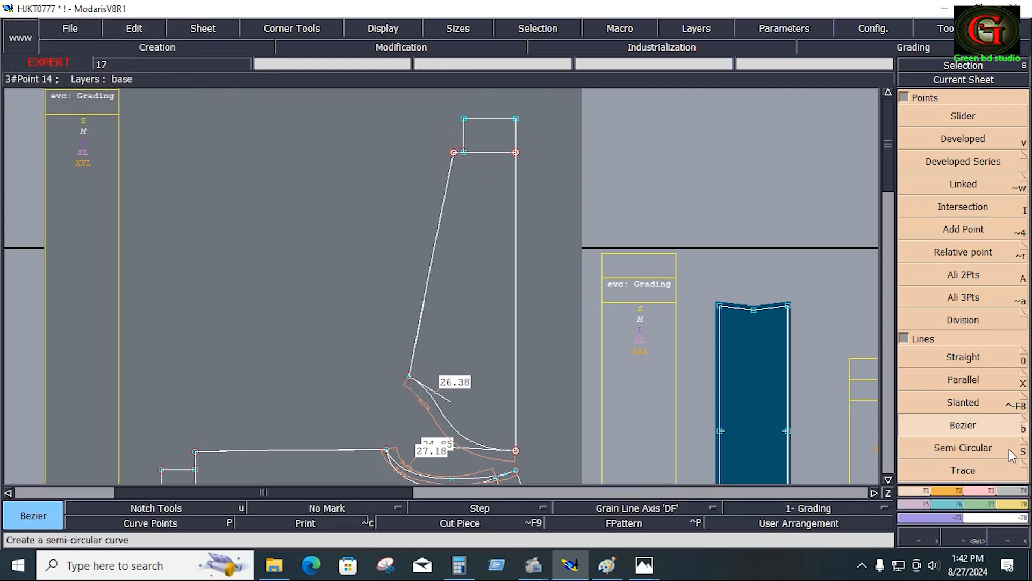
- Reshape the cuff's upper corner on the underarm side, shifting it with dx 0.5 cm and dy 0 toward the sleeve's vertical line
click(988, 491)
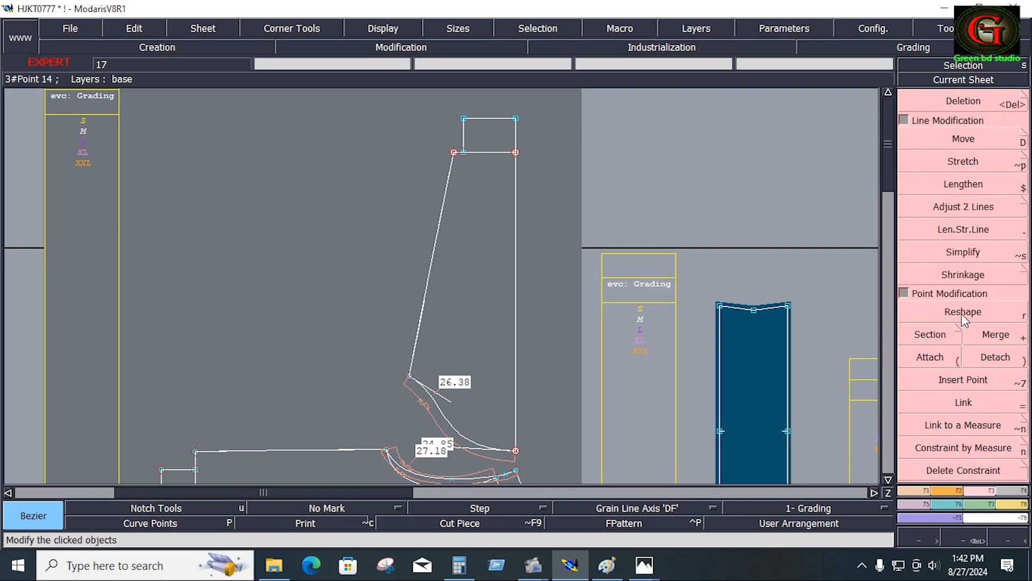
click(961, 317)
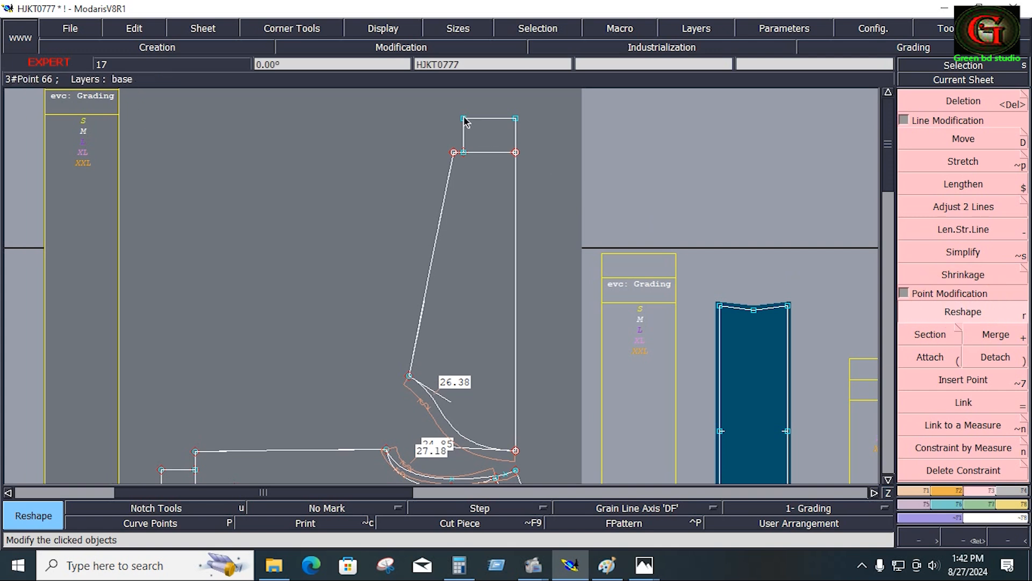
drag(465, 119, 474, 119)
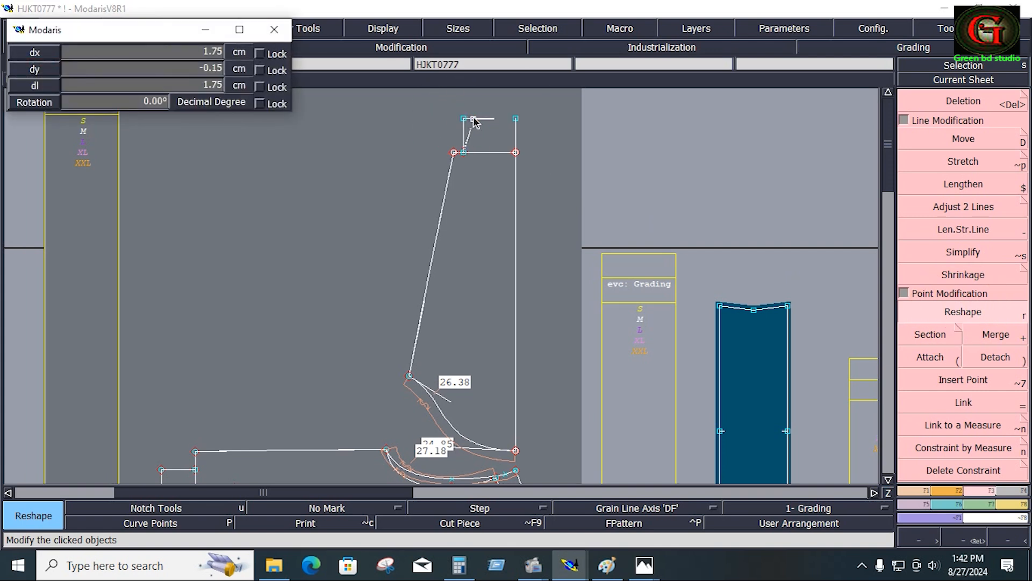
key(Down)
text(.)
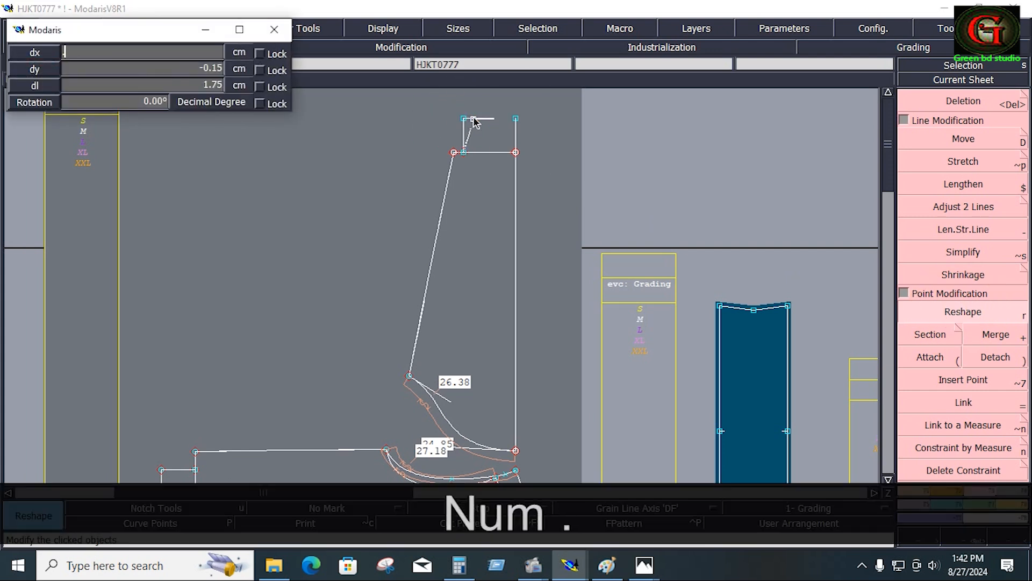
text(5)
key(Return)
key(KP_0)
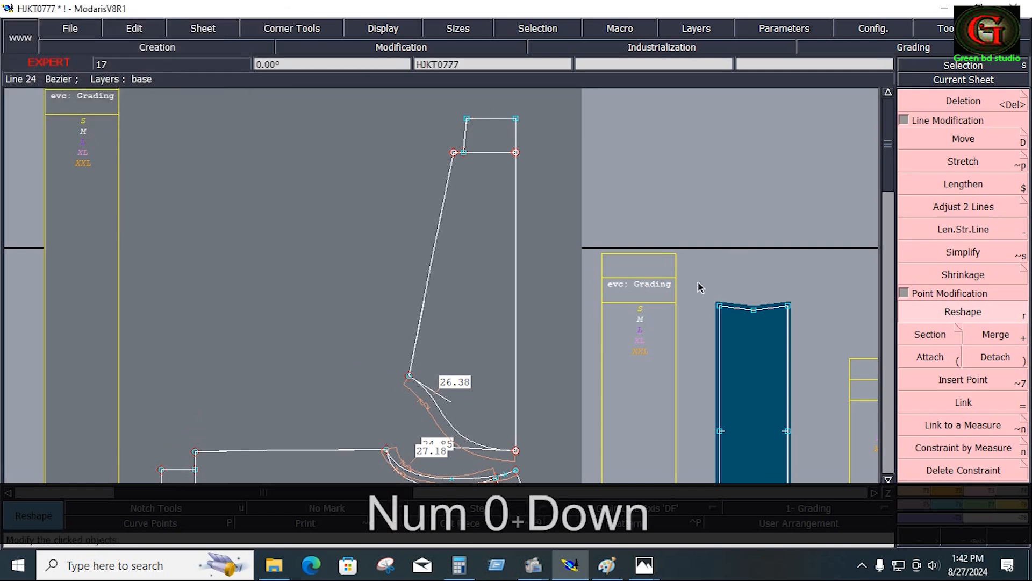
- Create a parallel of the sleeve cap curve at a distance of -1.5 cm
key(Return)
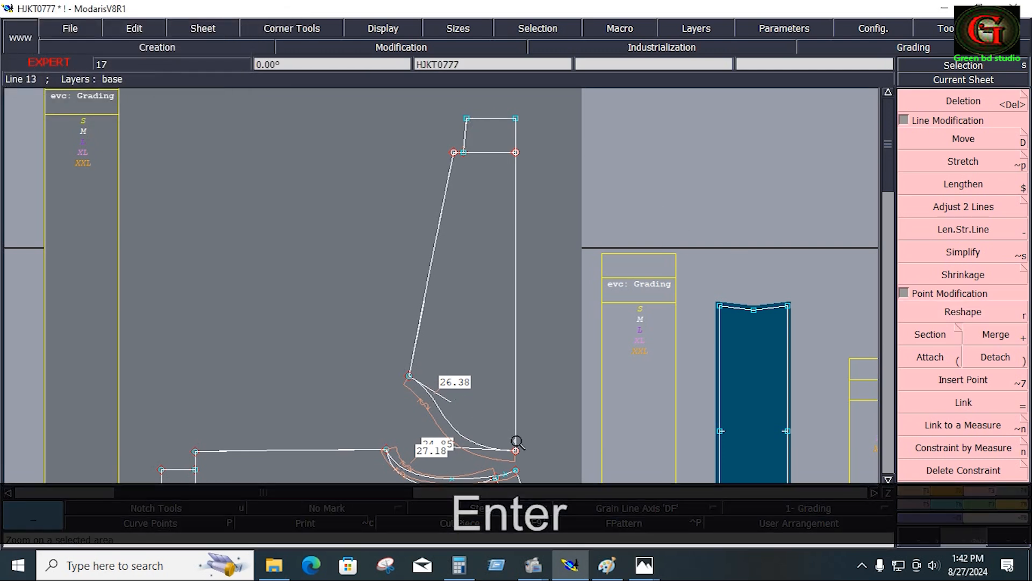
drag(386, 349, 529, 469)
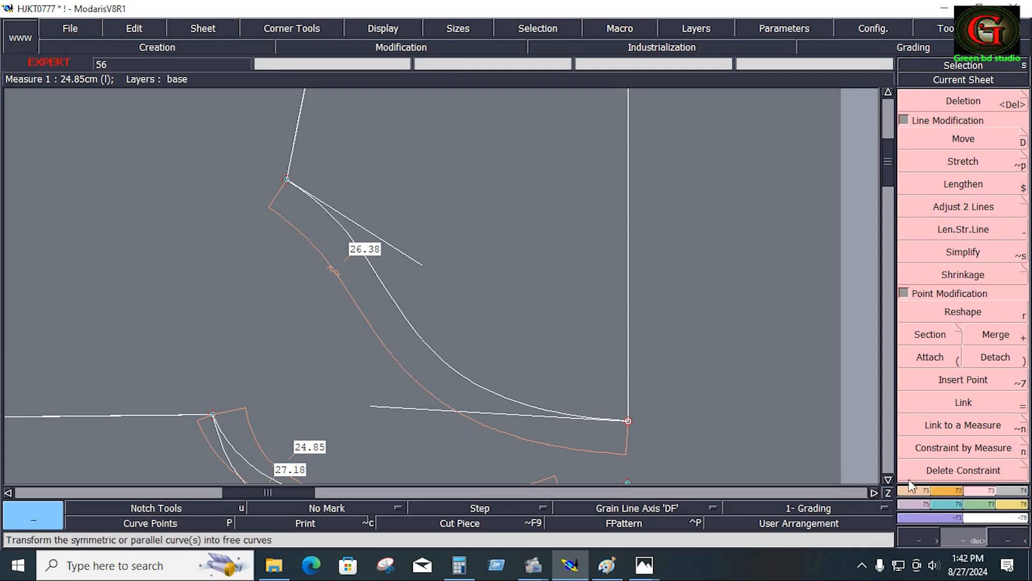
click(917, 494)
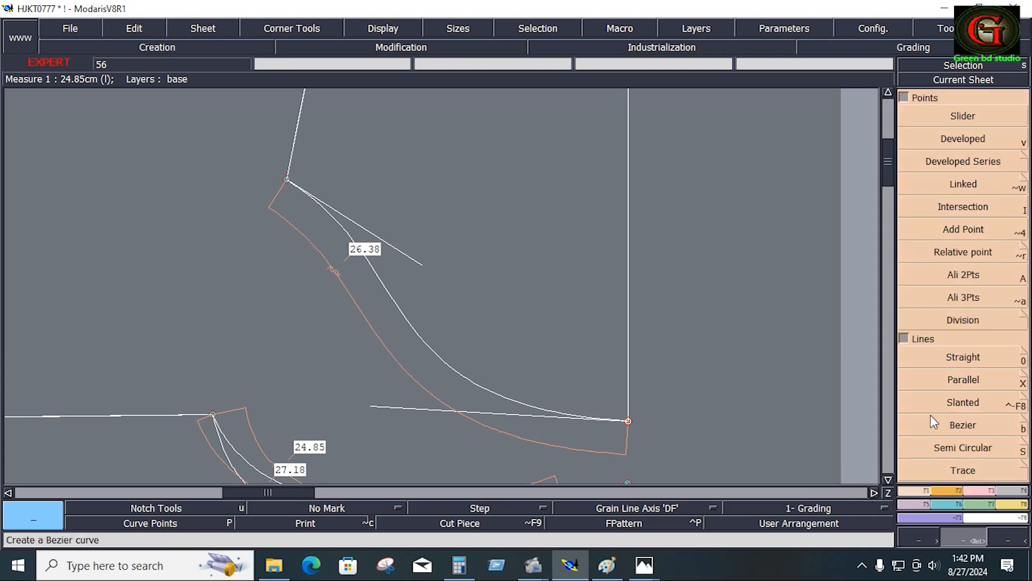
click(950, 380)
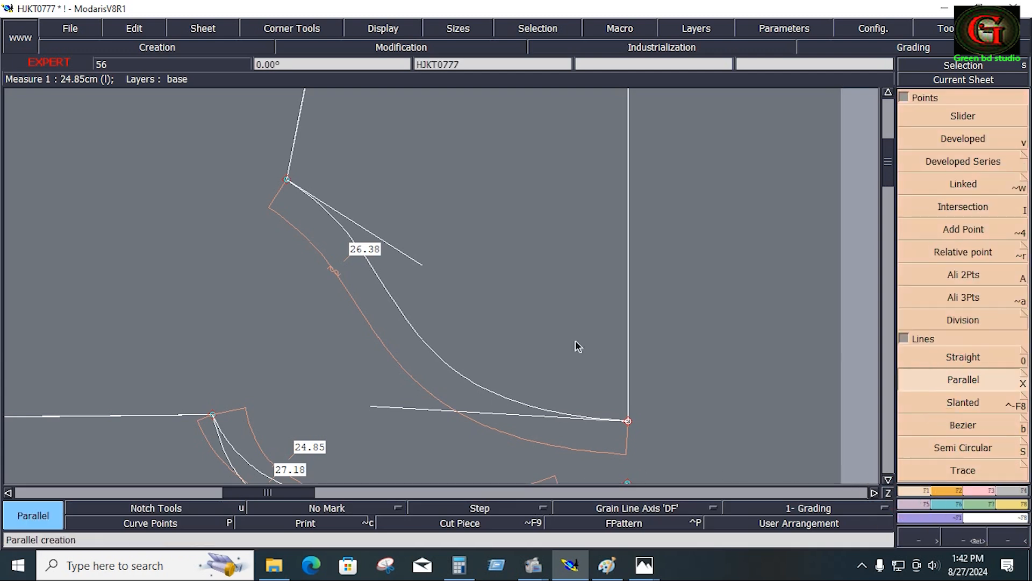
click(414, 329)
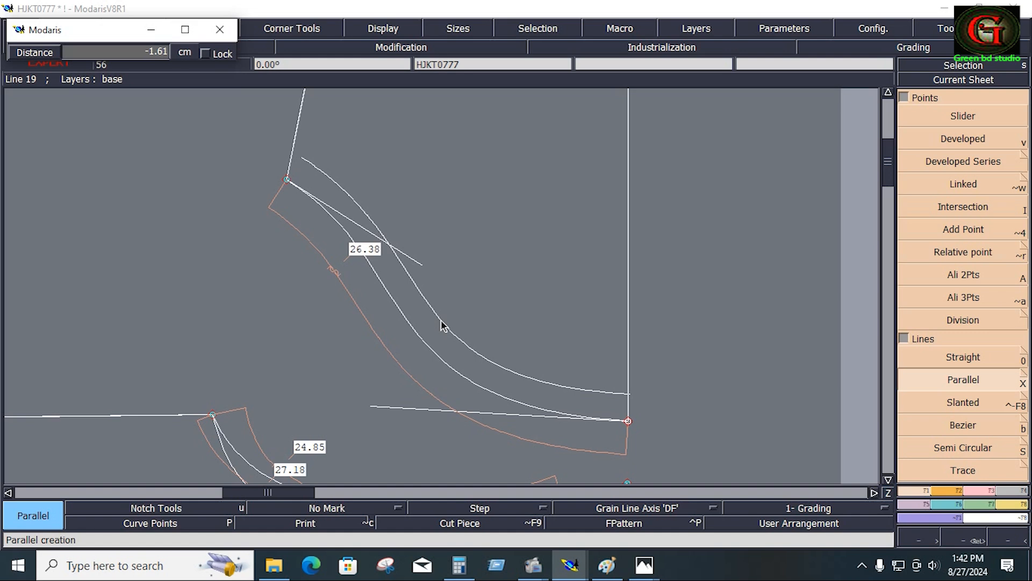
key(Down)
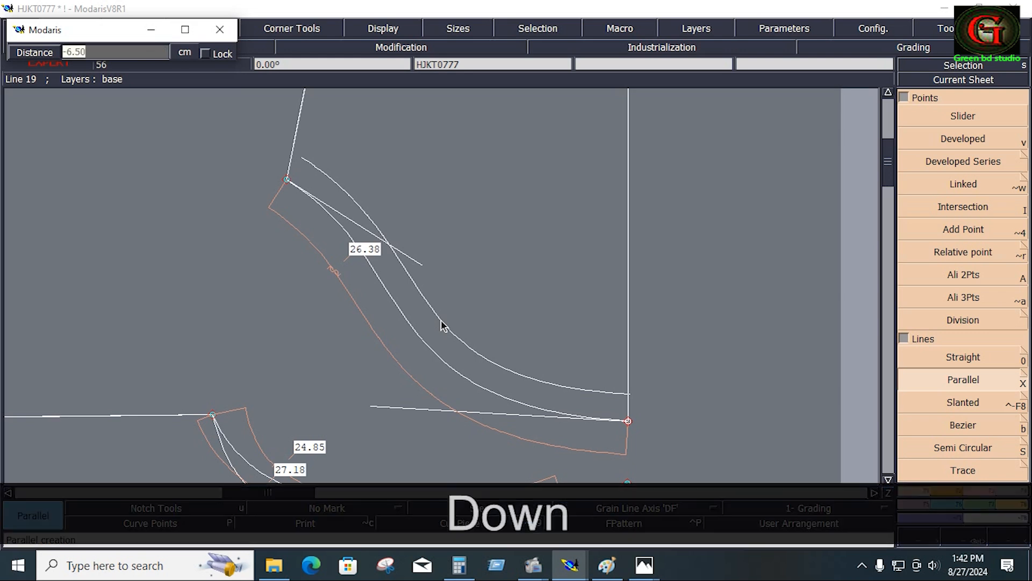
text(-1.5)
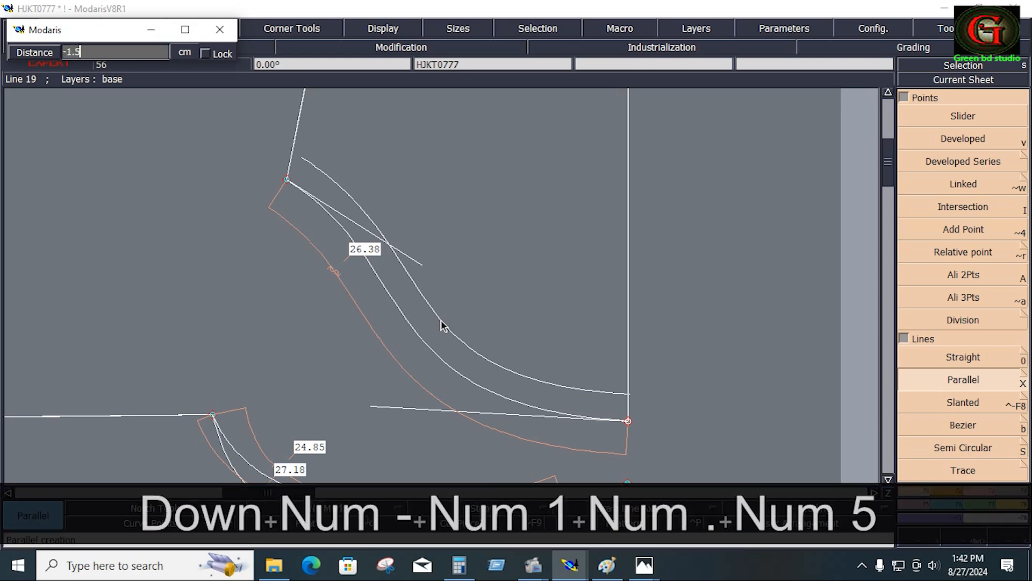
key(Return)
- Display the curve points and pin the parallel curve's point near its inflection
click(150, 523)
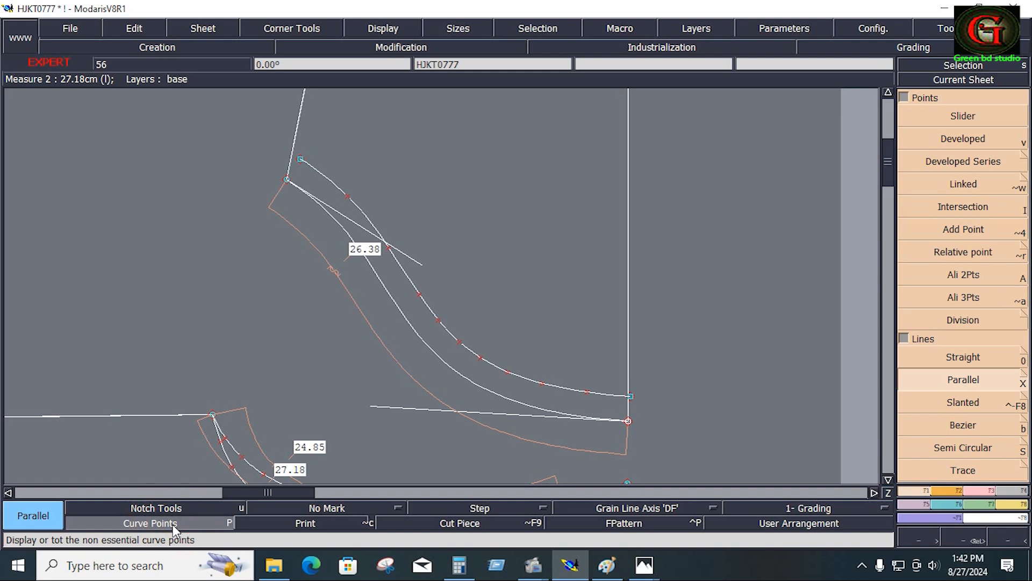
click(992, 491)
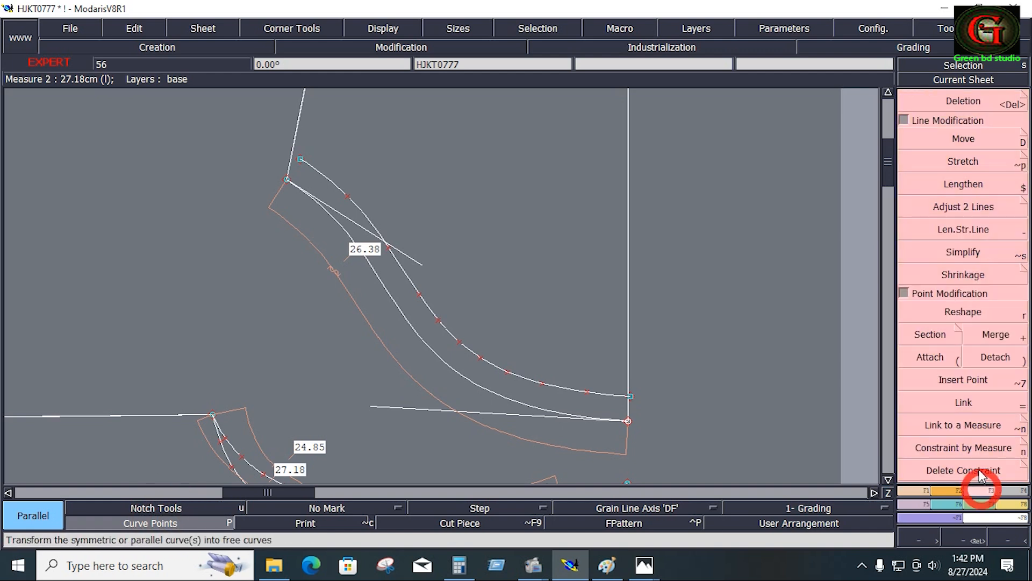
click(904, 119)
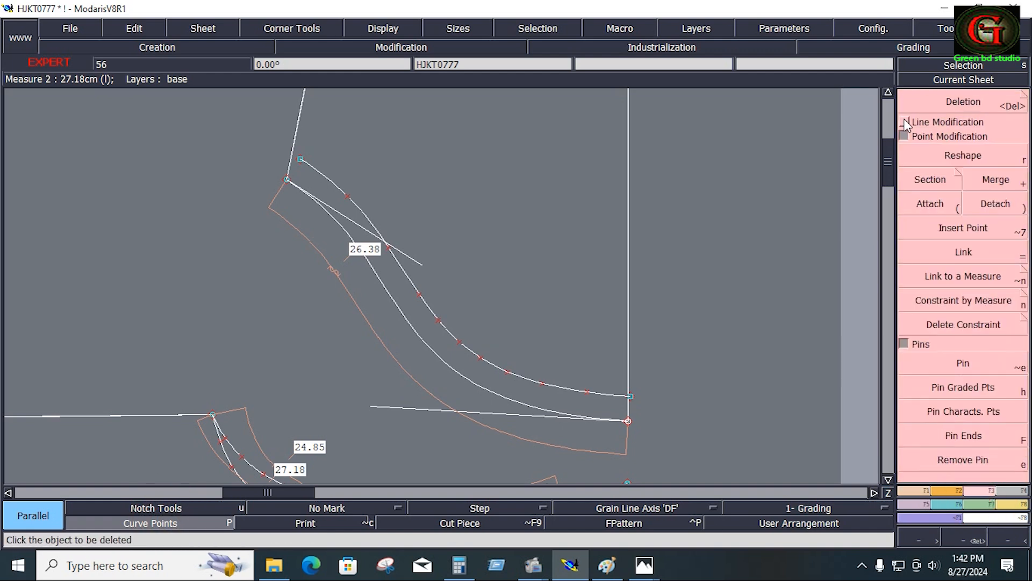
click(963, 366)
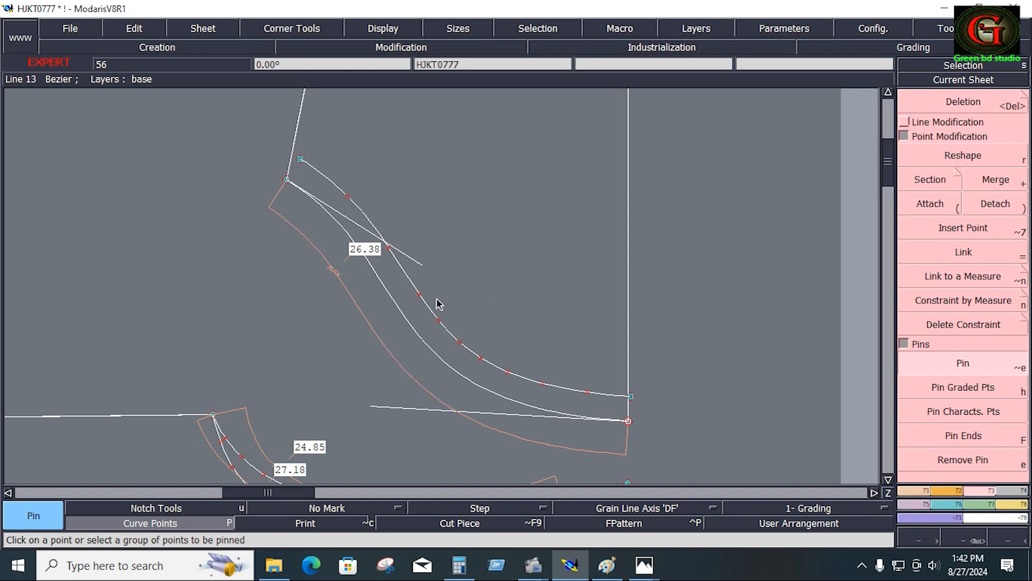
click(420, 296)
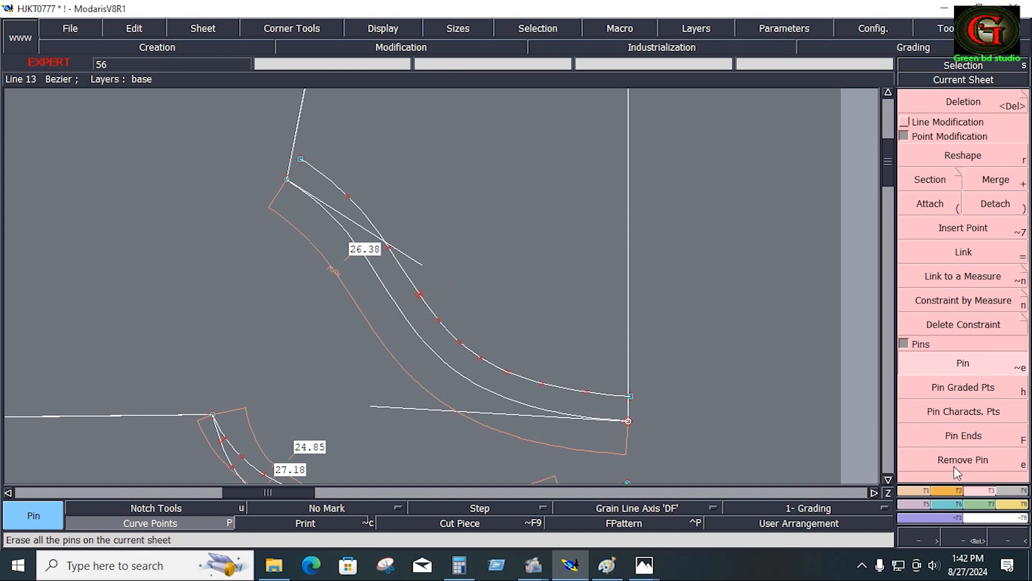
- Move both ends of the parallel curve onto the matching end points of the original cap curve
click(906, 122)
click(957, 141)
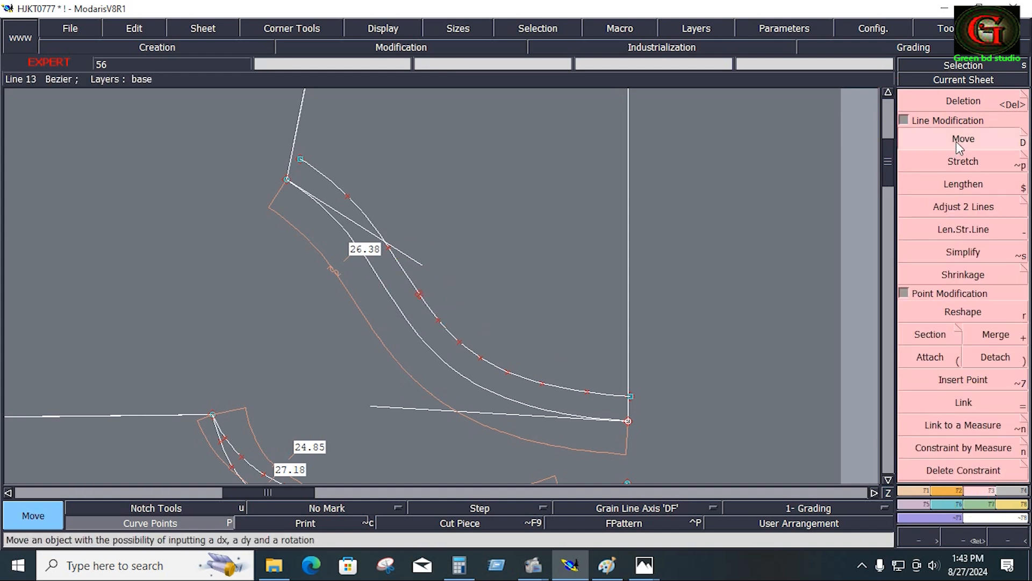
click(631, 396)
click(628, 421)
click(300, 160)
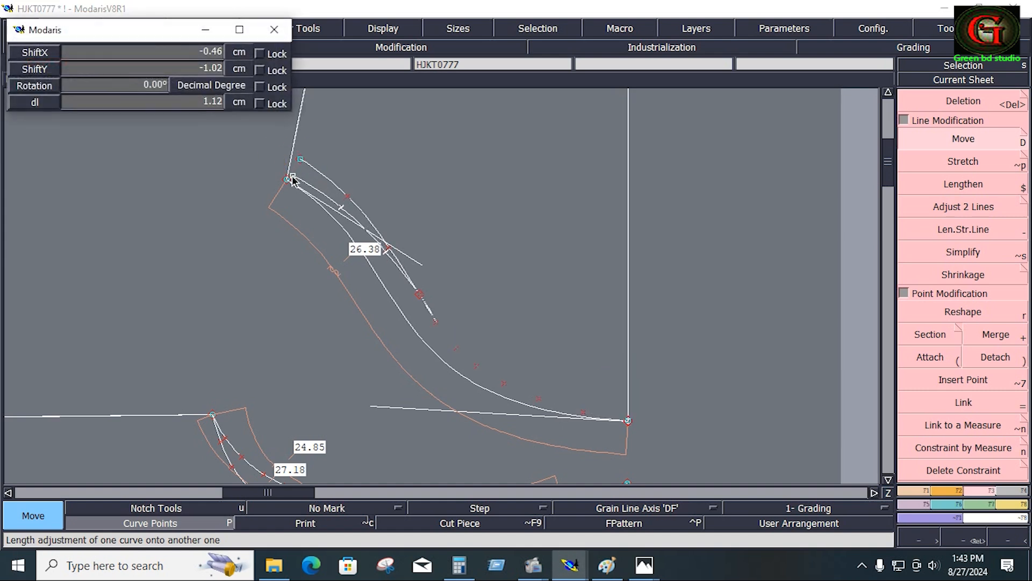
click(287, 181)
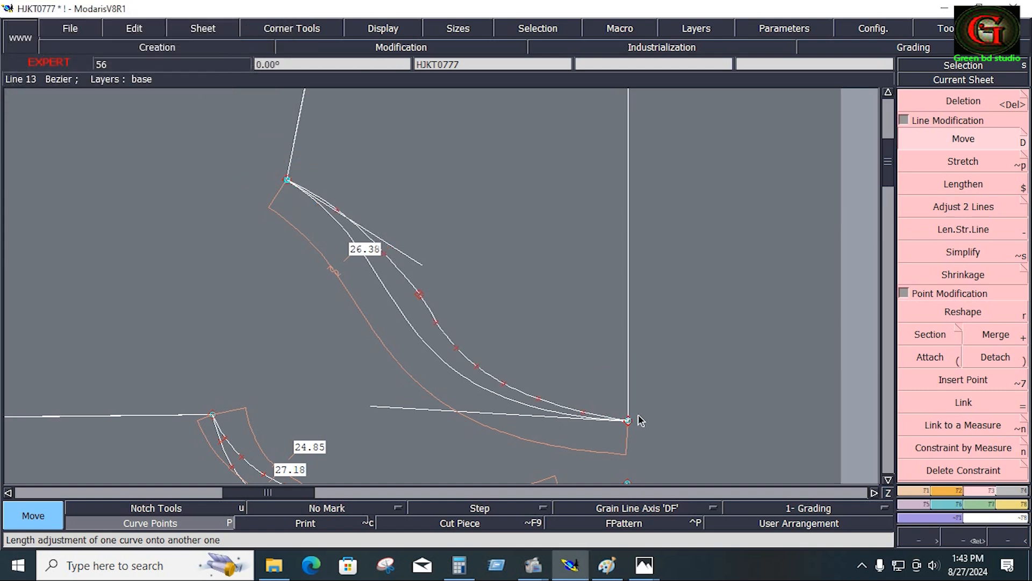
- Attach the second cap curve's lower end to the sleeve's vertical line end and reshape its lower points into a smooth curve
key(Return)
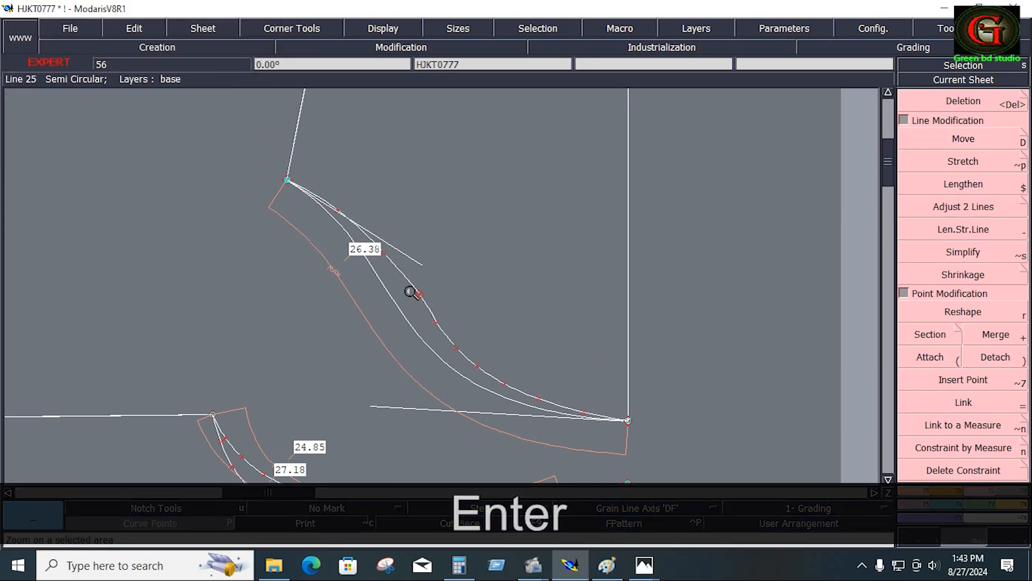
drag(423, 286, 631, 438)
click(915, 365)
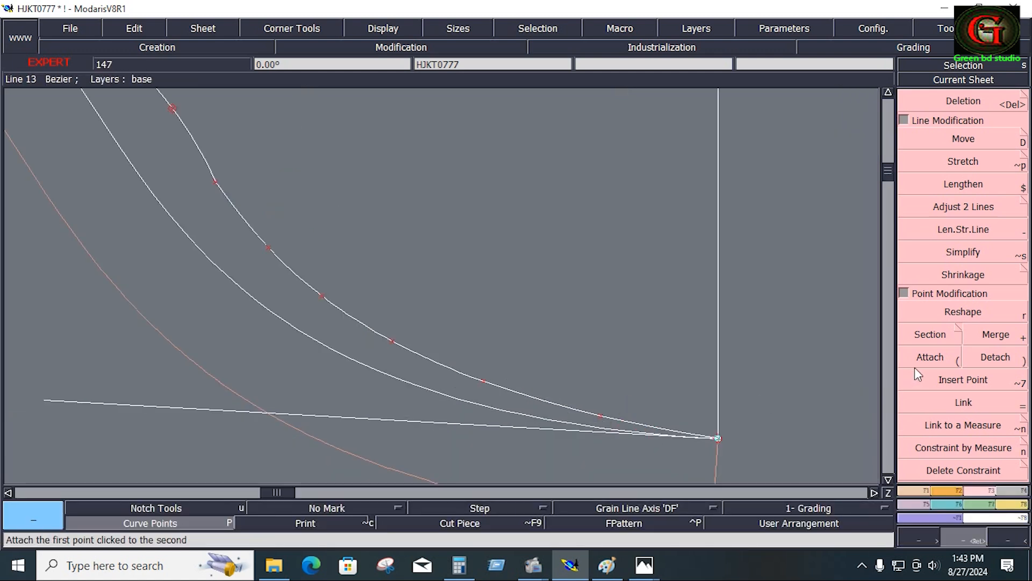
click(719, 439)
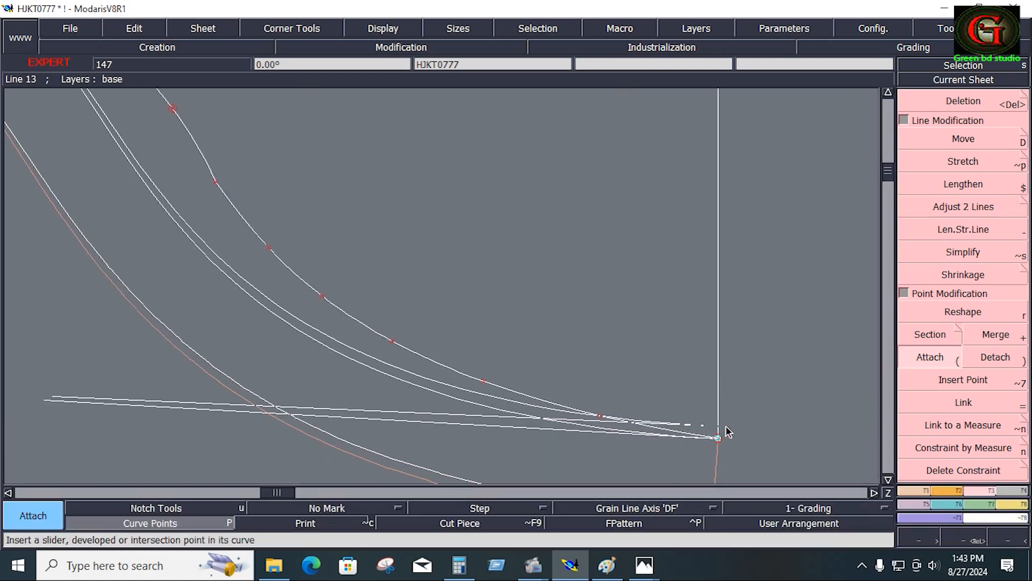
key(space)
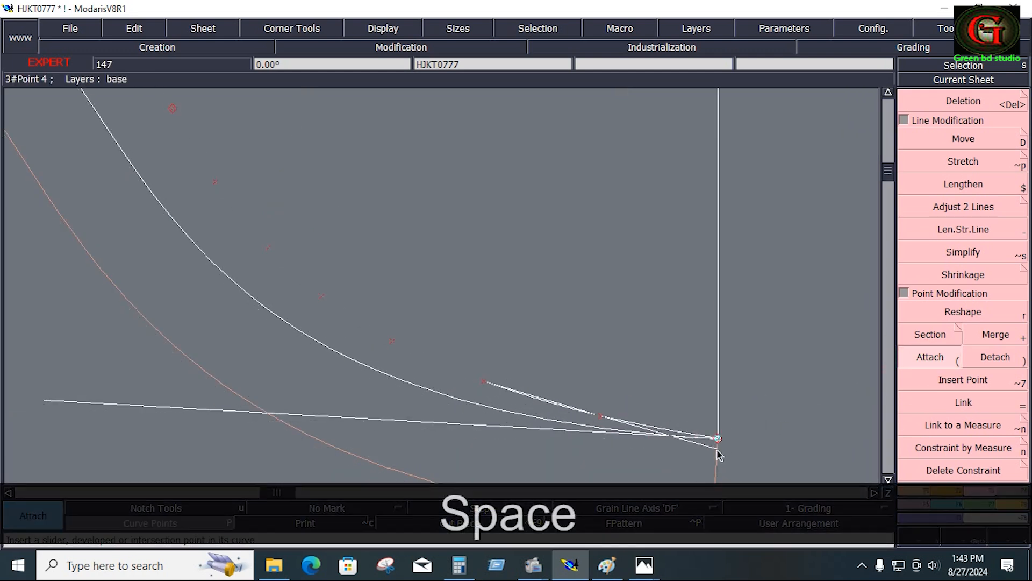
click(687, 467)
key(r)
click(316, 293)
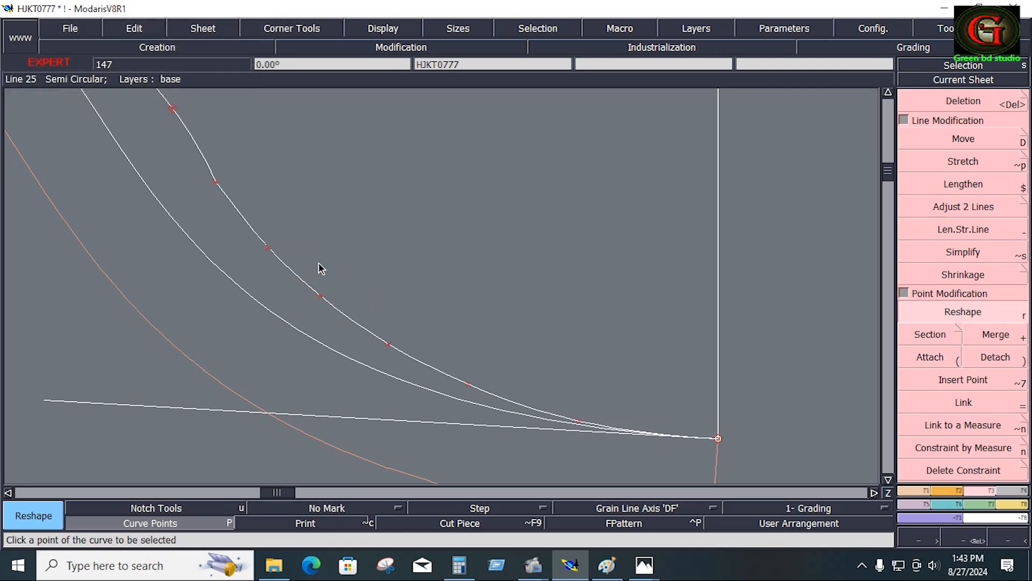
- Attach the second cap curve's upper end to the underarm point and reshape the curve near it
key(Home)
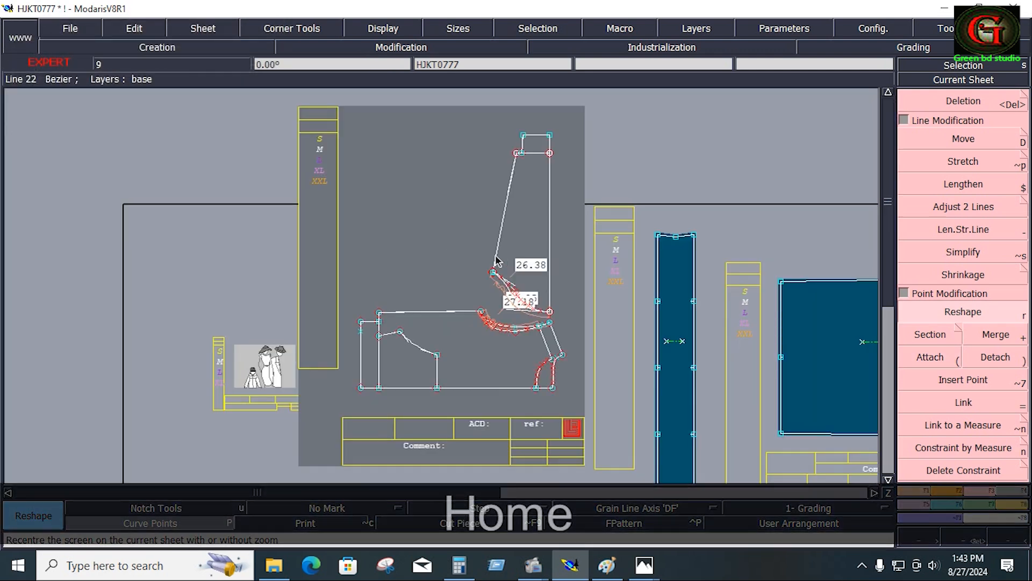
key(Return)
drag(489, 259, 525, 304)
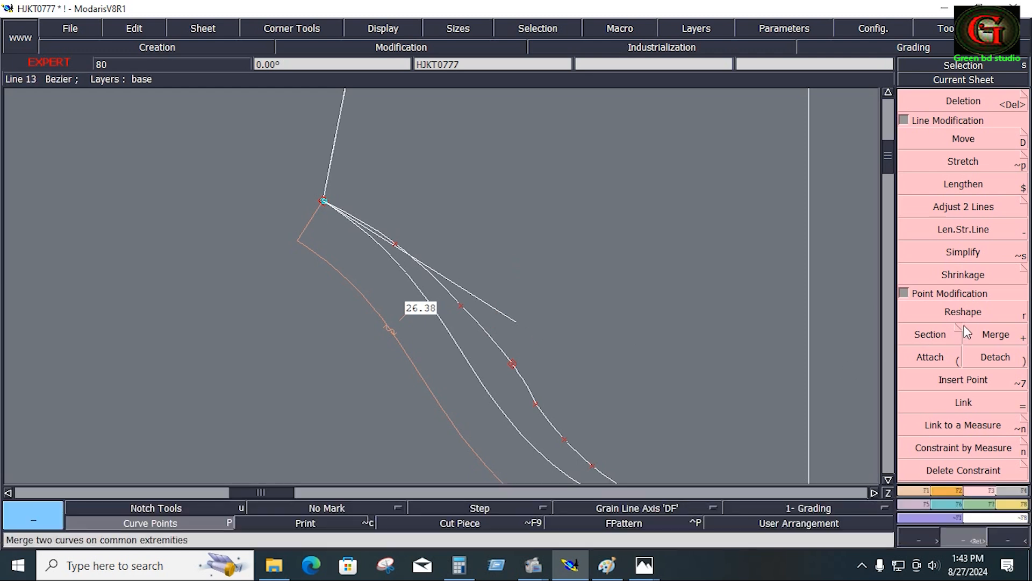
click(960, 313)
click(931, 356)
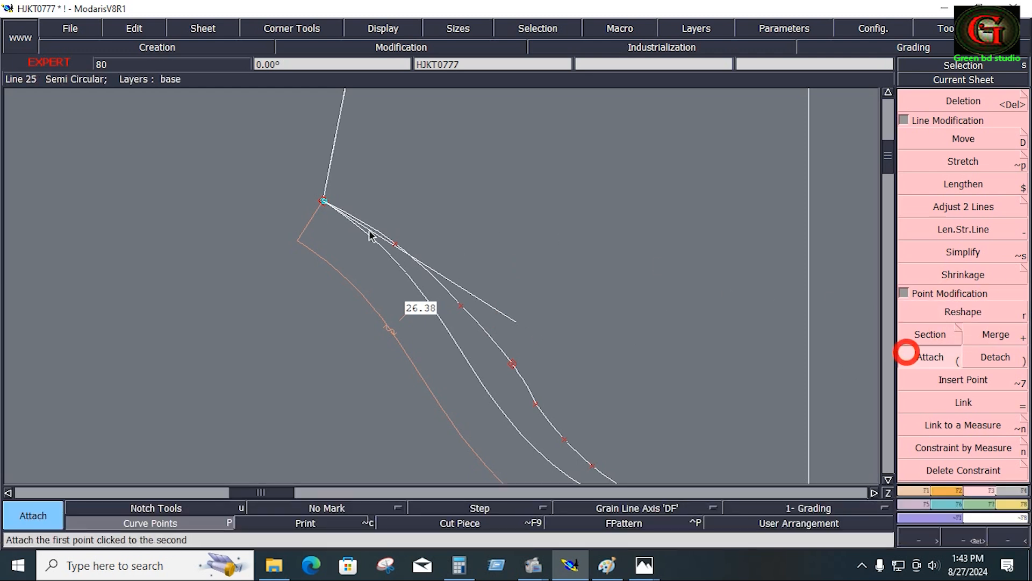
click(323, 203)
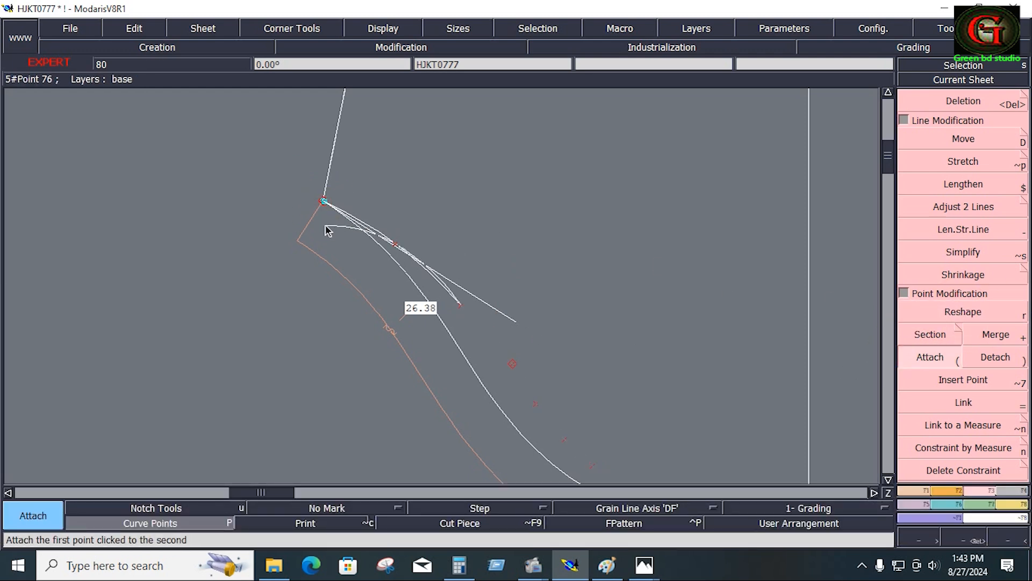
click(327, 226)
- Create a symmetry axis on the sleeve's vertical centre line and mirror the second cap curve about it
key(Home)
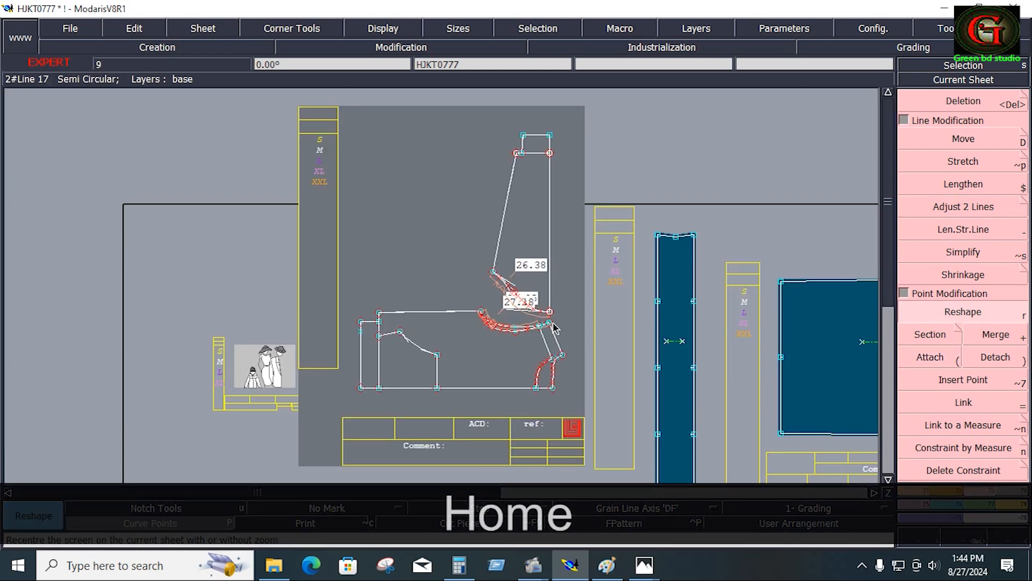
key(Return)
drag(480, 262, 558, 321)
click(526, 323)
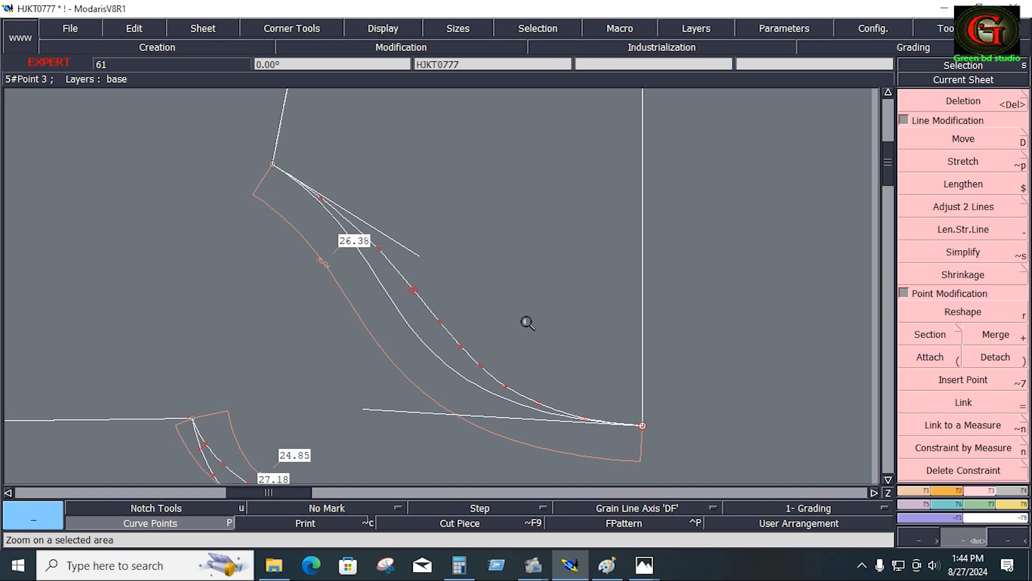
key(F1)
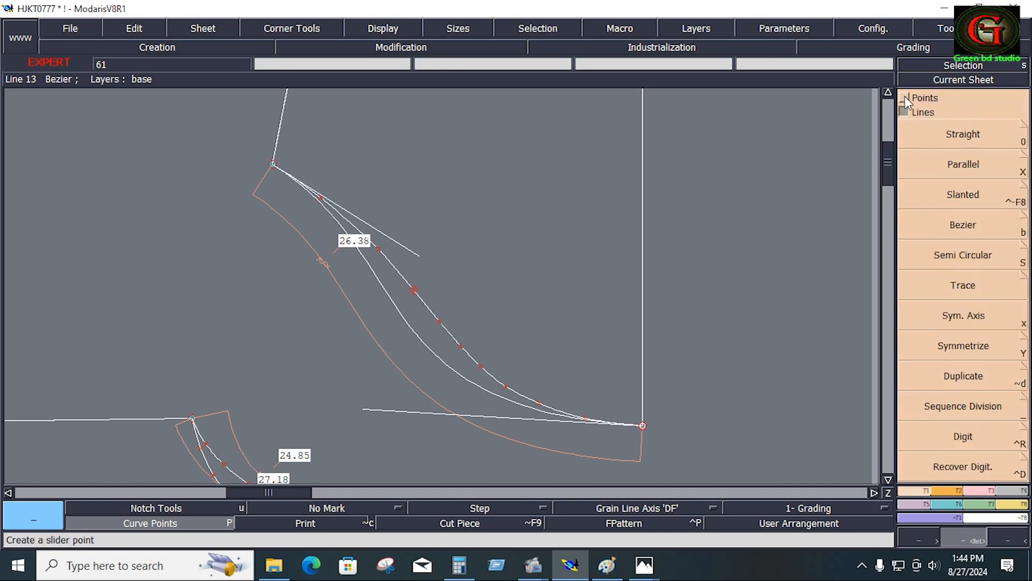
click(960, 317)
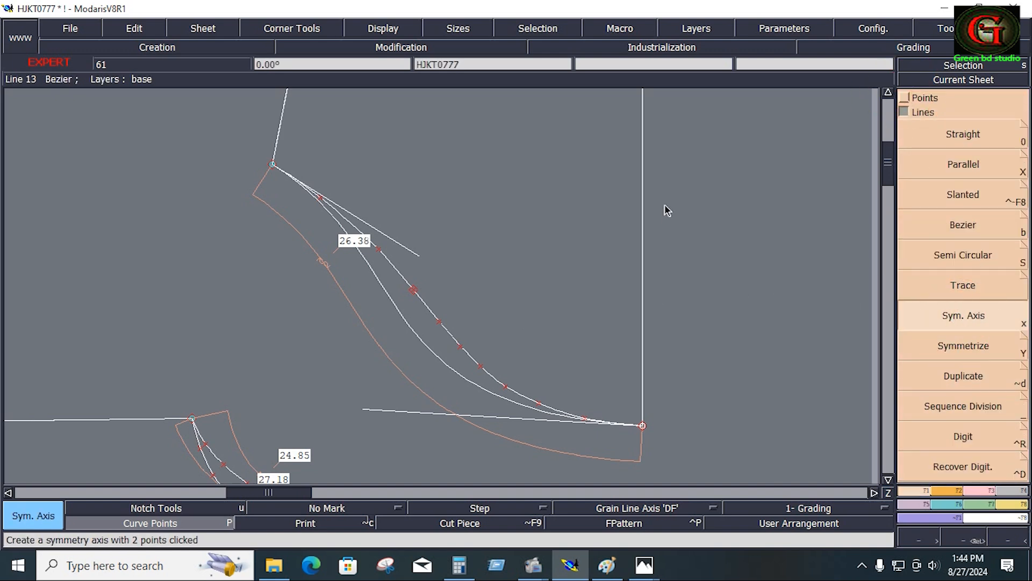
click(640, 158)
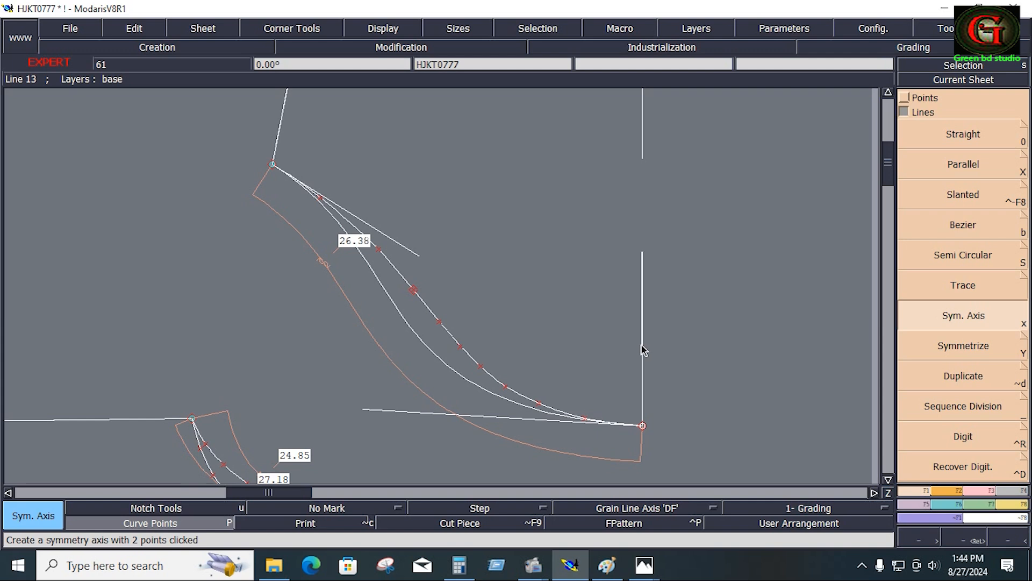
click(642, 346)
click(935, 348)
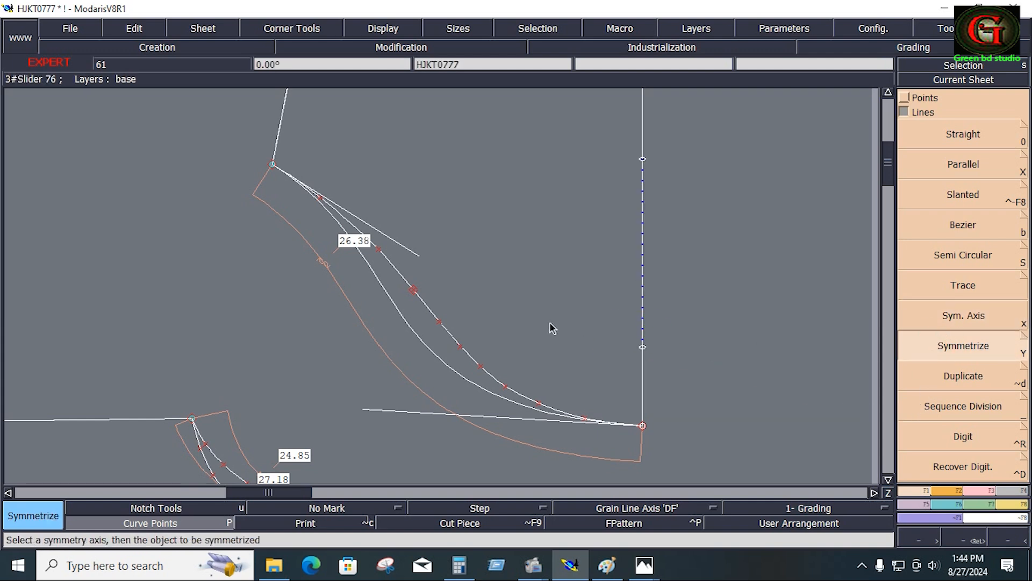
click(452, 336)
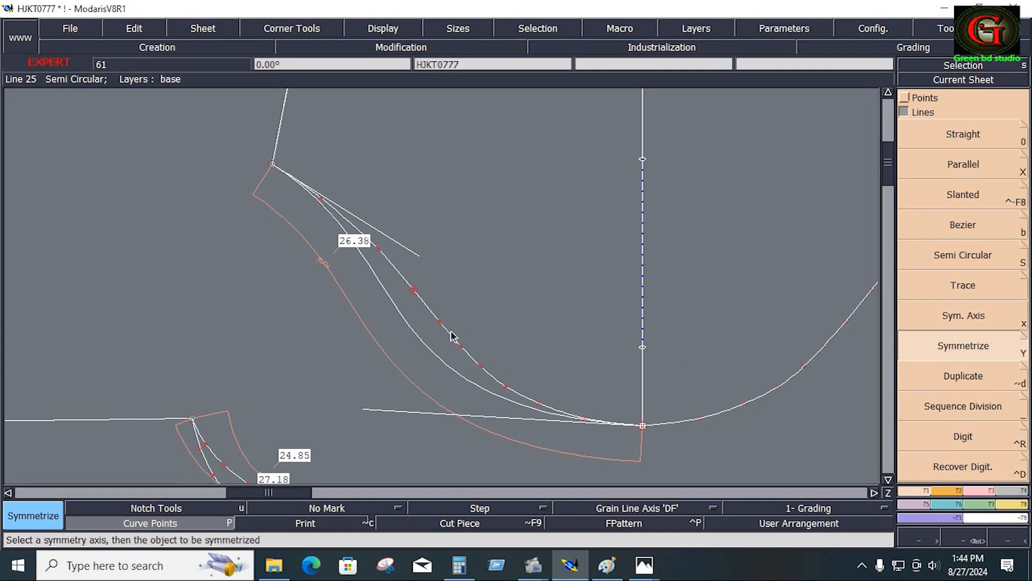
- Place a single notch on the mirrored cap curve and a double notch midway along the second cap curve
click(874, 492)
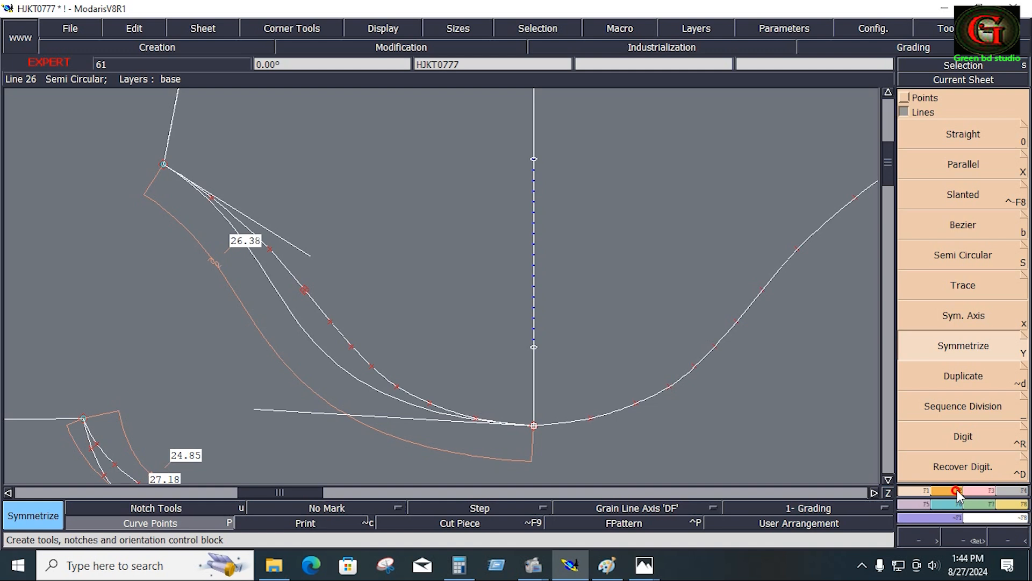
click(957, 492)
click(980, 121)
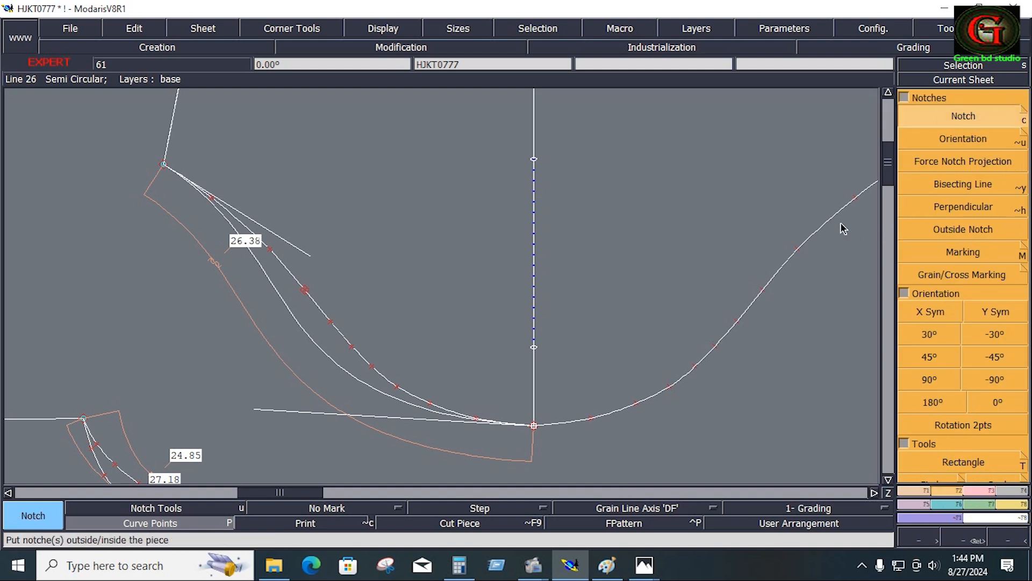
click(812, 235)
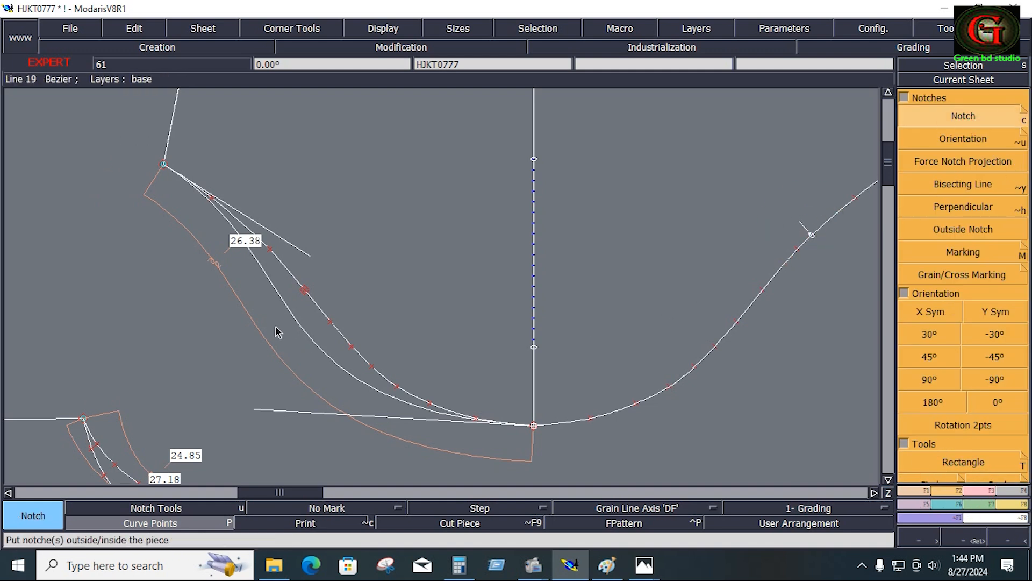
click(321, 309)
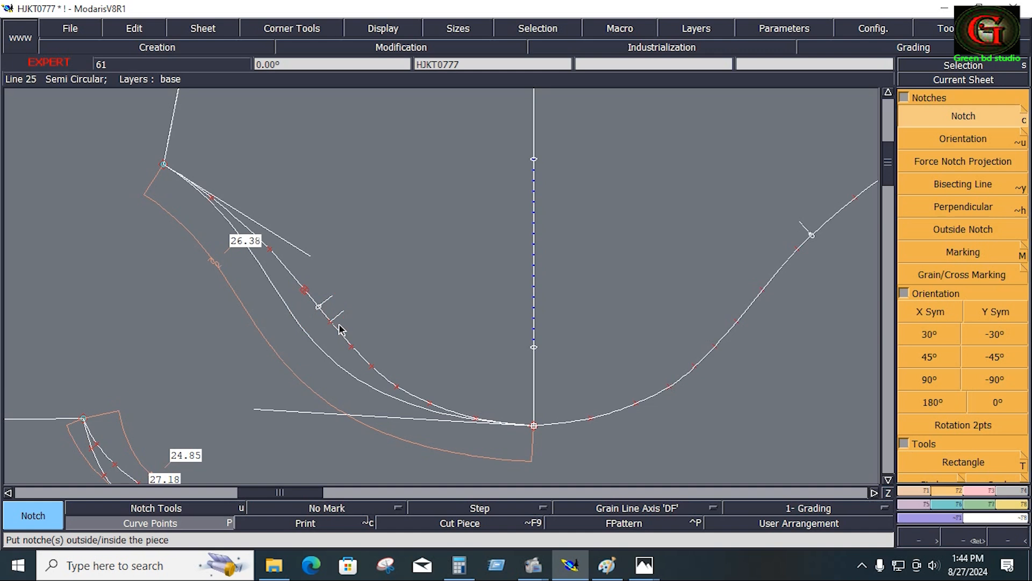
- Insert the notch points of both cap curves into their curves
key(alt+7)
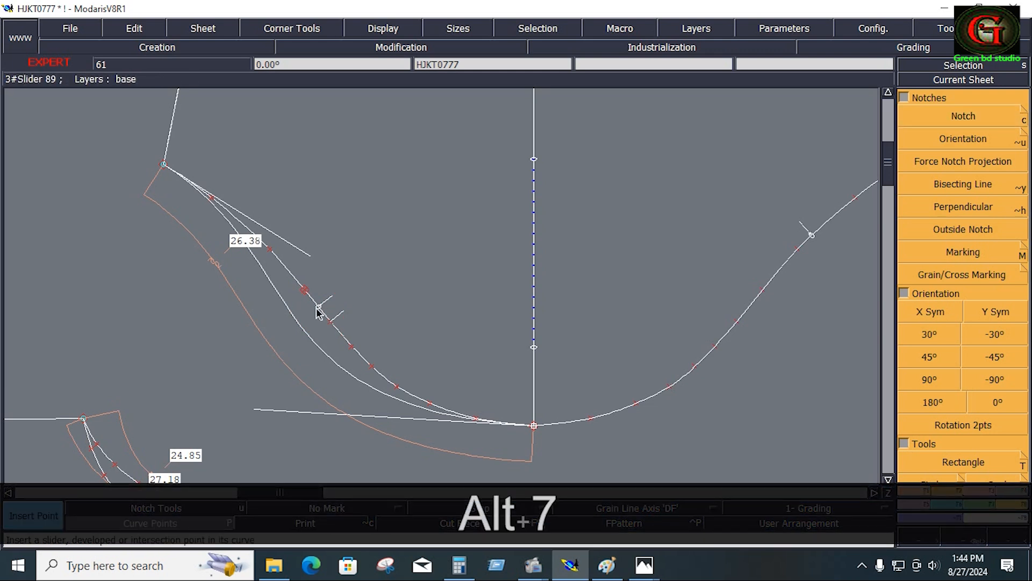
click(329, 311)
click(812, 235)
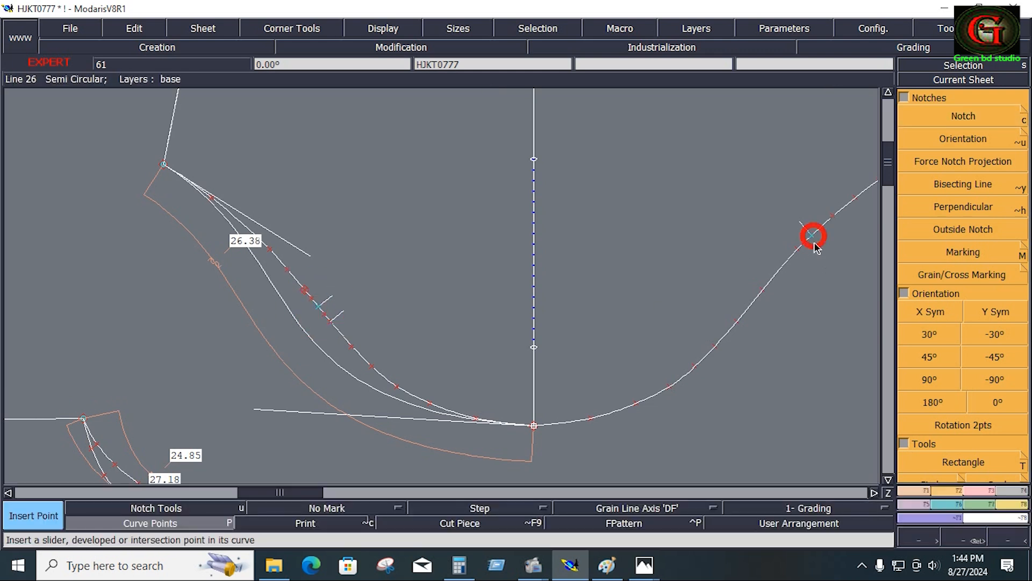
- Mirror the sleeve's slanted underarm seam and its wrist line about the symmetry axis
key(Home)
click(915, 489)
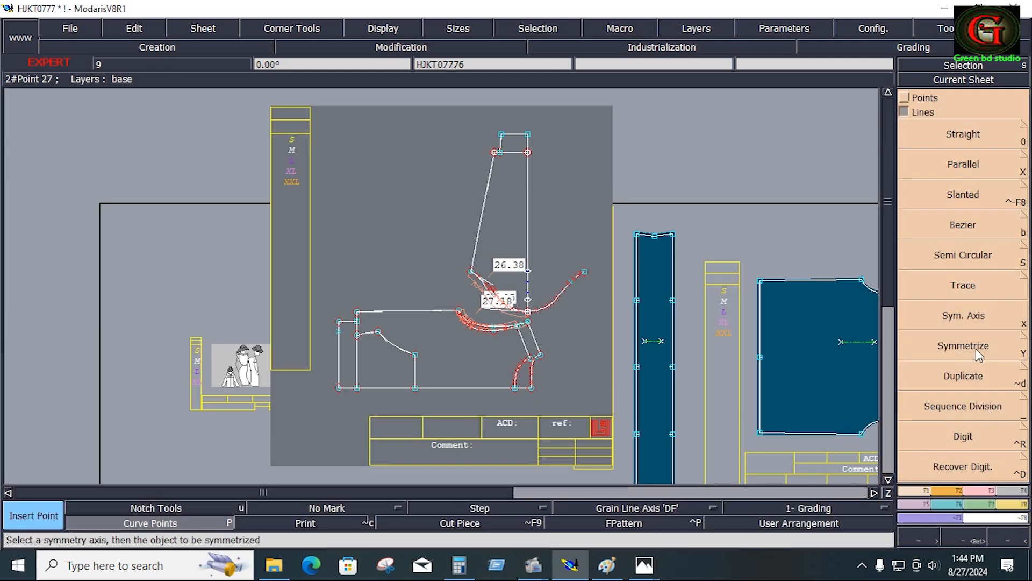
click(976, 349)
click(483, 199)
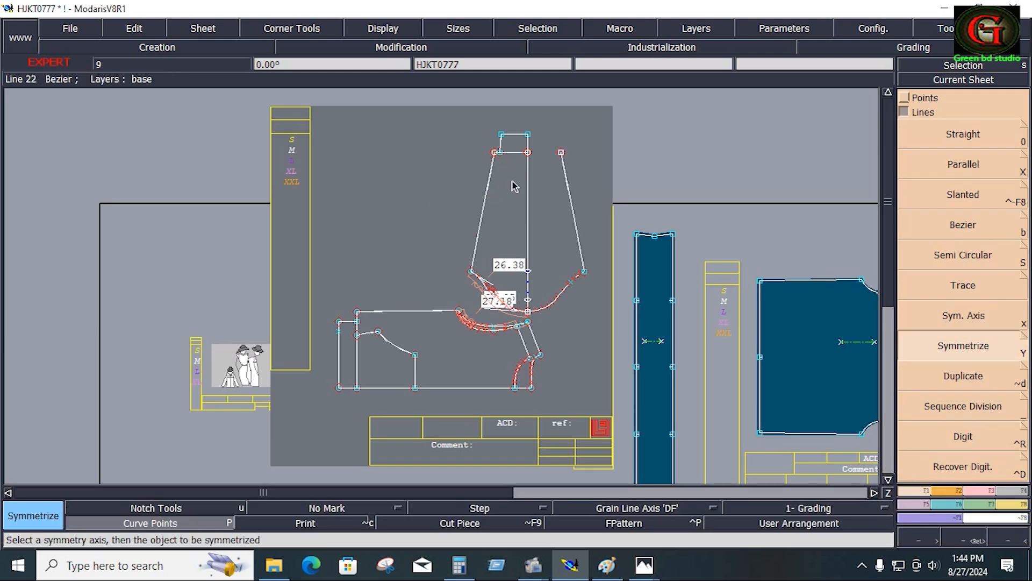
click(515, 154)
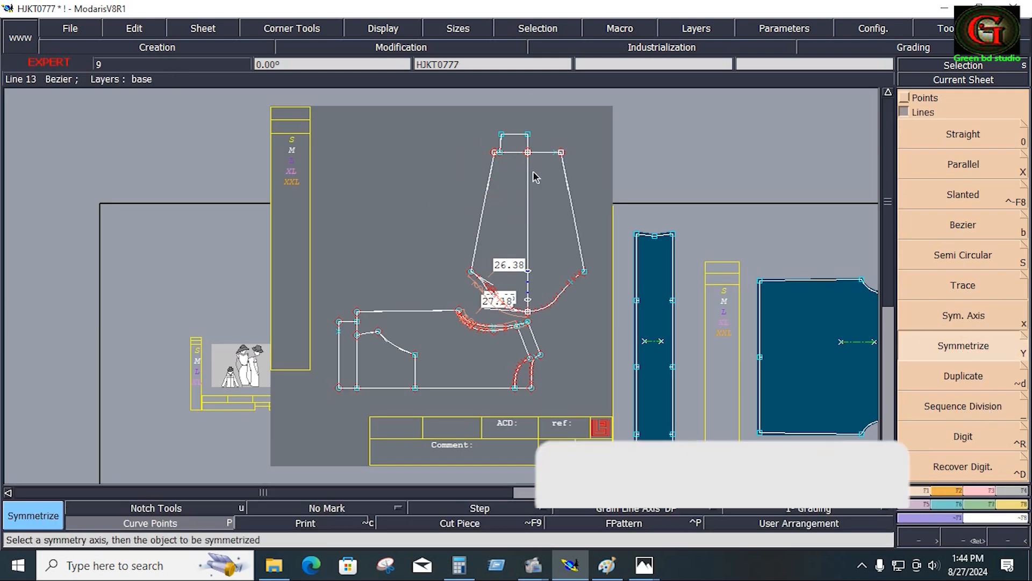
- Hide the curve points and extract the sleeve from its two halves and the cuff as separate pieces using Seam
key(F4)
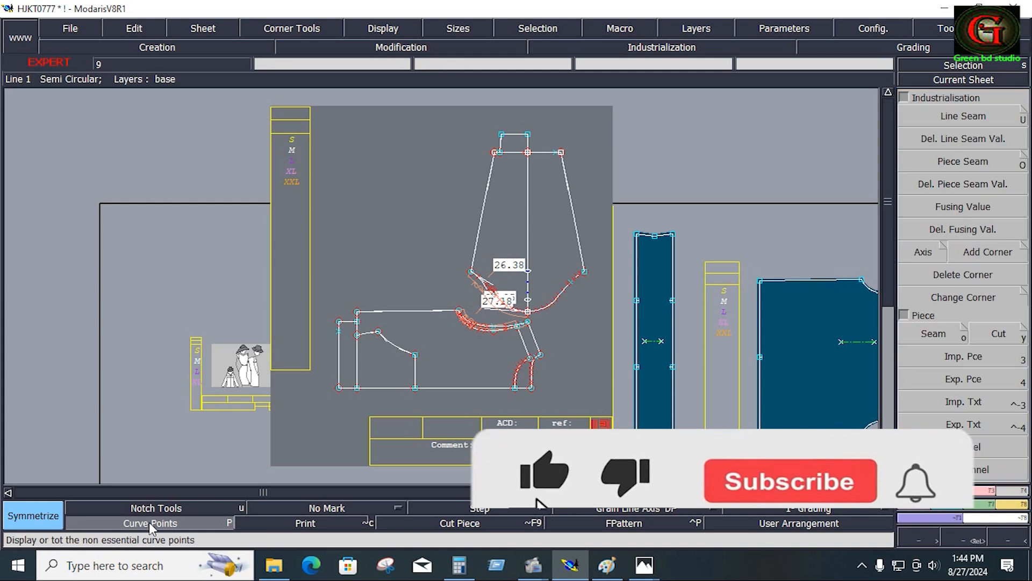
key(Return)
click(449, 125)
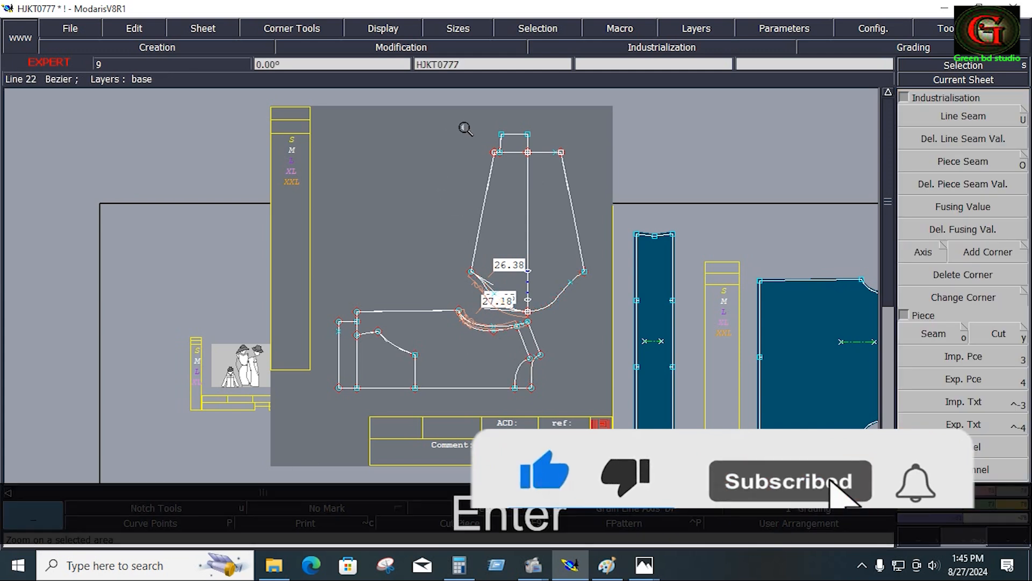
click(594, 316)
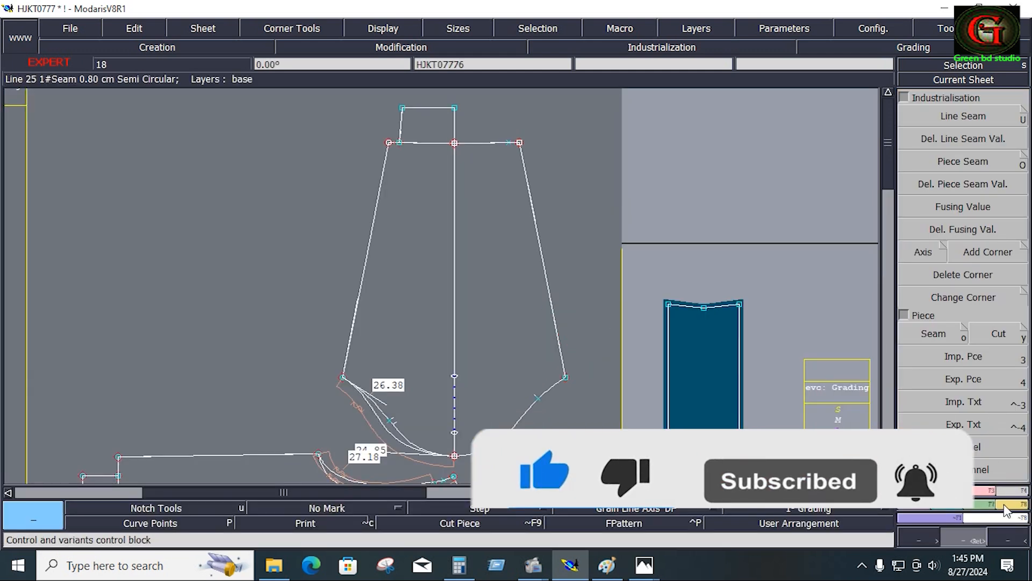
click(936, 338)
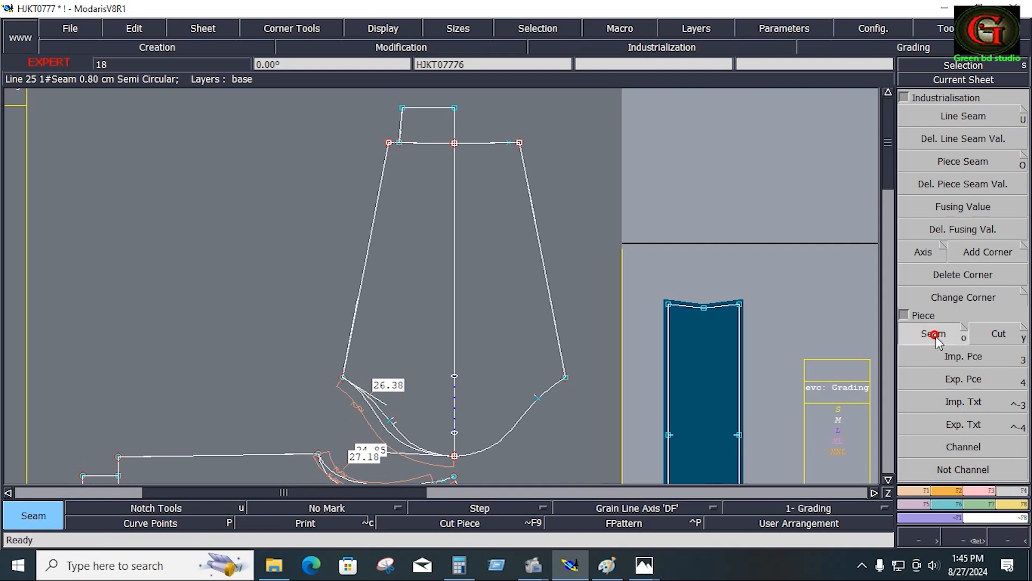
click(522, 354)
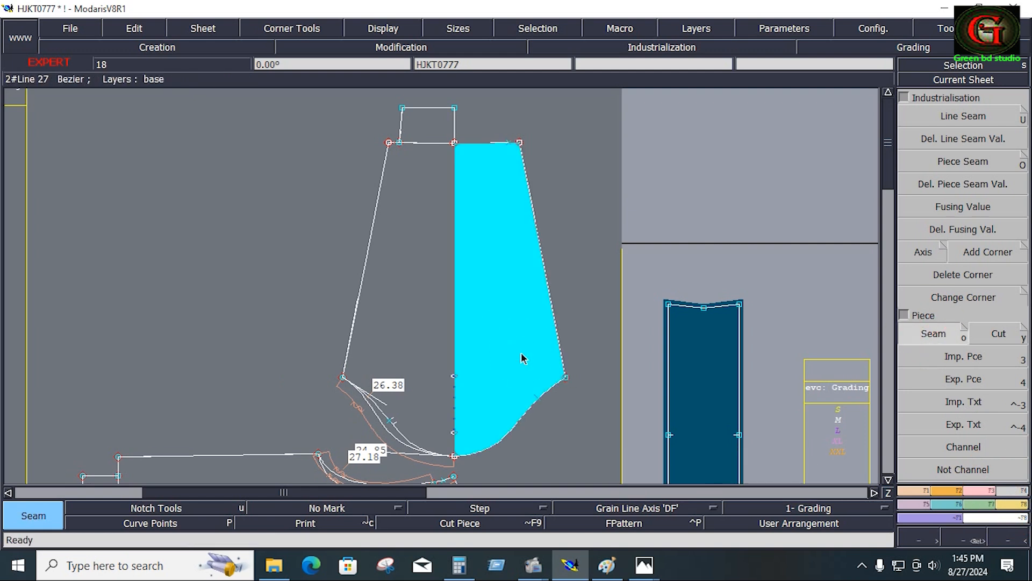
click(445, 340)
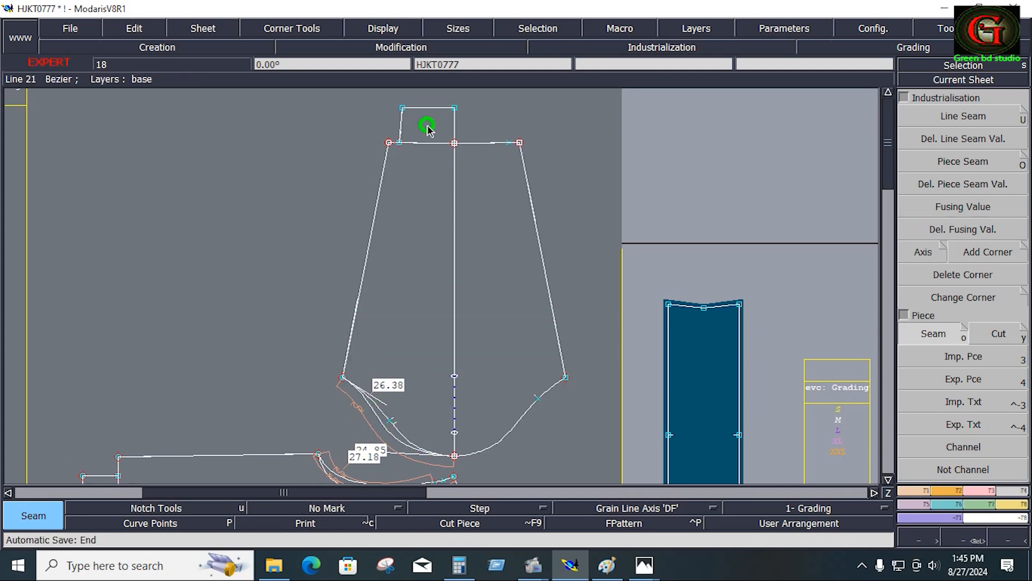
- Unfold the cuff piece with Sym 2Pts, mirroring it about its upper edge and about its straight right-hand edge
key(Home)
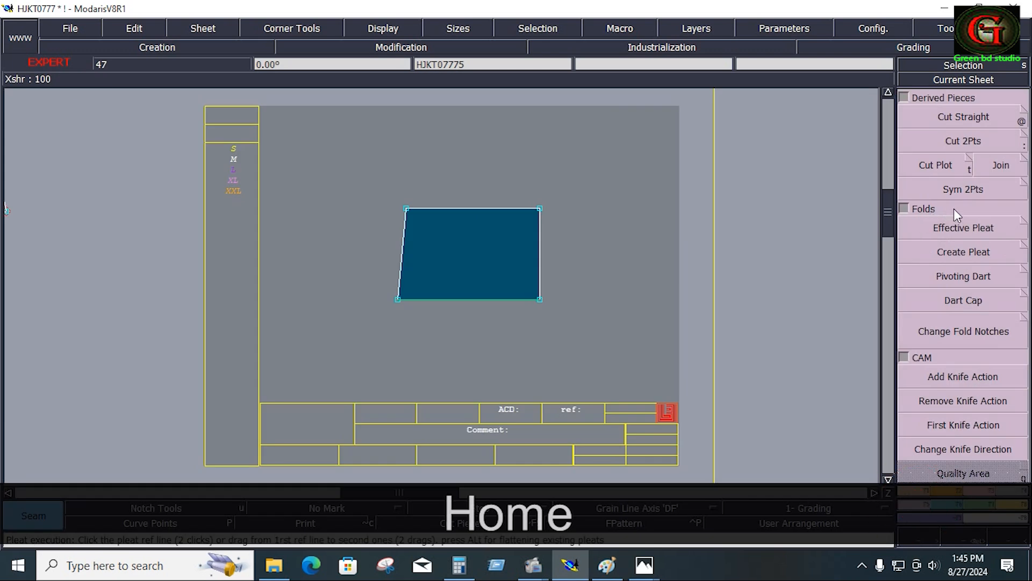
click(954, 189)
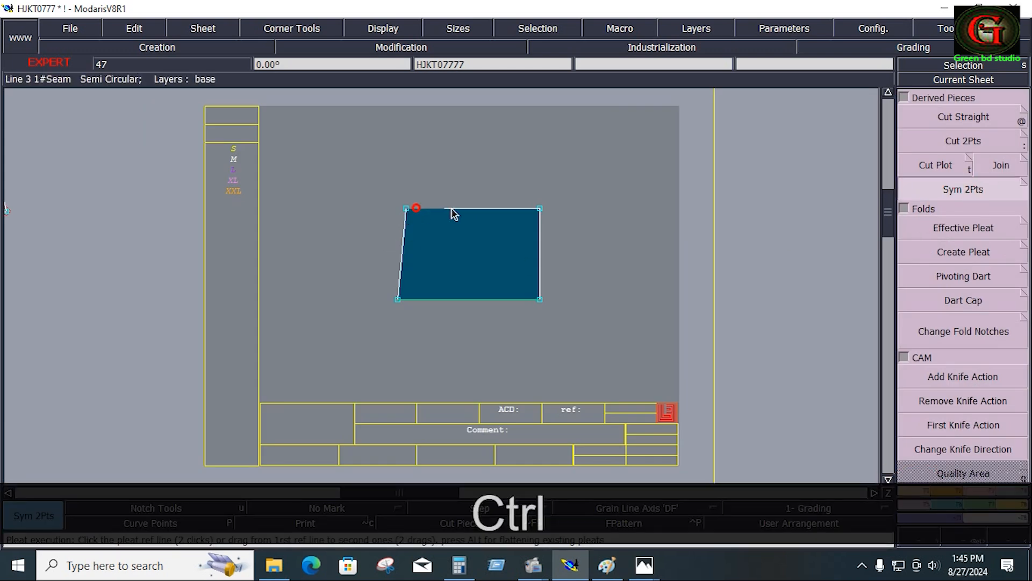
click(539, 209)
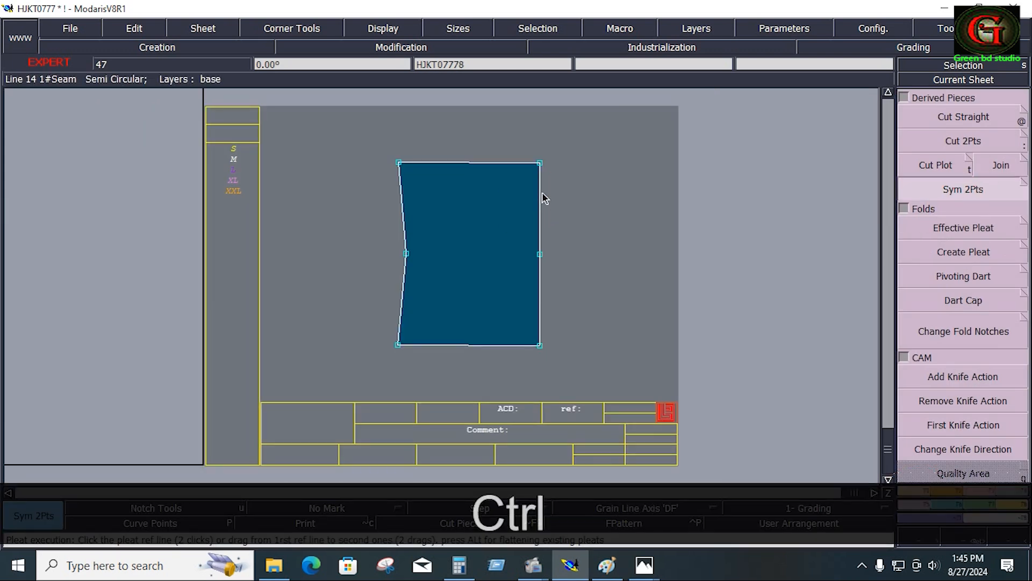
click(540, 347)
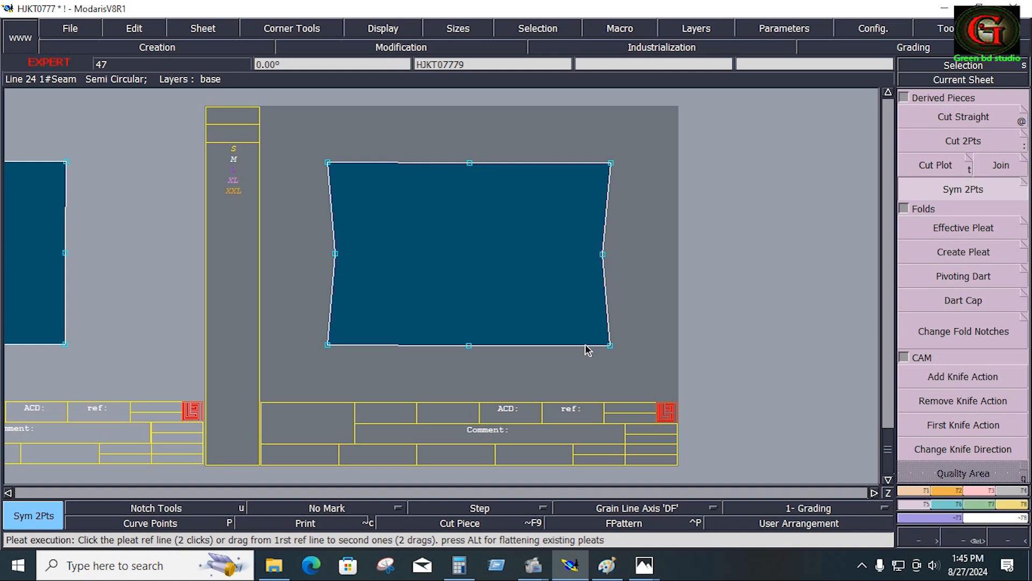
- Add a line seam of 0.80 cm at both beginning and end to all edges of the unfolded cuff
click(1007, 488)
click(946, 117)
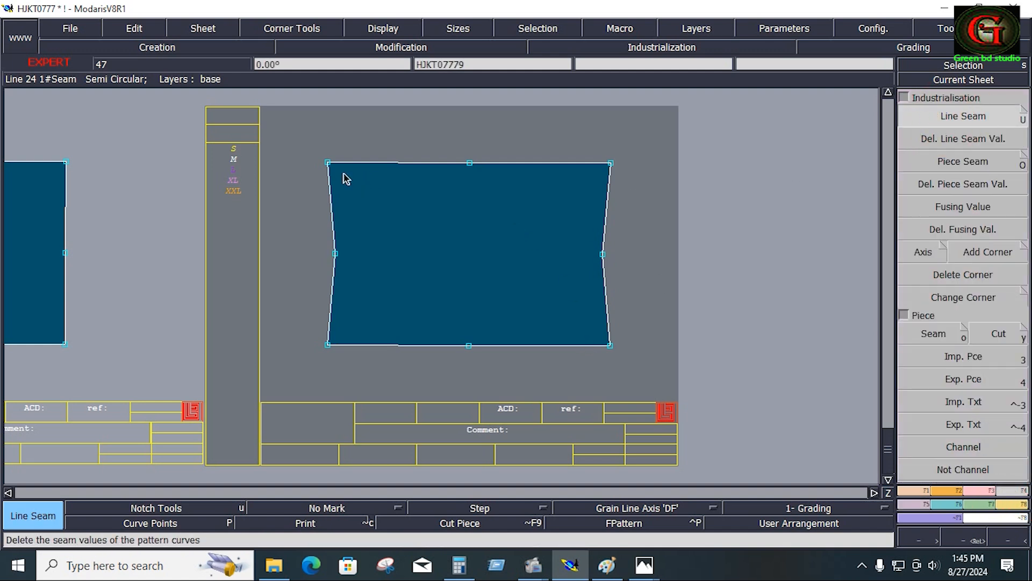
click(617, 328)
text(.)
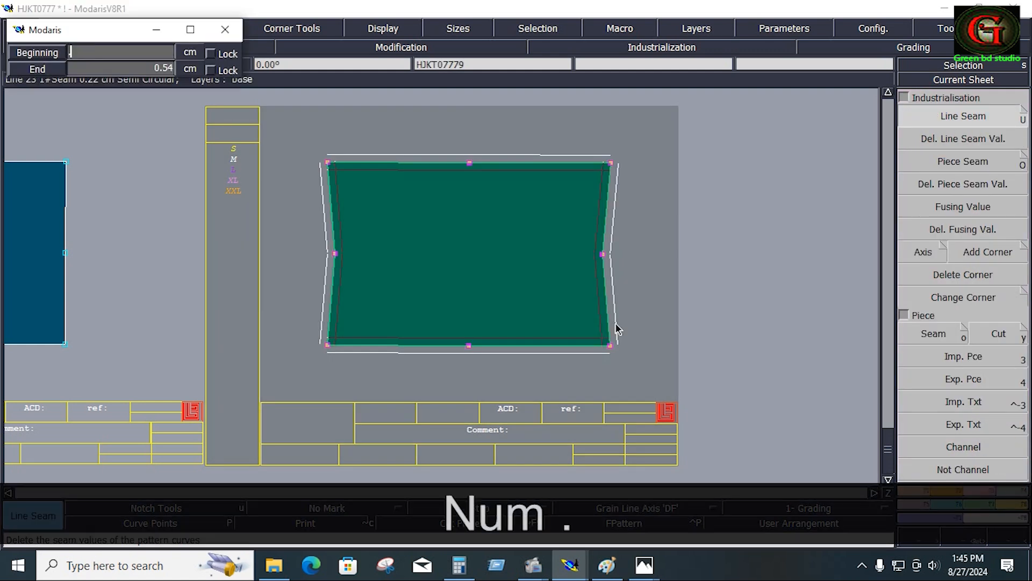
text(8)
key(Down)
text(.8)
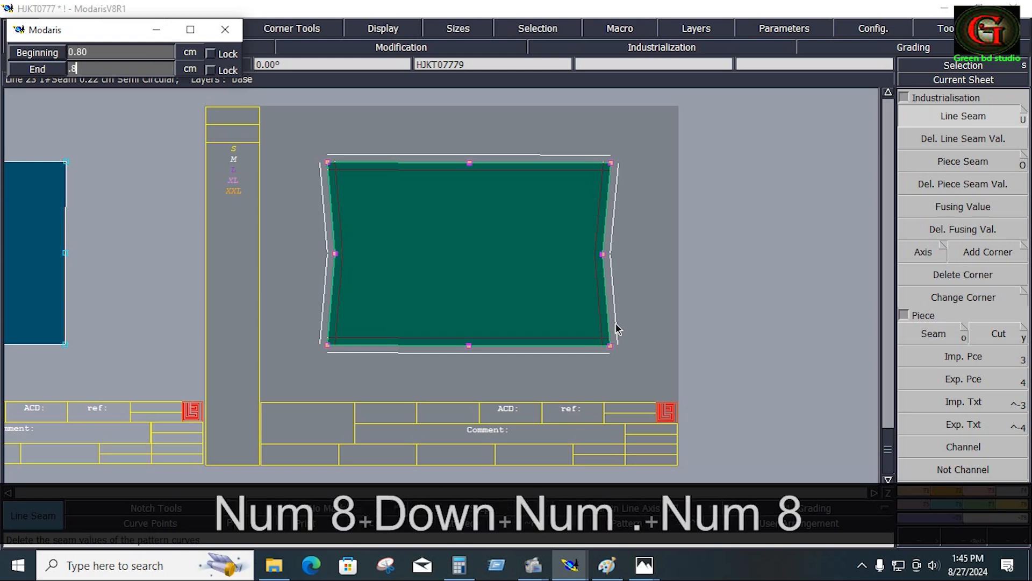
key(Down)
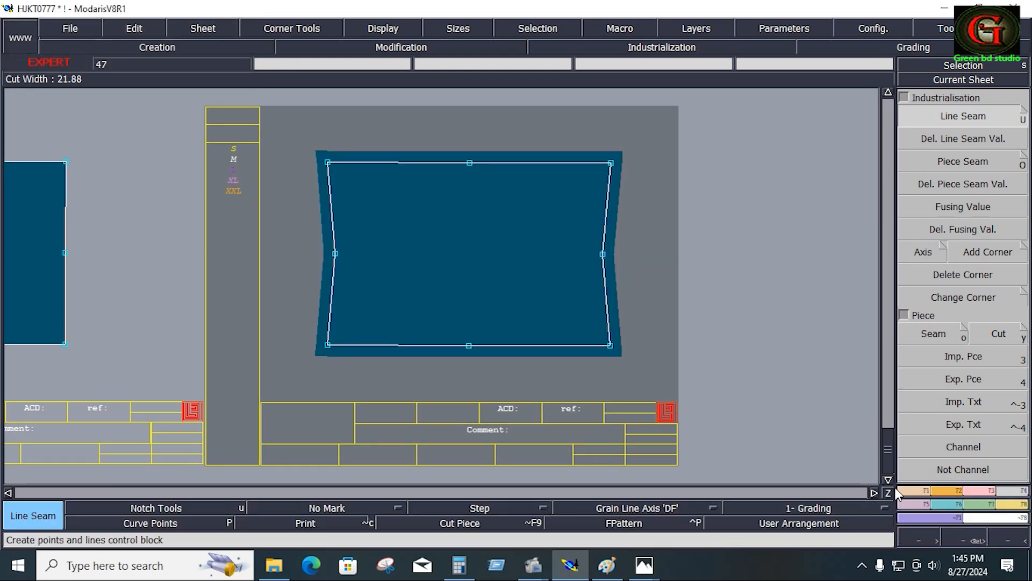
- Rotate the cuff sheet by 90° and draw a horizontal DF grain line inside the piece
click(936, 489)
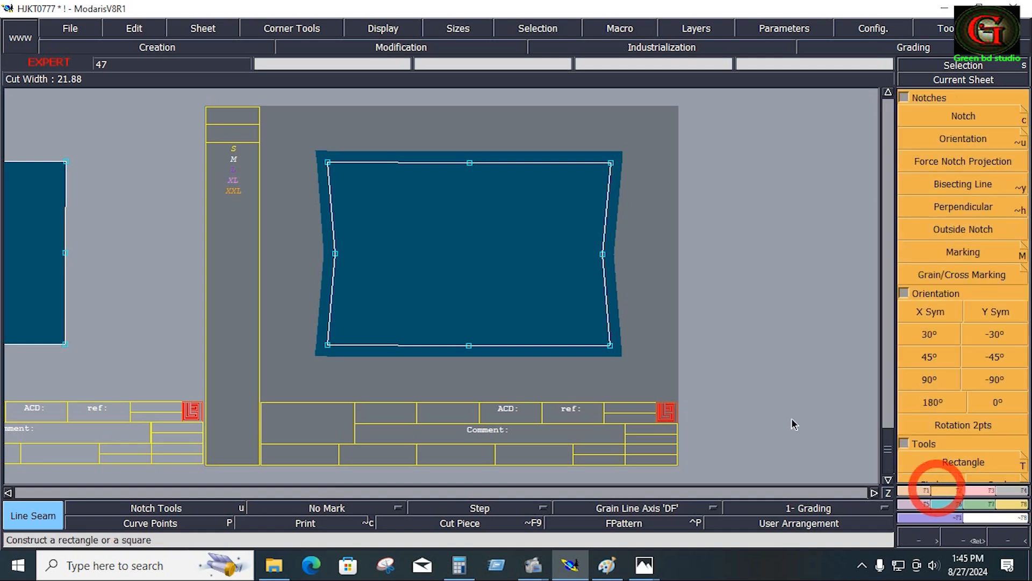
click(949, 376)
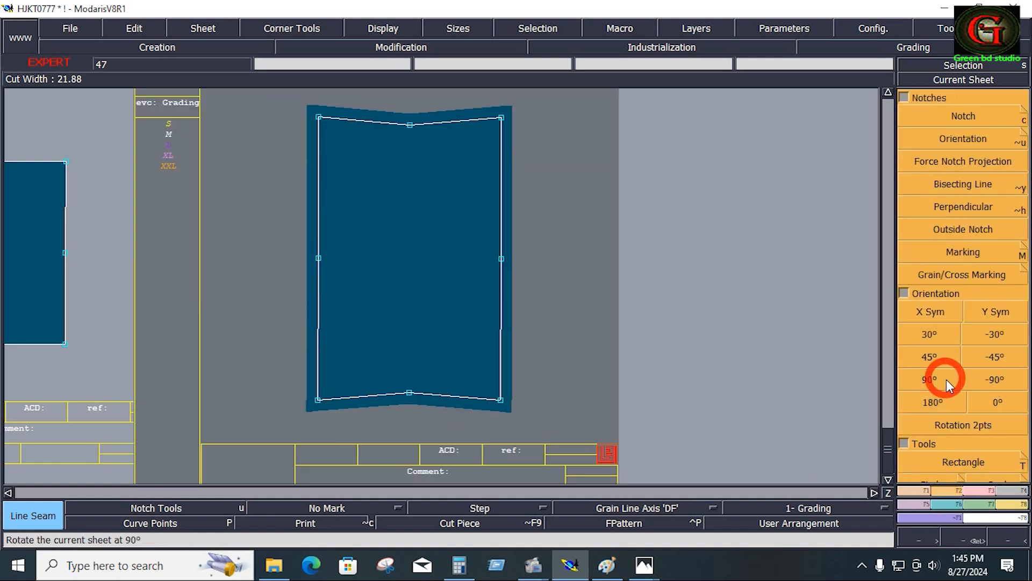
click(673, 511)
click(669, 450)
ctrl+click(394, 224)
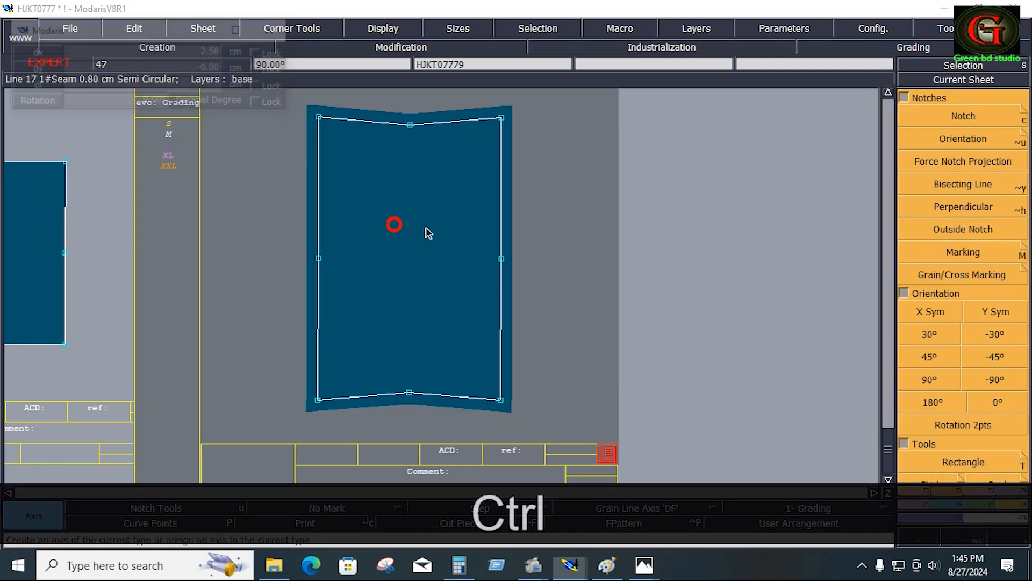
ctrl+click(450, 229)
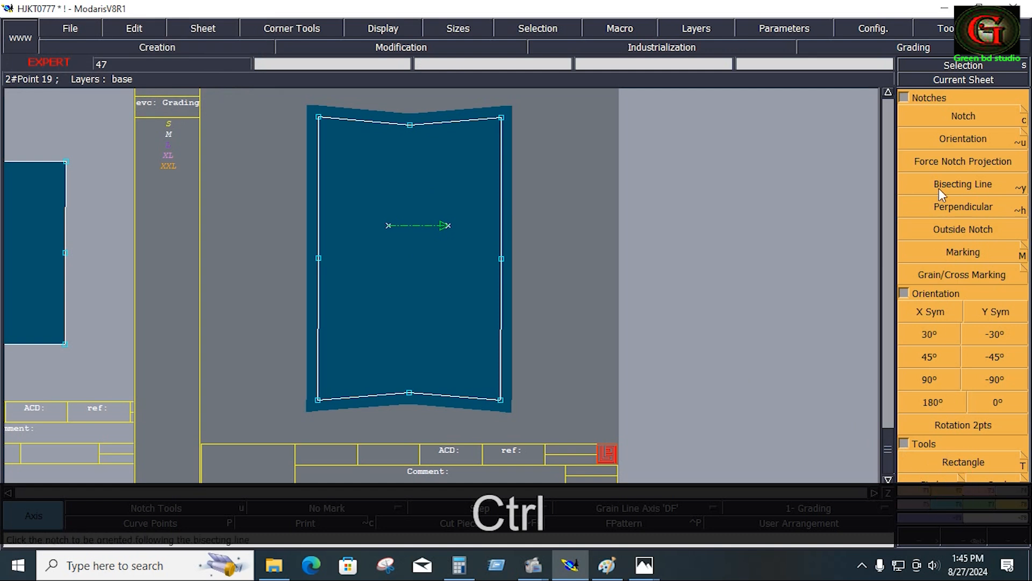
- Add notches at the midpoints of the cuff's two vertical edges
click(955, 118)
click(501, 260)
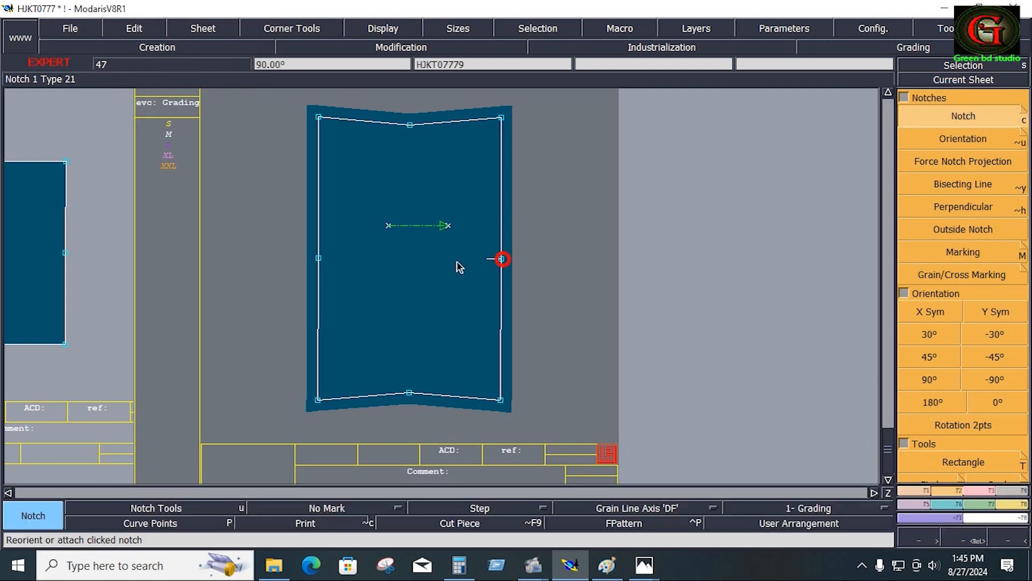
click(319, 258)
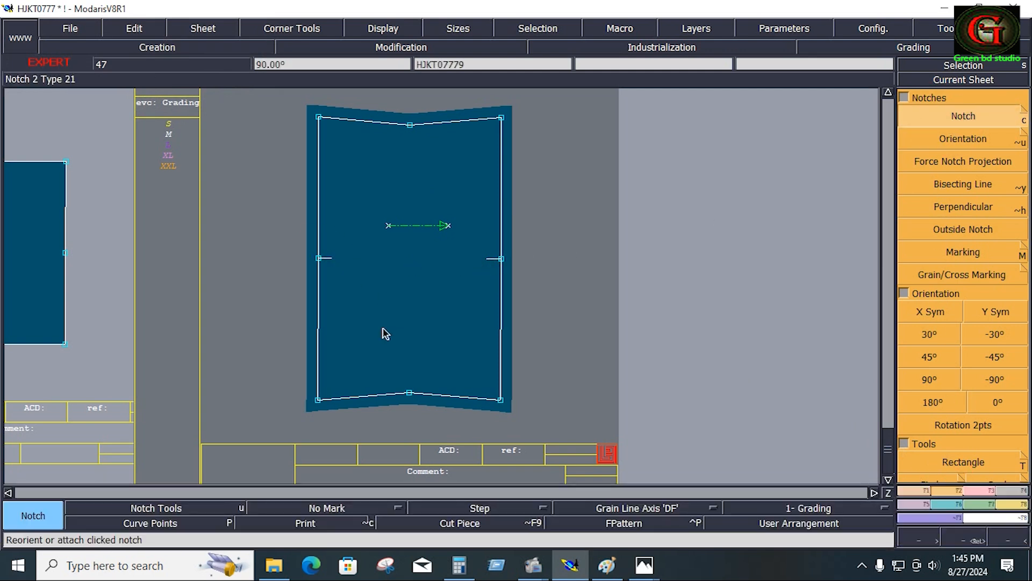
- Align the cuff's corner points along both vertical edges and the lower edge with Ali 2Pts
click(923, 491)
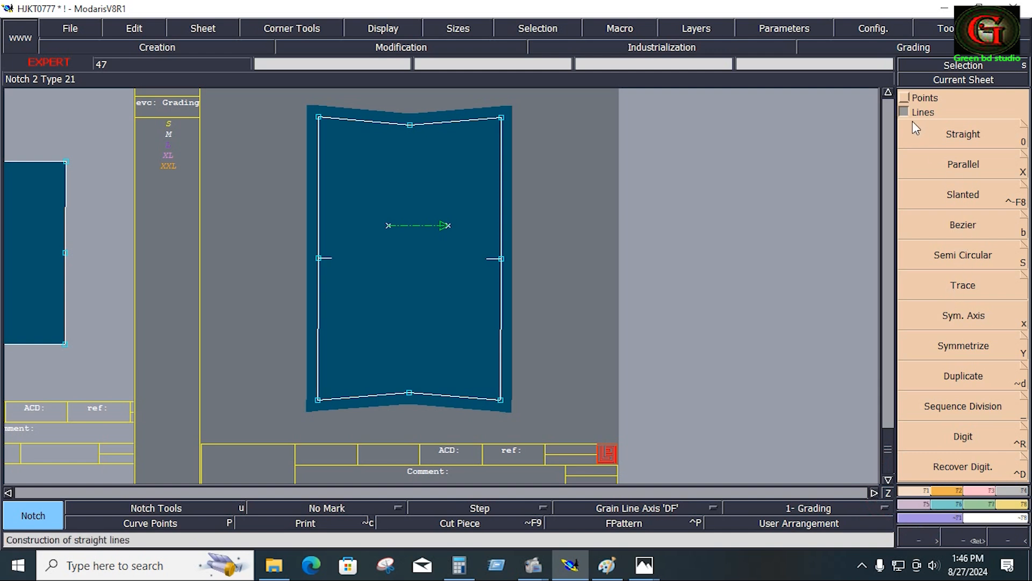
click(906, 98)
click(963, 274)
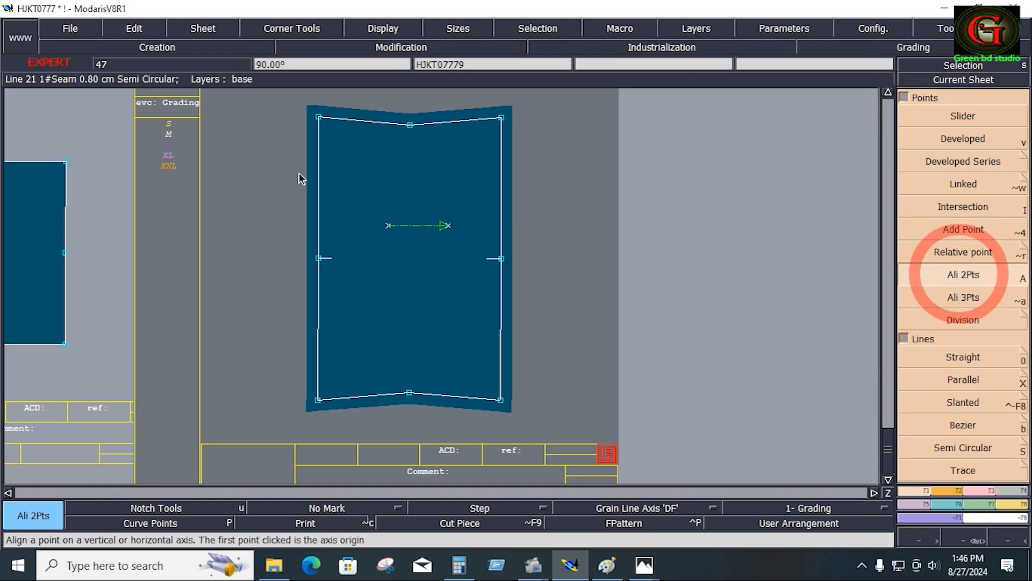
click(319, 117)
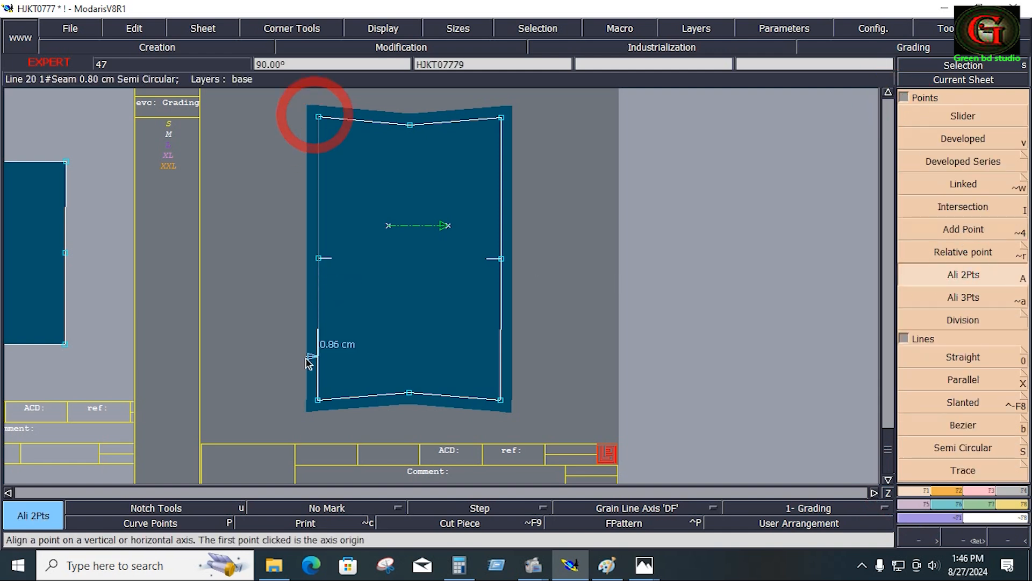
click(319, 399)
click(501, 117)
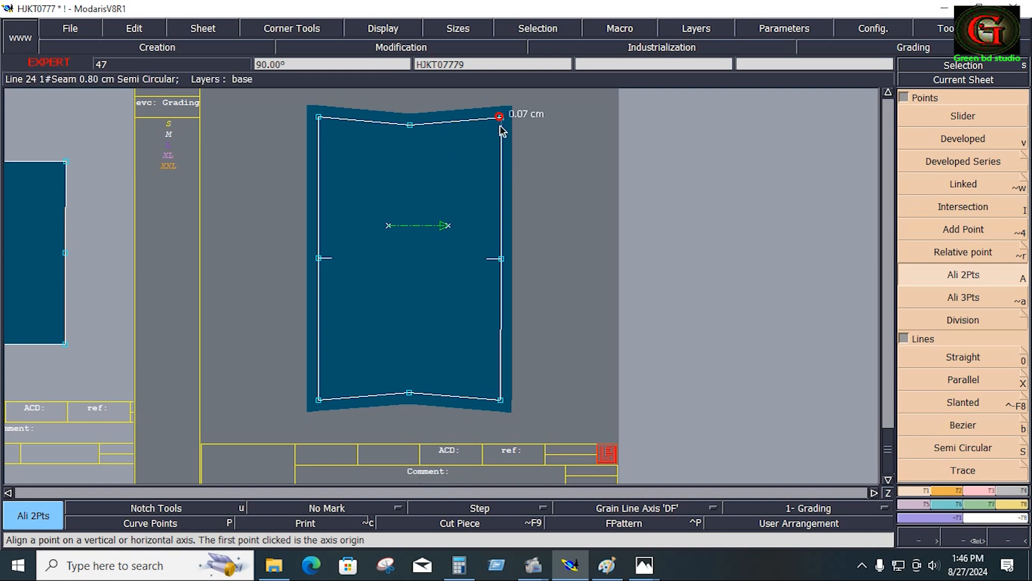
click(502, 399)
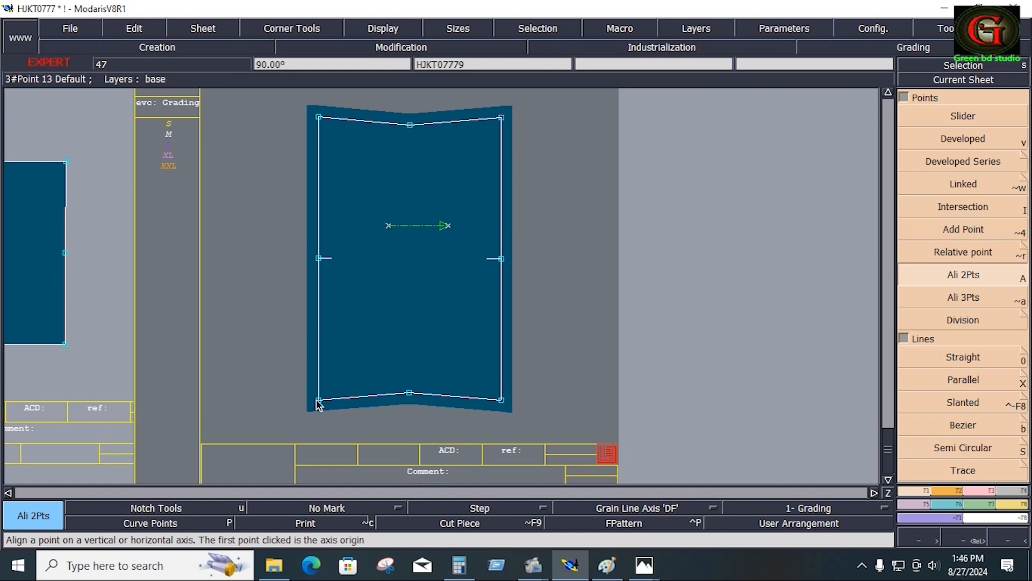
click(501, 399)
- Enter "CUFF 1X2" as the comment of the cuff sheet
click(481, 472)
text(CUFF)
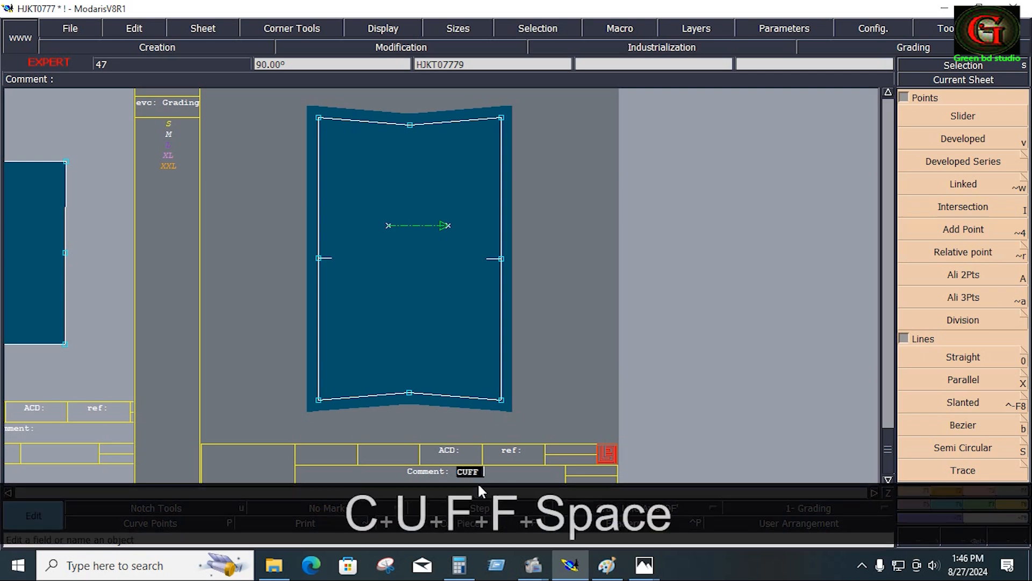
text( 1X2)
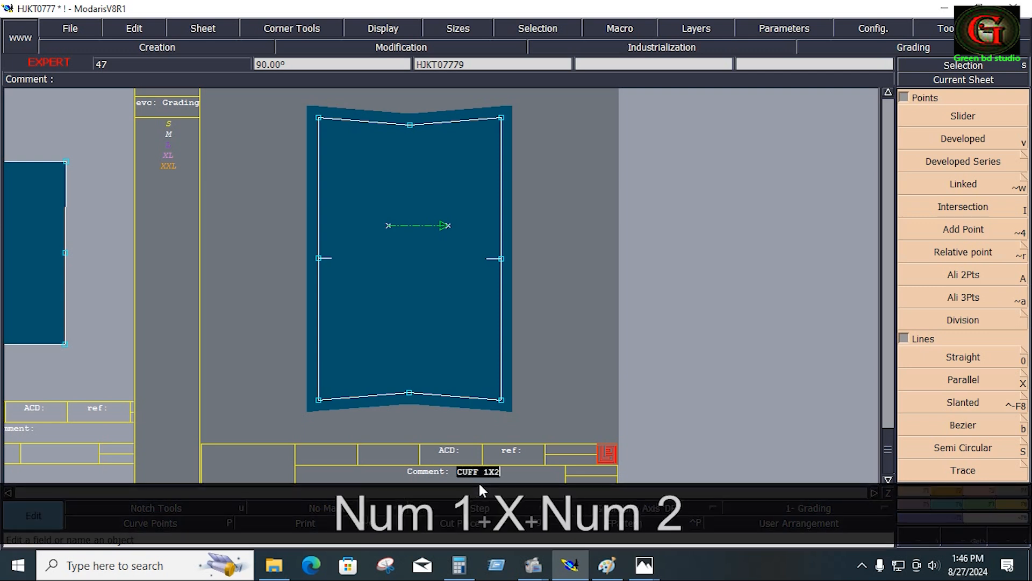
key(Return)
- Delete the two intermediate cuff sheets, keeping only the finished cuff
key(shift+z)
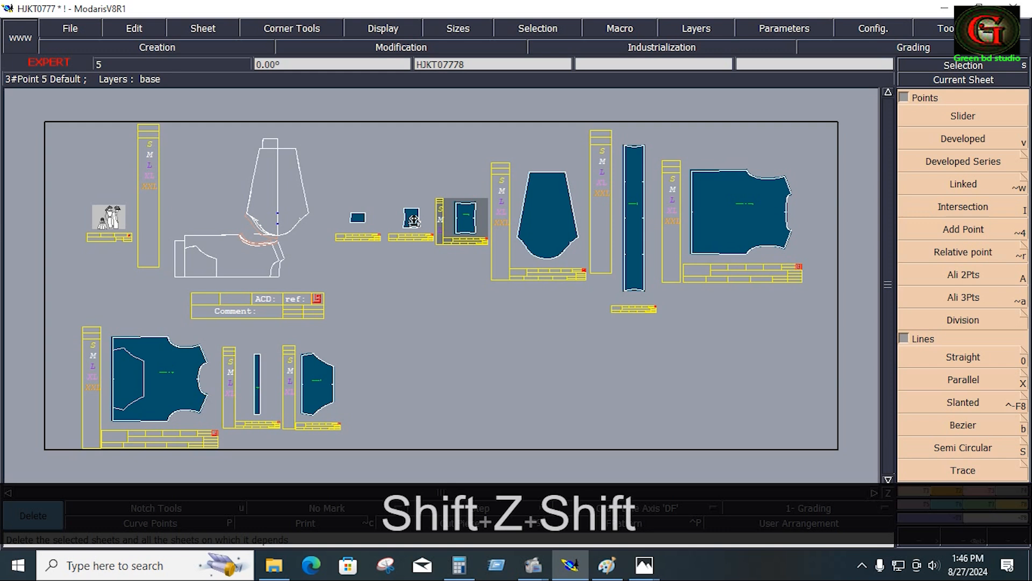
click(413, 219)
click(357, 217)
- Make the sleeve sheet current and add two closely spaced notches on the left half of the sleeve cap curve
click(545, 273)
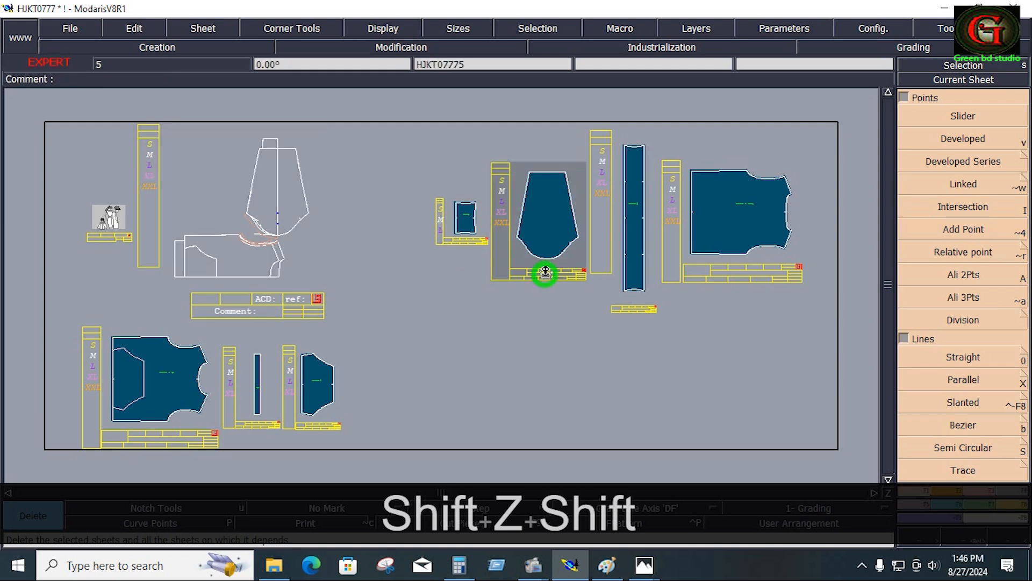
key(Home)
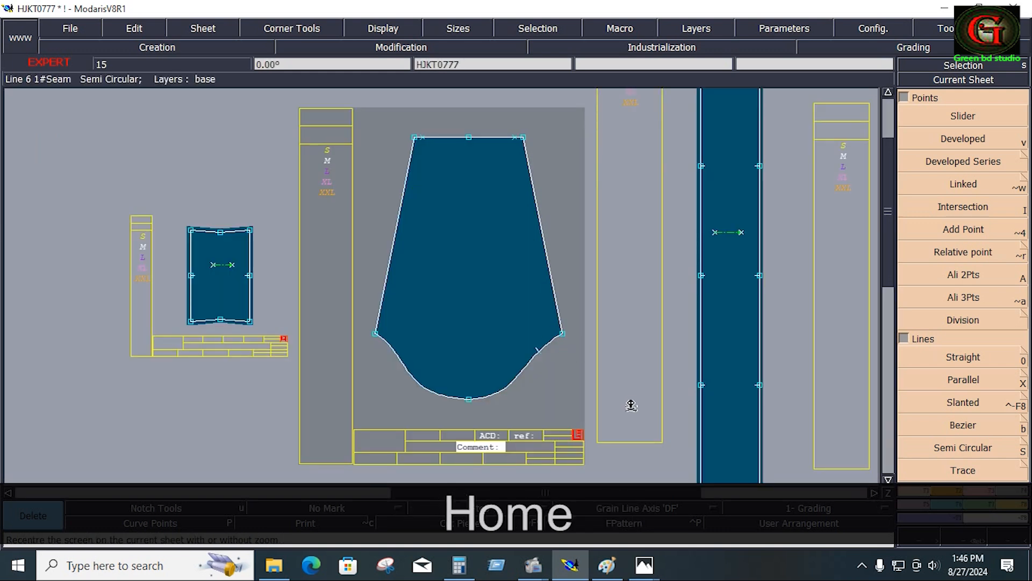
key(Return)
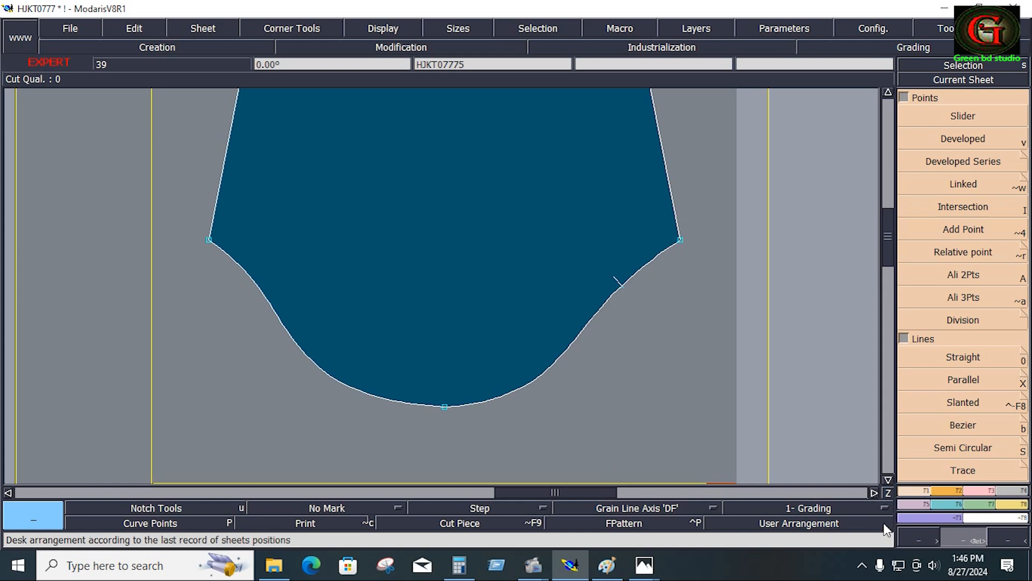
click(941, 491)
click(963, 117)
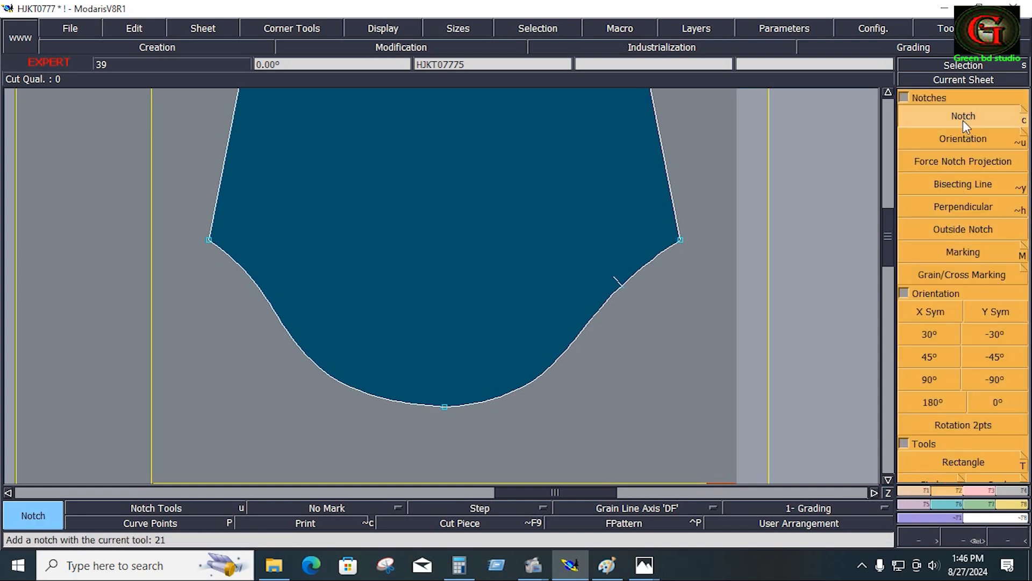
click(323, 373)
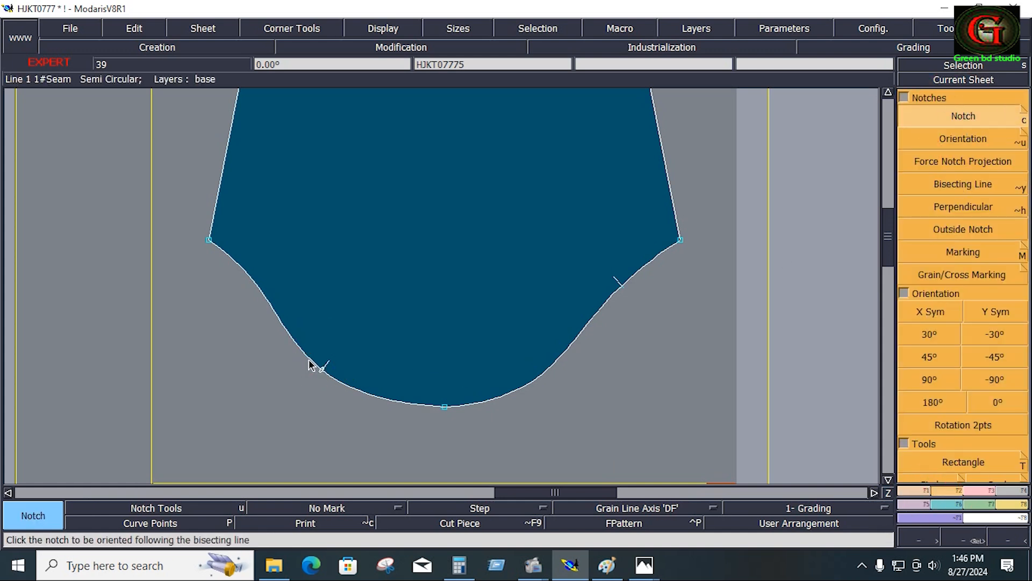
click(310, 359)
- Try to mirror the left sleeve cap curve with its notches about a vertical symmetry axis through the cap point
key(F1)
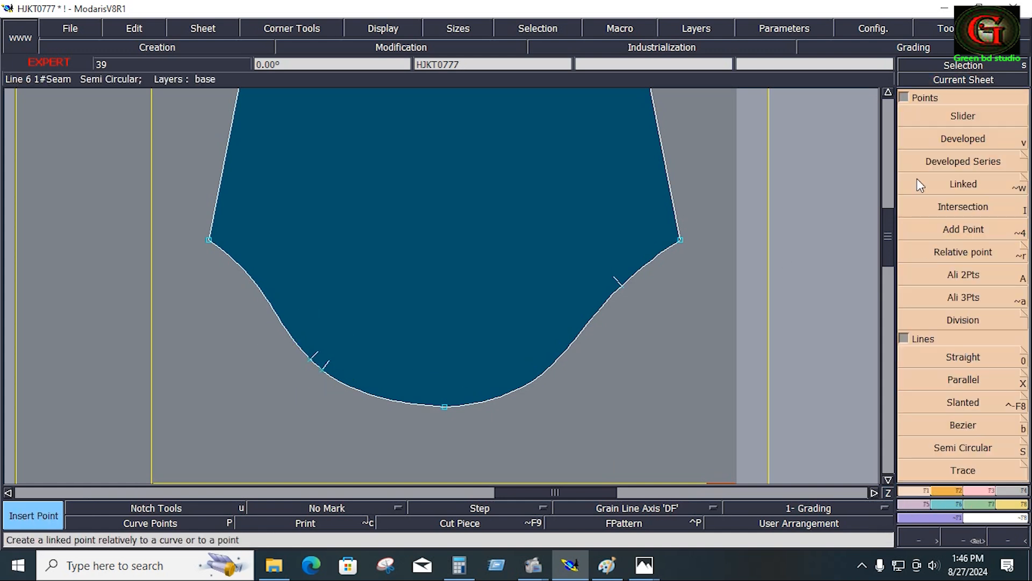
click(905, 98)
click(959, 315)
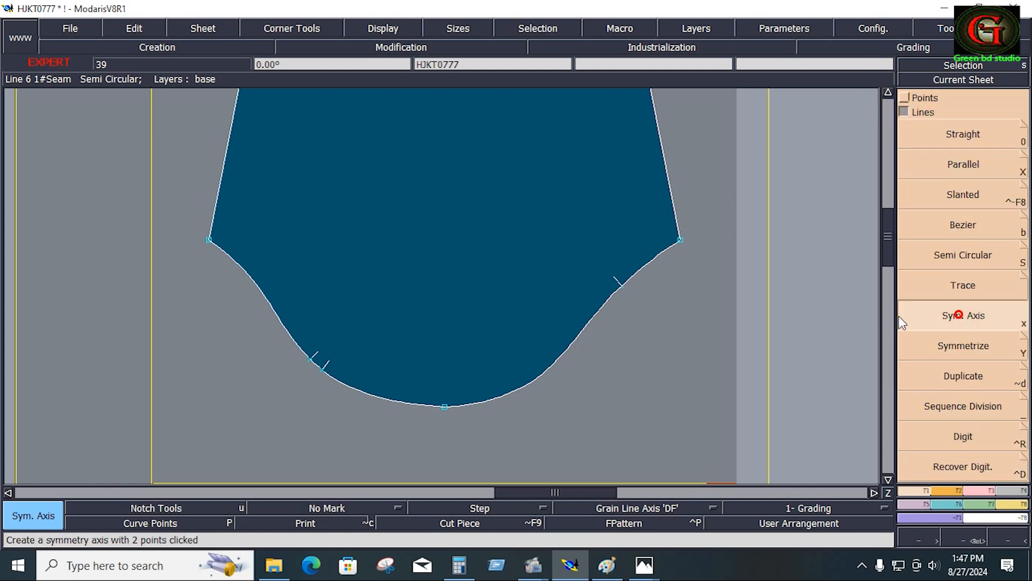
click(446, 406)
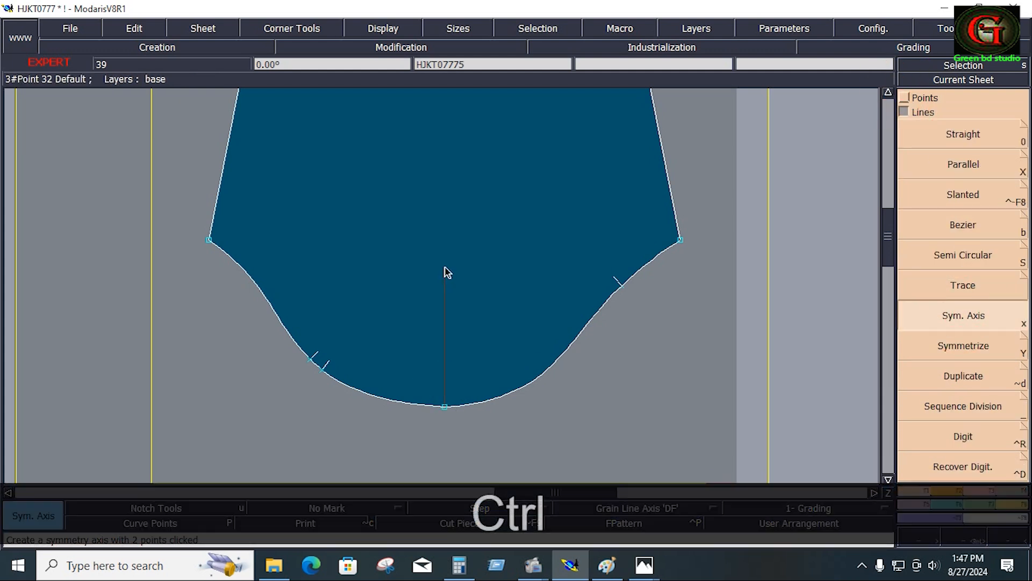
ctrl+click(444, 267)
click(898, 346)
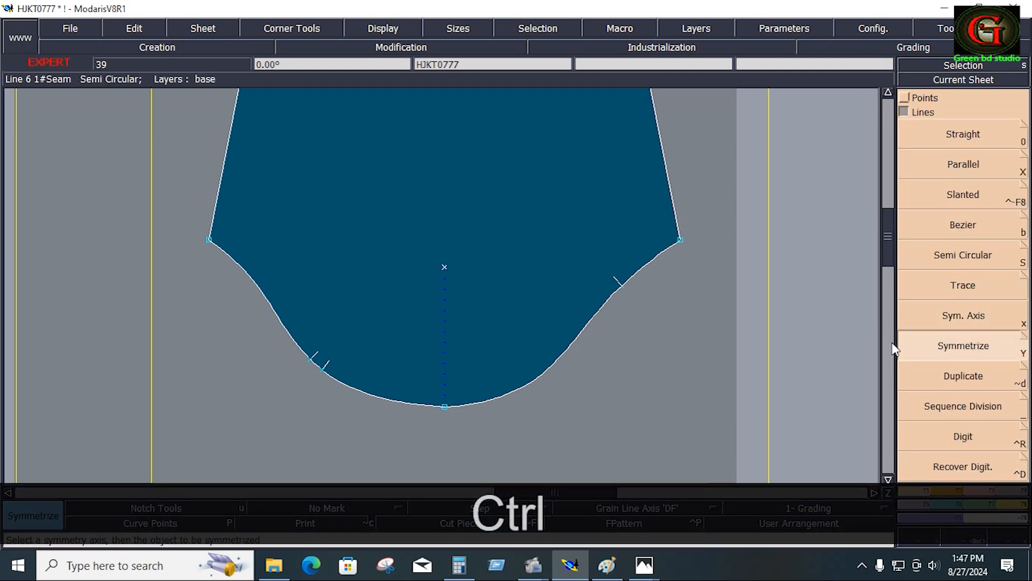
click(294, 344)
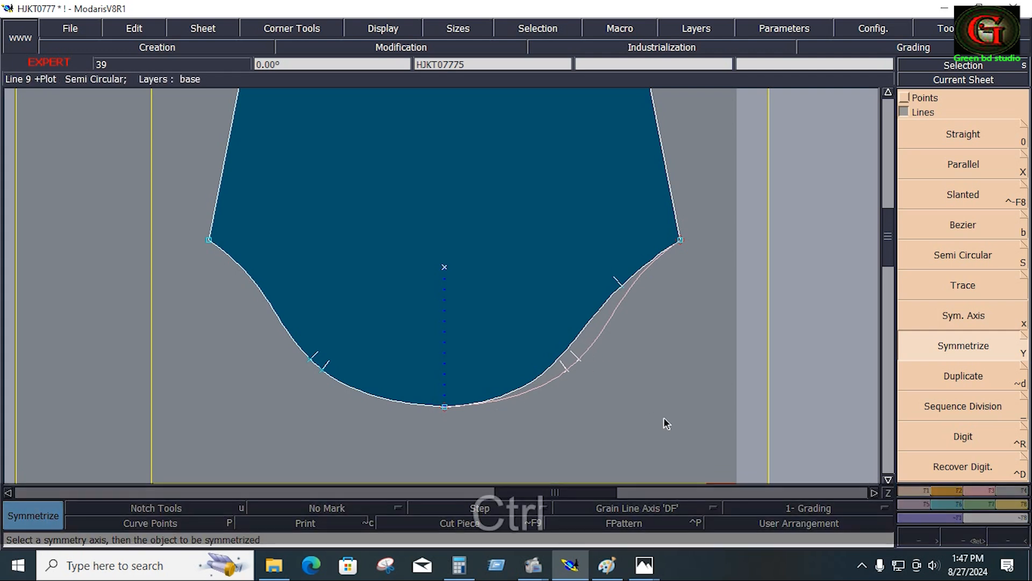
key(ctrl+z)
- Add a line seam of 0.60 cm at both beginning and end to all edges of the sleeve
key(Home)
drag(357, 112, 580, 427)
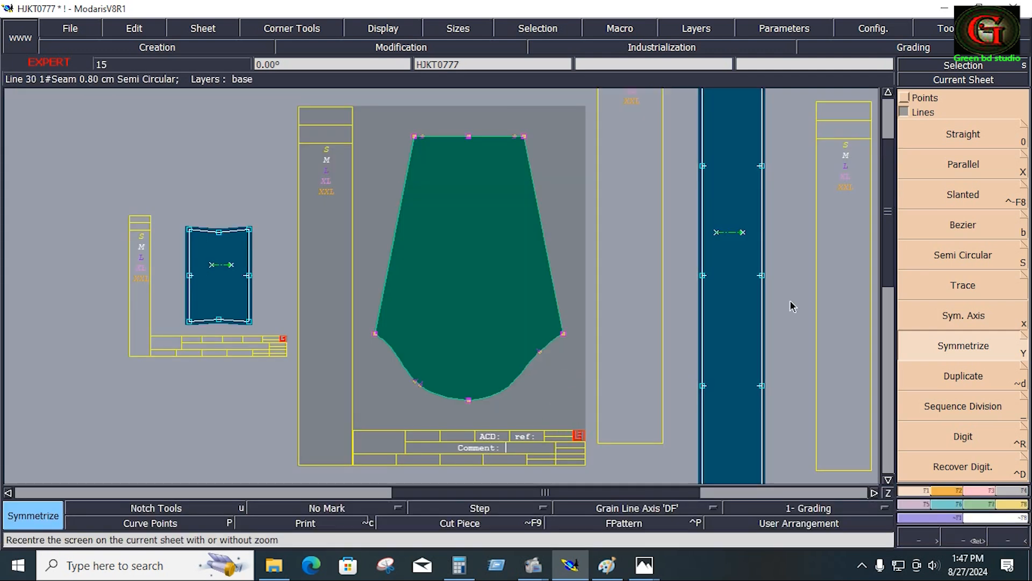
click(914, 99)
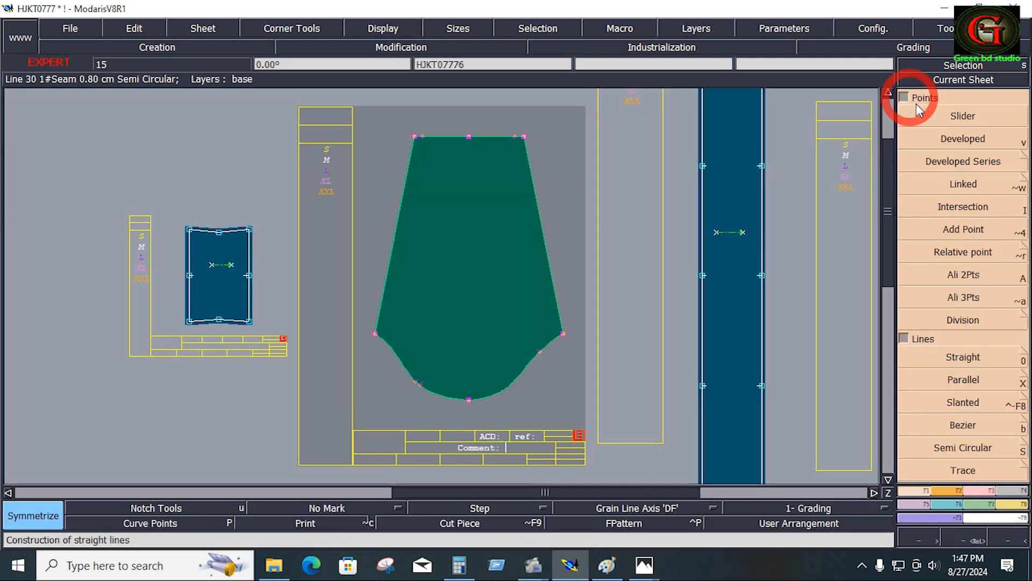
click(1005, 490)
click(963, 116)
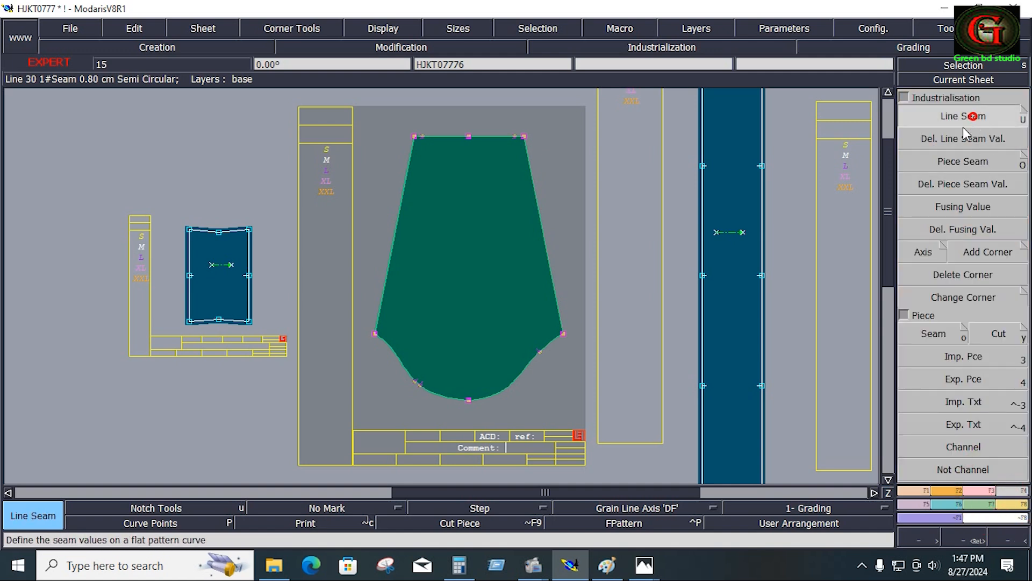
click(547, 253)
key(Down)
text(.6)
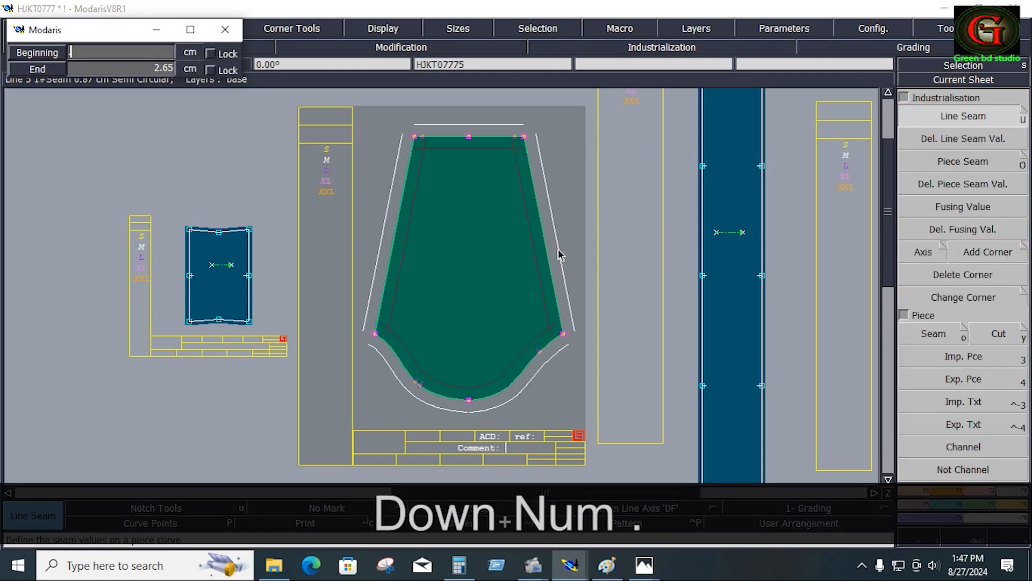
key(Down)
text(.6)
key(Down)
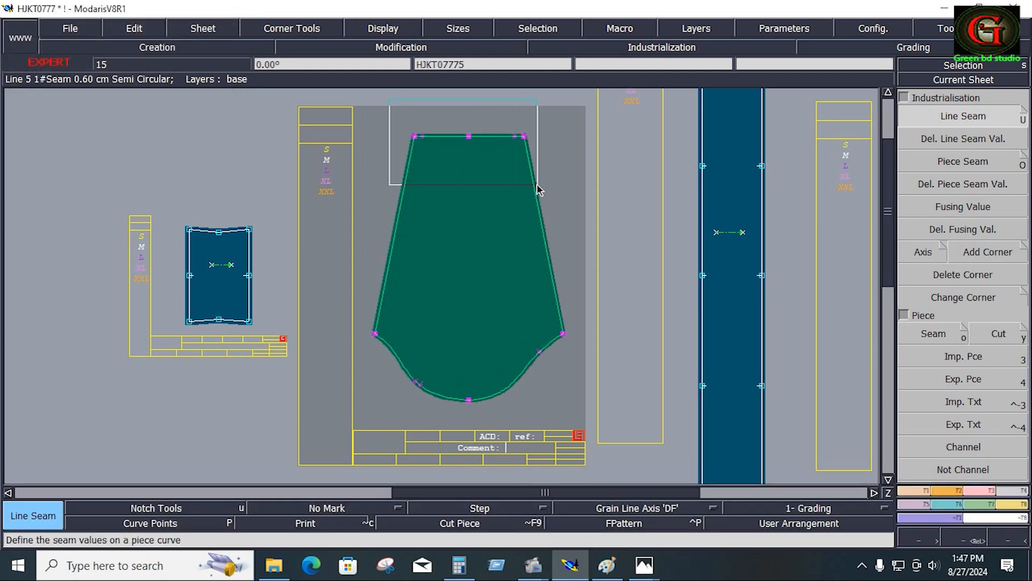
- Set the line seam of the sleeve's straight hem edge to 0.80 cm at both beginning and end
click(499, 140)
key(Down)
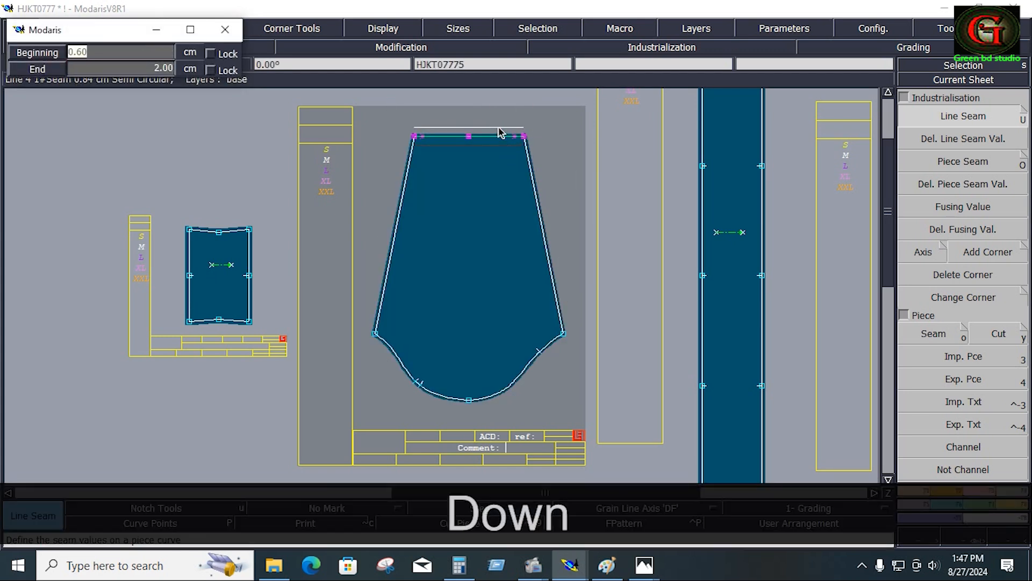
text(.8)
key(Down)
text(.8)
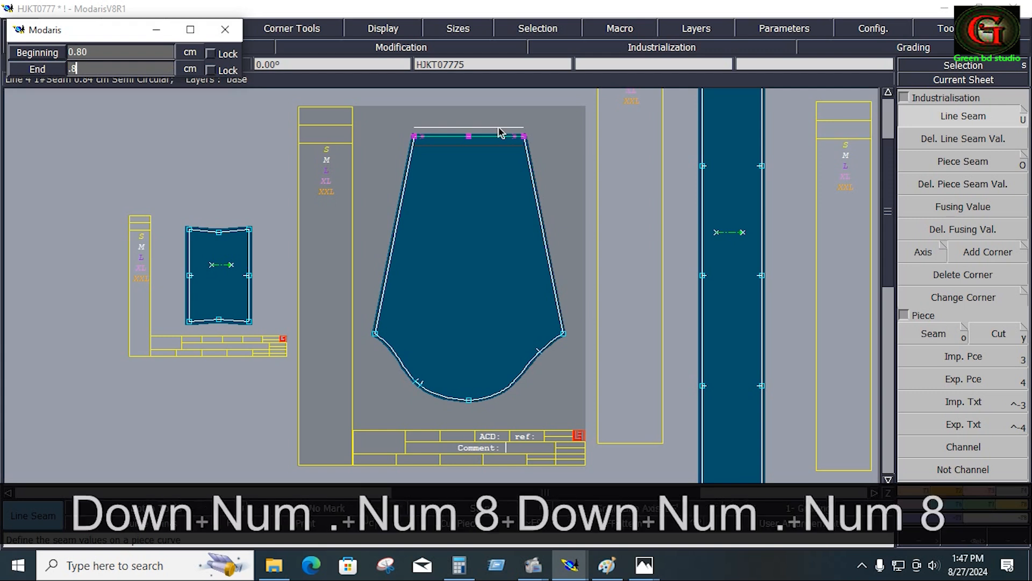
key(Down)
- Rotate the sleeve sheet by 90° and activate the DF grain line axis
click(947, 489)
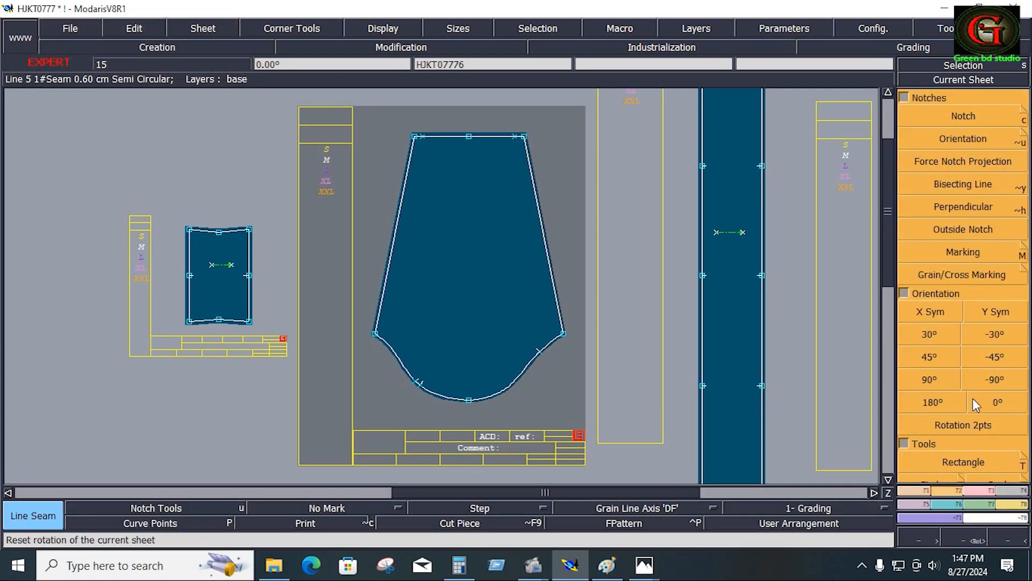
click(944, 379)
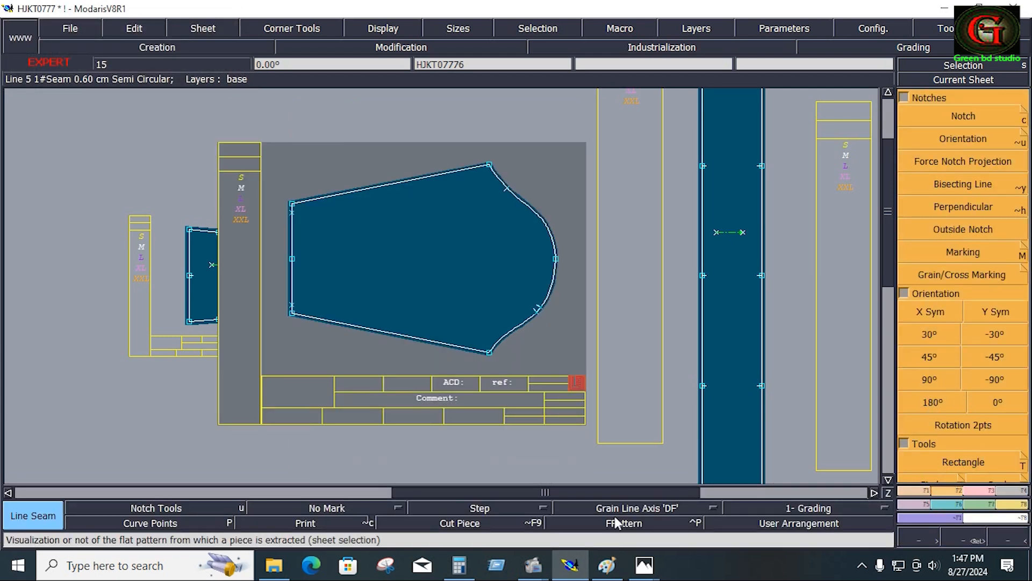
click(637, 508)
click(637, 453)
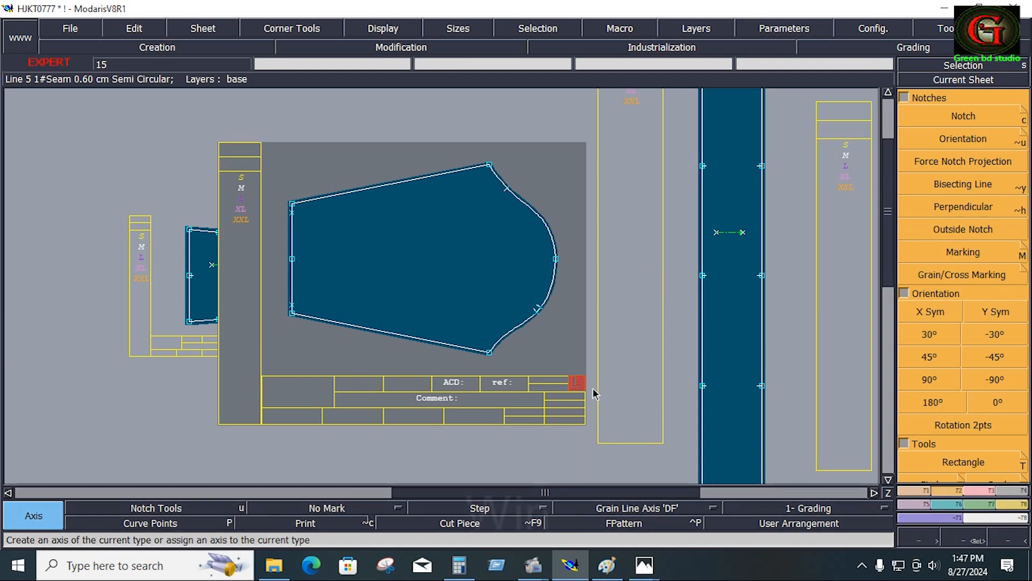
click(410, 251)
click(497, 251)
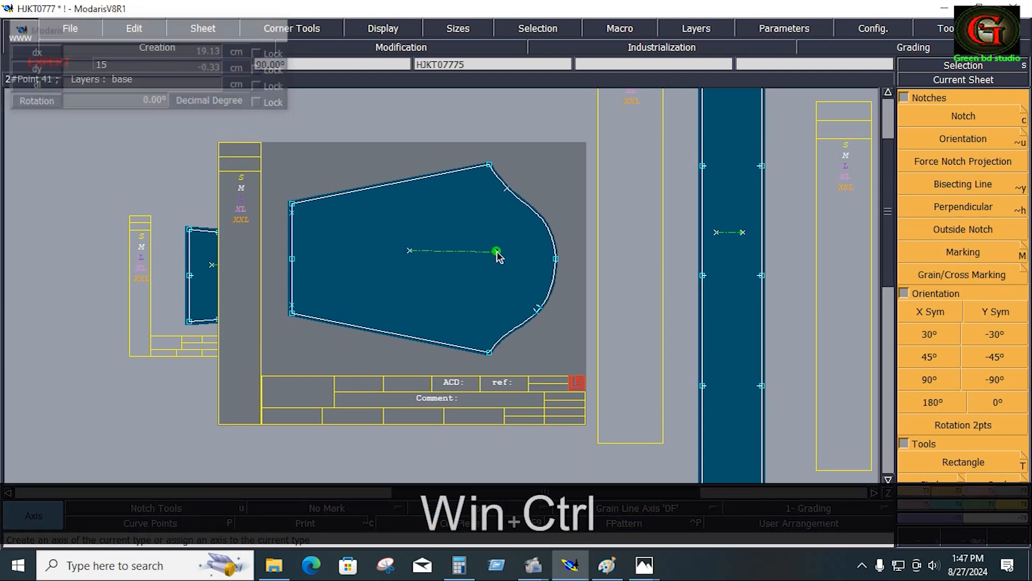
key(ctrl+z)
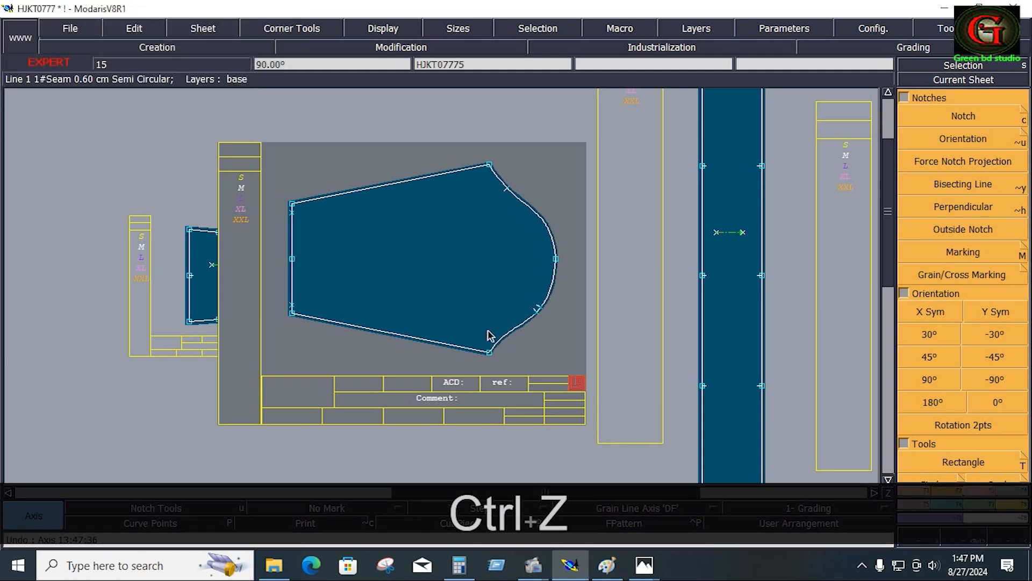
- Draw a horizontal DF grain line inside the sleeve piece
click(408, 241)
click(490, 241)
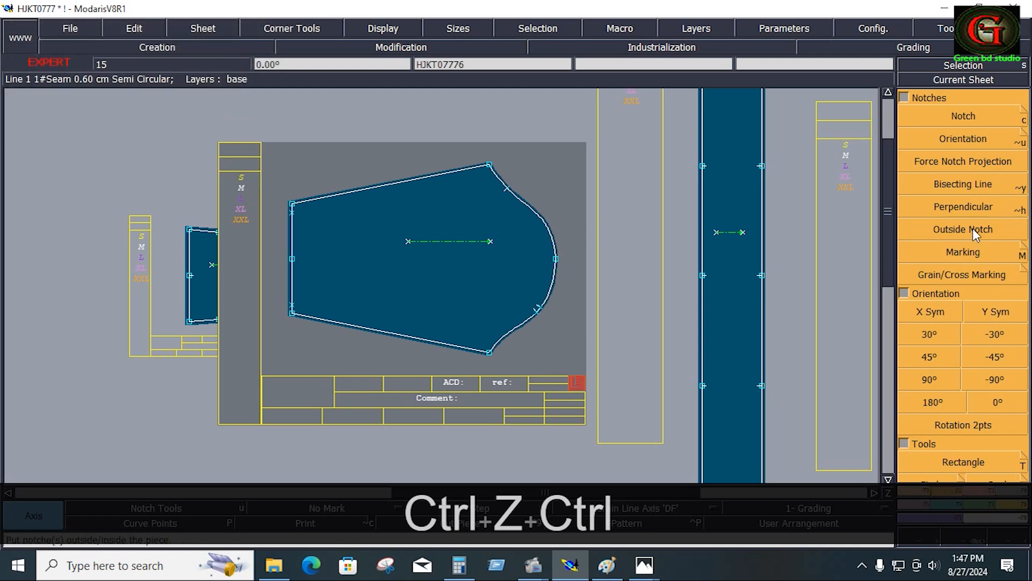
- Notch the centre points of the sleeve cap and hem edge, and delete the two extra points near the hem's ends
click(971, 123)
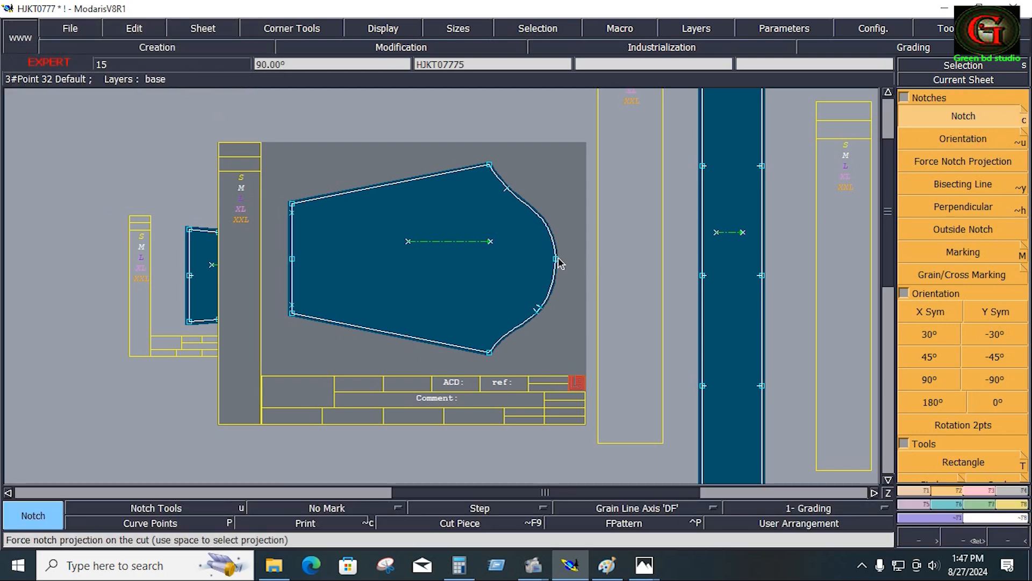
click(531, 305)
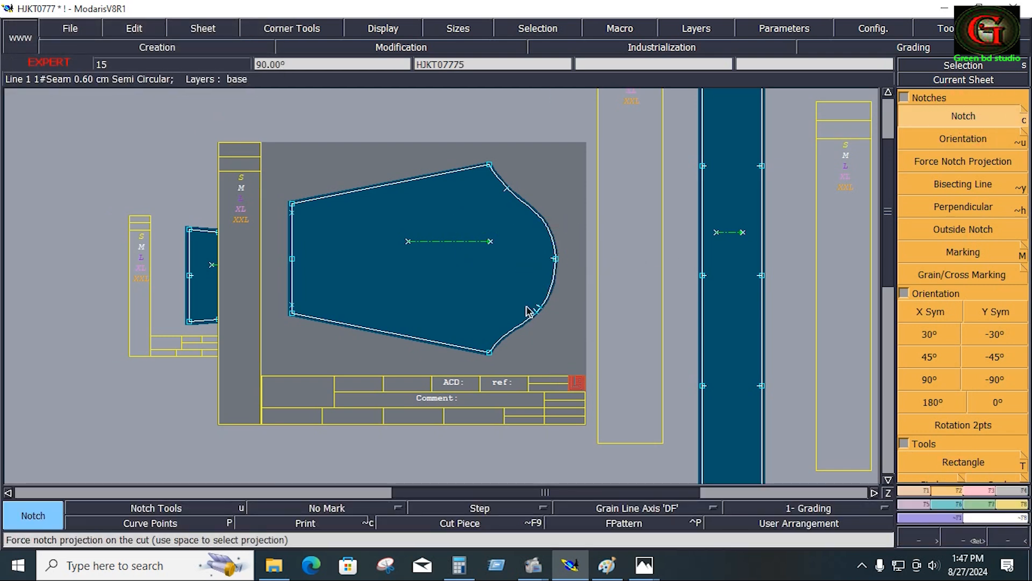
click(293, 260)
key(Delete)
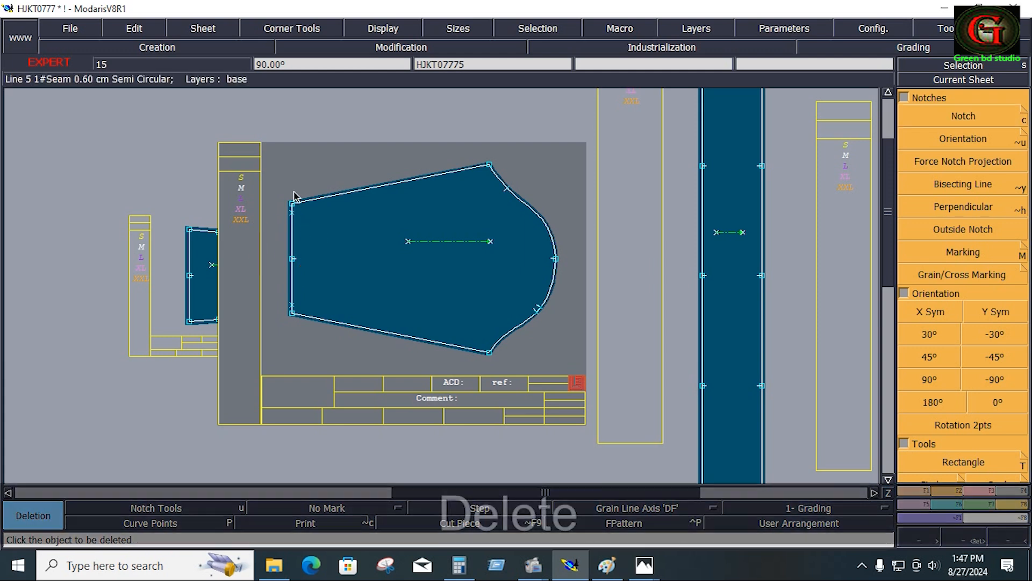
- Arrange all sheets on the desk and save the model over its existing file
key(j)
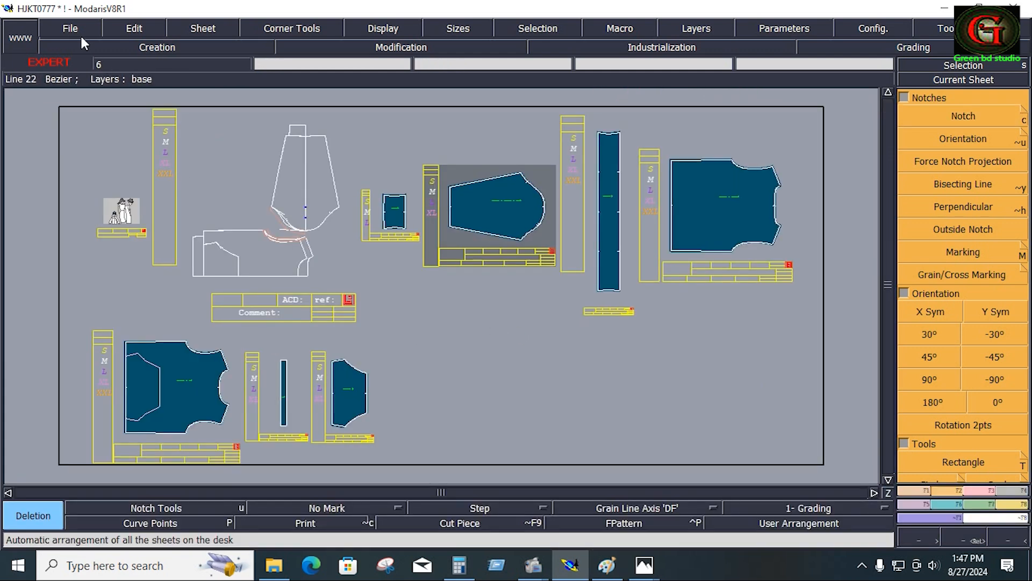
click(77, 28)
click(88, 94)
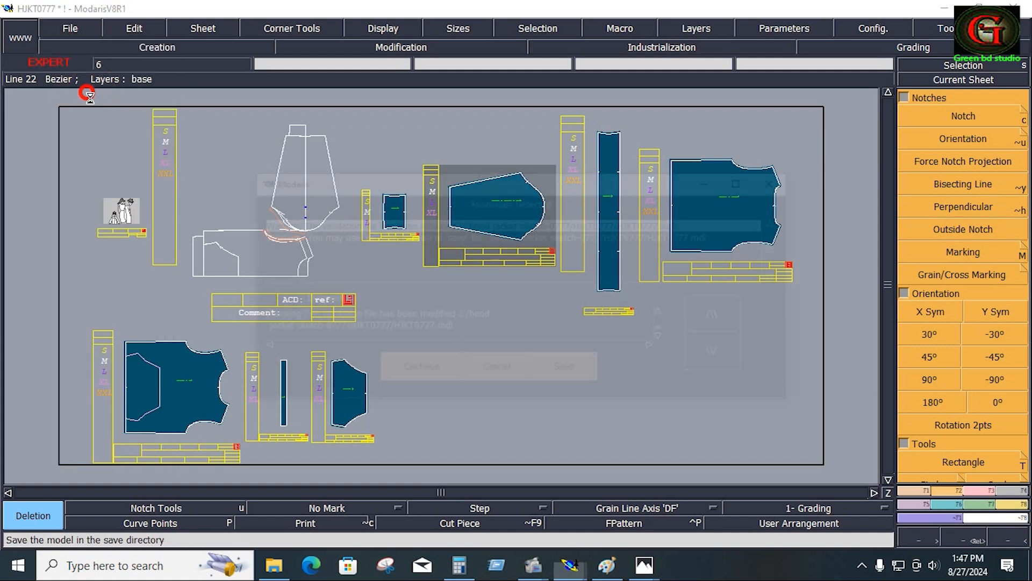
click(421, 379)
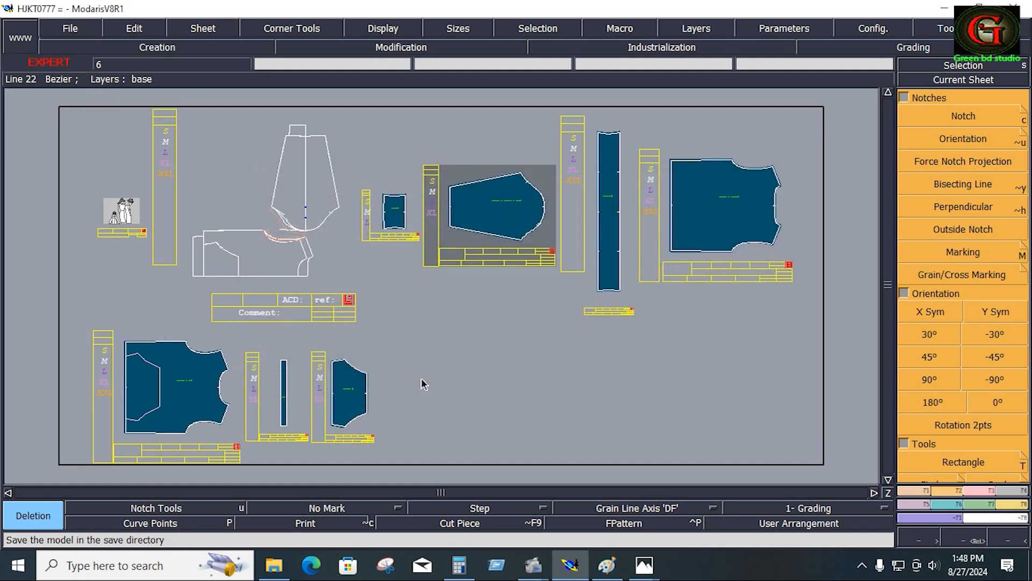
- Enter SLEEVE 1X2 as the sleeve sheet's comment and return to the overview of all sheets
click(494, 414)
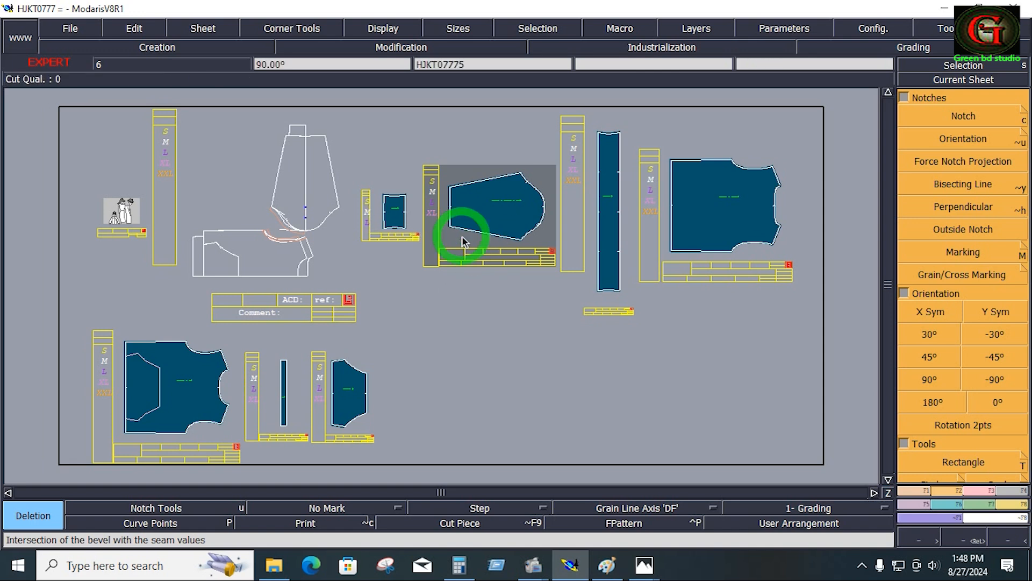
key(Home)
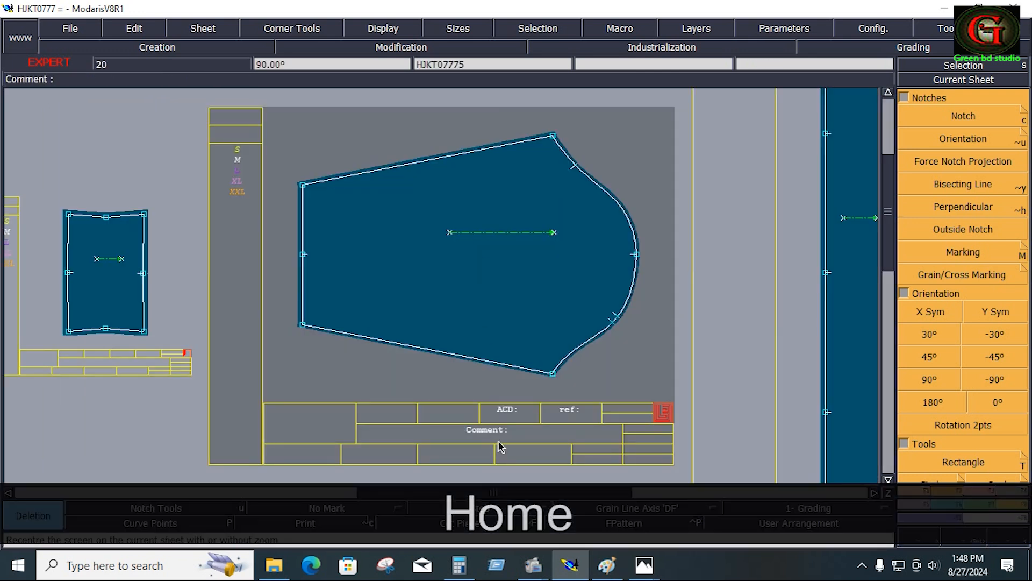
key(e)
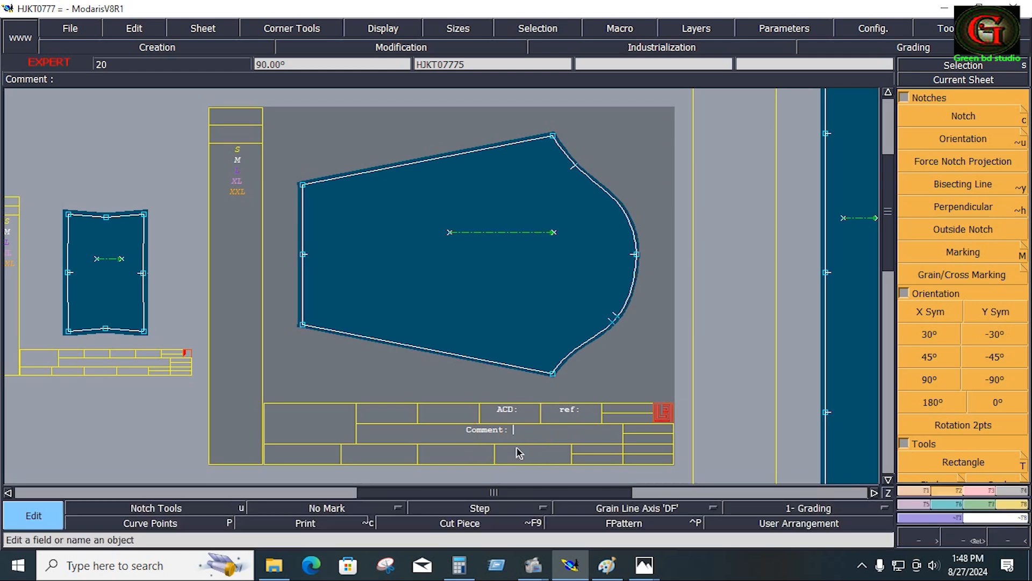
text(SLEE)
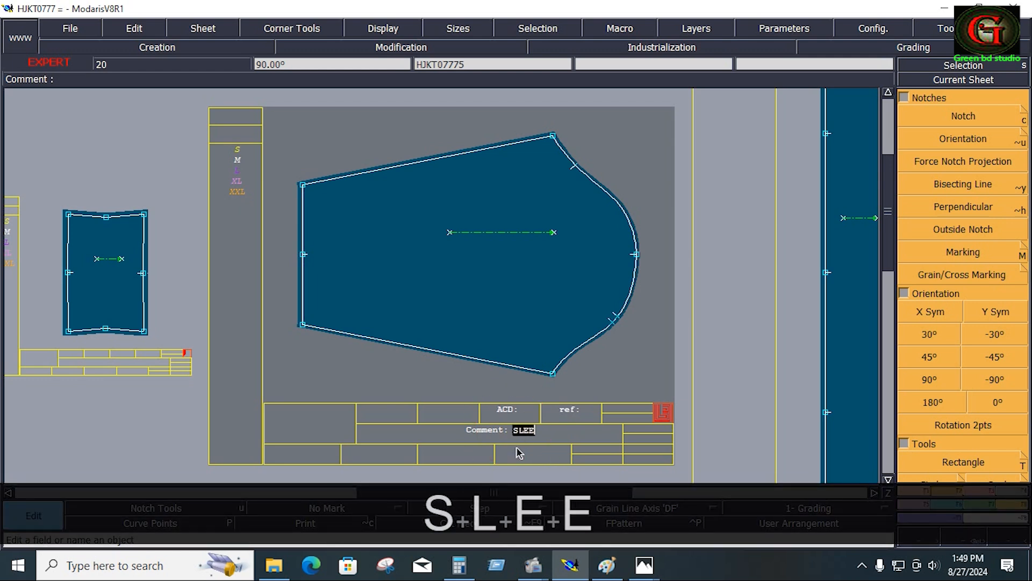
text(VE 1)
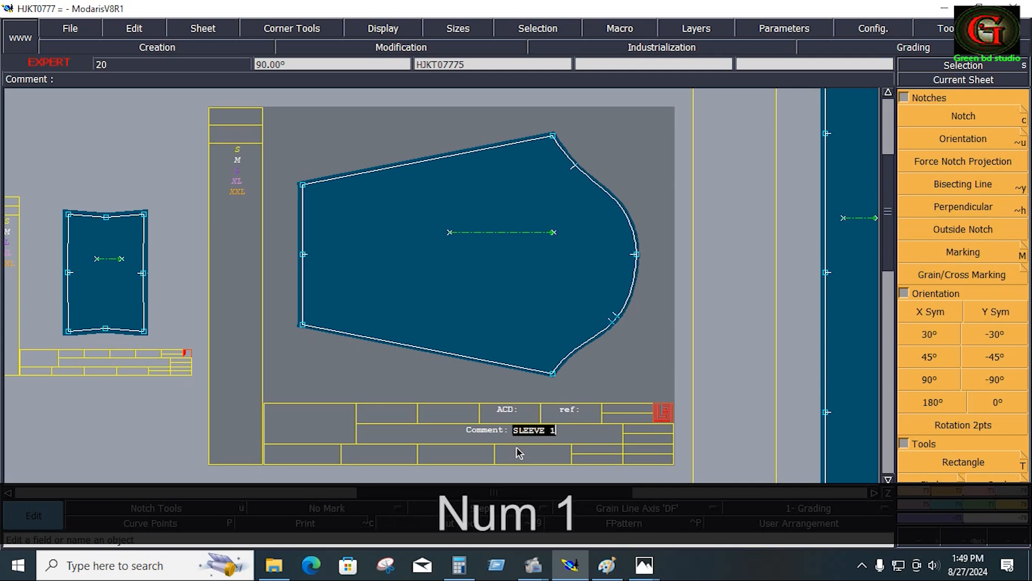
text(X2)
key(Return)
key(F6)
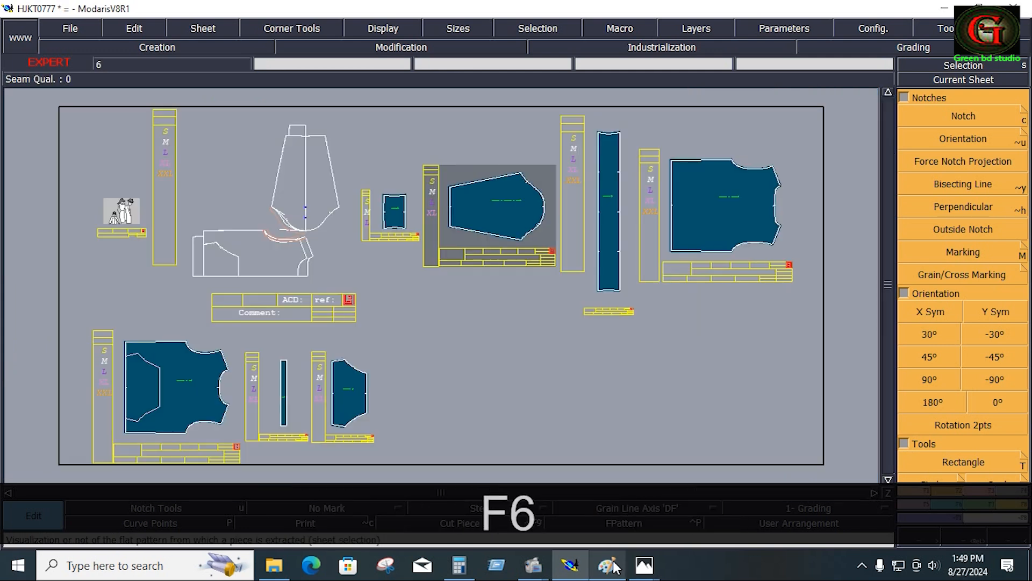
- Switch to the hooded jacket sketch in Photos, examine its front, back and detail views, and return to Modaris
mouse_move(644, 564)
click(615, 513)
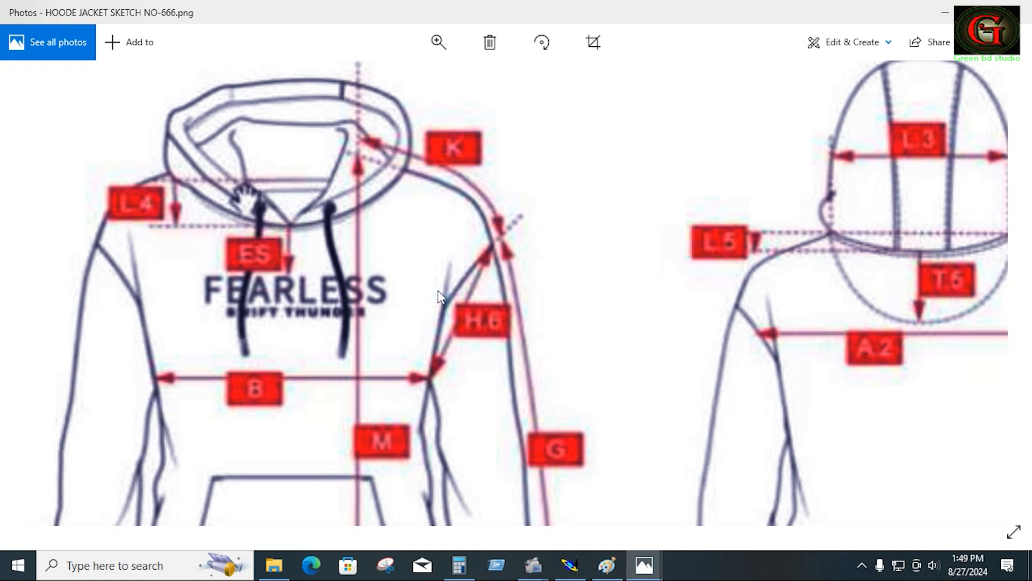
ctrl+scroll(438, 296, down, 4)
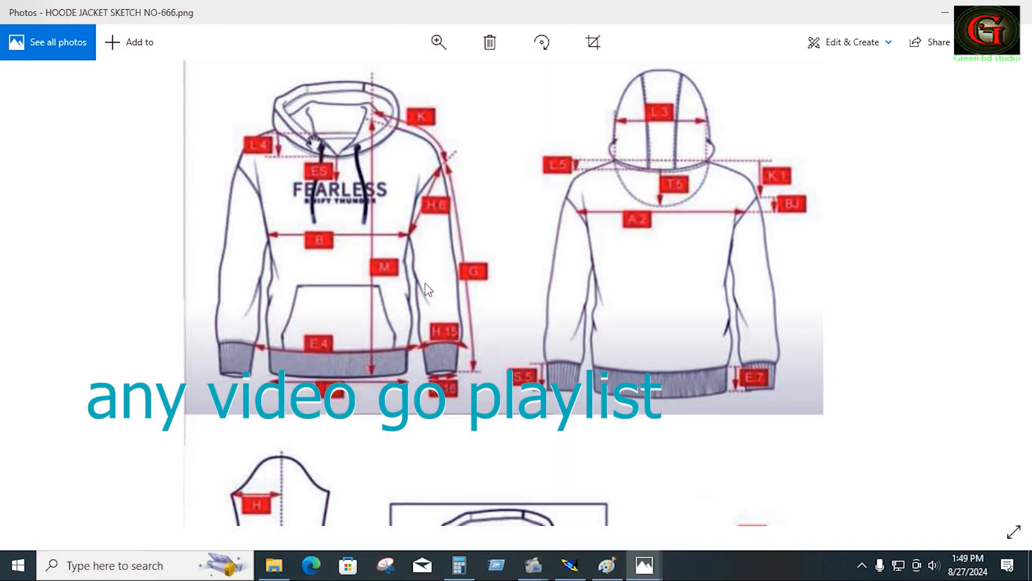
ctrl+scroll(426, 289, down, 1)
ctrl+scroll(426, 289, down, 1)
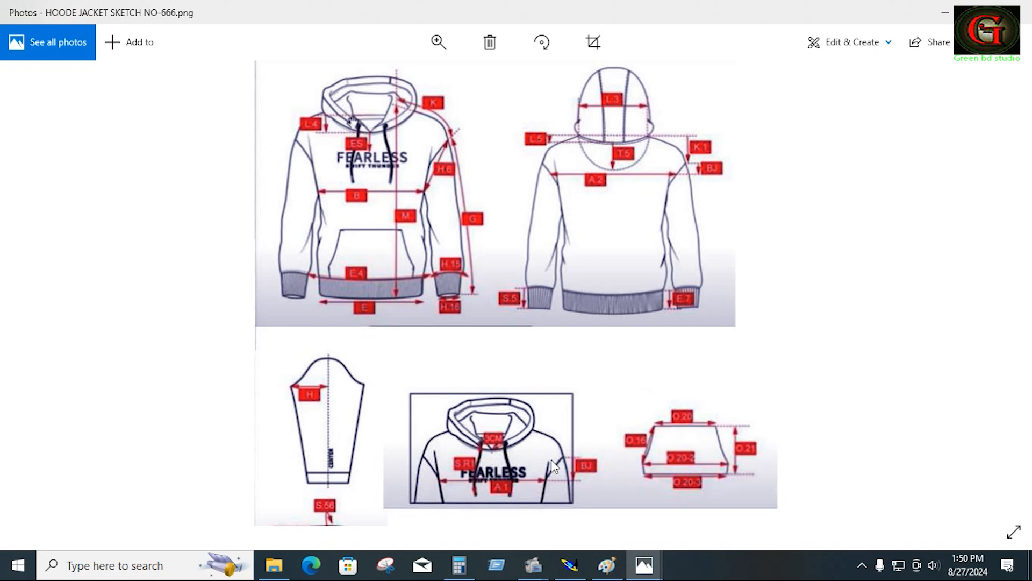
click(584, 559)
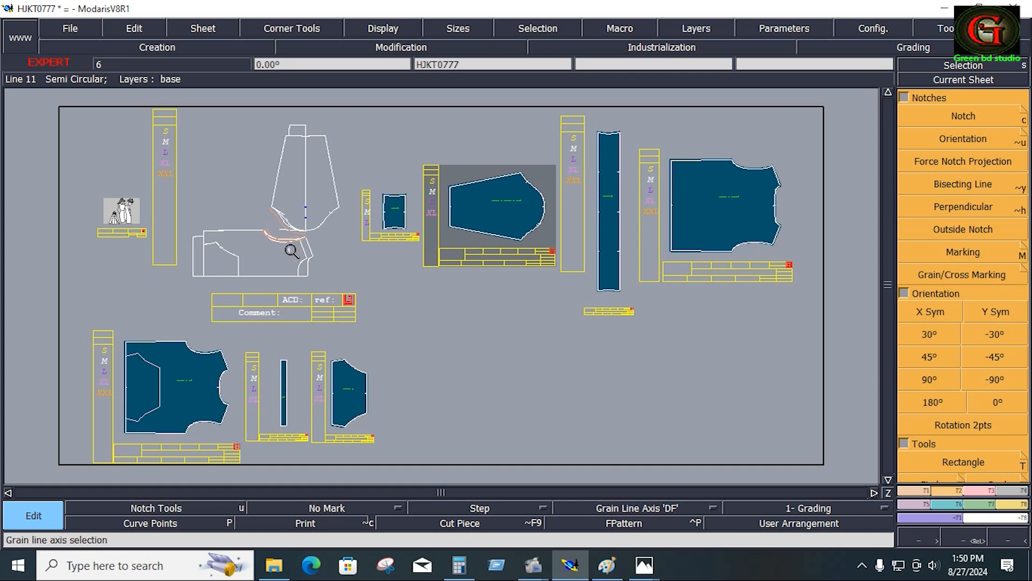
- Measure the vertical distance from the back armhole point to the body draft's centre line, then undo the measurement and show all sheets
key(Return)
drag(257, 222, 324, 287)
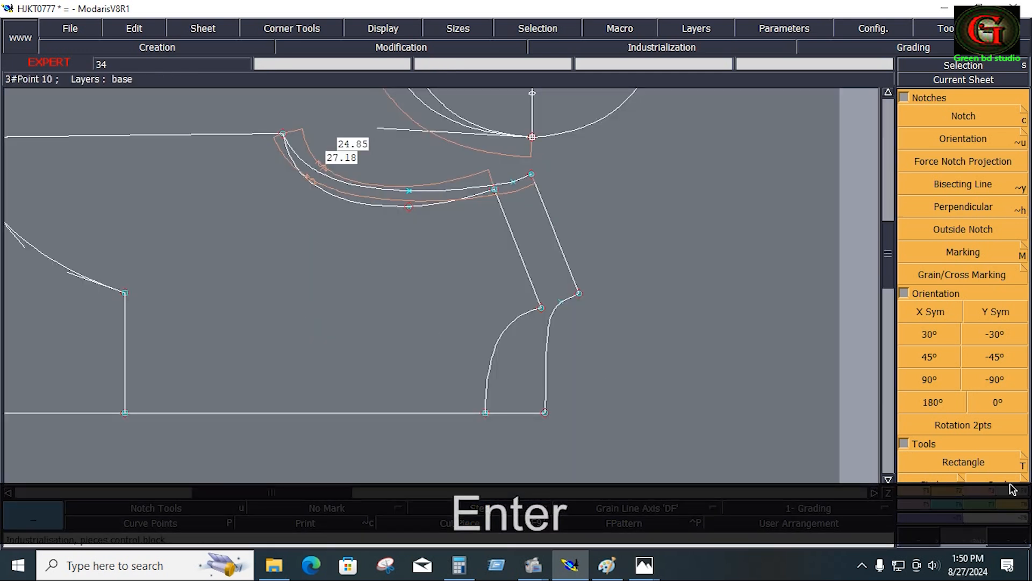
click(1011, 504)
click(1015, 226)
click(1015, 226)
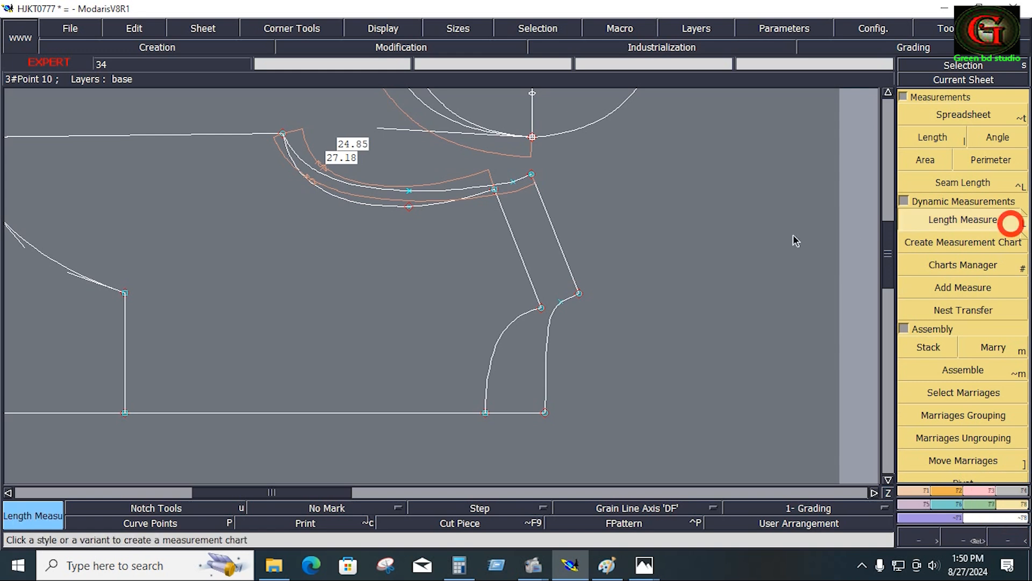
click(514, 181)
key(space)
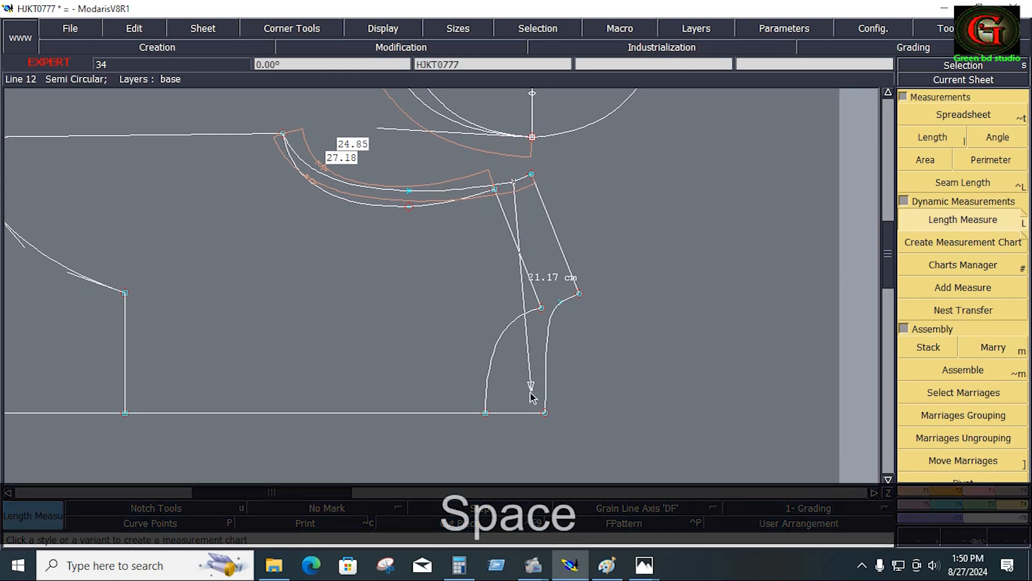
ctrl+click(514, 412)
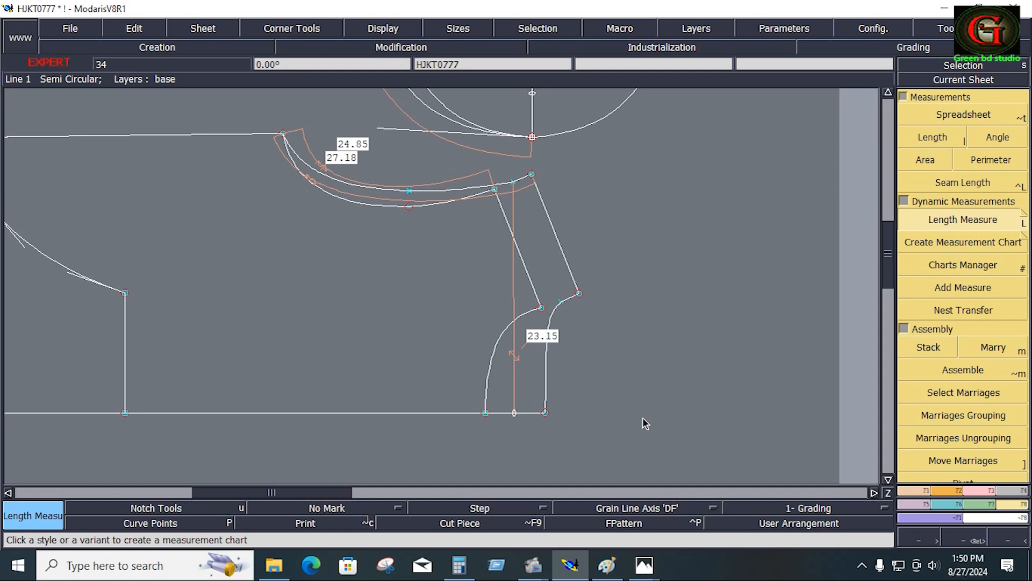
key(ctrl+z)
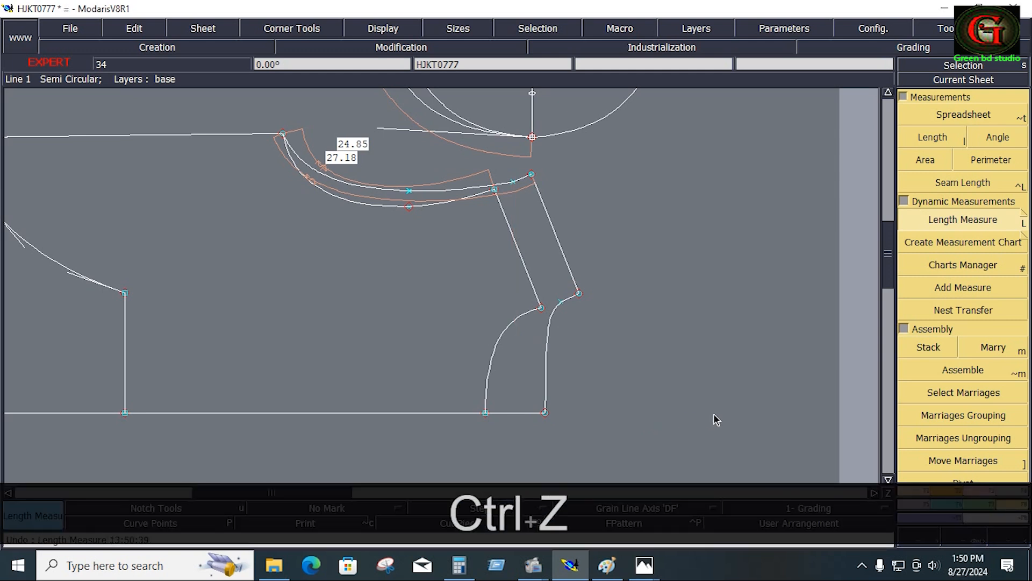
key(j)
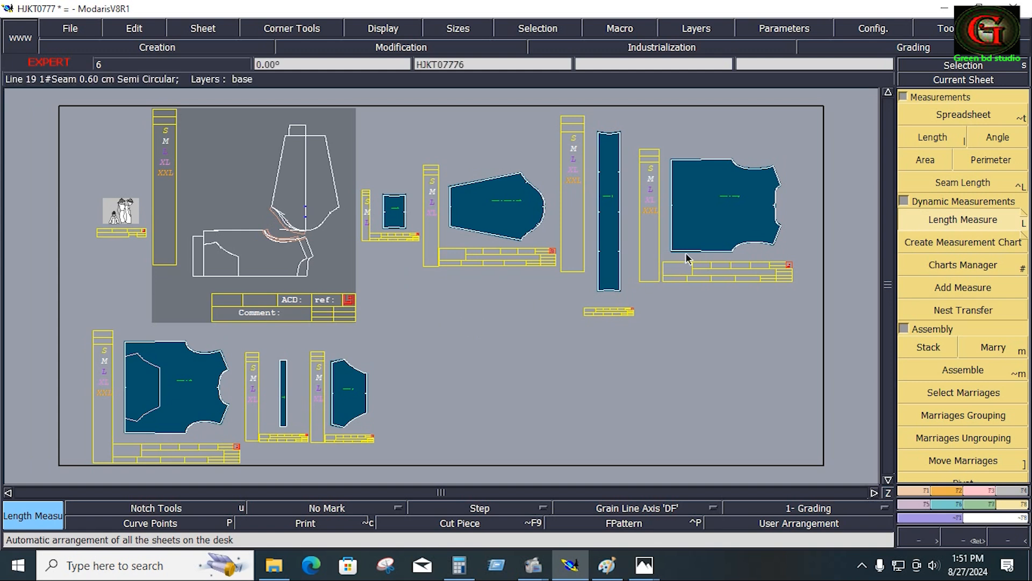
- Select the back body sheet and review the hoodie photo, the measurement sheet and the jacket sketch for the back's half moon
click(724, 225)
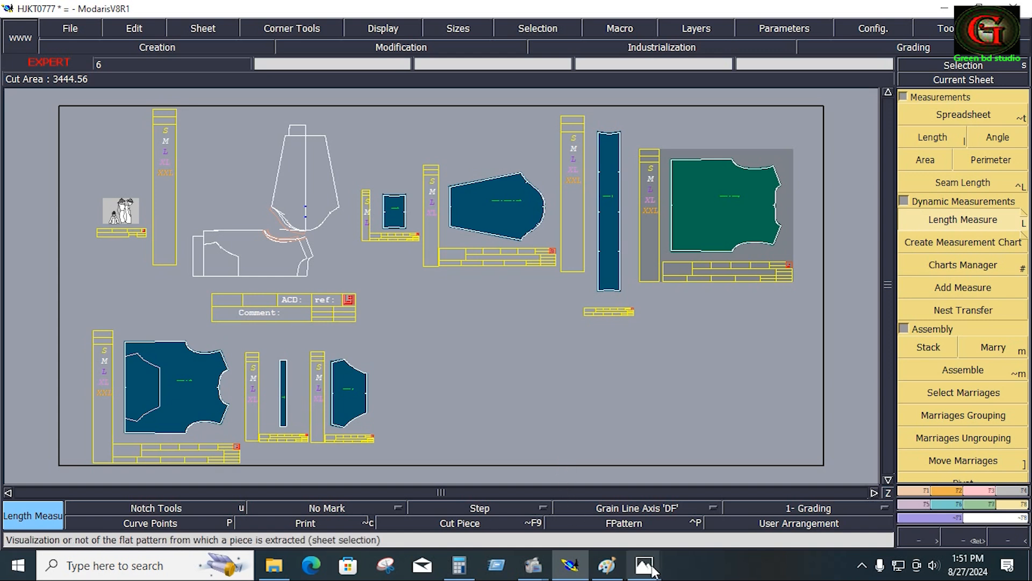
mouse_move(644, 564)
click(720, 500)
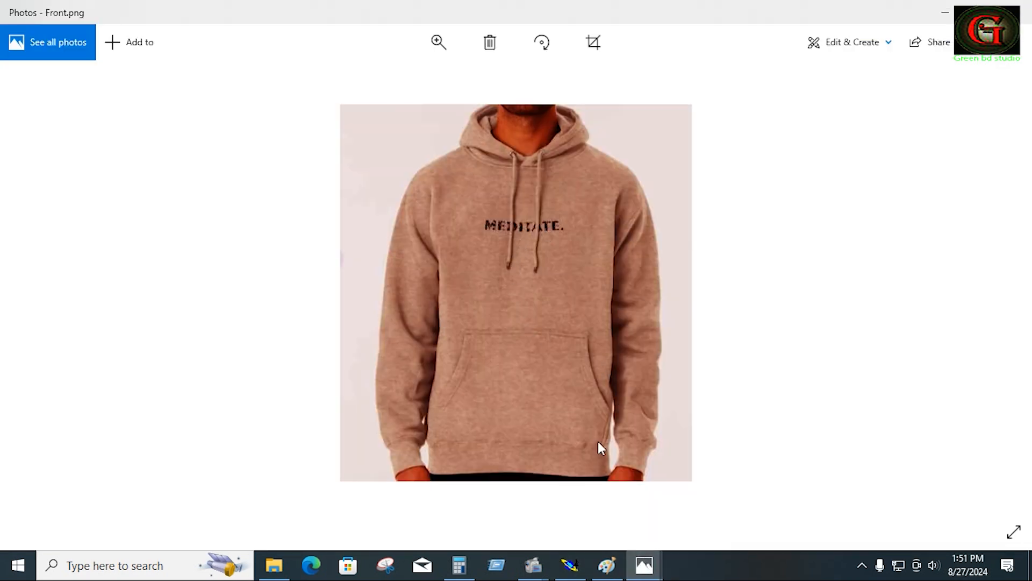
key(alt+Tab)
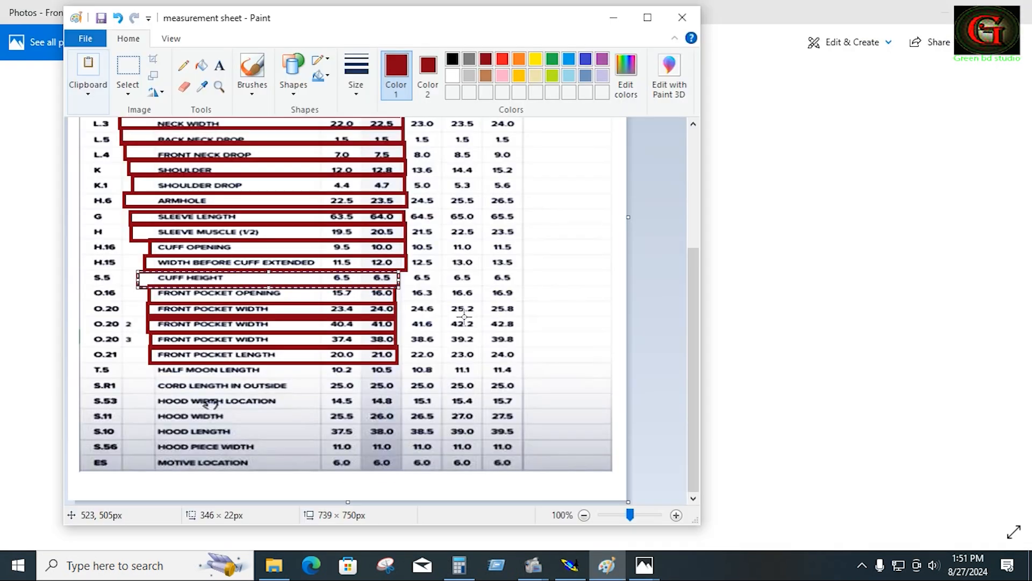
click(646, 566)
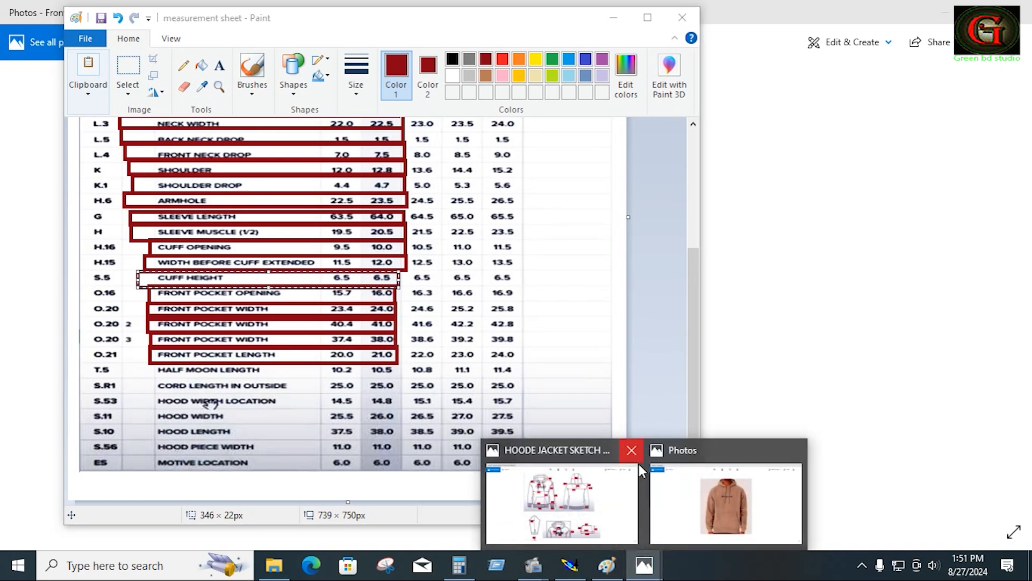
click(585, 503)
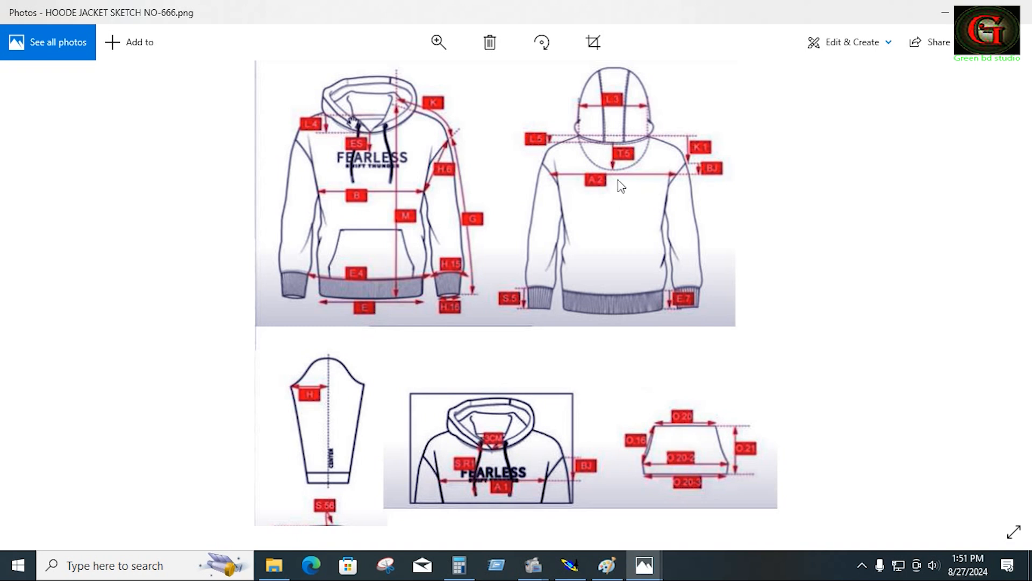
click(570, 564)
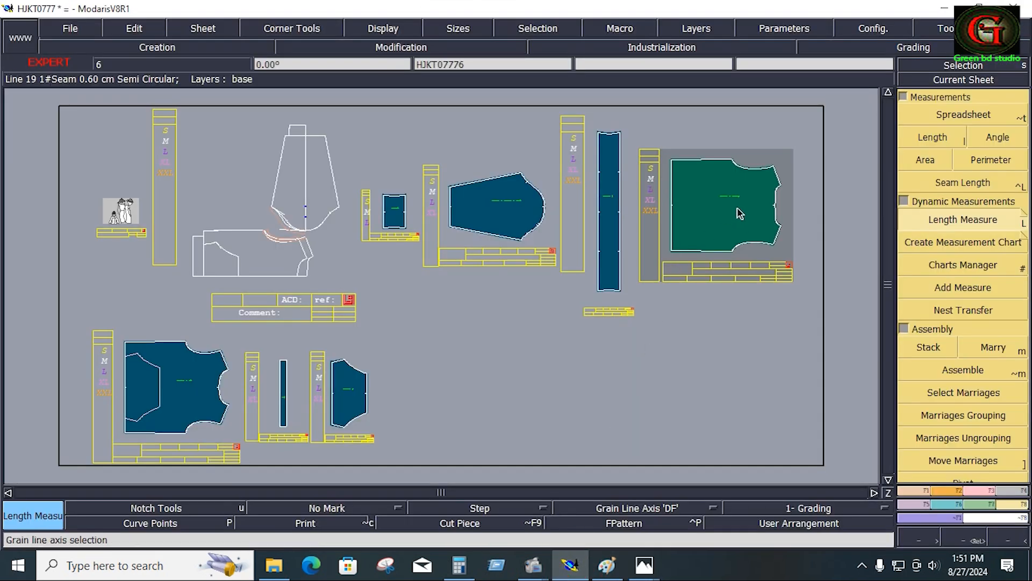
- Check the size M half moon length in Paint's measurement sheet and activate the Bezier tool for the back body piece
key(z)
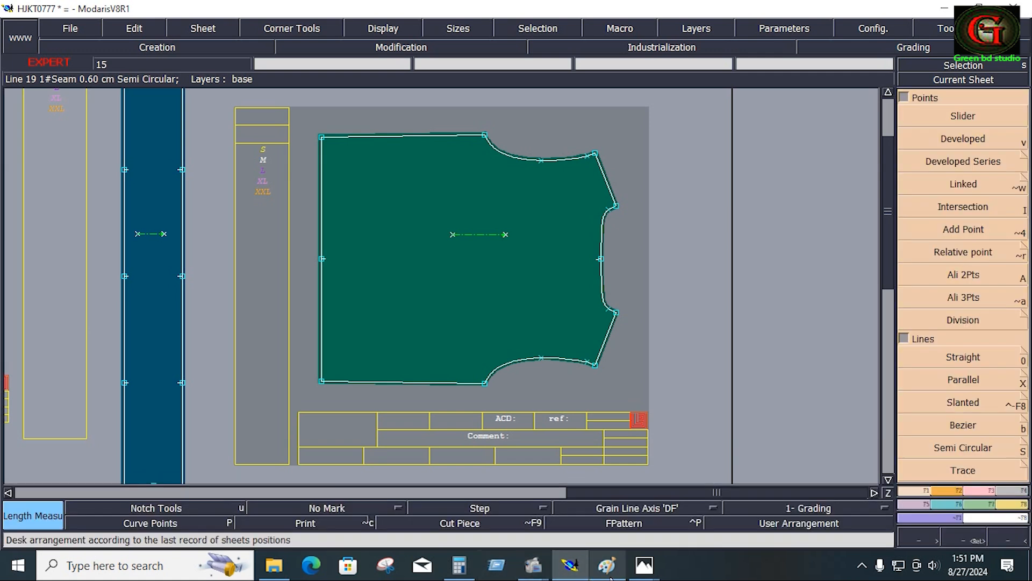
click(612, 576)
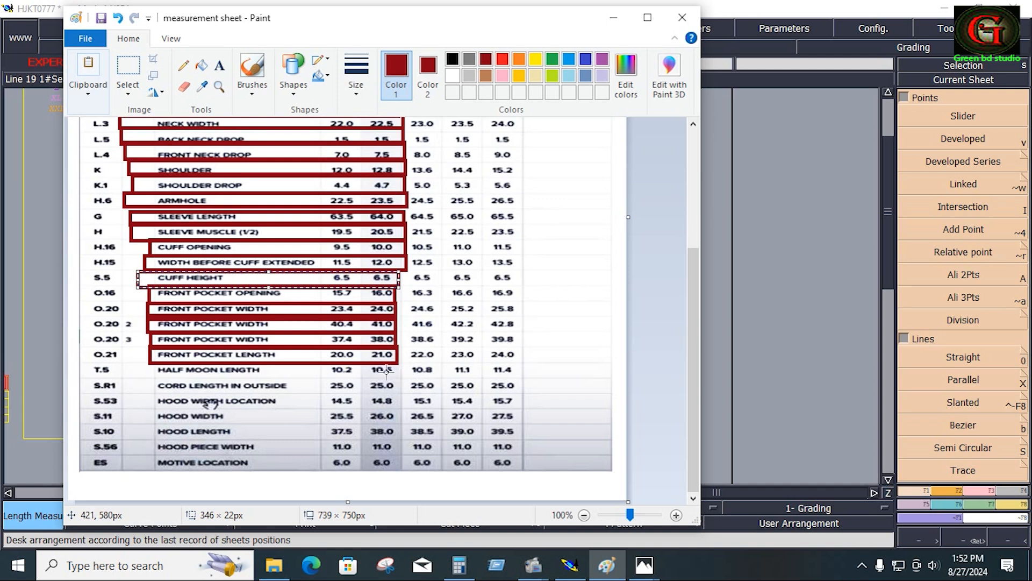
key(alt+Tab)
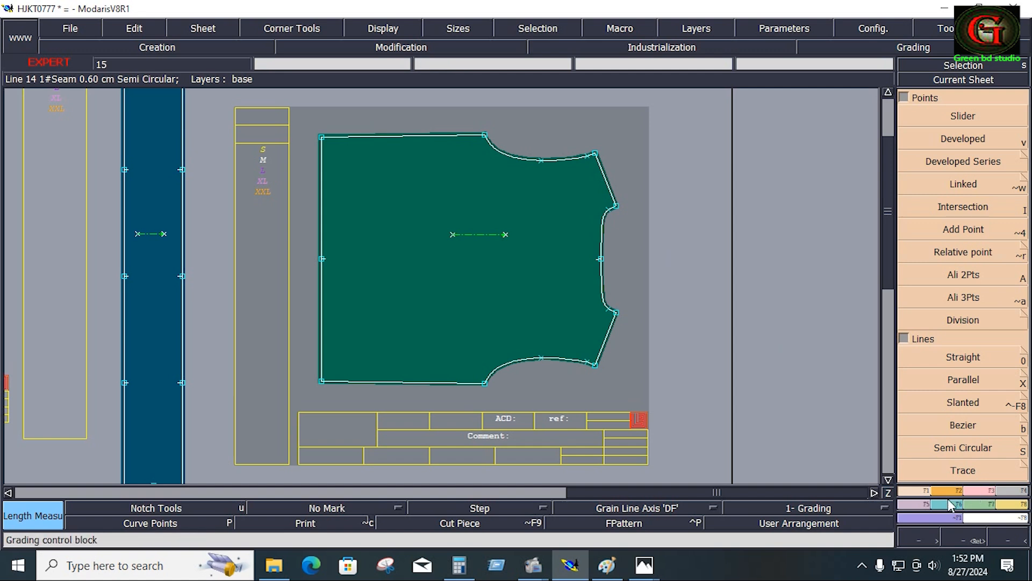
click(915, 491)
click(962, 424)
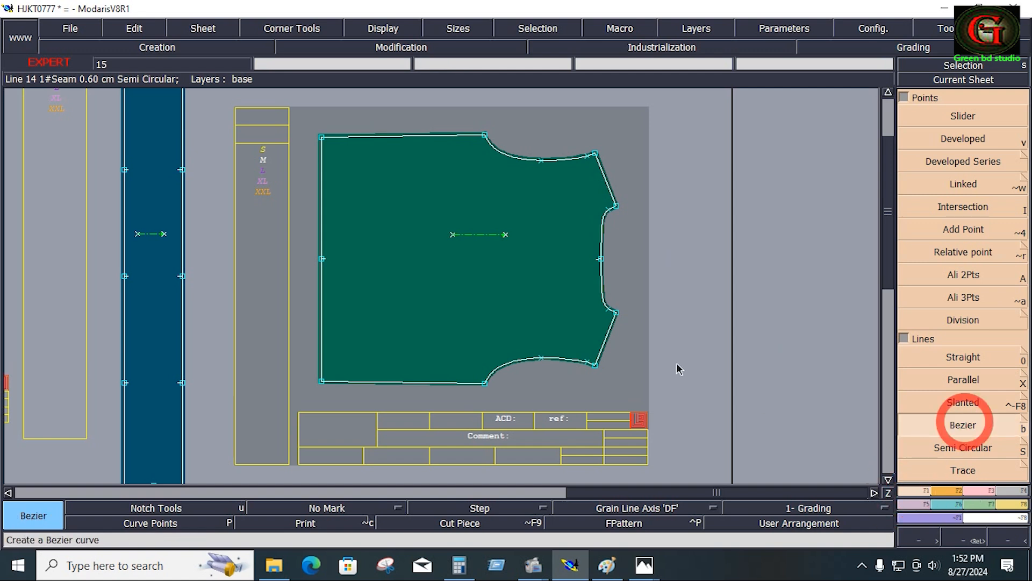
- Draw a horizontal straight line about 21 cm long inward from the neckline's midpoint on the body piece
click(600, 258)
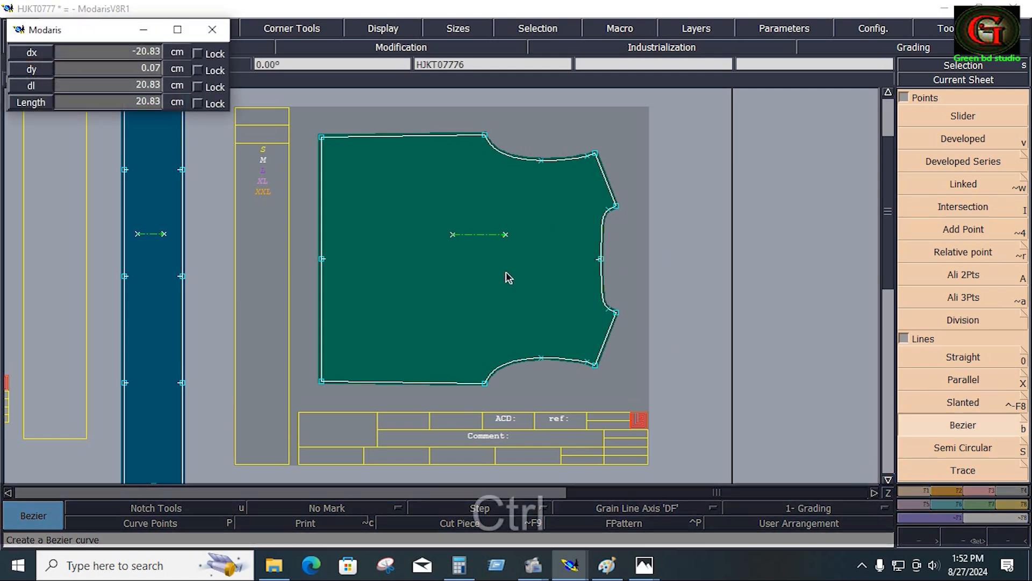
ctrl+click(503, 259)
- Try to create a parallel to the horizontal centre line at a distance of -10.5 cm
key(x)
click(570, 258)
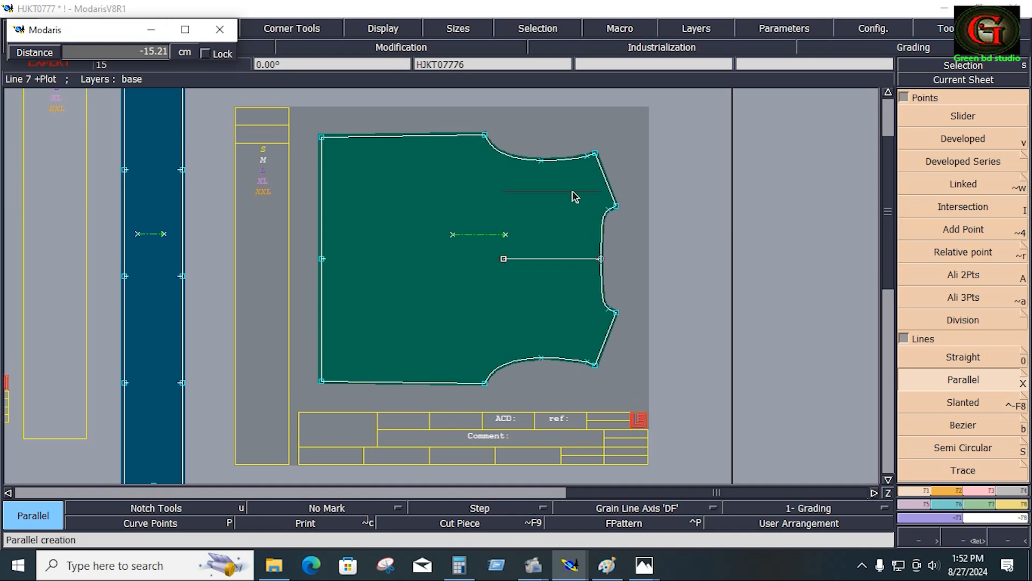
key(Down)
text(-)
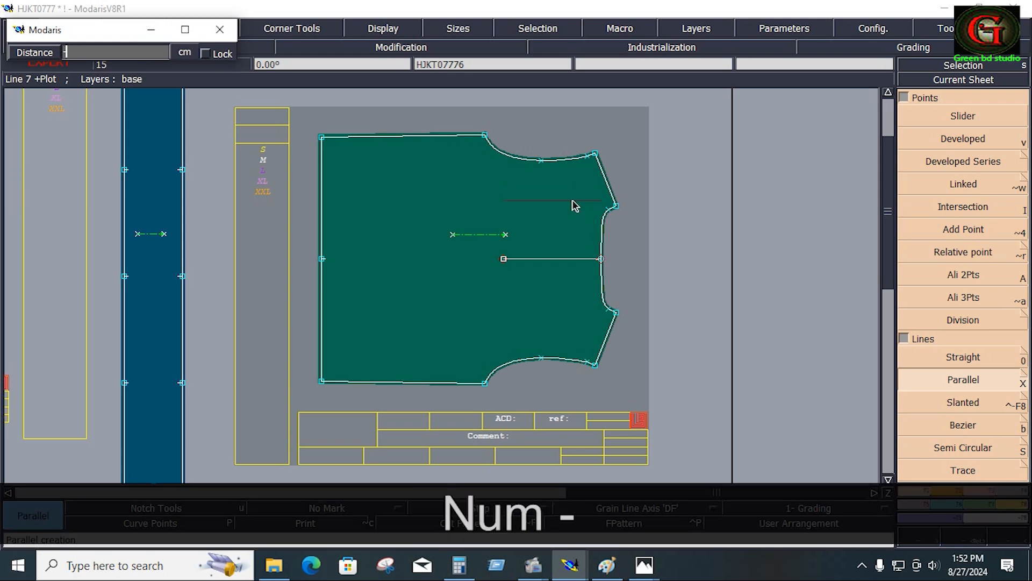
text(10.5)
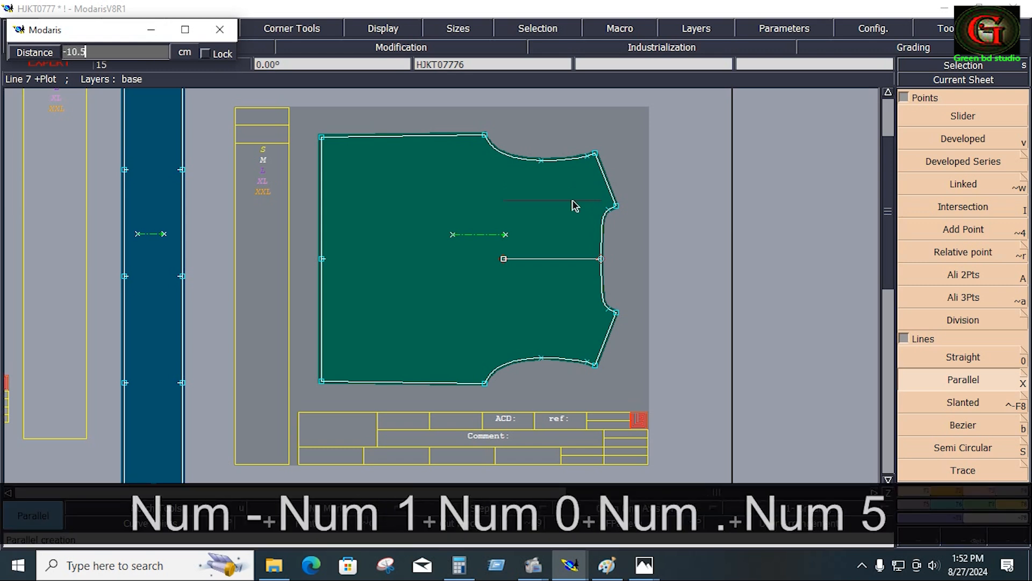
key(Return)
scroll(575, 205, up, 4)
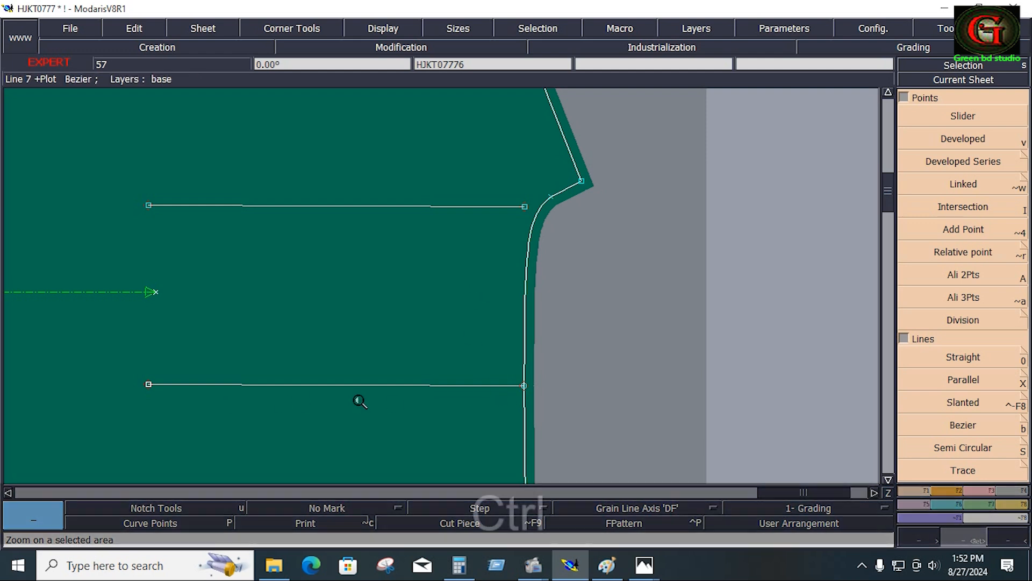
key(ctrl+z)
- Place a developed point on the centre line 10.5 cm from the neckline's midpoint
click(943, 138)
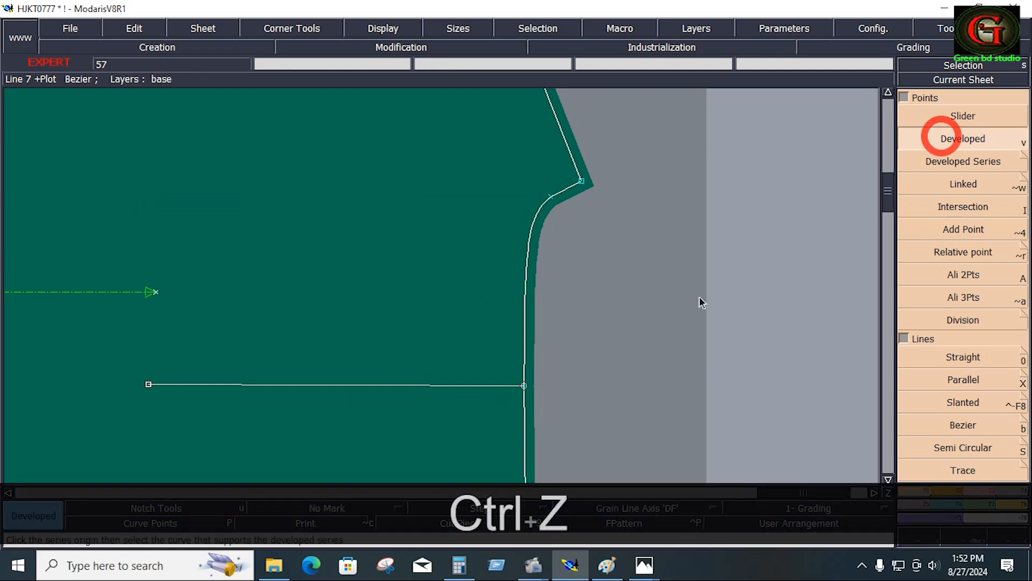
click(524, 386)
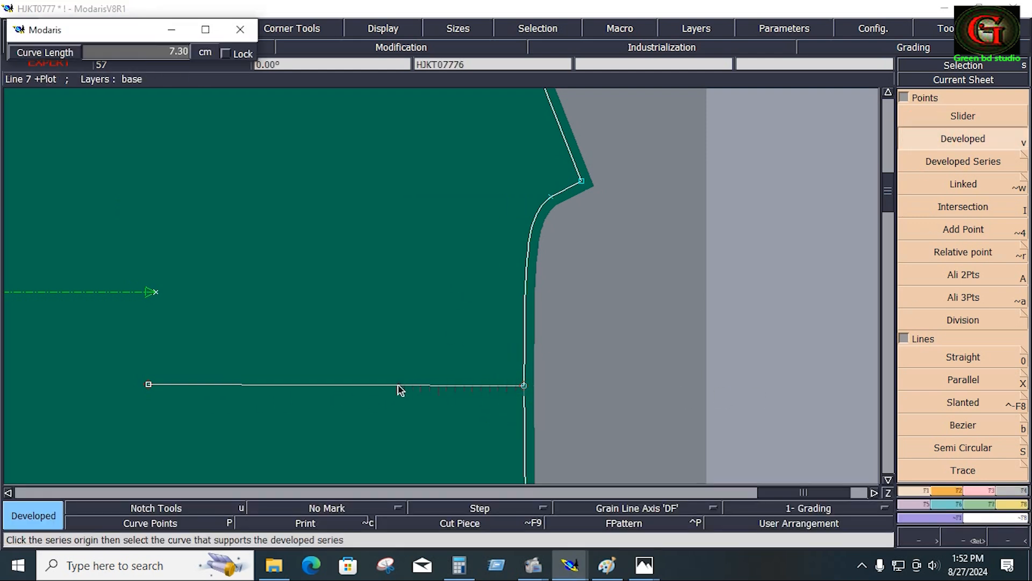
click(343, 385)
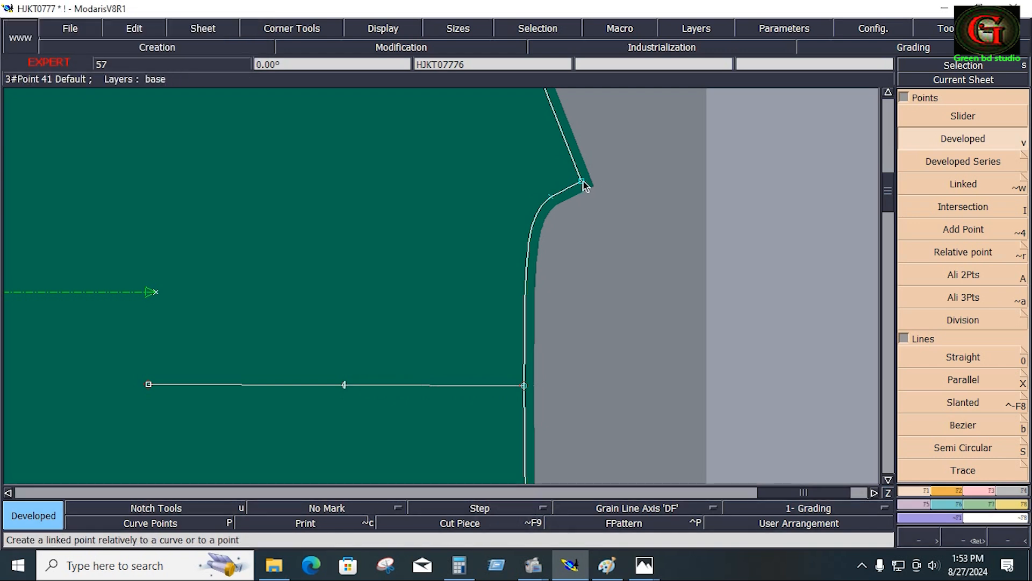
- Place a developed point on the upper shoulder seam at a curve length of -2 cm from the neck corner
key(space)
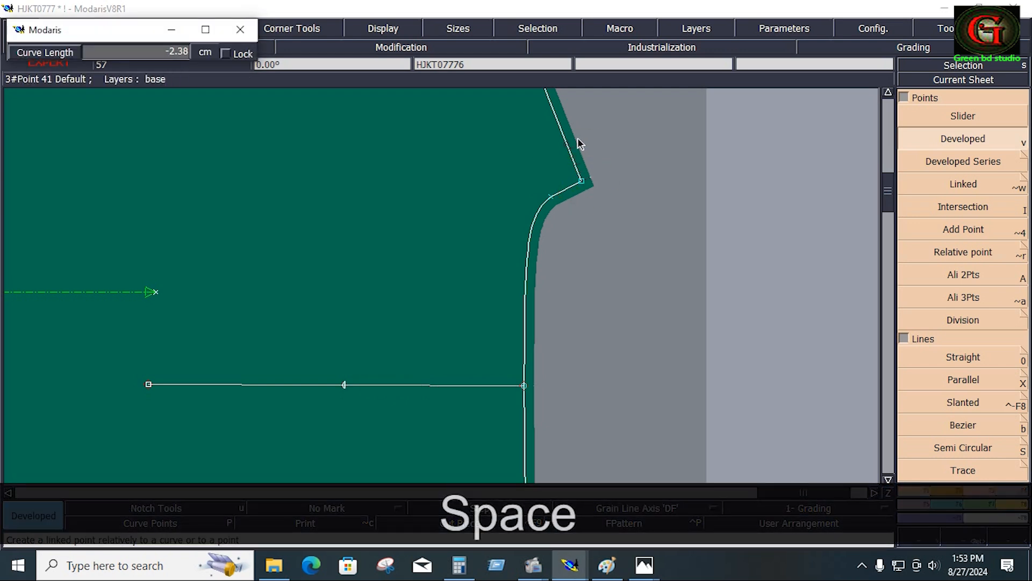
text(2)
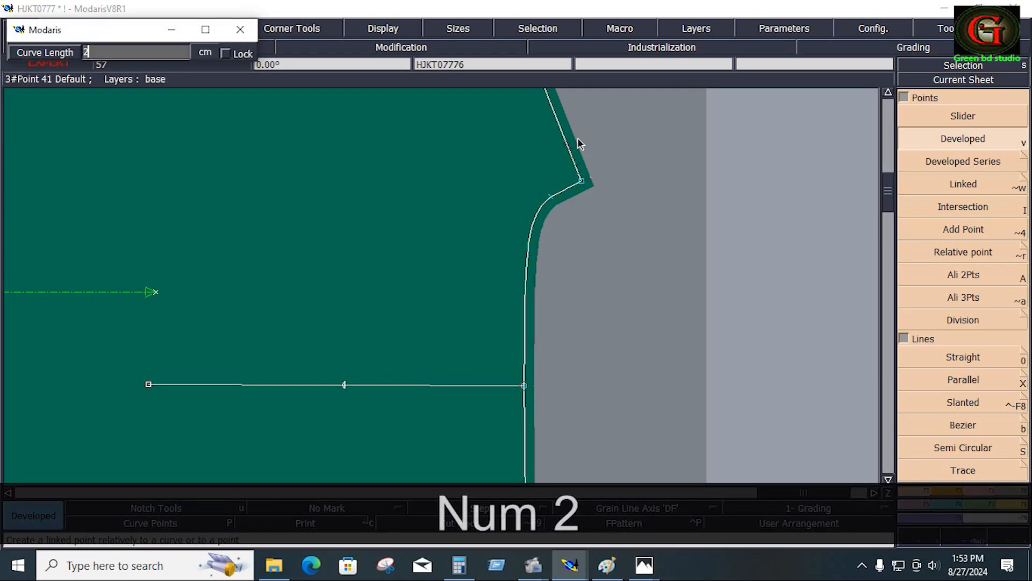
key(Return)
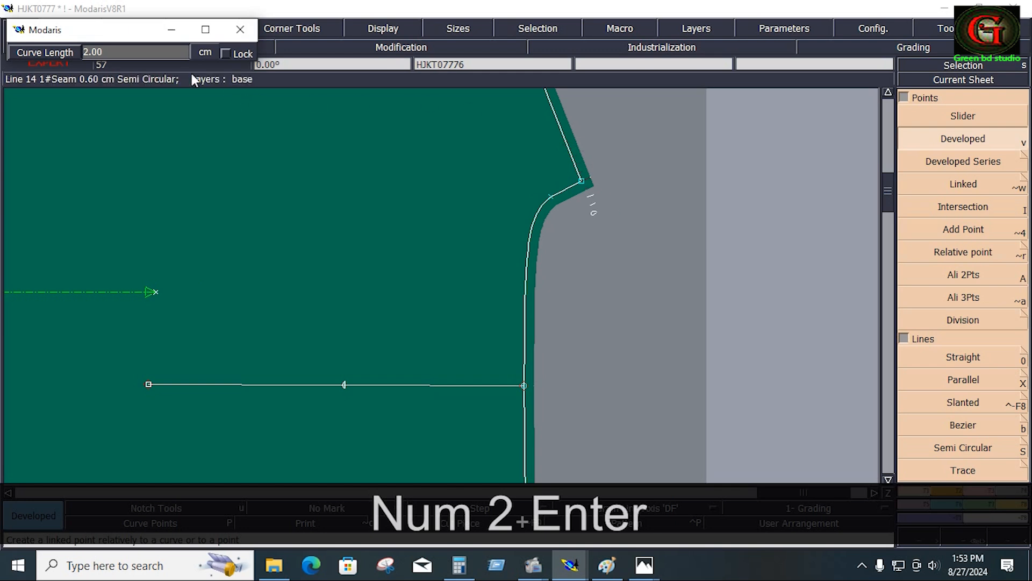
click(151, 53)
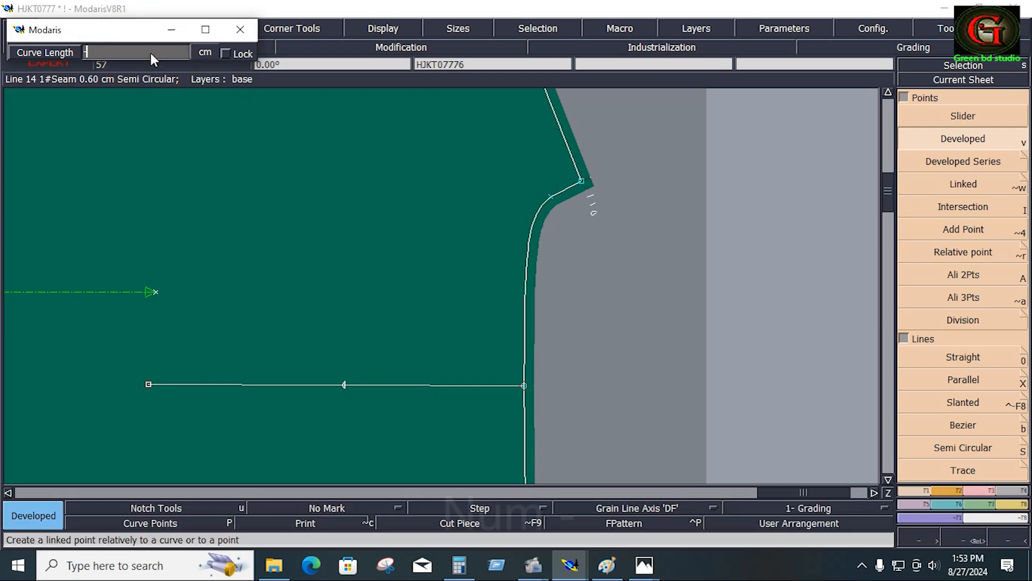
text(-2)
key(Return)
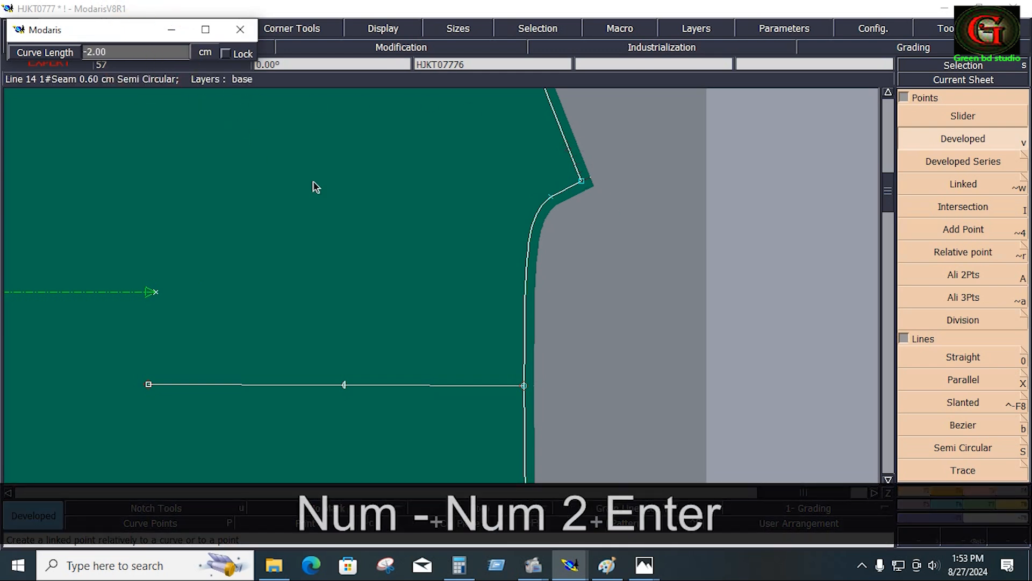
- Draw a Bezier line from the developed point on the shoulder seam to the developed point on the centre line
click(959, 490)
click(923, 491)
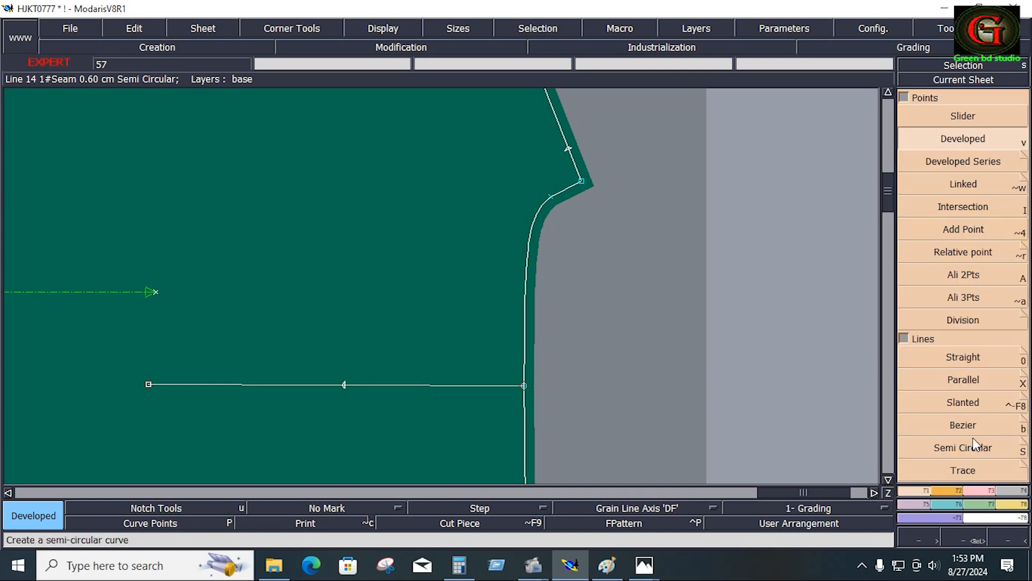
click(958, 424)
click(568, 149)
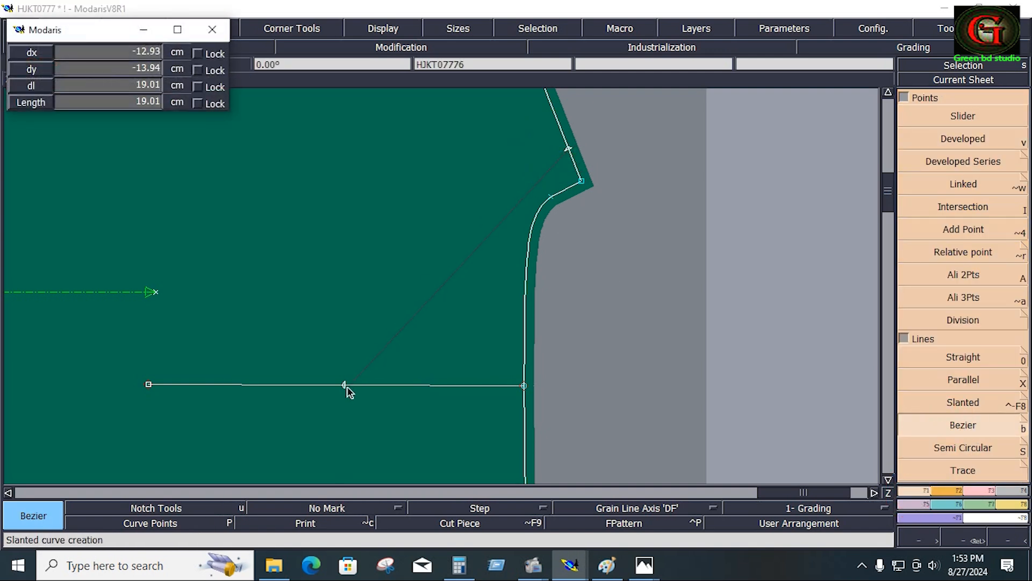
click(344, 384)
- Show the handles and reshape the Bezier line into an outward-bulging arc that meets the centre line at a right angle
click(901, 517)
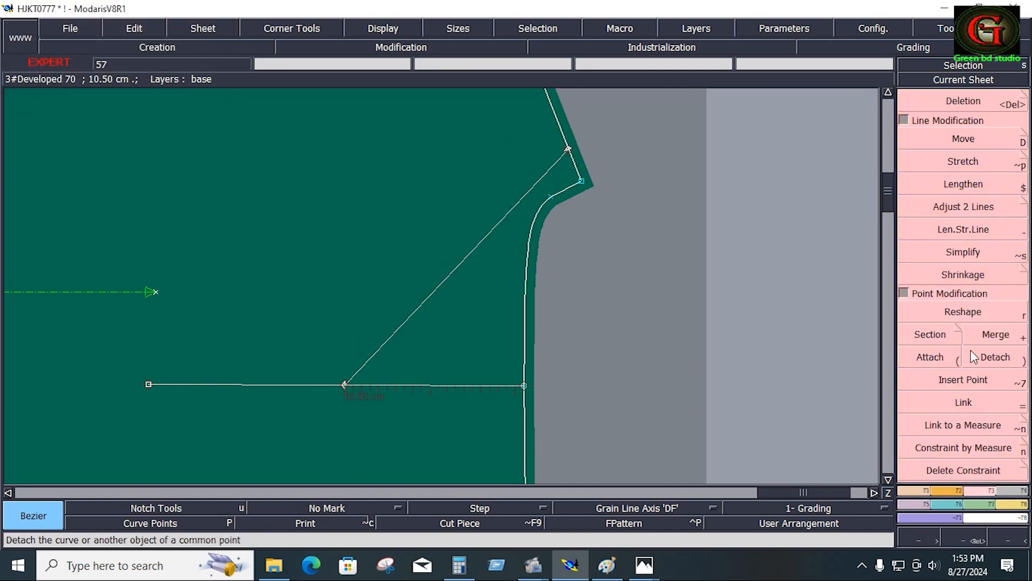
click(963, 312)
click(367, 33)
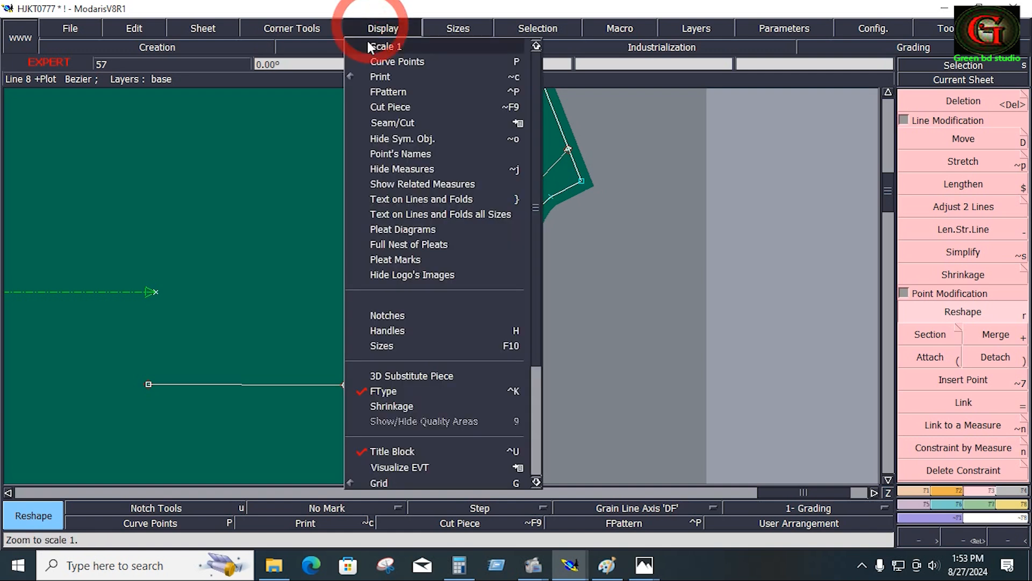
click(401, 331)
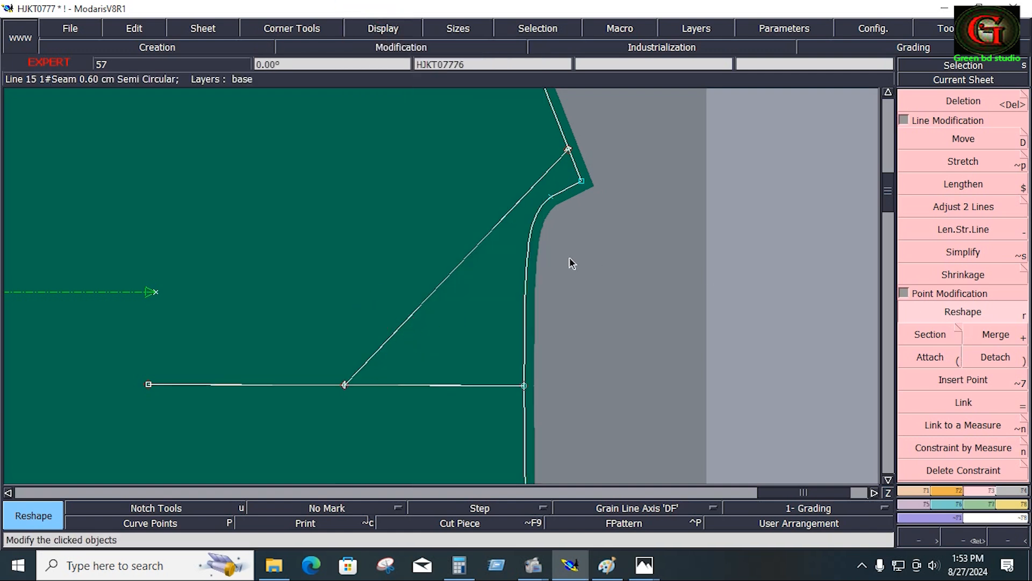
click(412, 310)
click(358, 170)
click(494, 227)
click(496, 159)
click(358, 171)
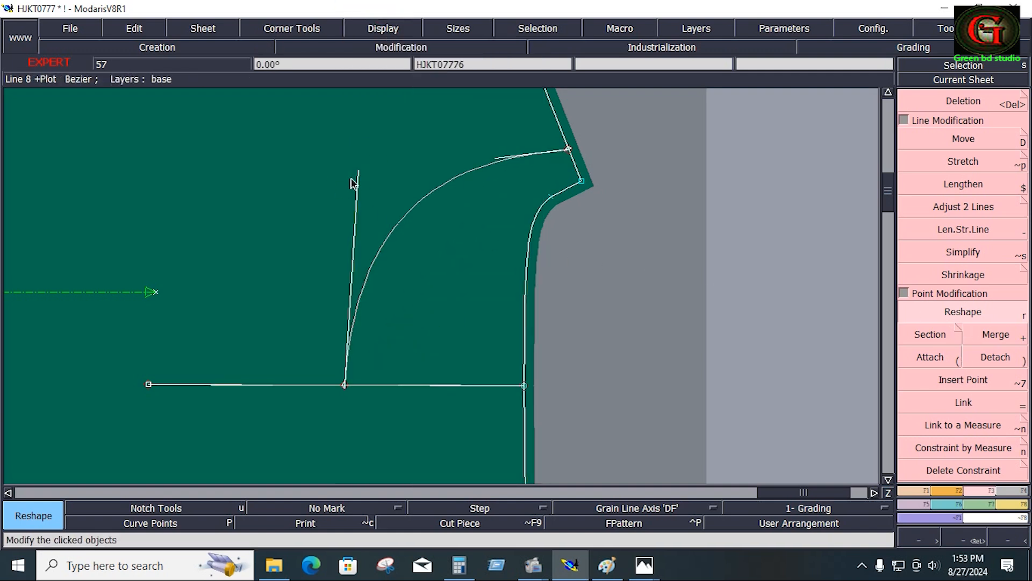
click(347, 187)
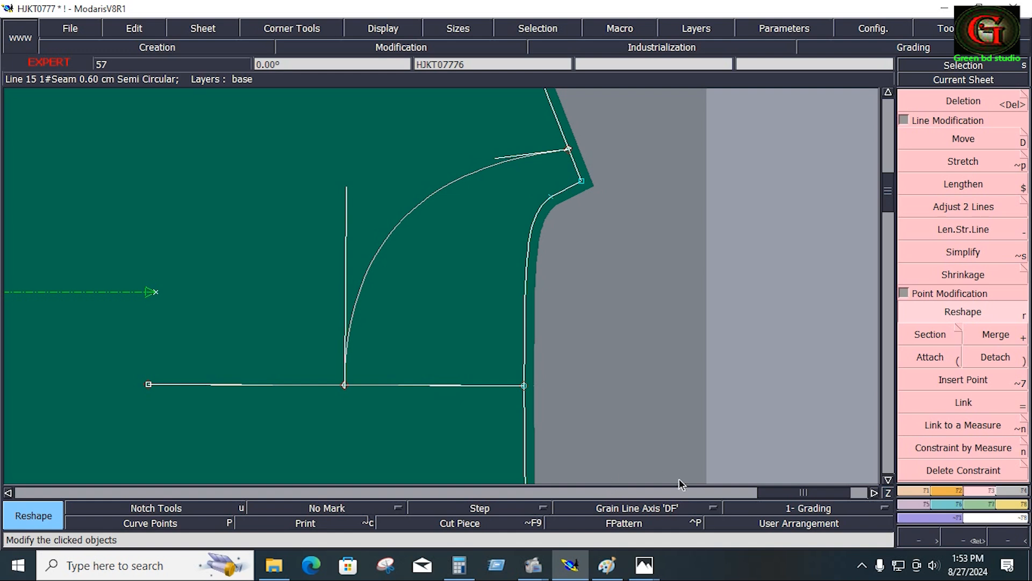
- Insert a point at the arc's end on the centre line and delete the horizontal centre line
key(shift+7)
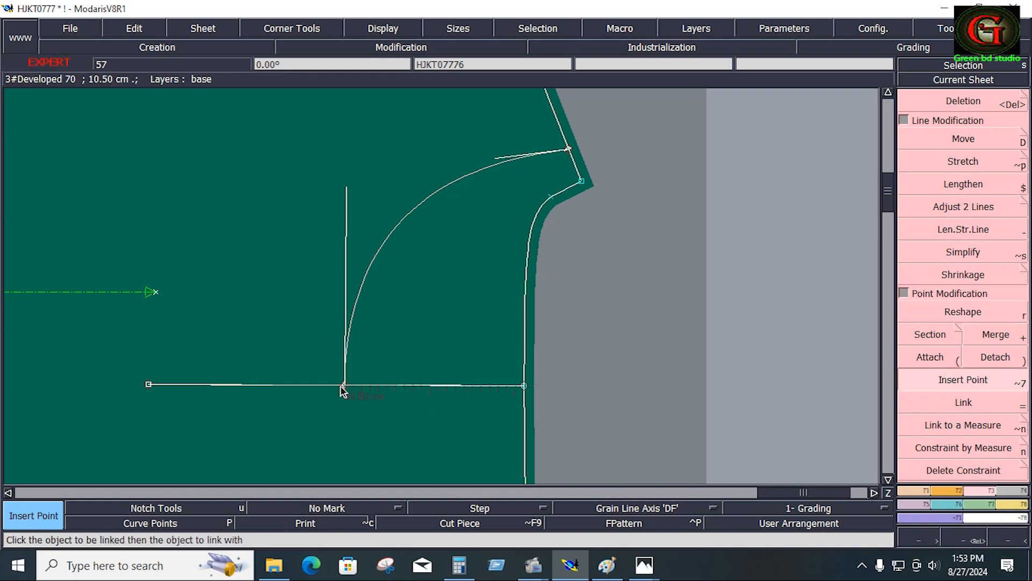
click(344, 386)
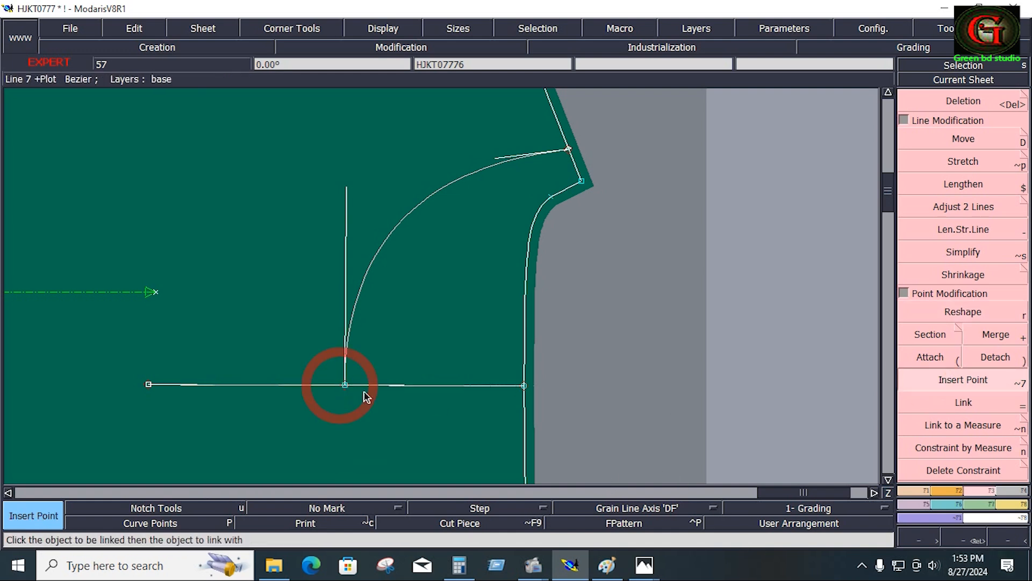
key(Delete)
click(440, 389)
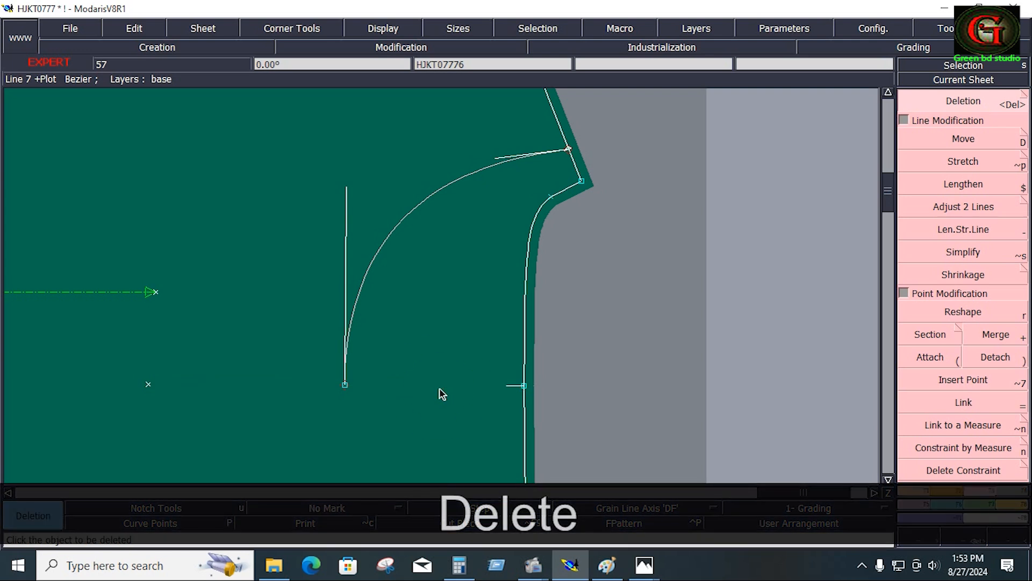
- Create a horizontal symmetry axis inward from the neckline's midpoint and symmetrize the arc about it
key(b)
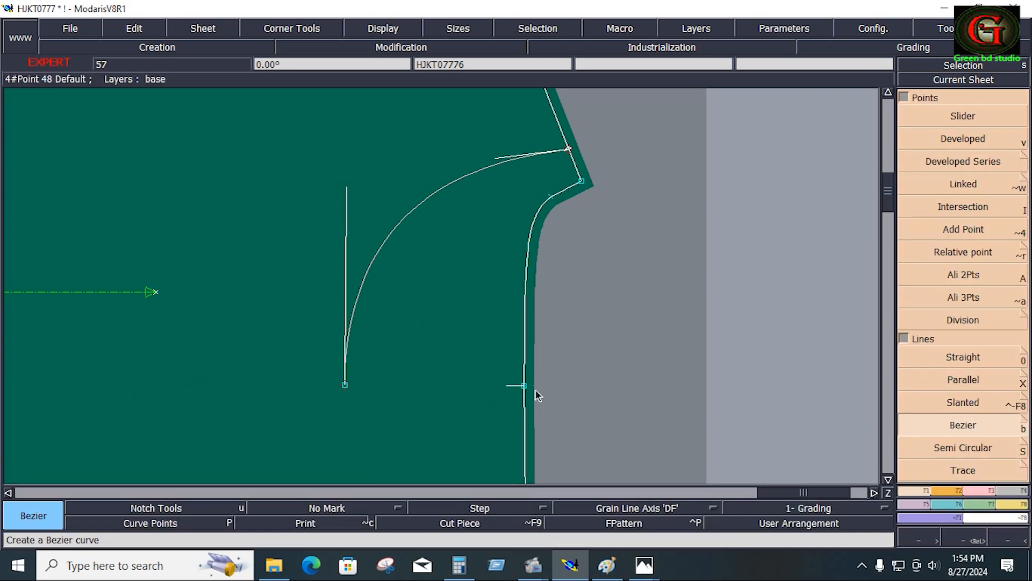
scroll(968, 301, down, 3)
click(963, 316)
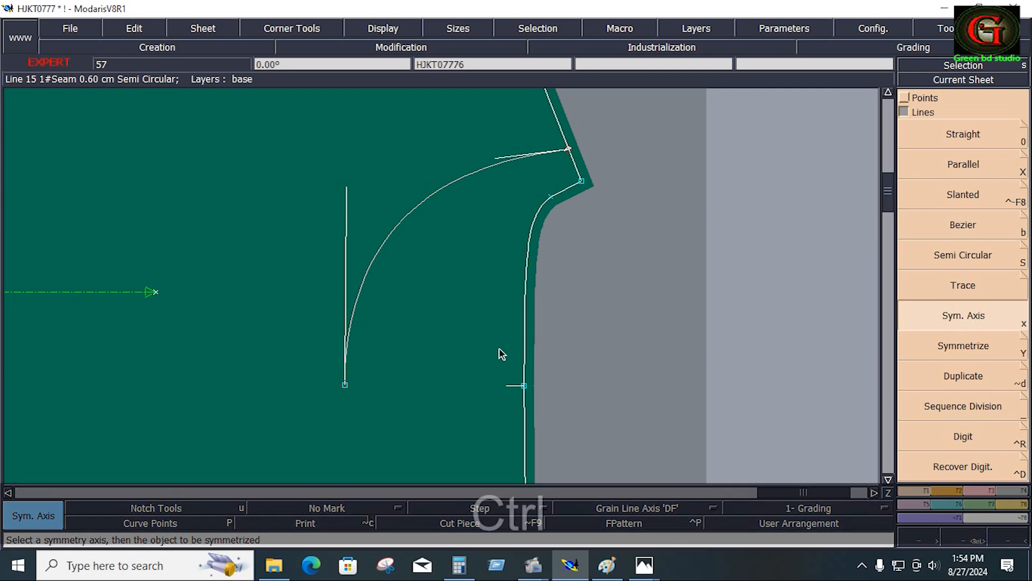
click(524, 385)
click(430, 385)
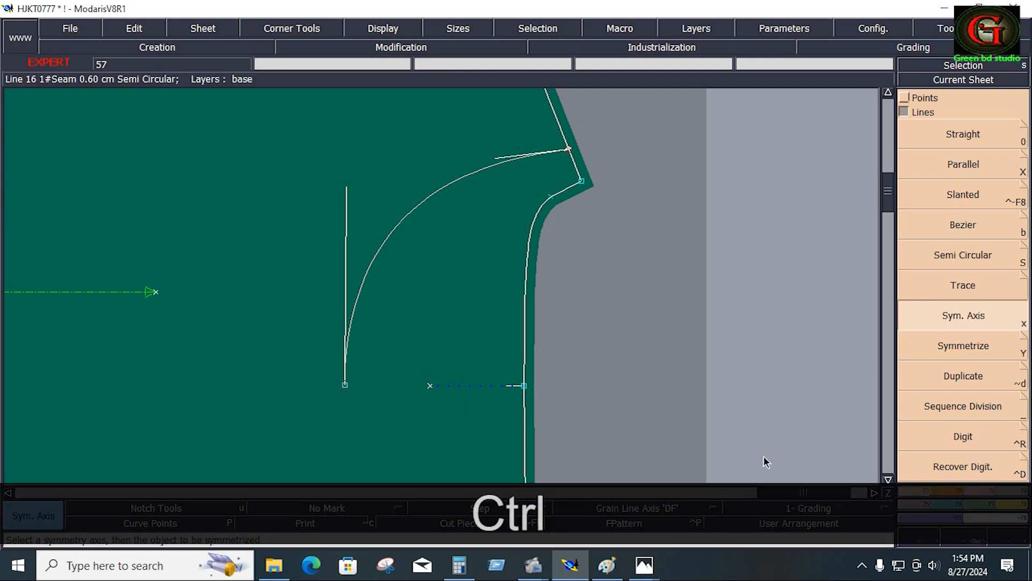
click(962, 349)
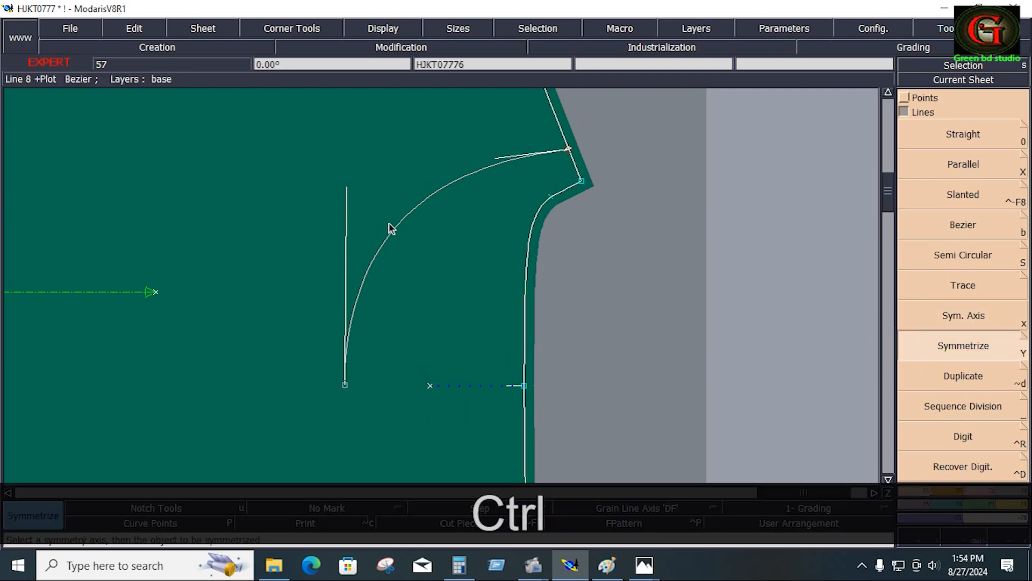
click(403, 225)
key(Home)
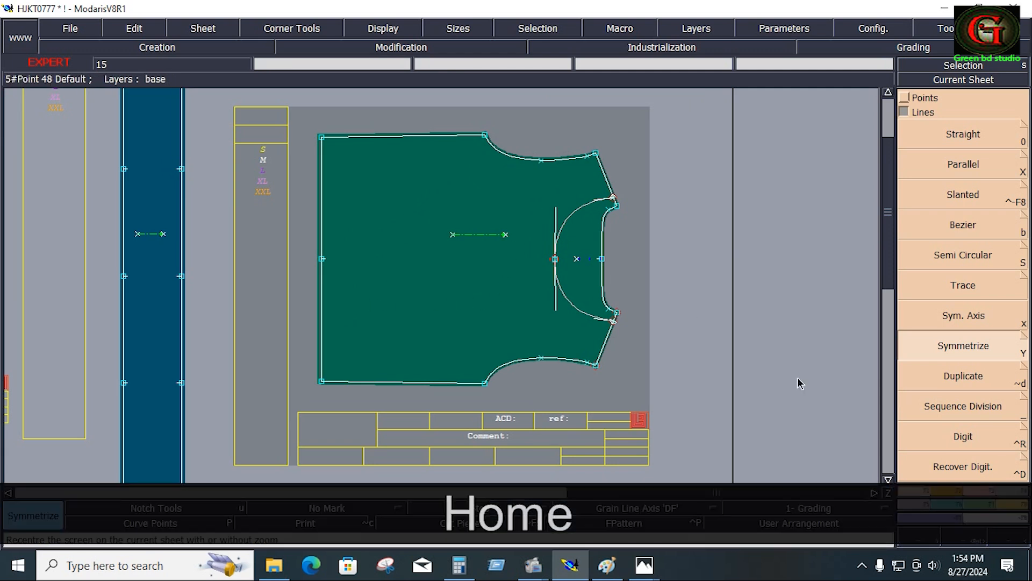
- Insert points where the half-moon curve meets the two shoulder seams
click(979, 490)
click(962, 380)
click(677, 266)
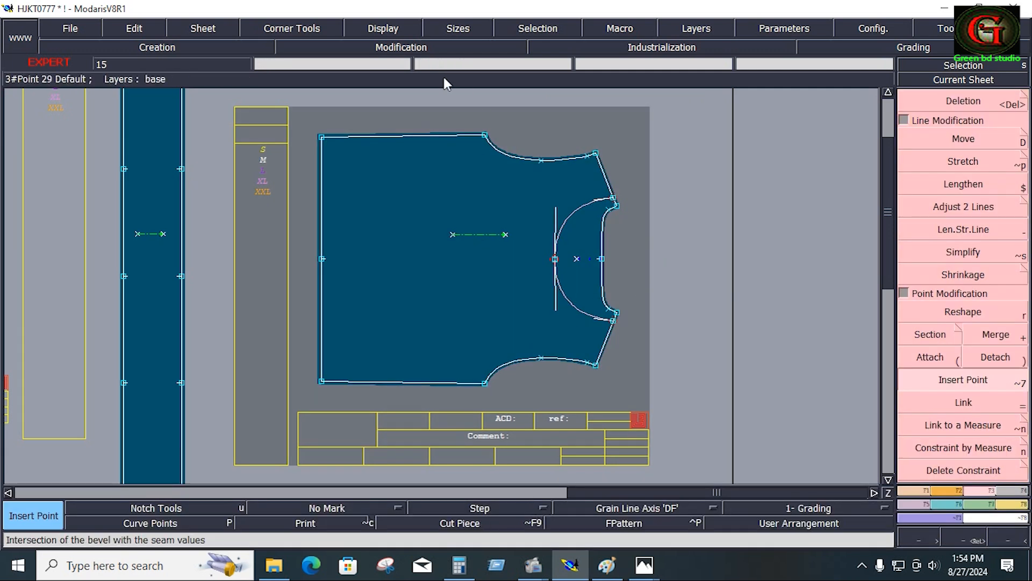
- Hide the curve handles and erase the symmetry axis inside the half-moon from the layer
click(384, 31)
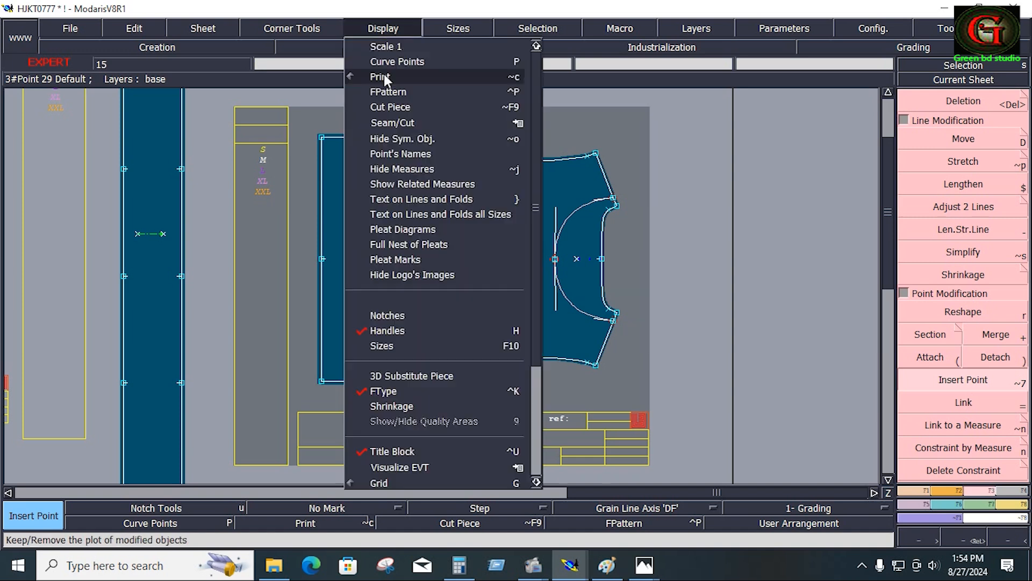
click(408, 330)
click(756, 375)
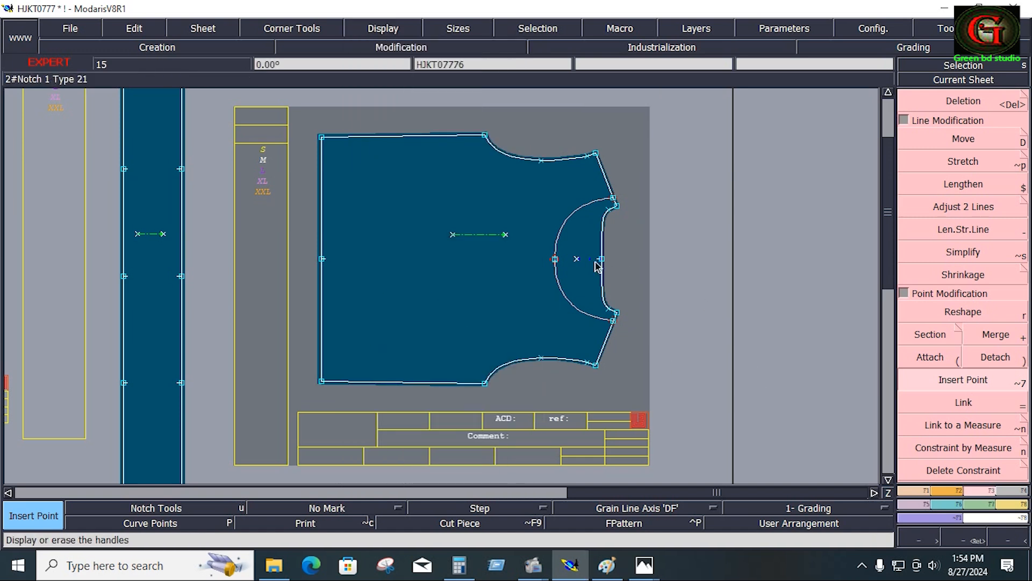
click(689, 31)
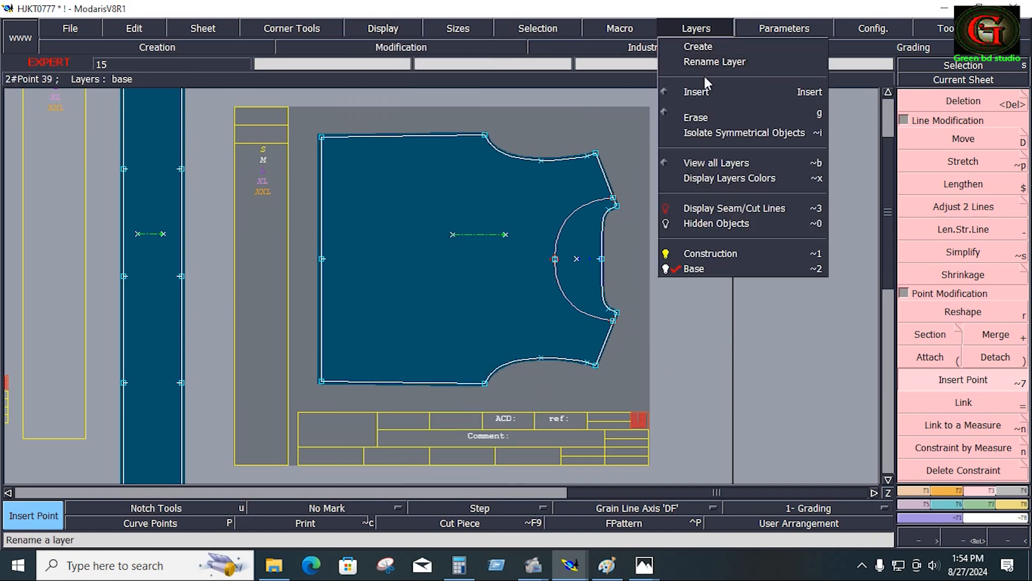
click(705, 115)
click(591, 262)
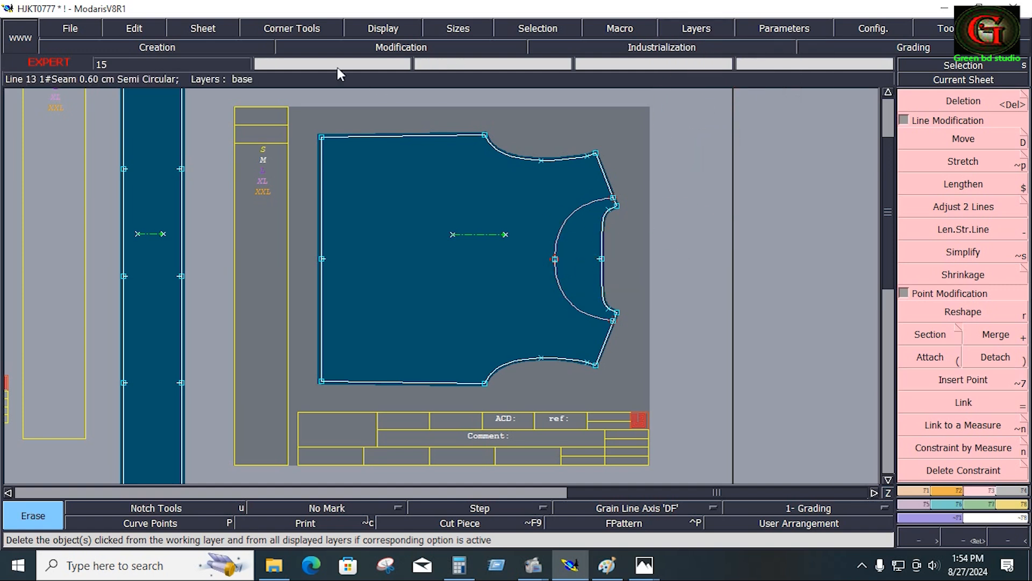
- Save the jacket model, continuing past the validation warnings
click(71, 28)
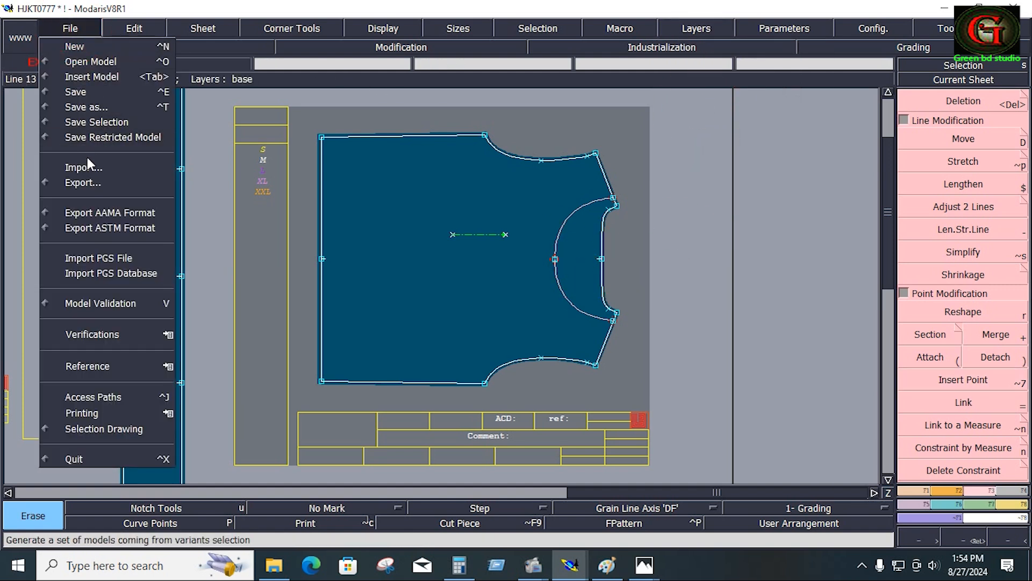
click(90, 95)
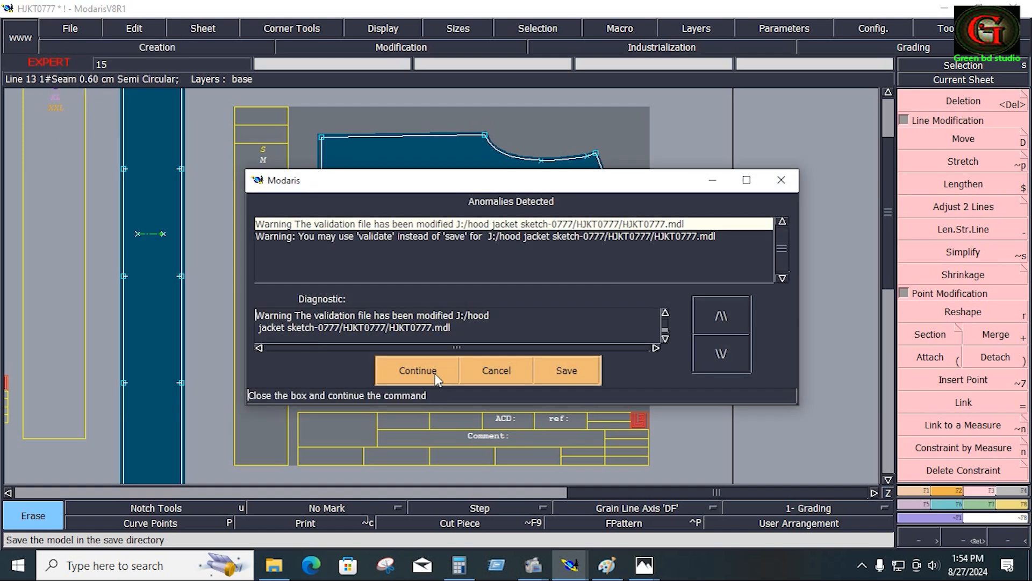
click(437, 377)
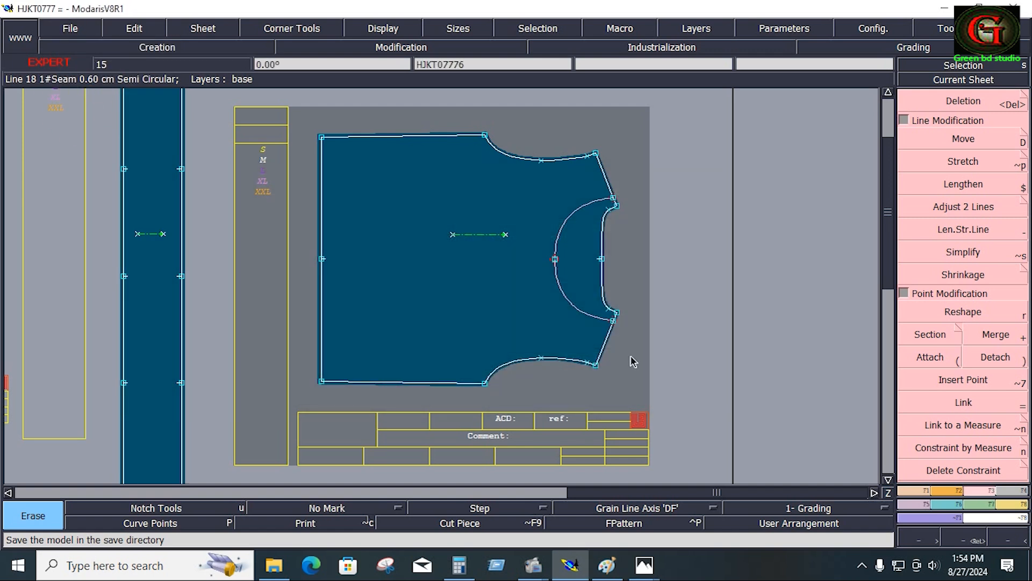
click(661, 47)
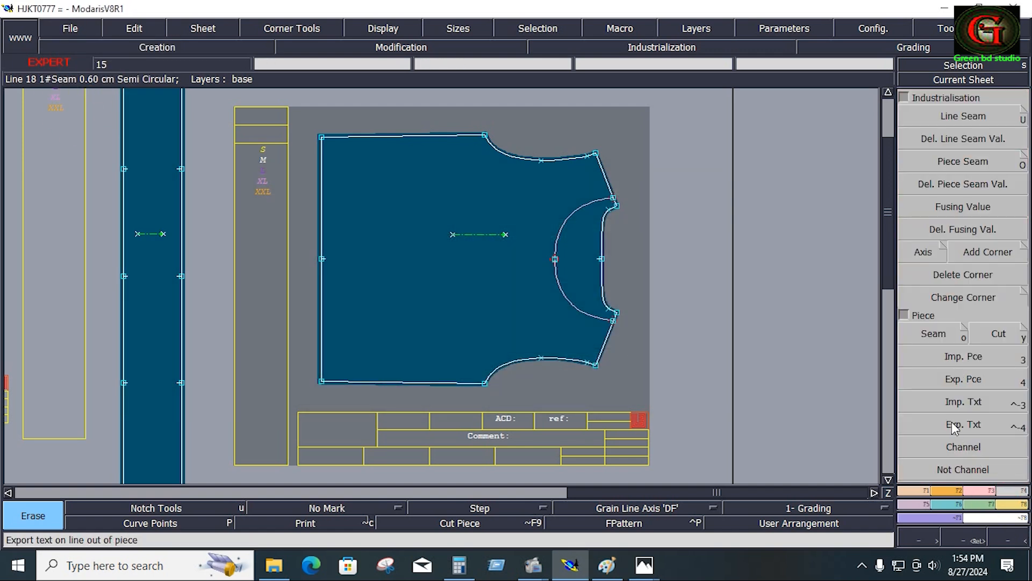
click(931, 333)
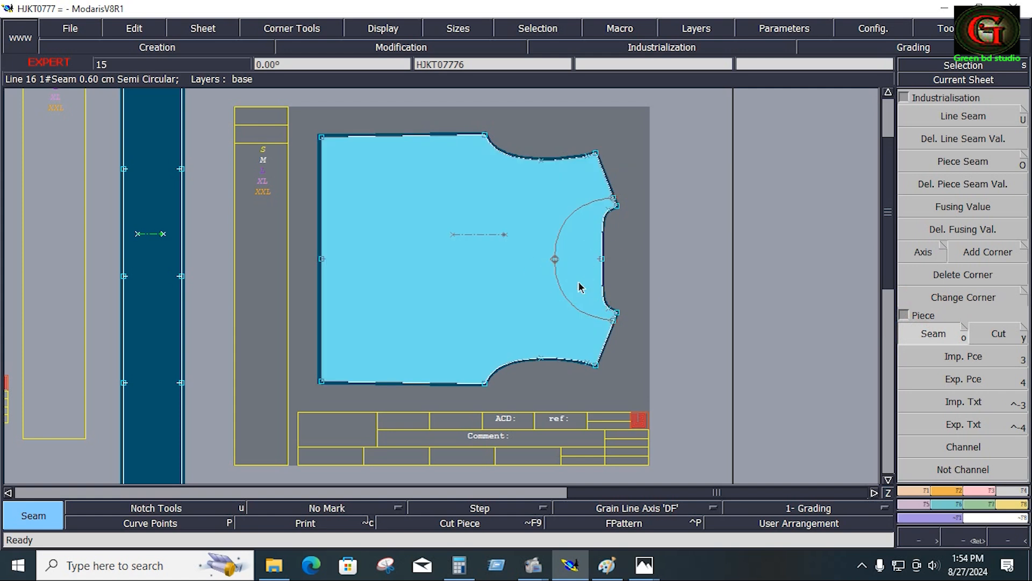
right_click(676, 280)
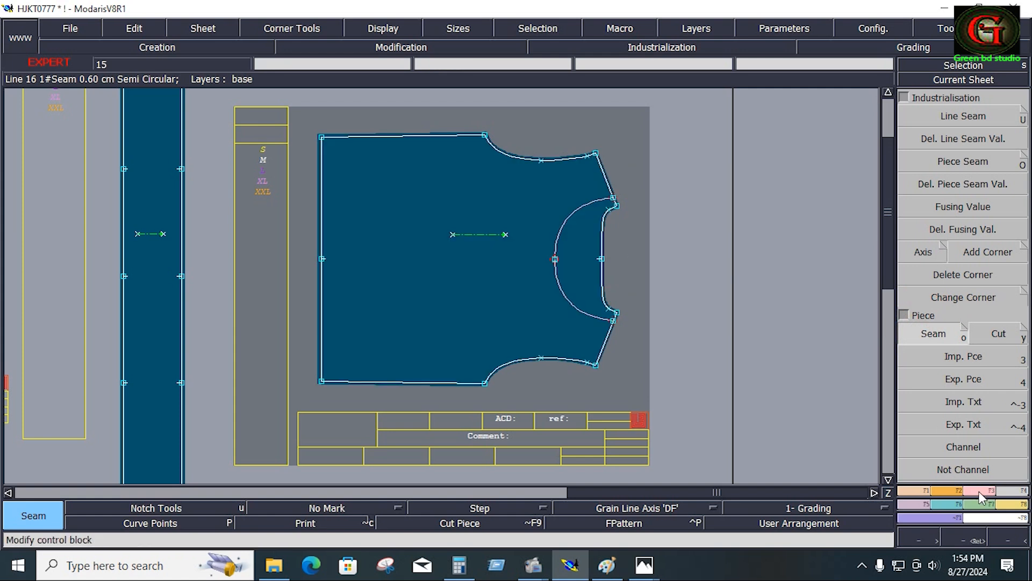
- Attach the two halves of the half-moon curve at their shared centre point and delete the stray points around it
click(980, 490)
click(931, 357)
click(556, 259)
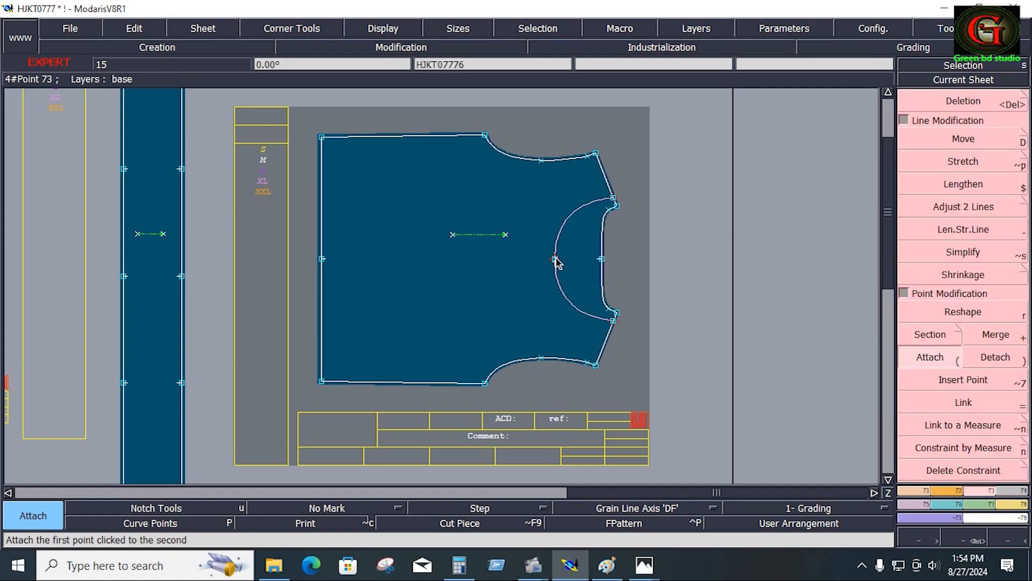
click(559, 260)
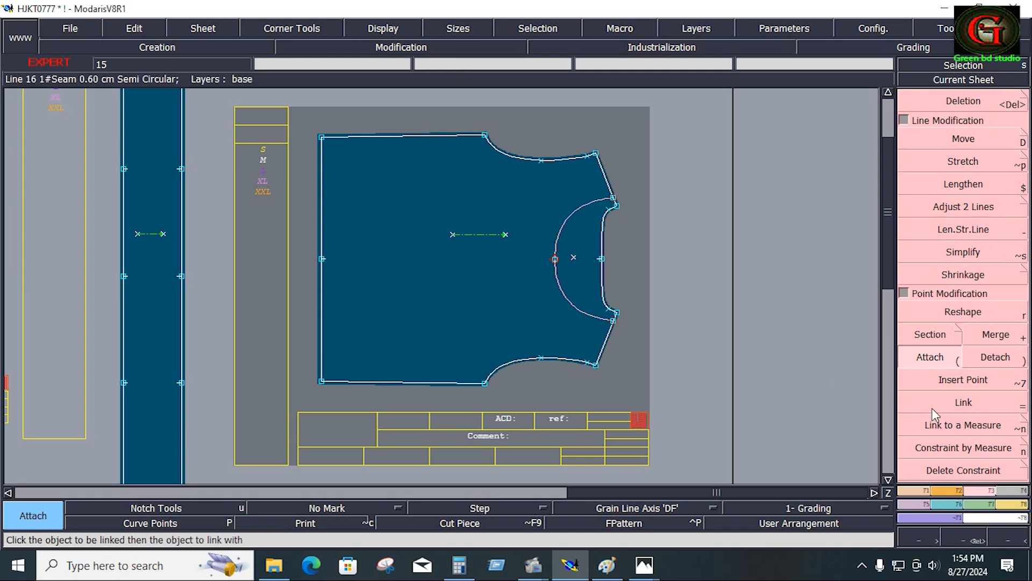
click(555, 259)
click(515, 272)
click(554, 259)
click(538, 263)
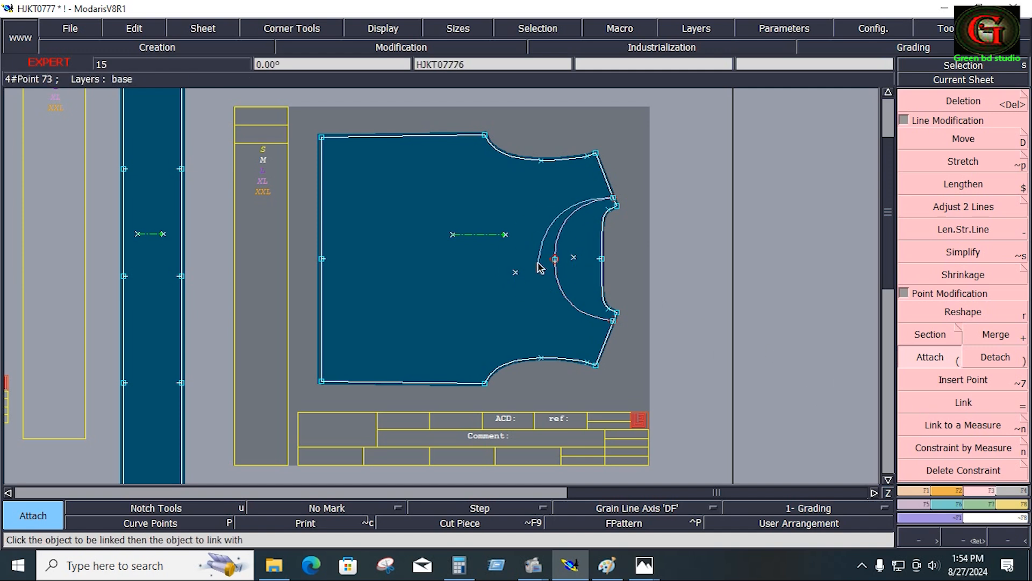
click(555, 260)
click(538, 262)
click(555, 259)
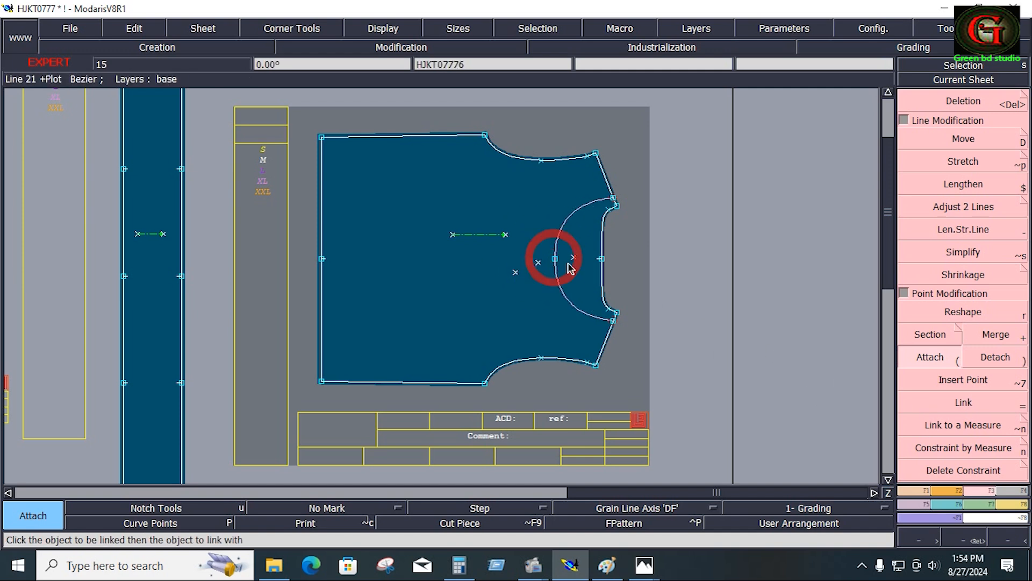
key(Delete)
click(574, 258)
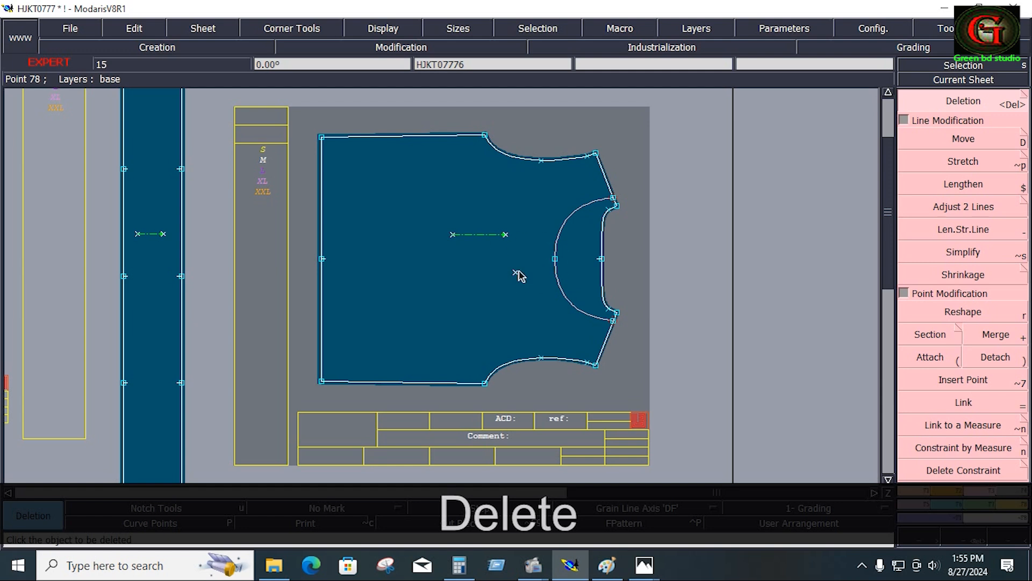
- Extract the half-moon area between the curve and the neckline as a separate piece with the Seam command
click(930, 334)
click(568, 265)
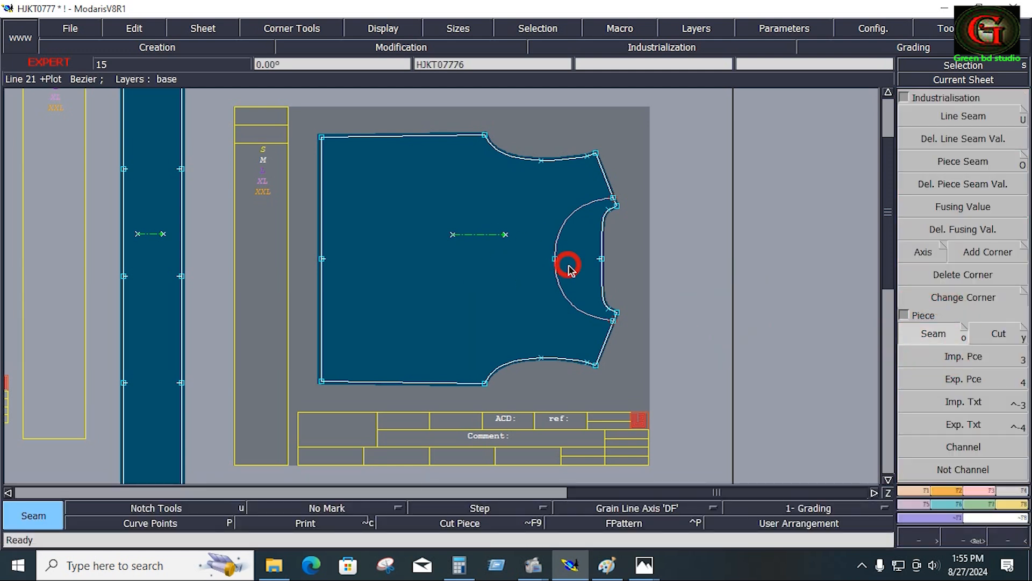
key(j)
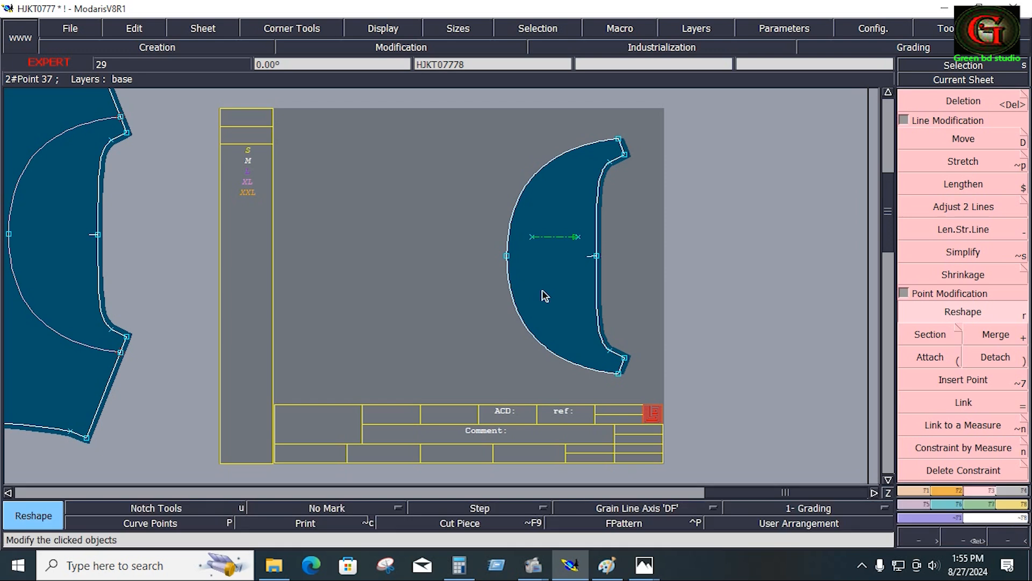
- Copy the half-moon piece's geometry onto a new sheet
key(ctrl+c)
click(543, 291)
click(383, 277)
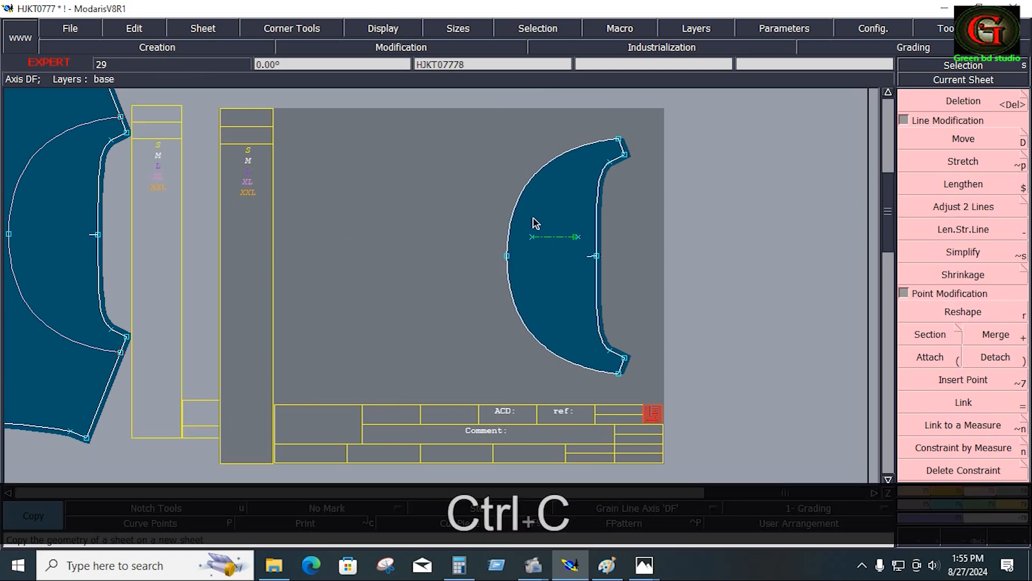
- Select the entire original half-moon piece and give its lines a seam allowance of 0.4 cm at beginning and end
mouse_move(494, 113)
mouse_down()
mouse_move(628, 308)
mouse_move(669, 395)
mouse_up()
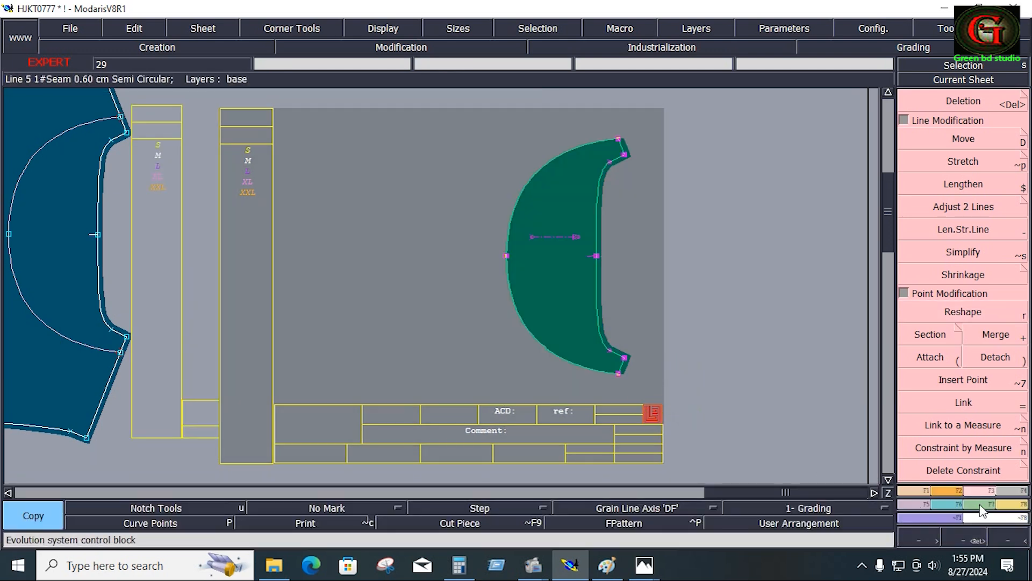
click(1012, 489)
click(962, 116)
click(598, 216)
key(Down)
text(.4)
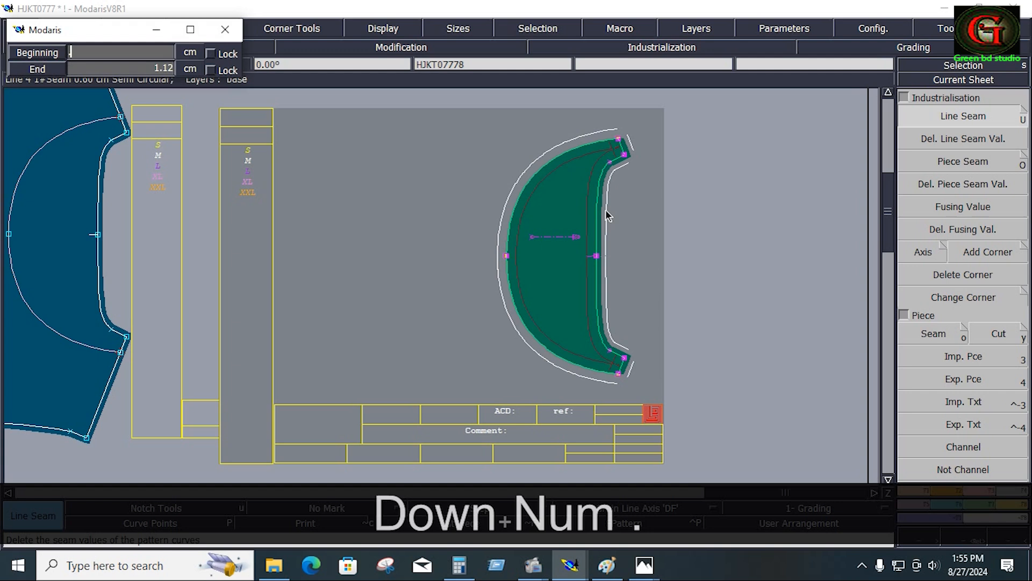
key(Down)
text(.4)
key(Down)
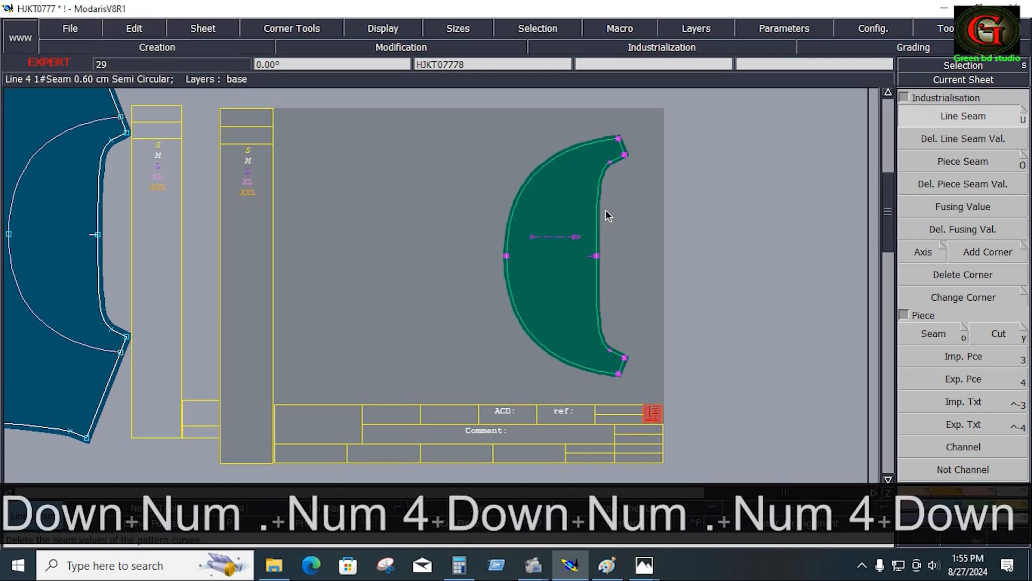
- Set the selected half-moon lines' seam allowance to 1 cm at both beginning and end
click(602, 217)
key(Down)
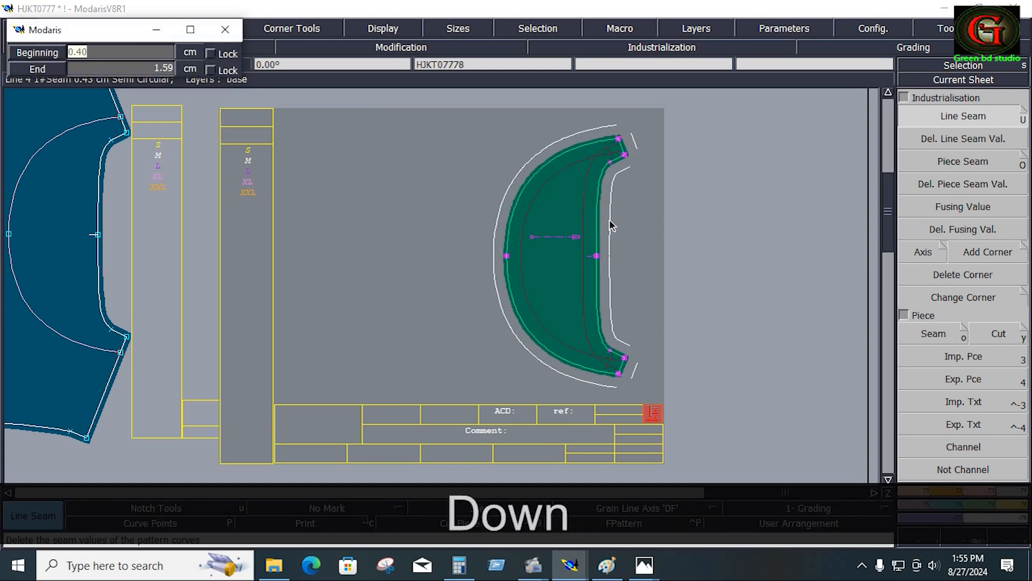
text(1)
key(Down)
text(1)
key(Down)
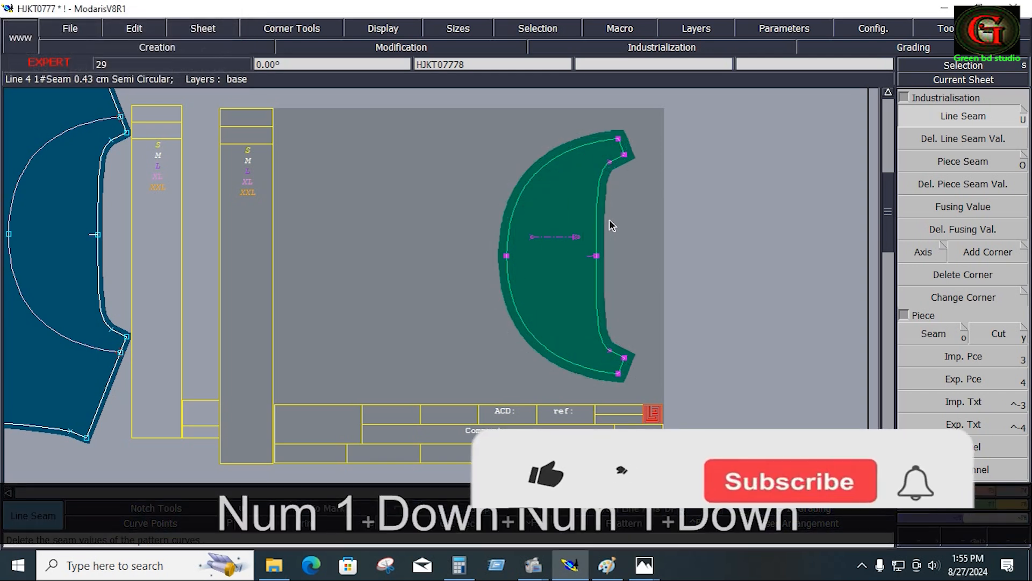
- Enter "BK NOON FINISH" as the comment on the copied half-moon sheet
key(b)
key(k)
key(space)
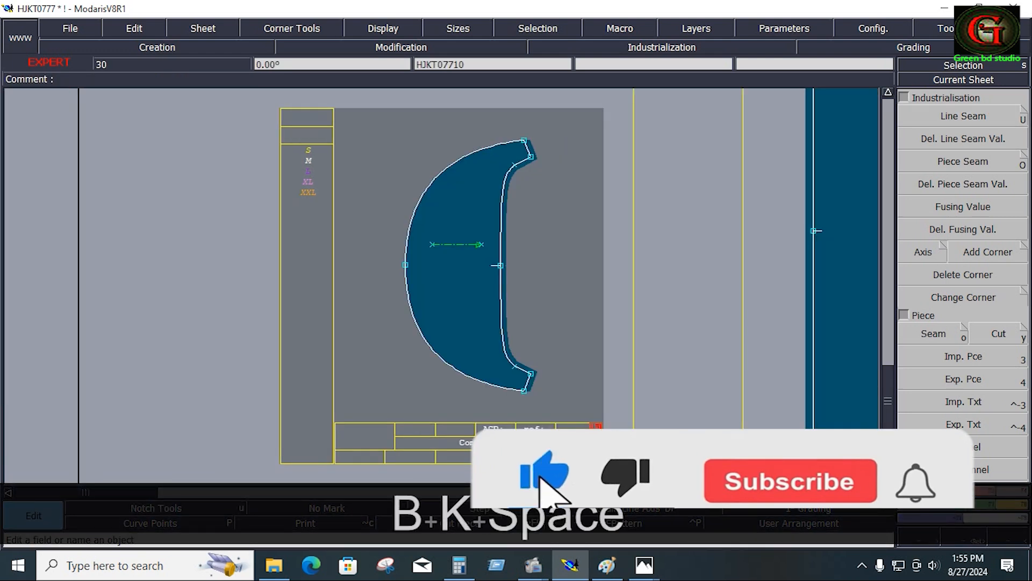
key(n)
key(o)
key(o)
key(n)
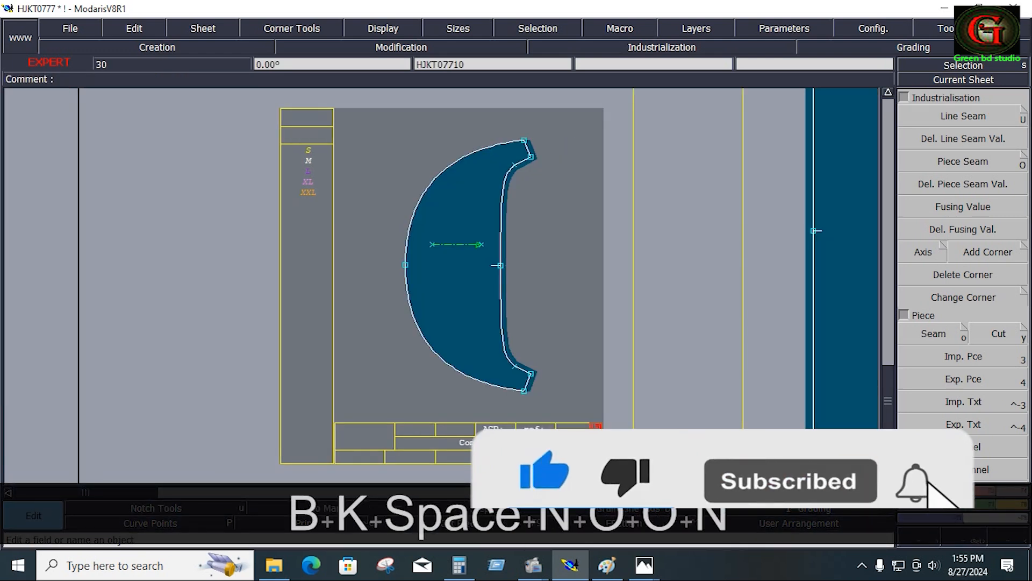
key(space)
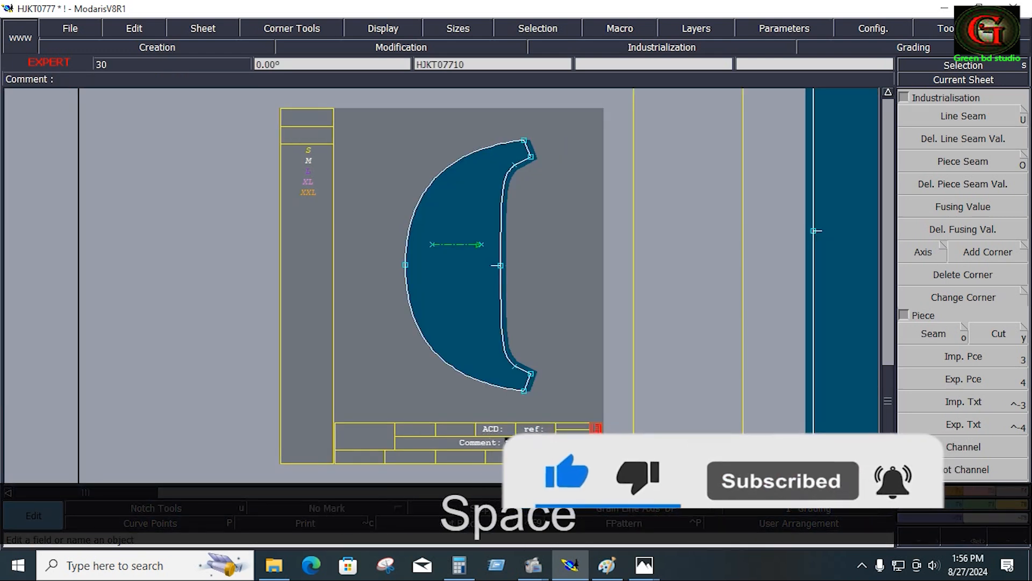
text(FI)
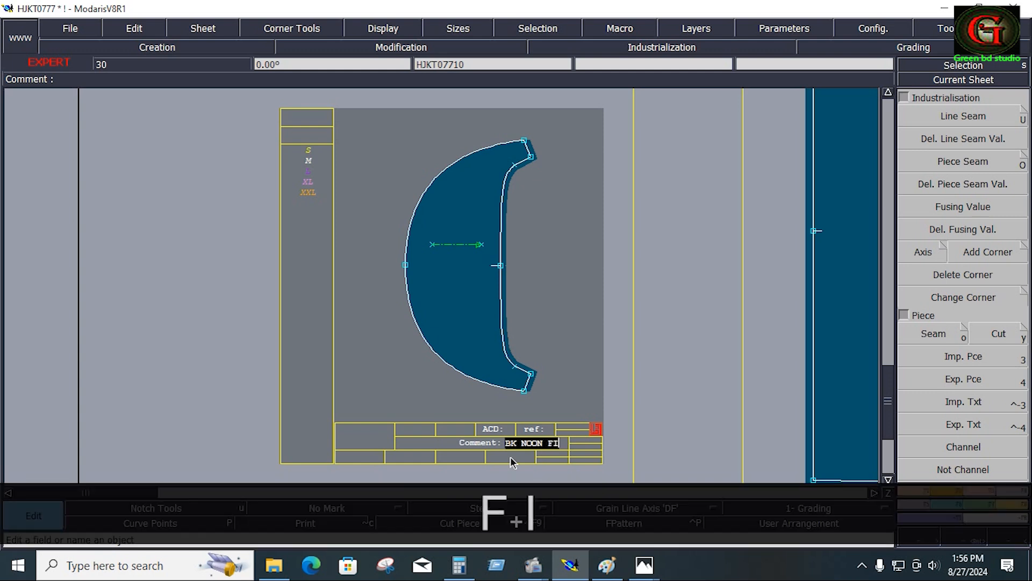
text(NISH)
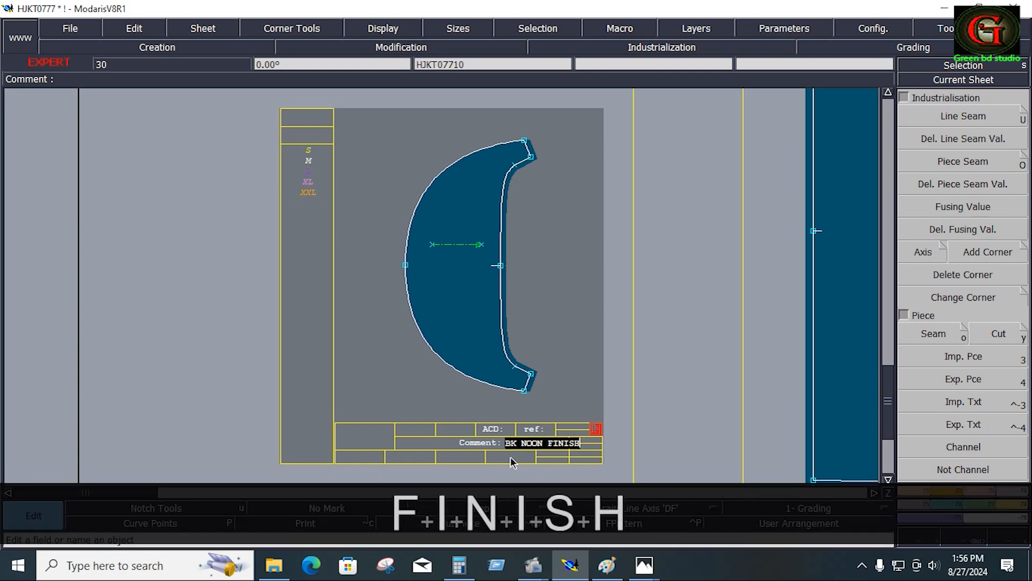
- Enter "MOON 1X1" as the comment on the half-moon piece with the 1 cm seam allowance
key(Home)
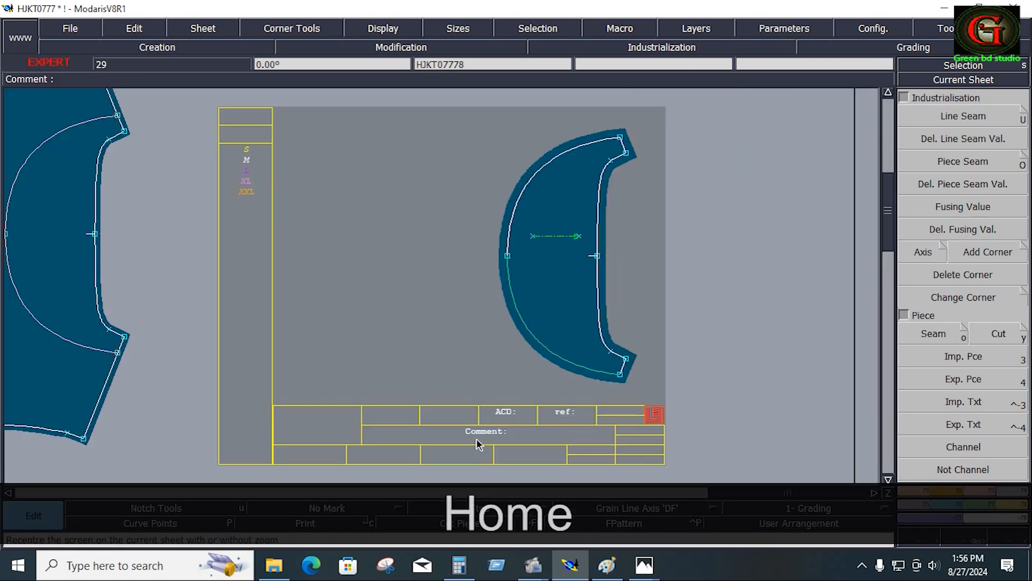
key(e)
click(515, 439)
text(MOON 1X1)
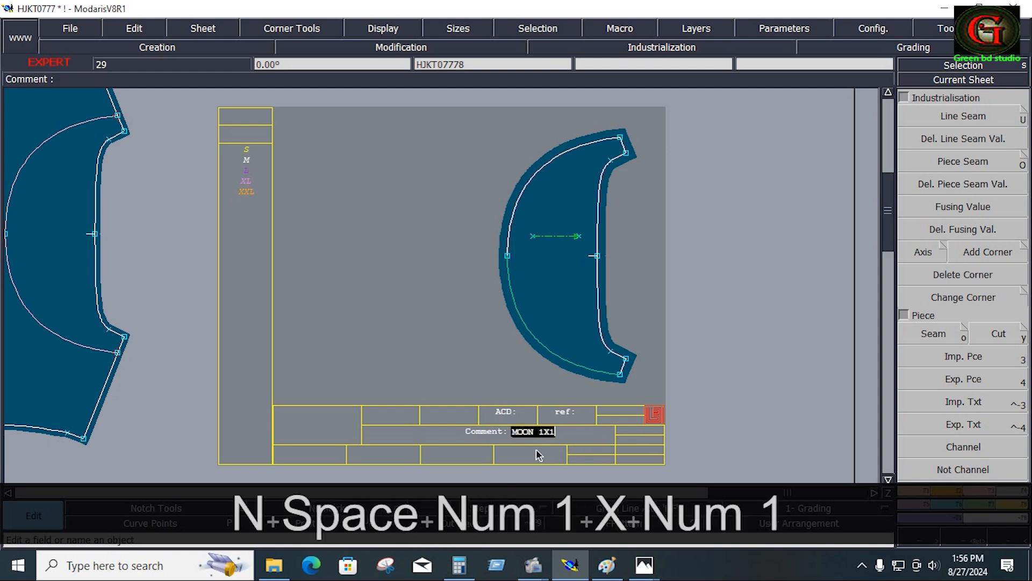
key(Return)
key(3)
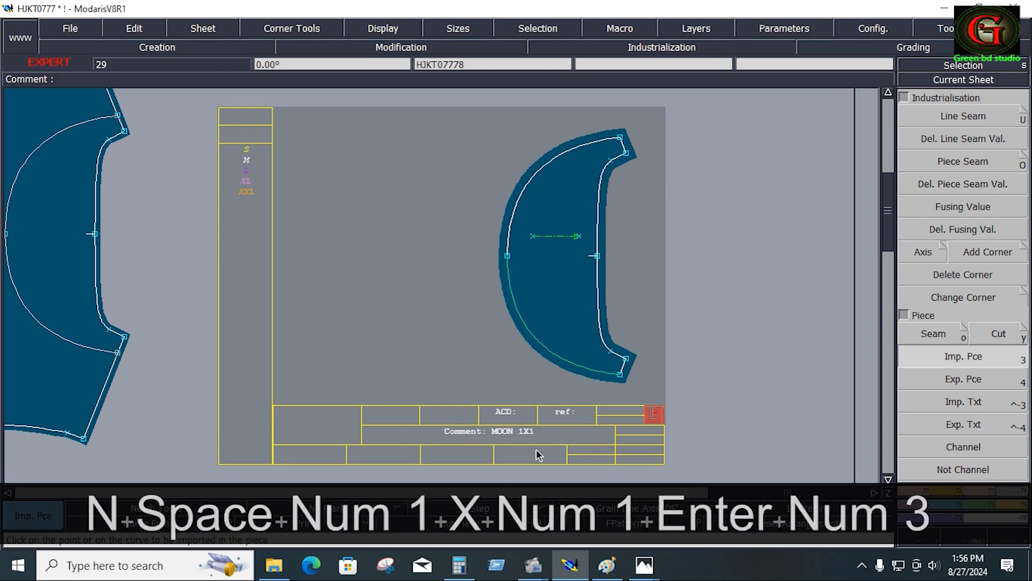
key(j)
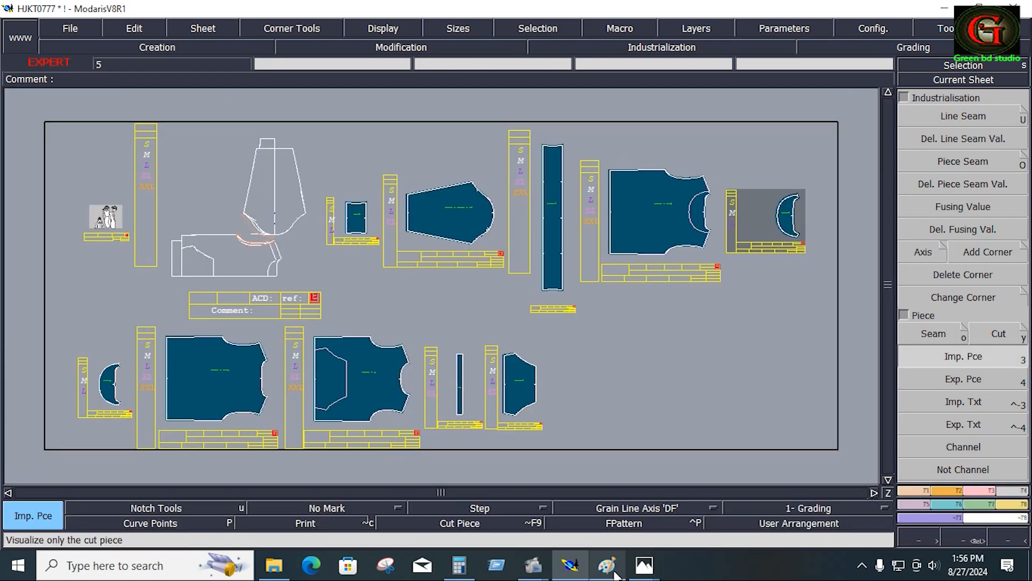
- Switch to the measurement sheet in Paint and outline the HALF MOON LENGTH row with a dark red rectangle
click(606, 564)
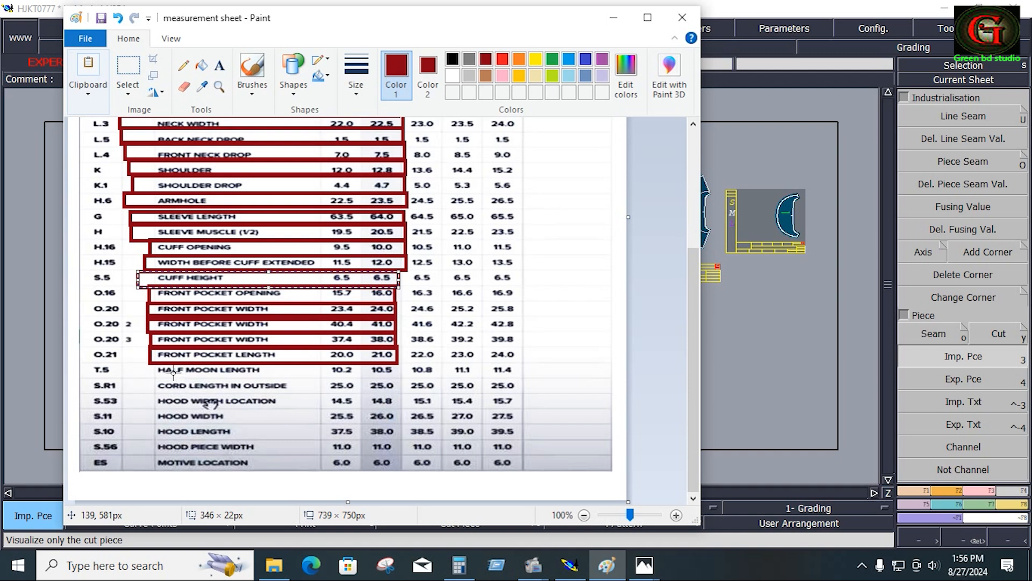
drag(154, 380, 396, 363)
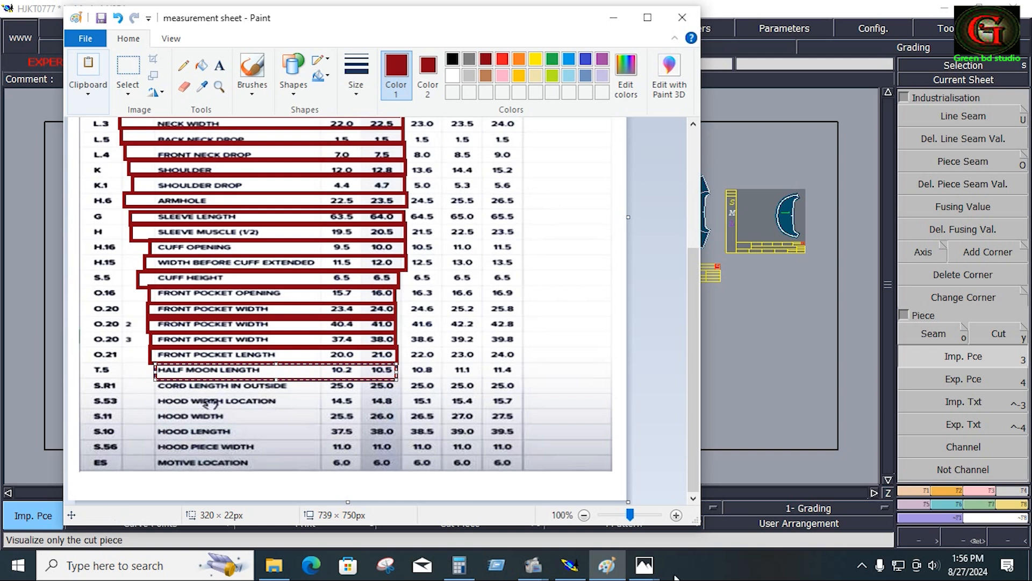
- Examine the front hoodie photo in Photos and return to the measurement sheet in Paint to check the remaining measurements
mouse_move(645, 564)
click(698, 538)
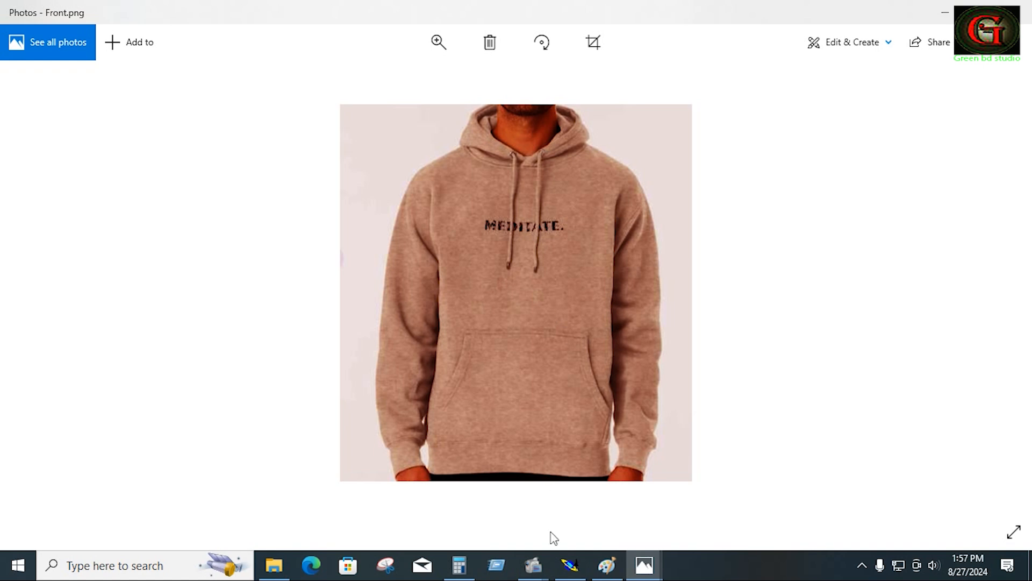
click(606, 565)
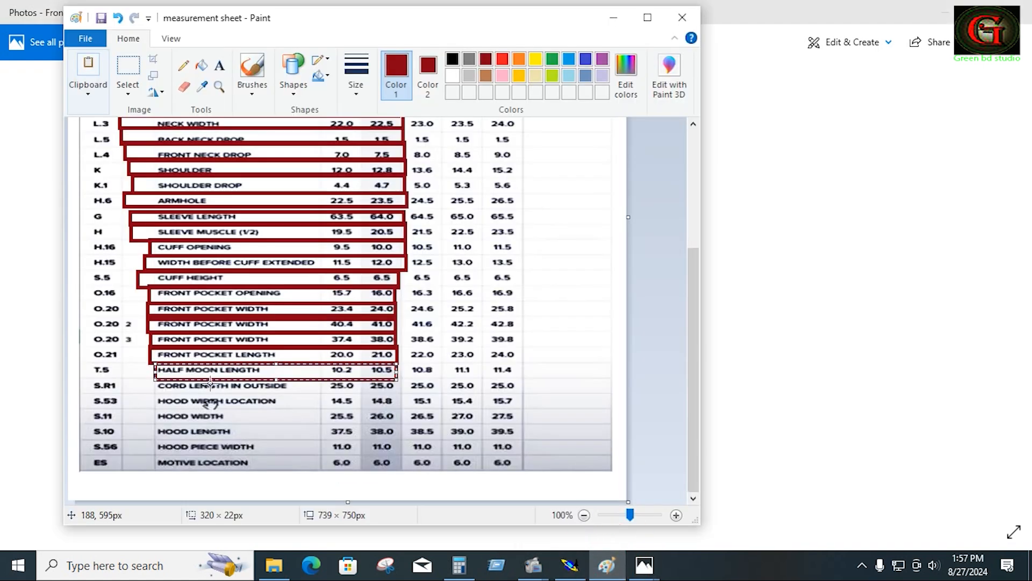
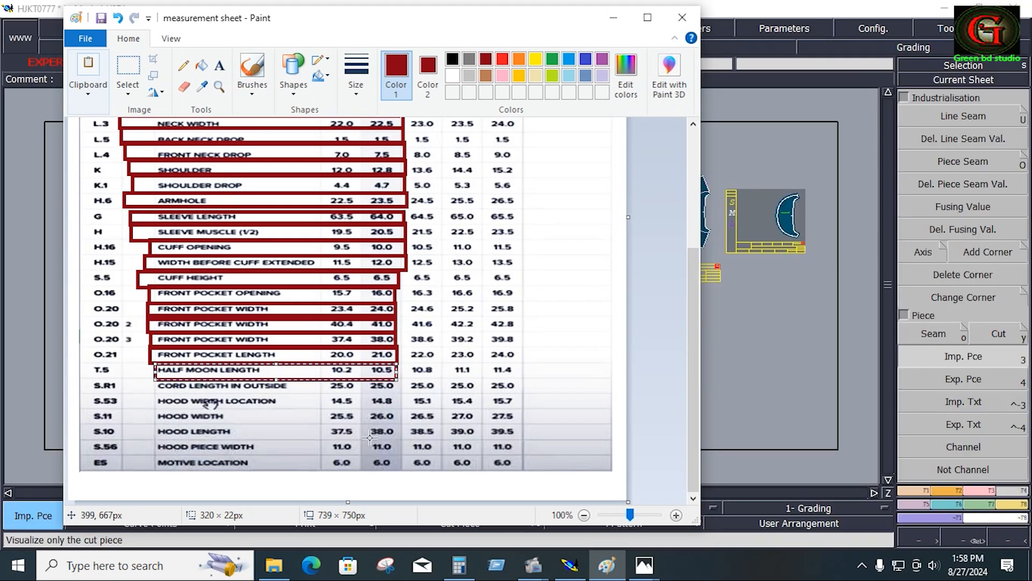
- Return from Paint to Modaris and draw a 38 cm horizontal hood base line beside the neck end of the body pattern
click(607, 564)
key(Home)
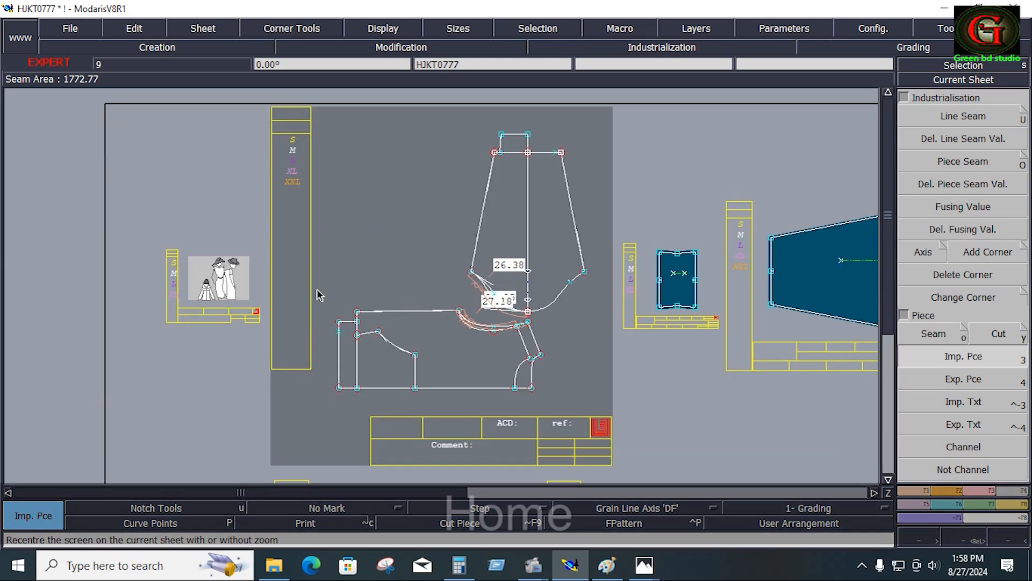
key(b)
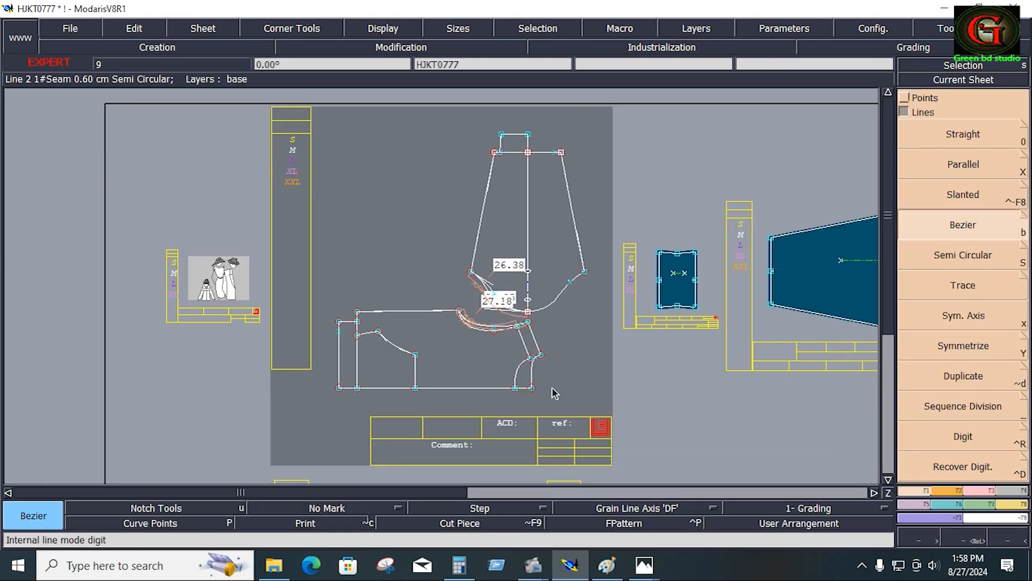
click(553, 387)
click(93, 86)
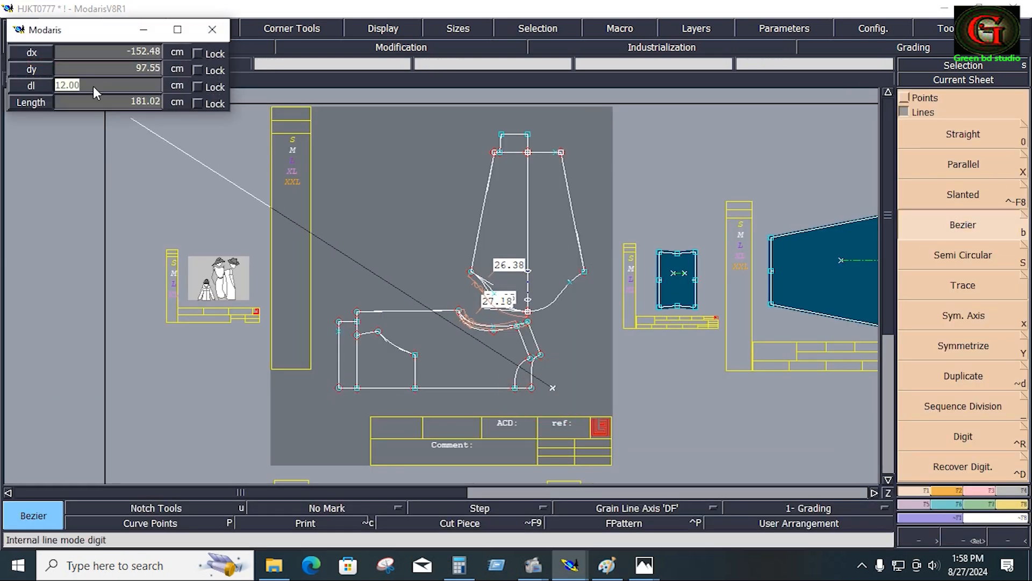
text(38)
key(Return)
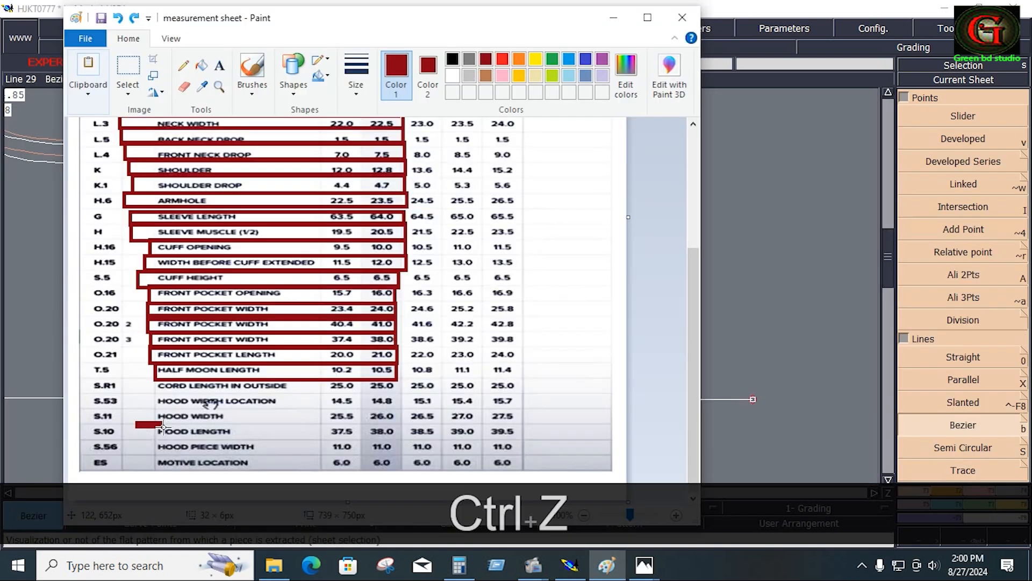
- In Paint, outline the HOOD LENGTH and HOOD WIDTH rows of the measurement sheet with dark red rectangles
drag(136, 423, 400, 439)
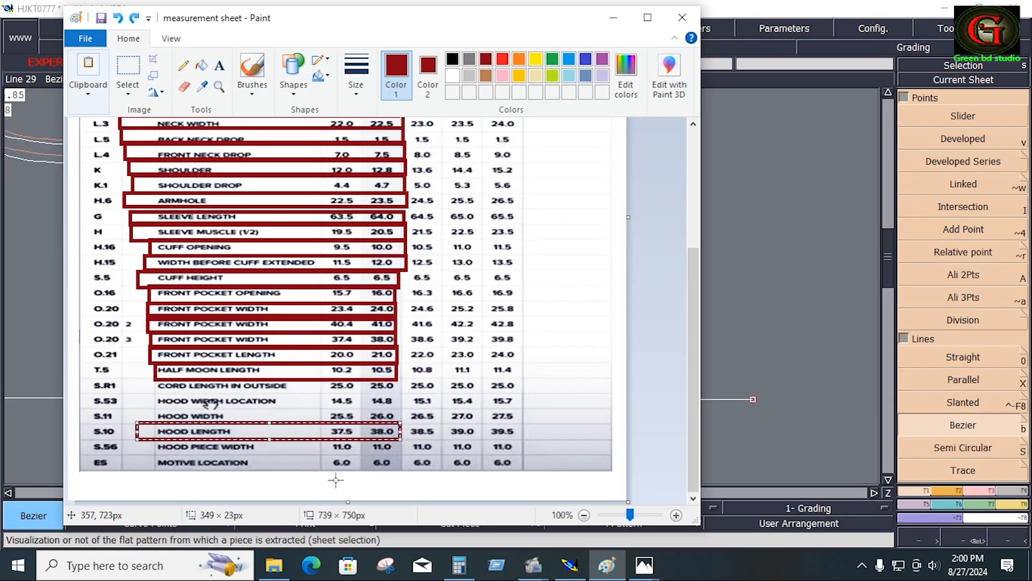
click(179, 415)
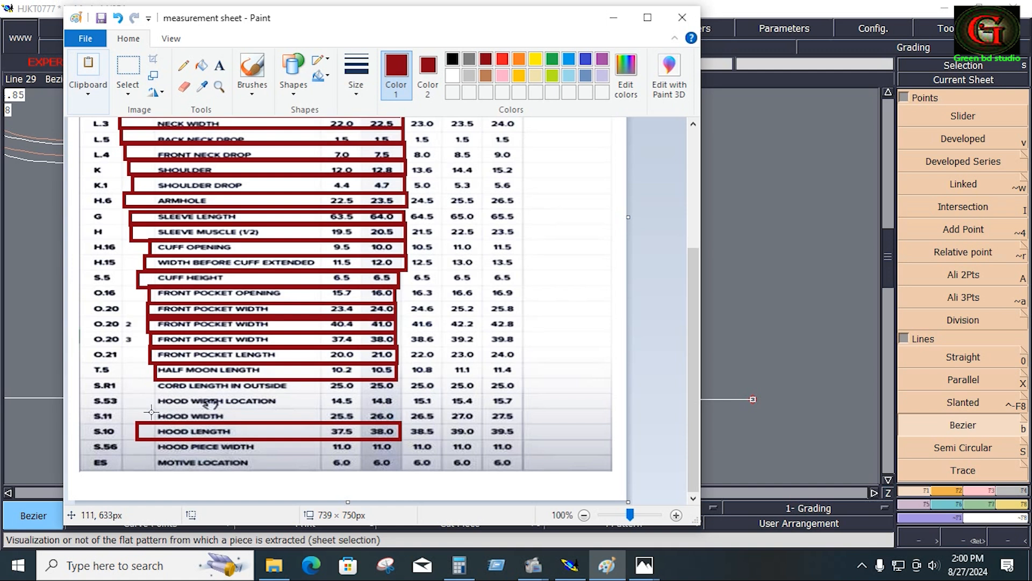
drag(152, 406, 400, 422)
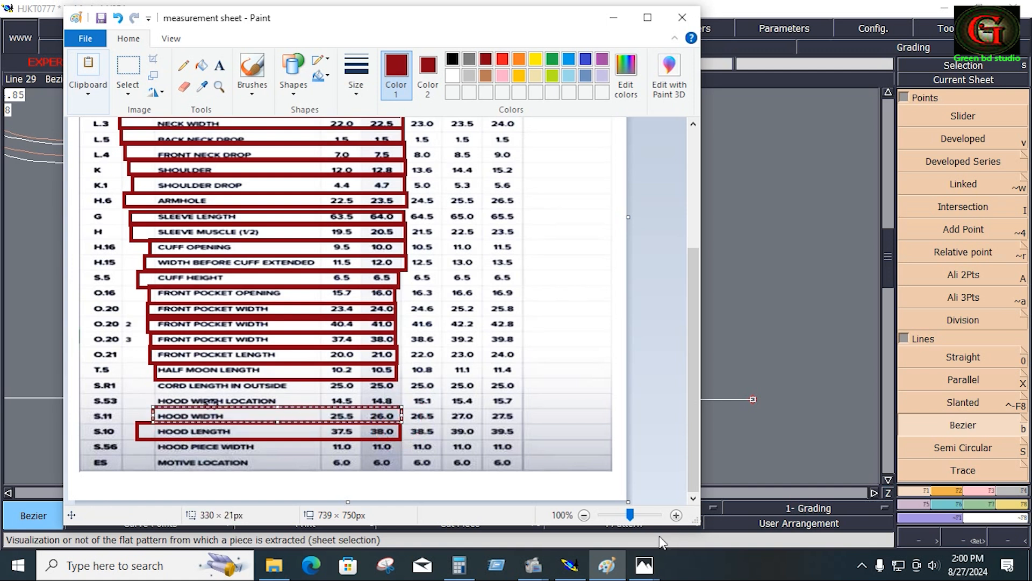
- Back in Modaris, add a developed point on the 38 cm base line at -14.5 cm from its right end
click(570, 564)
key(v)
click(752, 399)
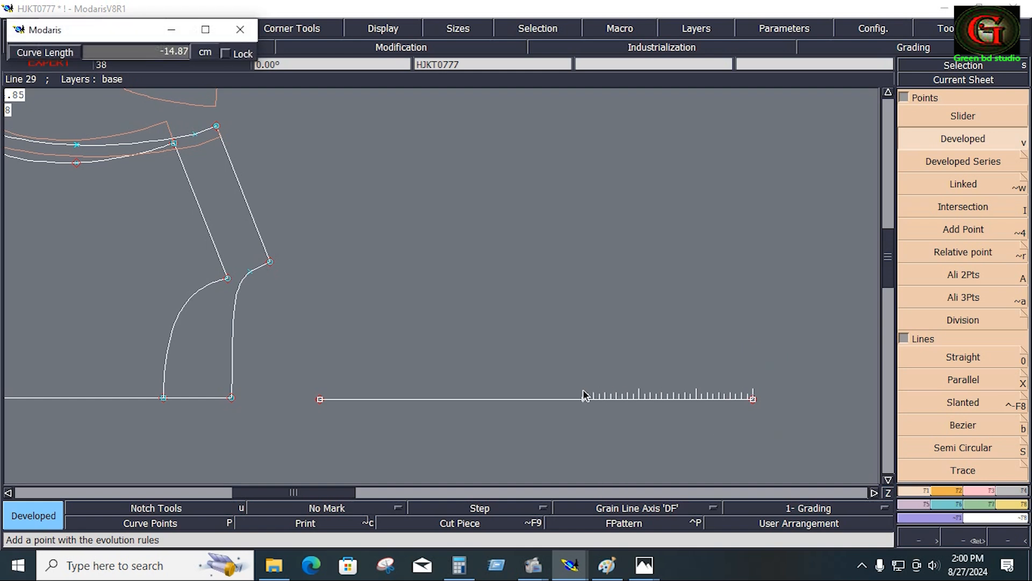
key(Down)
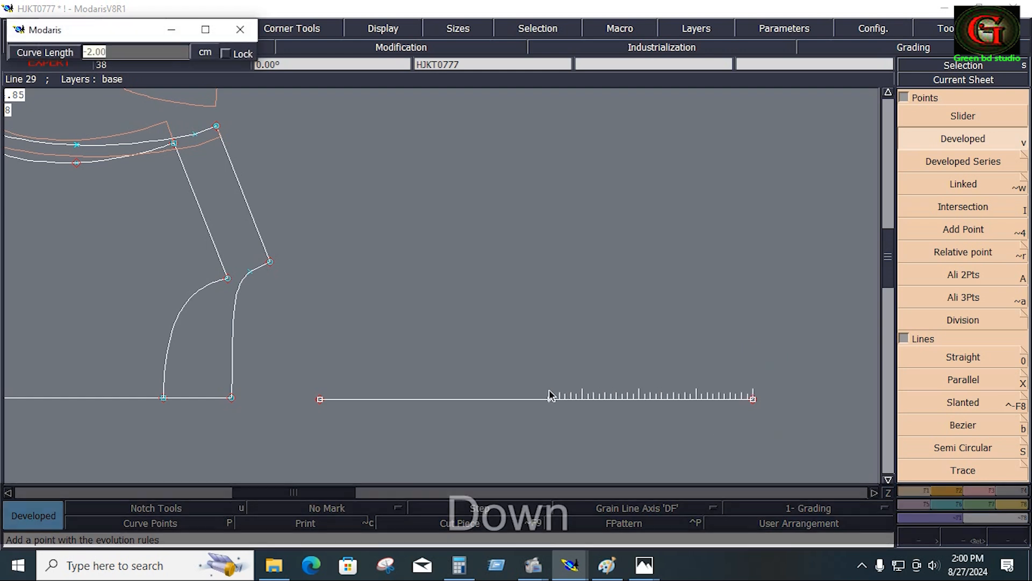
text(-14.5)
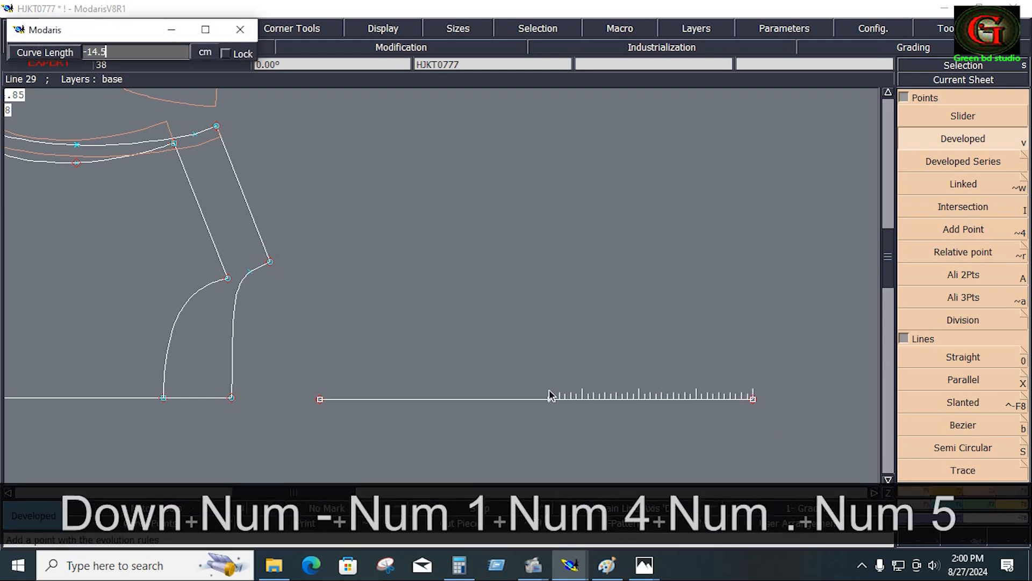
key(Return)
- Draw a 26 cm vertical hood width line upward from the developed point on the base line
key(b)
click(584, 399)
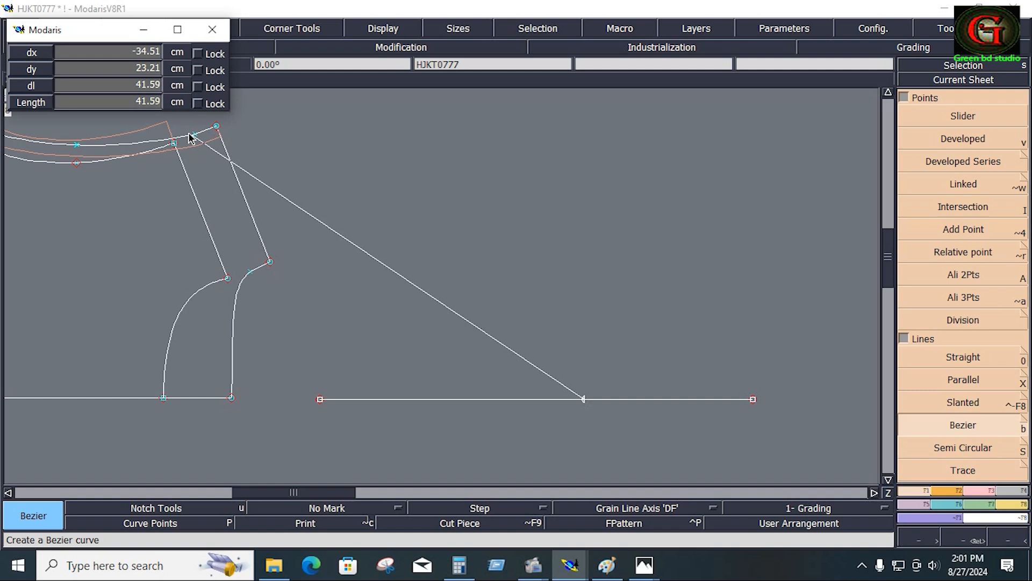
click(109, 86)
text(26)
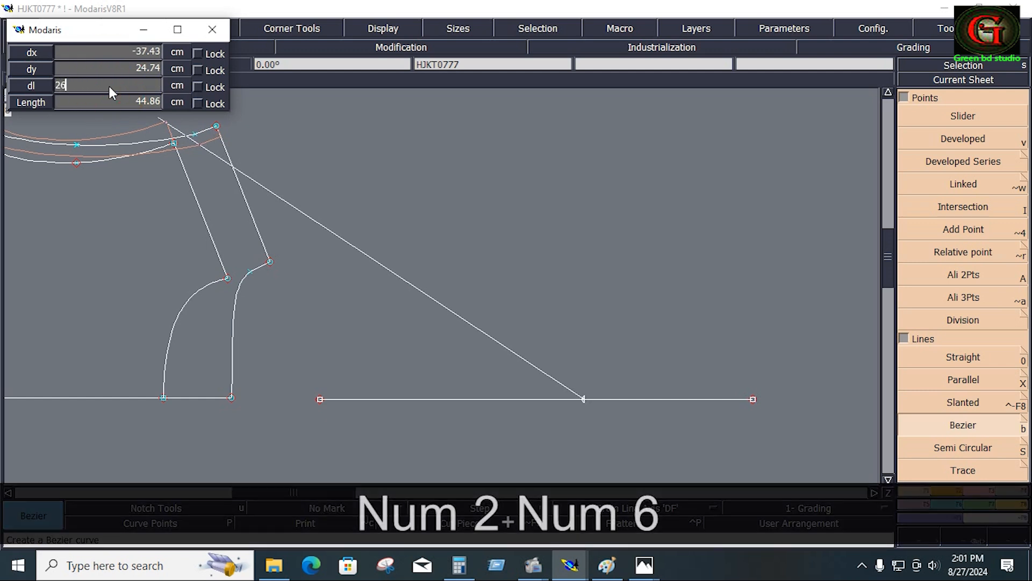
key(Return)
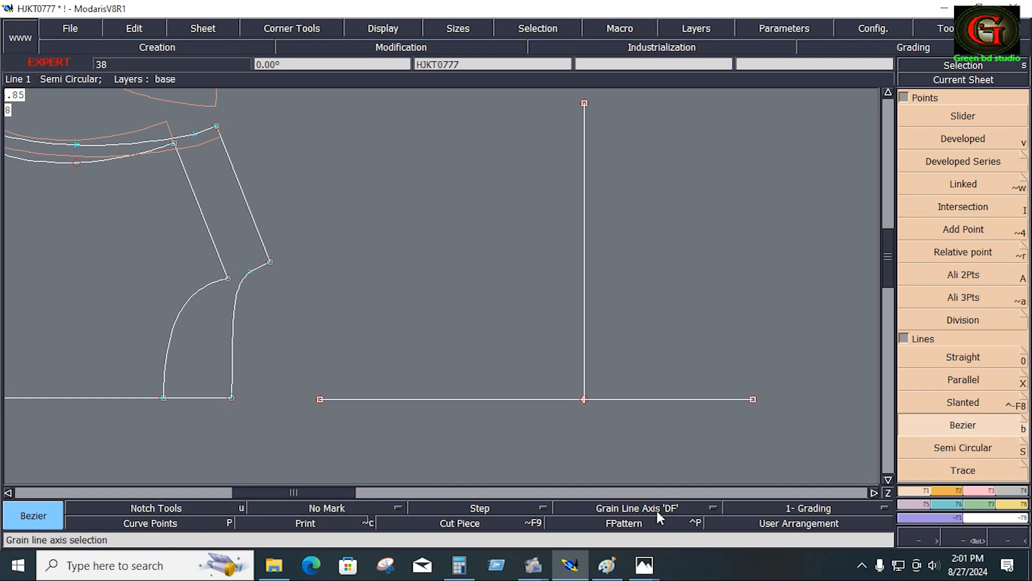
- Check the front hoodie photo in Photos, return to Modaris and add dynamic length measures to both neckline curves
mouse_move(640, 569)
click(725, 516)
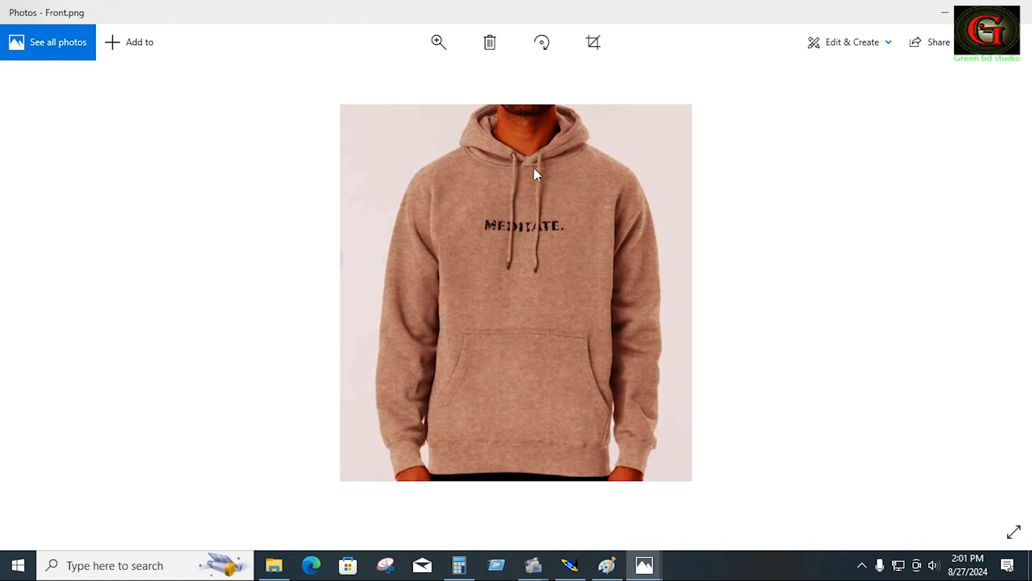
key(alt+Tab)
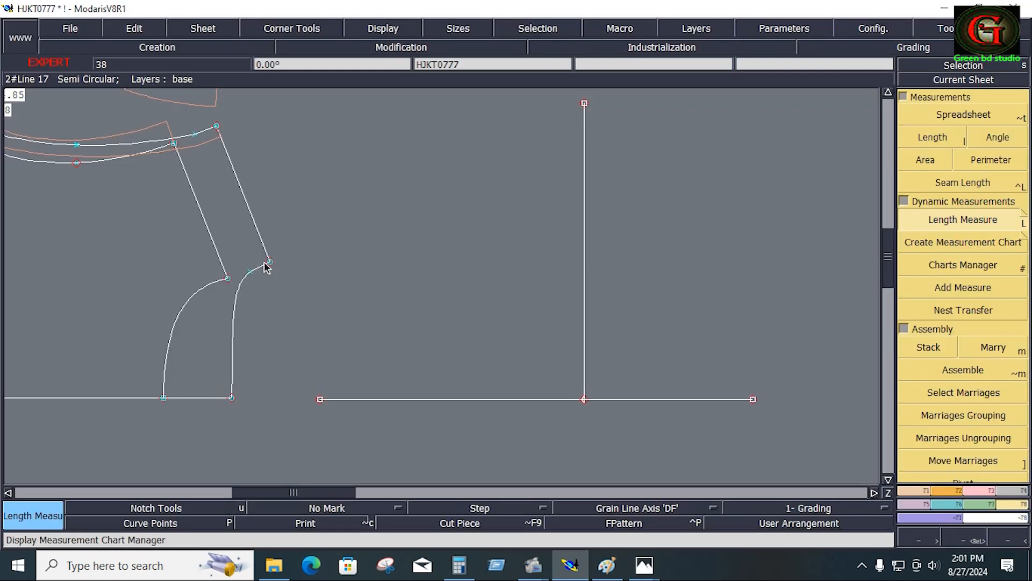
click(243, 383)
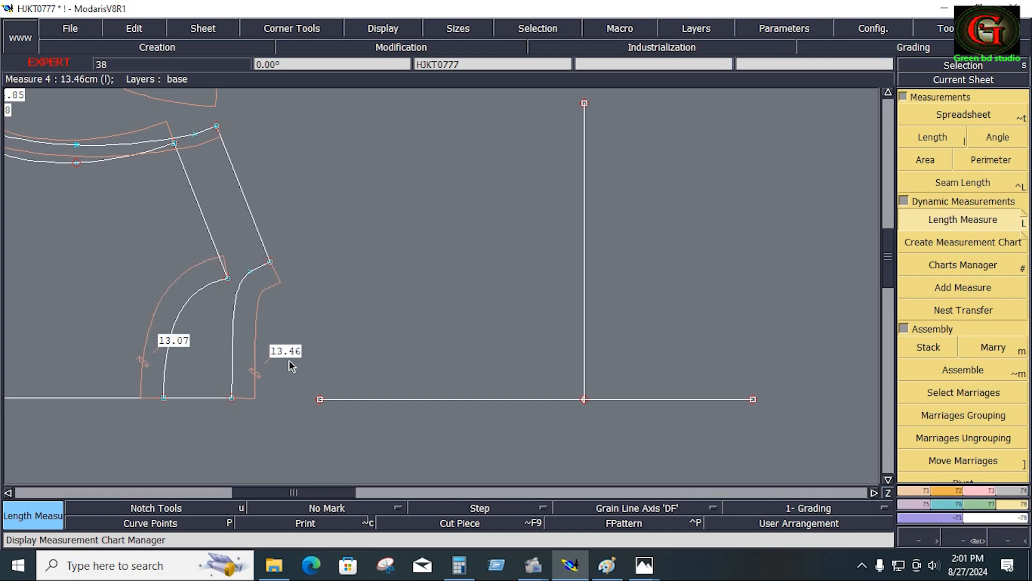
key(F1)
click(965, 424)
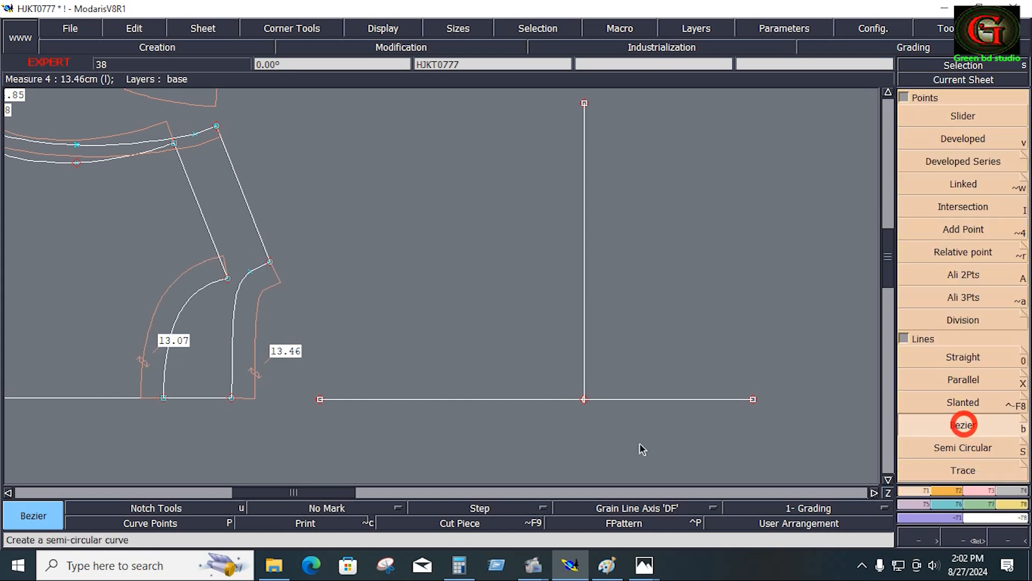
click(164, 397)
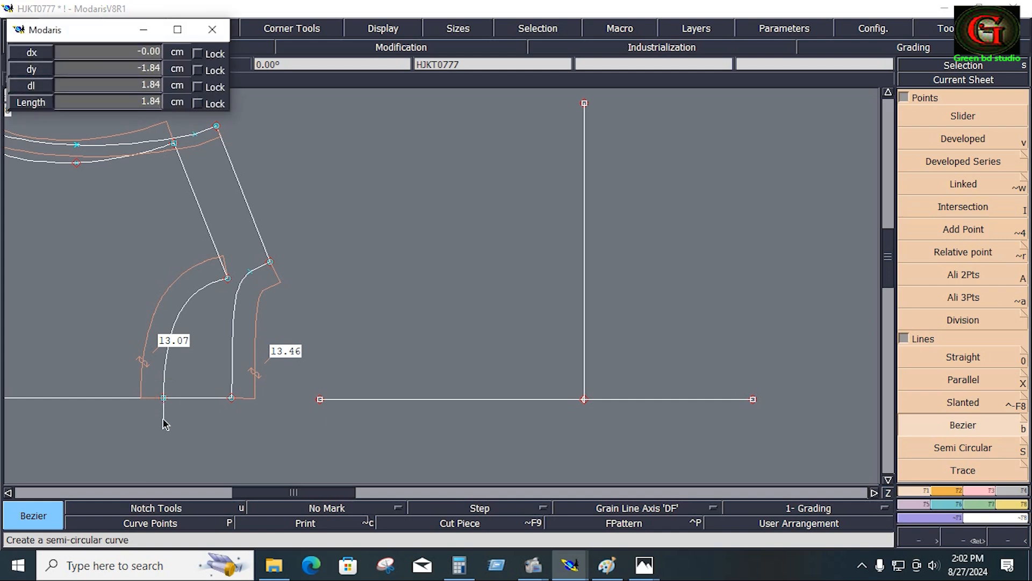
click(163, 419)
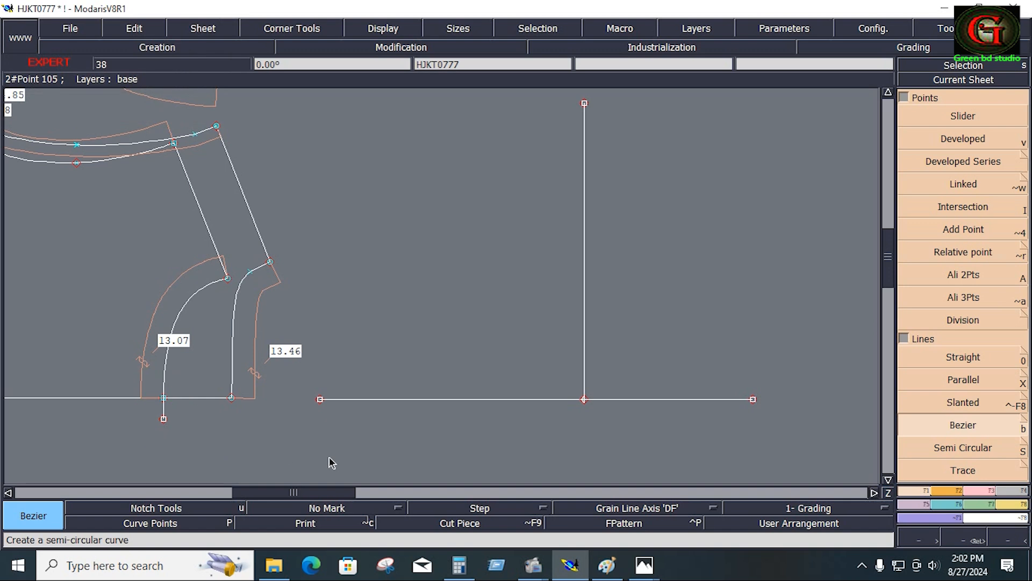
key(ctrl+z)
- Draw a vertical line upward from the left end of the hood base line, slightly longer than the 26 cm width line
click(320, 399)
click(95, 86)
text(26.00)
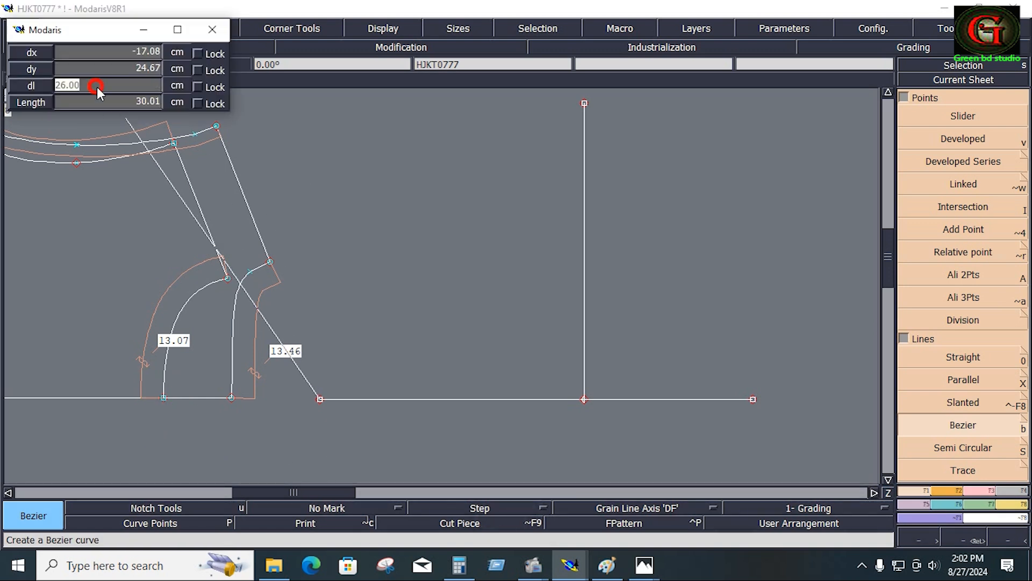
key(Return)
- Create a parallel to the hood's left vertical line at a distance of -6 cm
key(x)
click(320, 237)
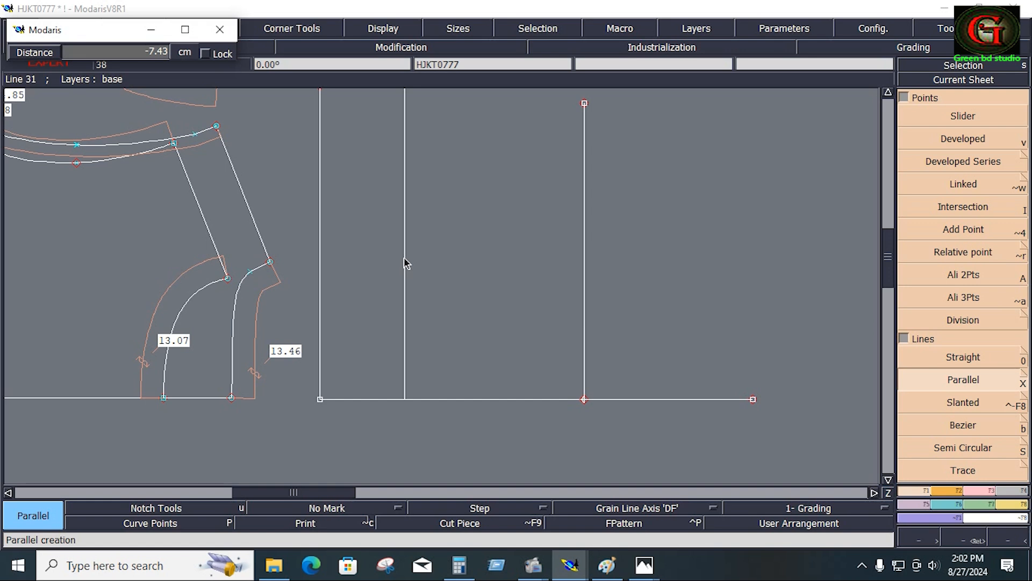
text(-10.50)
key(Down)
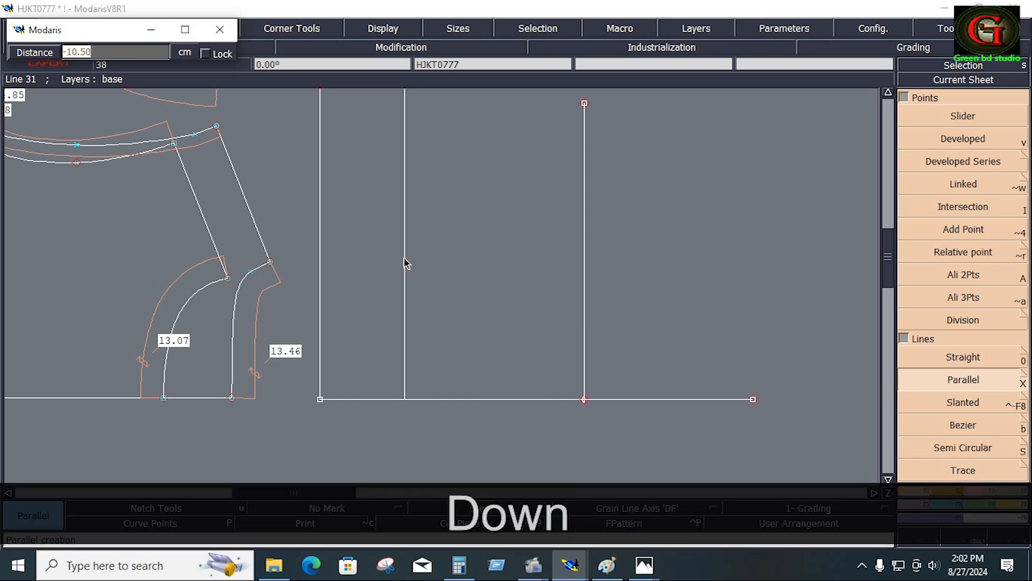
key(KP_Subtract)
key(KP_6)
- Draw a diagonal Bezier line from the base line's left end to the parallel's upper end and add a length measure to it
key(Home)
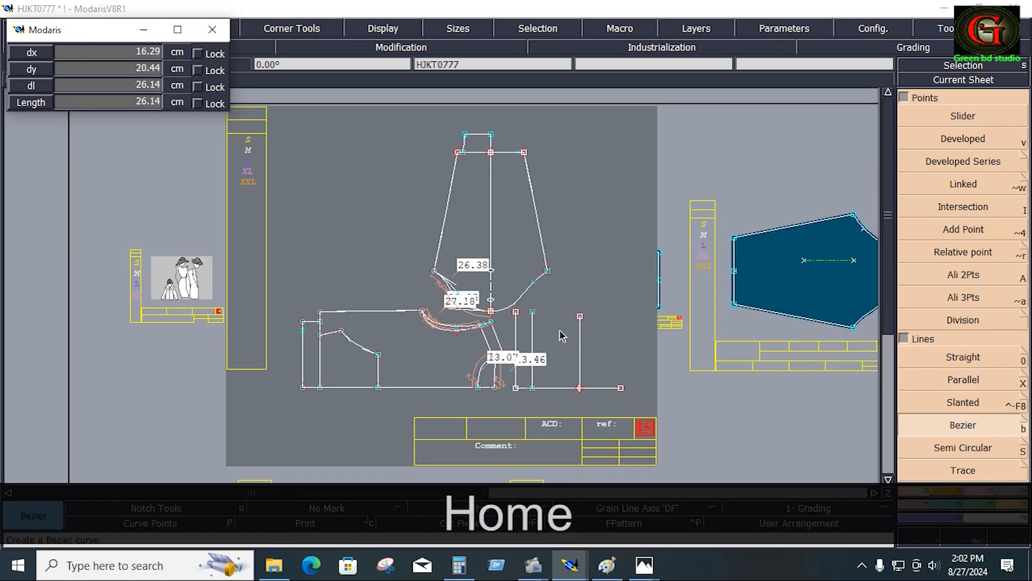
click(531, 312)
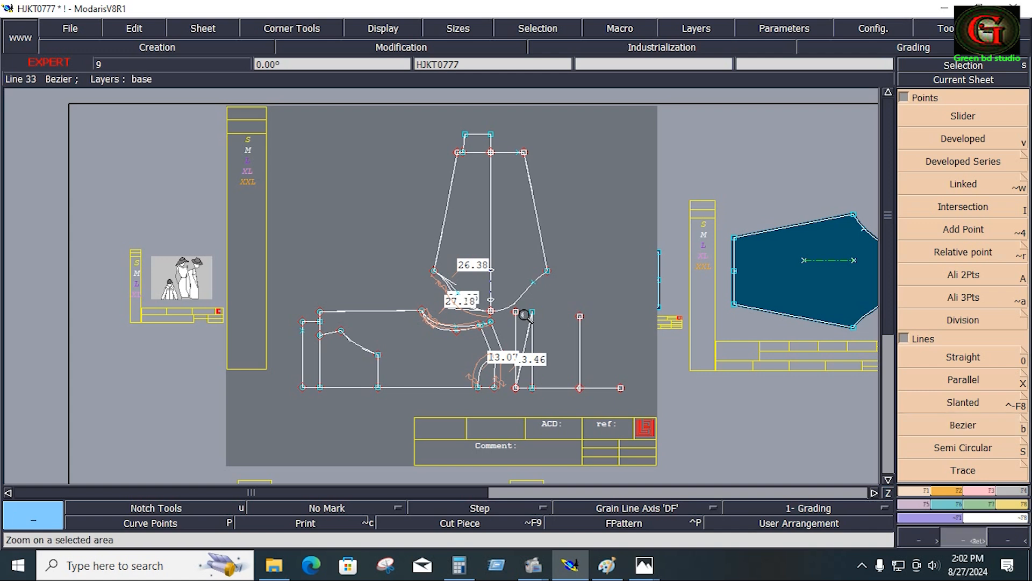
key(Return)
click(963, 219)
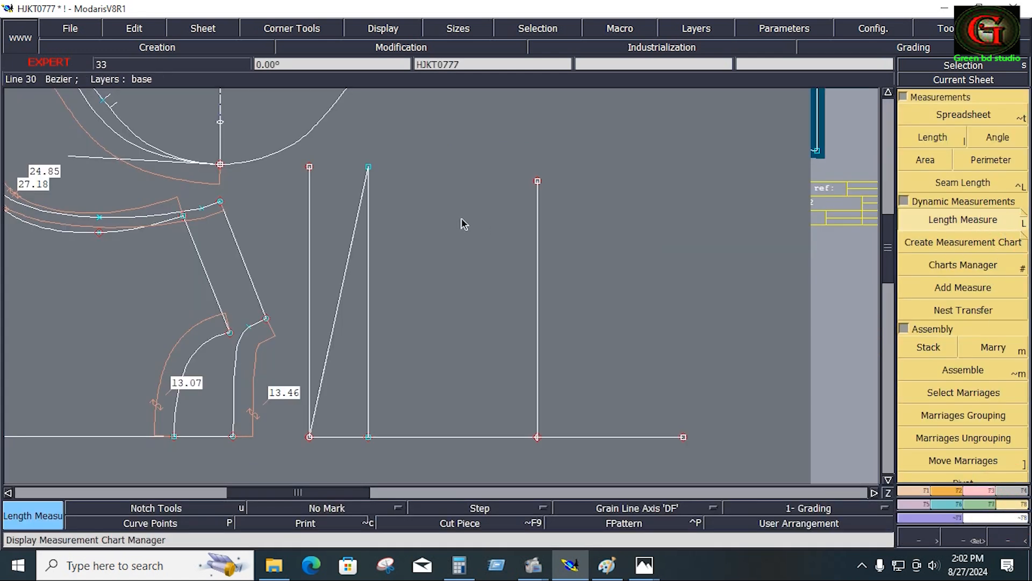
click(369, 167)
- Reshape the diagonal line into a smooth S-shaped hood neckline curve, vertical at both ends
key(r)
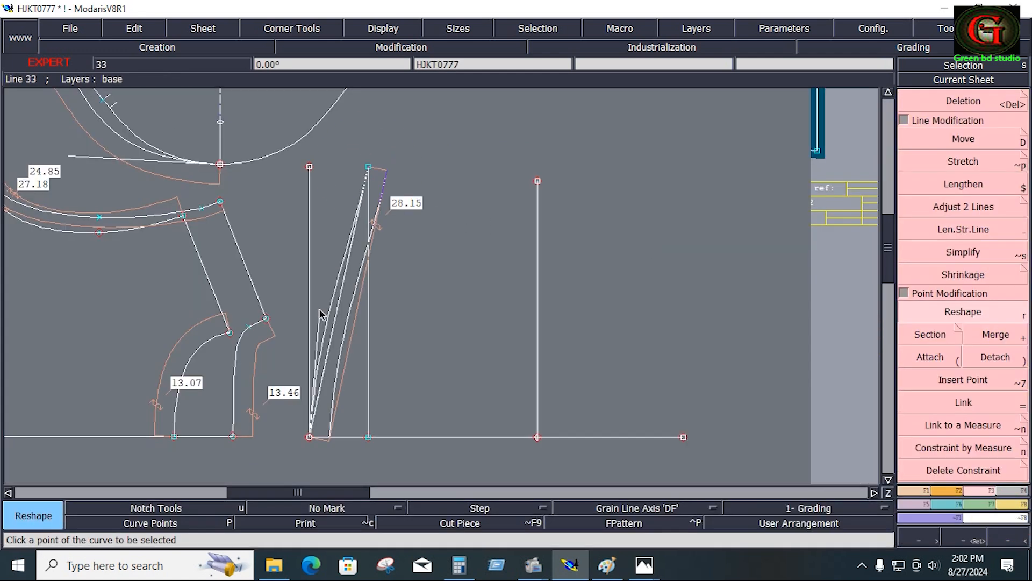
click(316, 303)
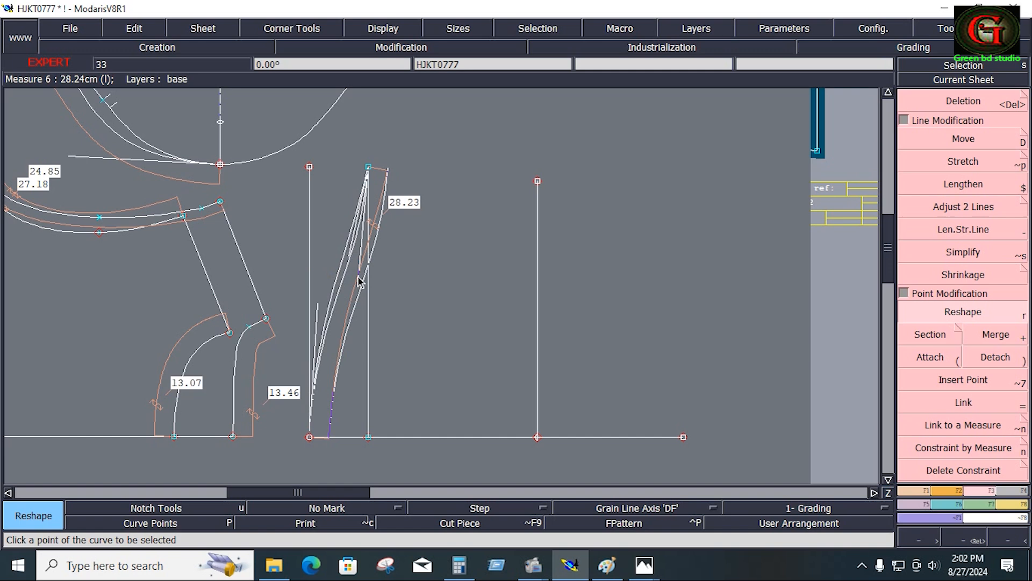
click(311, 341)
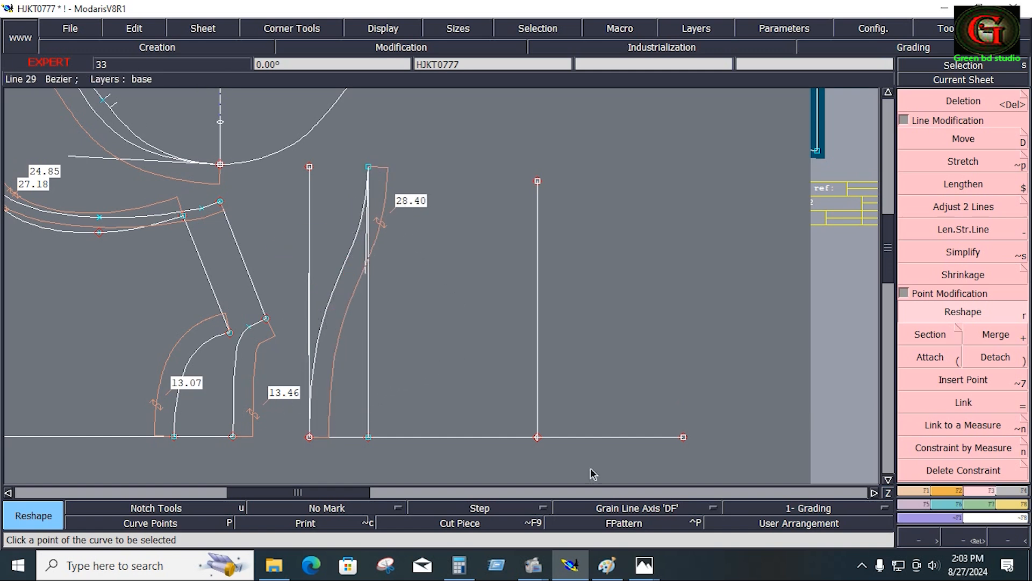
- Reshape the upper end point of the hood neckline curve with dx 0 and dy -1 cm
click(976, 489)
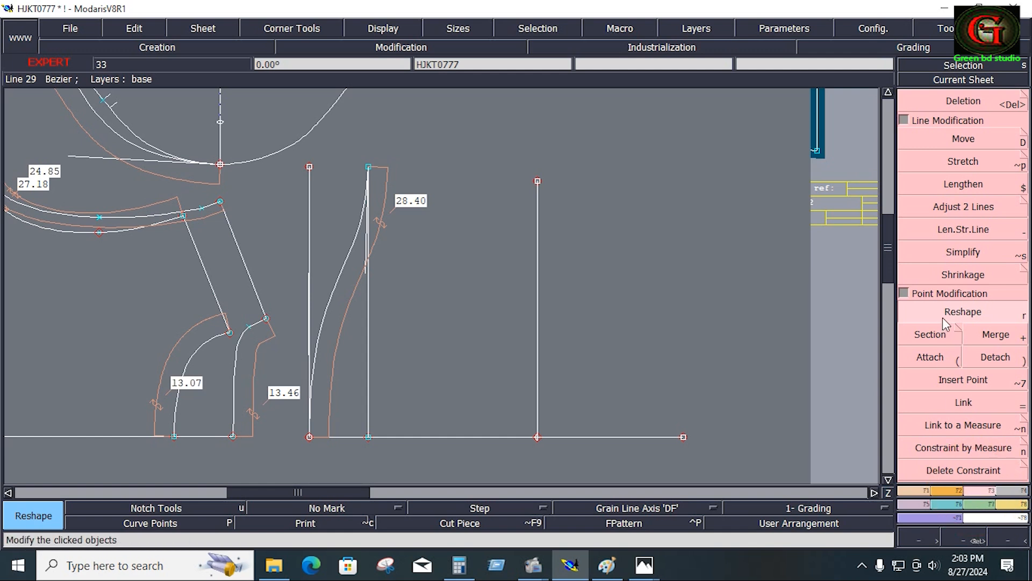
click(943, 316)
click(370, 171)
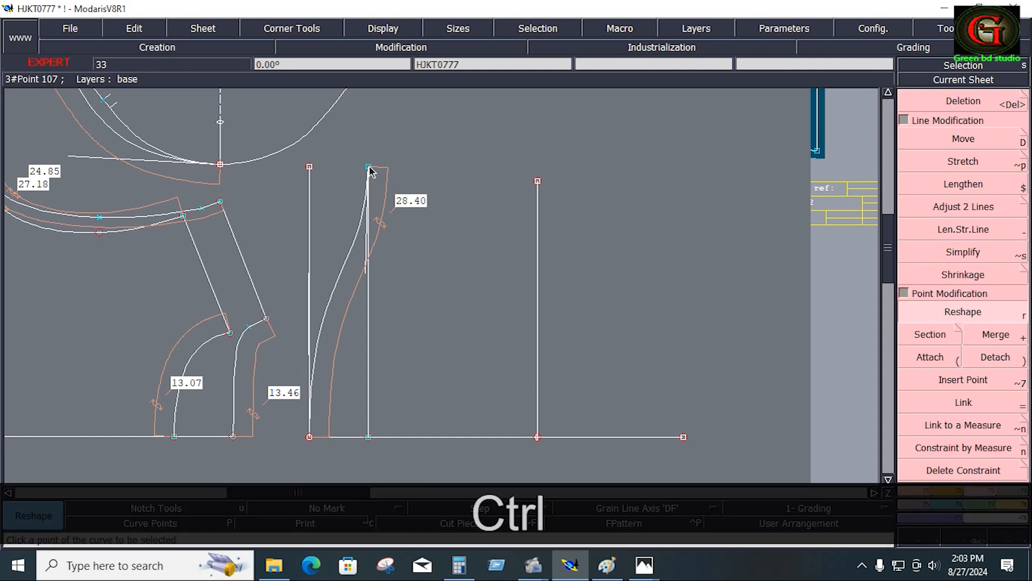
key(KP_0)
key(Down)
text(-1)
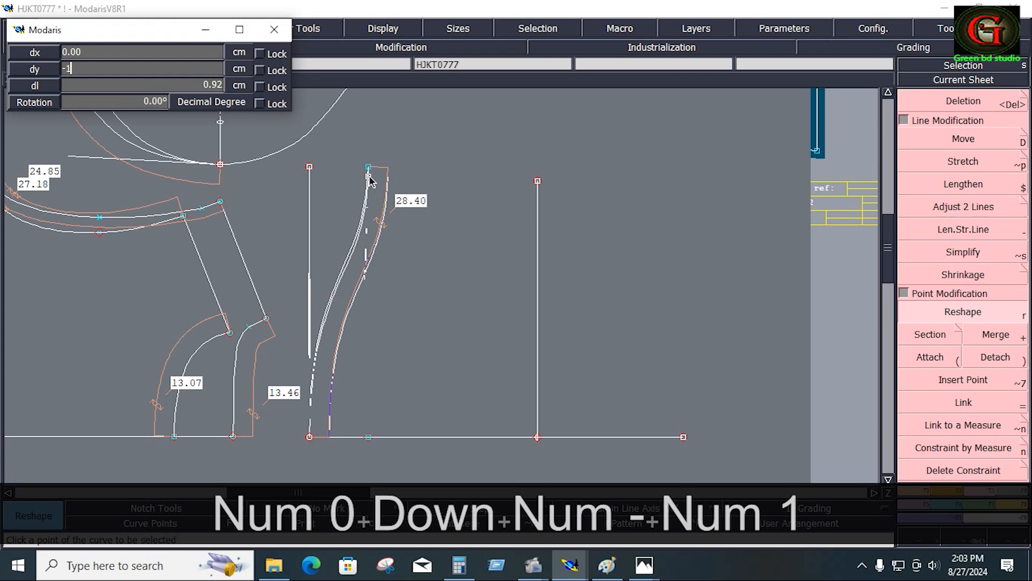
key(Return)
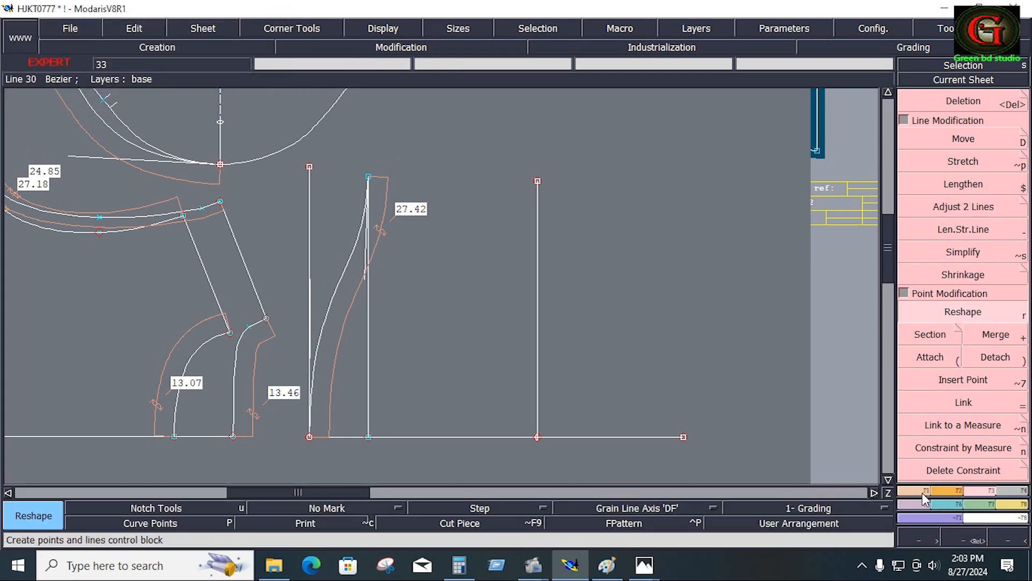
- Draw a Bezier line from the hood neckline curve's upper end through the middle vertical's upper end to the base line's right end
click(921, 490)
click(973, 427)
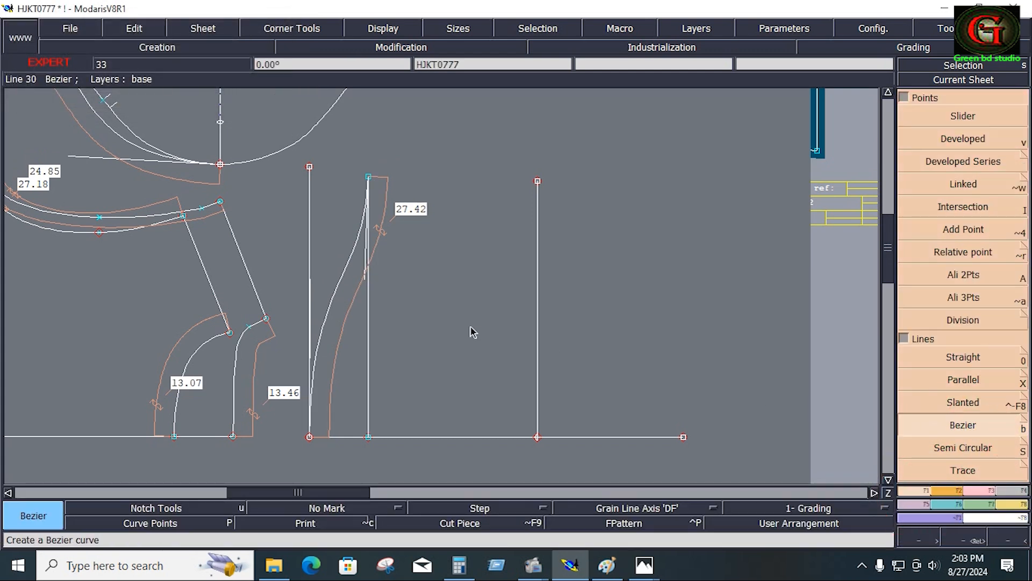
click(368, 177)
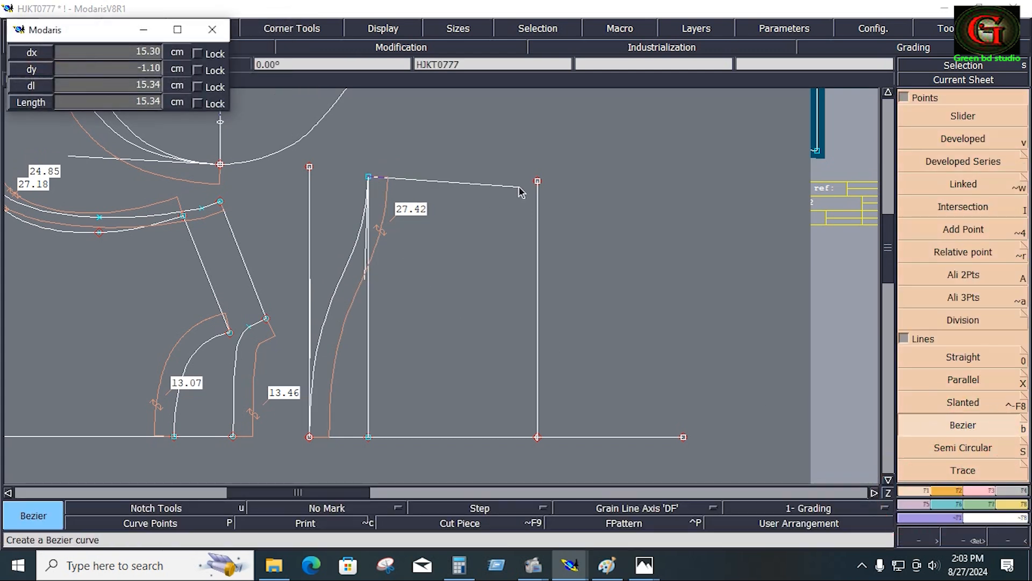
click(537, 181)
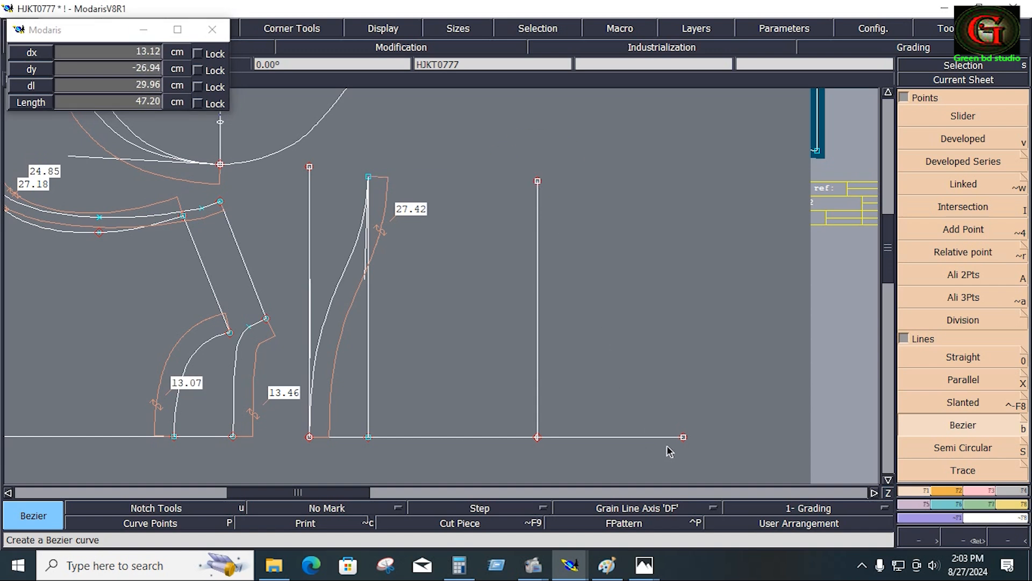
click(683, 437)
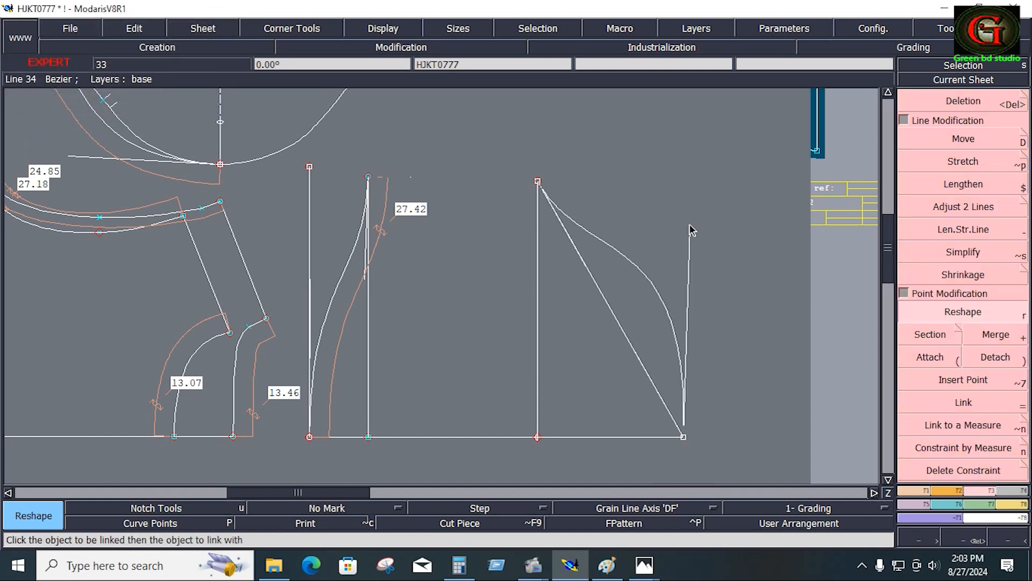
- Reshape the slanted segment into a rounded hood back, nearly vertical at the base line and nearly horizontal at the middle vertical
click(690, 225)
click(584, 261)
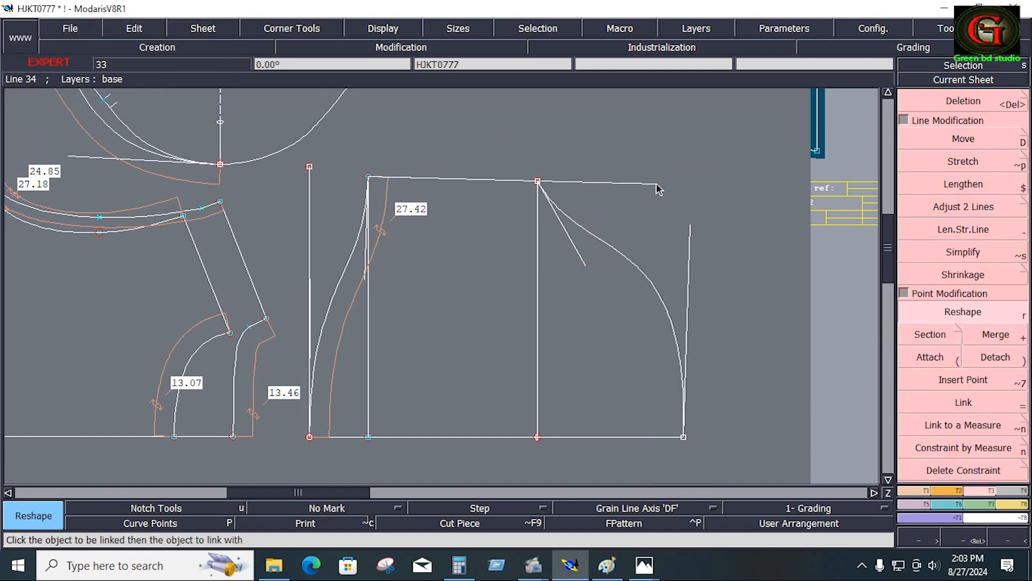
click(638, 177)
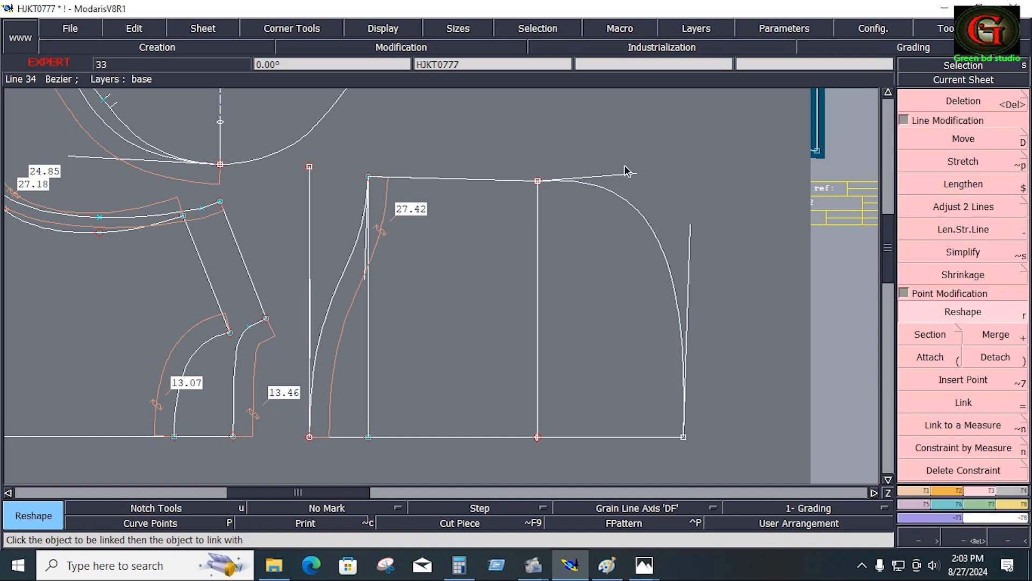
click(632, 202)
- Smooth the hood outline's top segment with a slight dip and widen the rounded back beyond the base line's end, with a horizontal tangent at the middle point
click(424, 178)
click(426, 185)
click(481, 179)
click(481, 183)
click(631, 202)
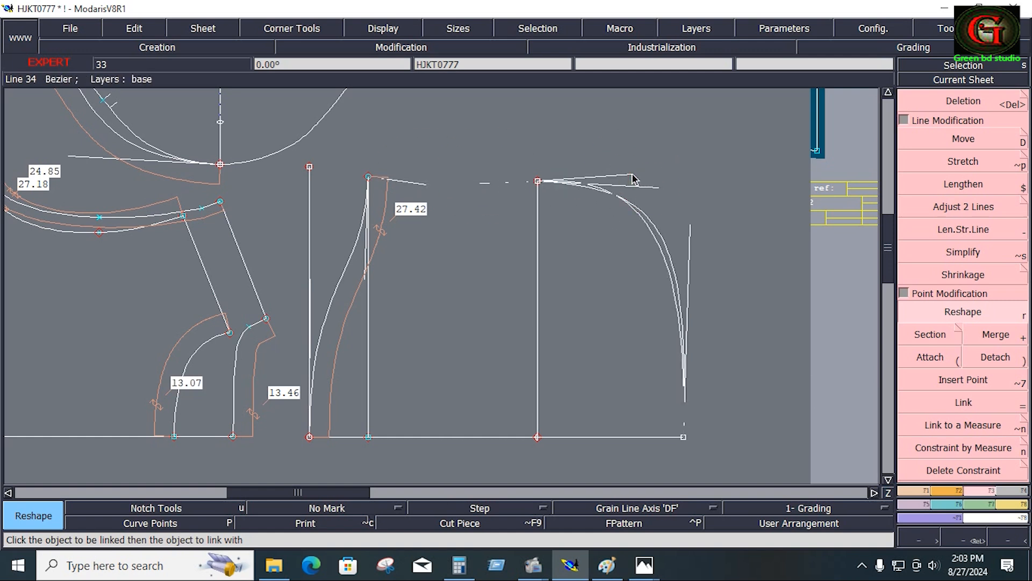
click(632, 174)
click(691, 225)
click(710, 221)
click(632, 174)
click(645, 191)
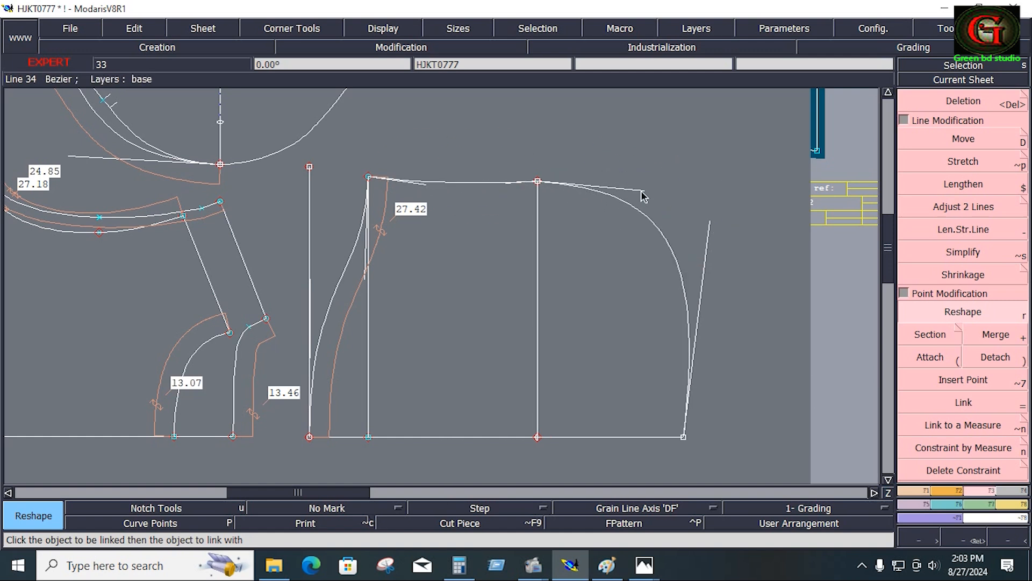
click(631, 180)
click(731, 241)
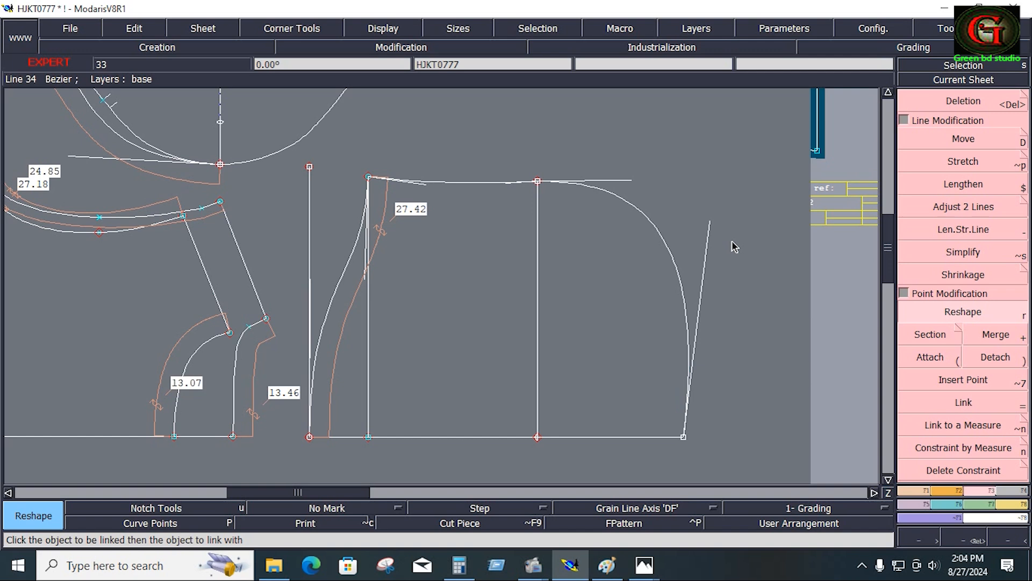
- Save the hooded jacket model HJKT0777 in the save directory
click(71, 29)
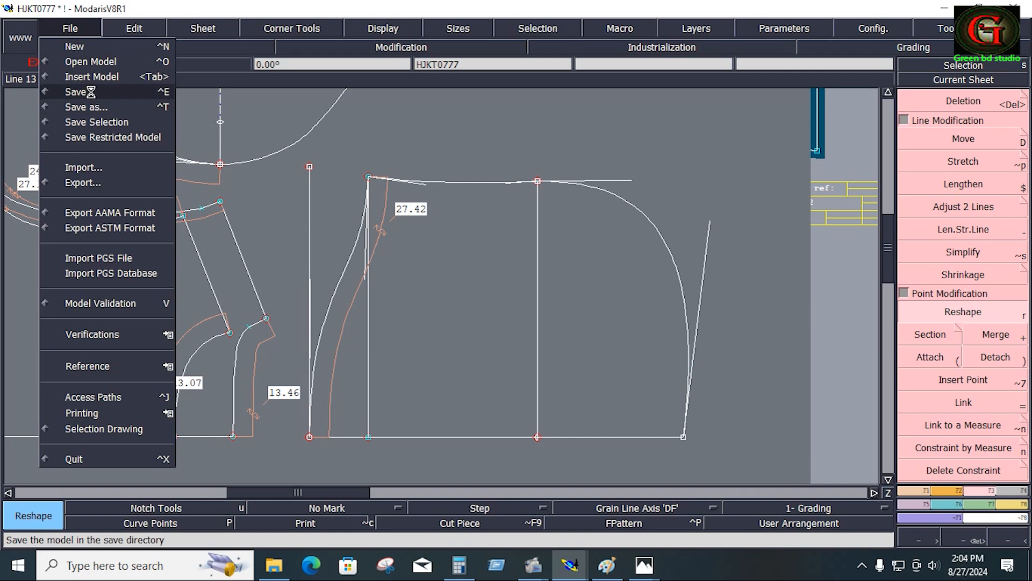
click(80, 91)
click(421, 370)
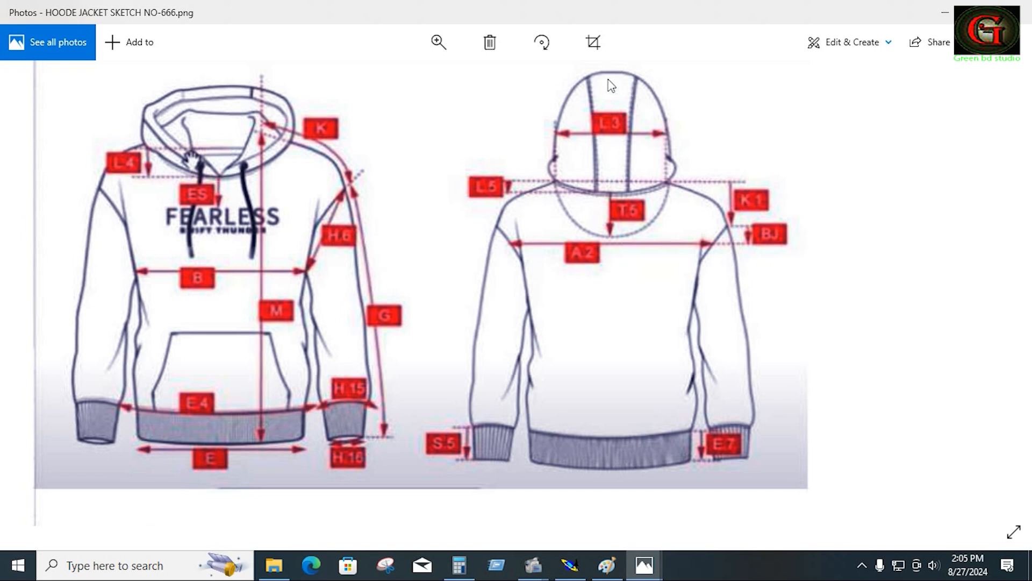
- Check the hood piece width on the measurement sheet and add a developed point on the base line at -5.5 cm from its right end
key(alt+Tab)
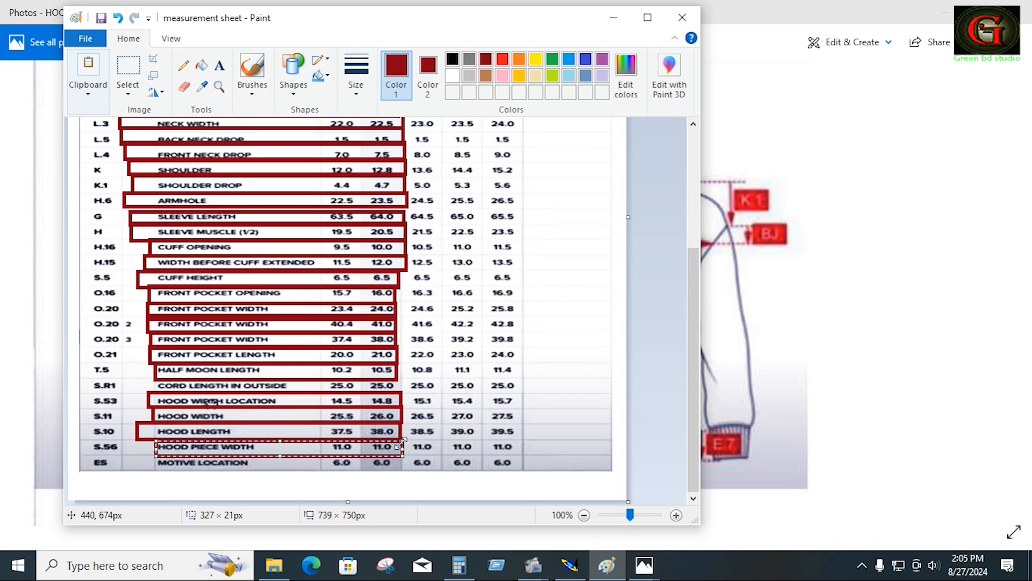
key(alt+Tab)
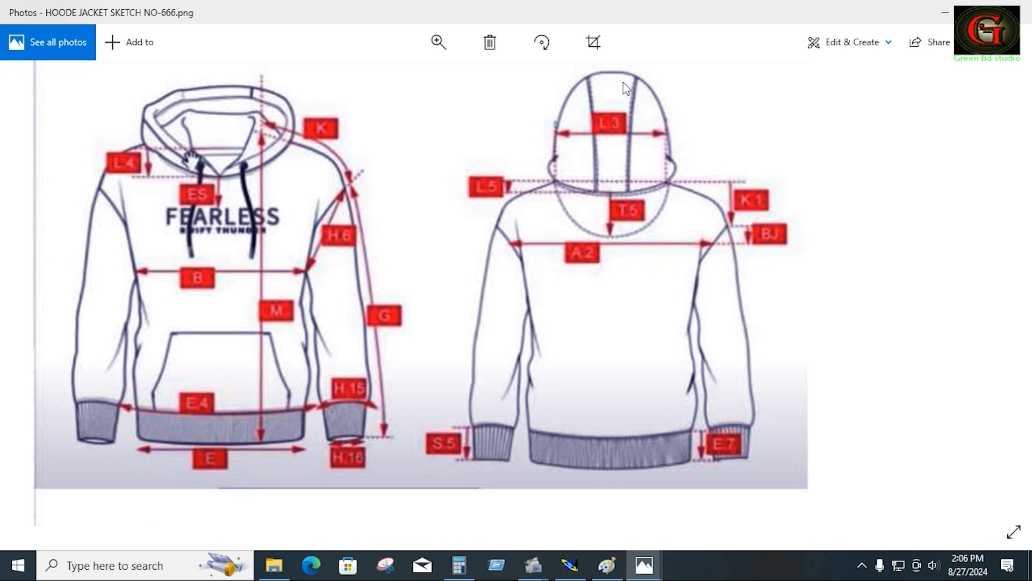
key(alt+Tab)
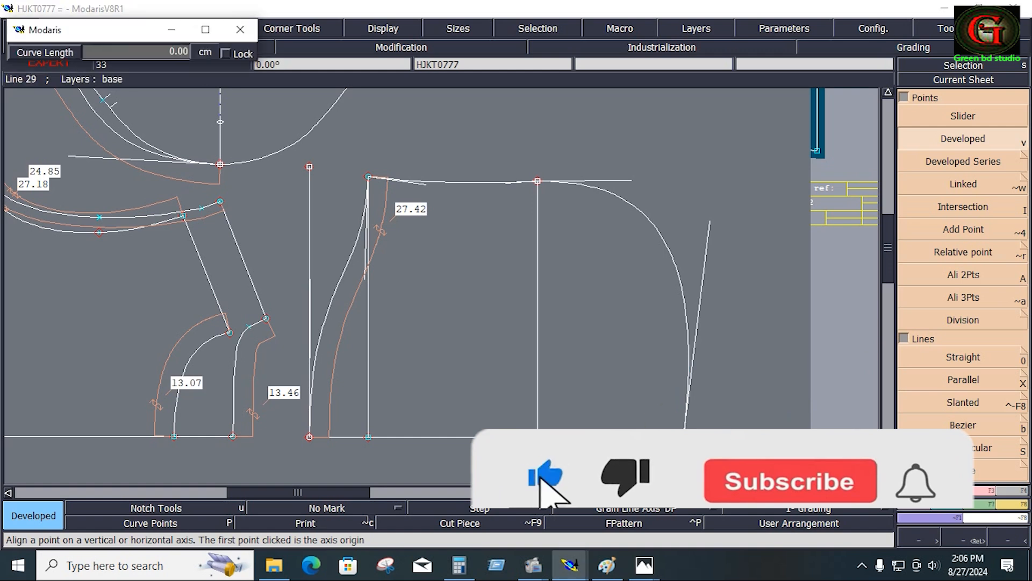
key(space)
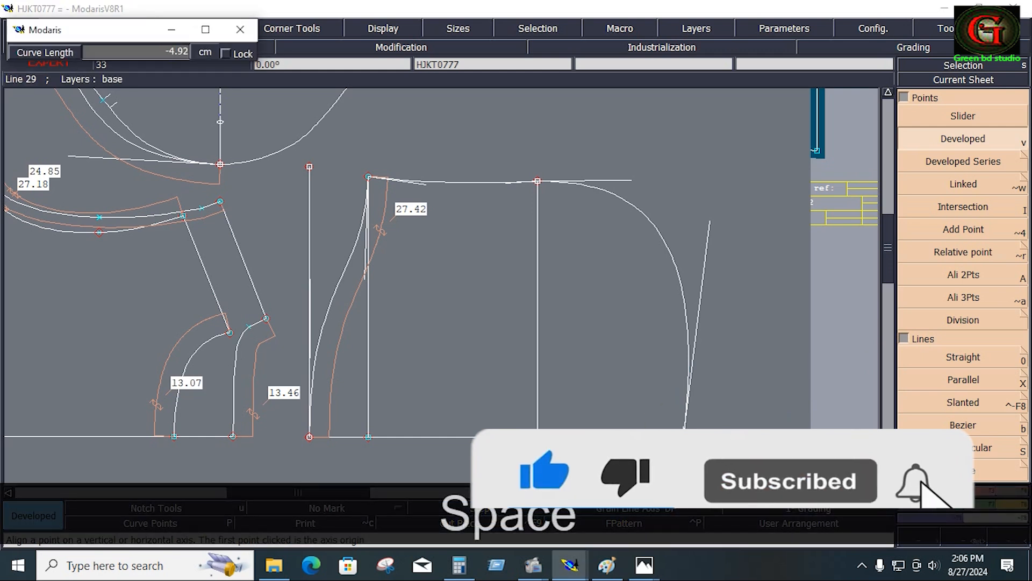
key(Down)
text(-)
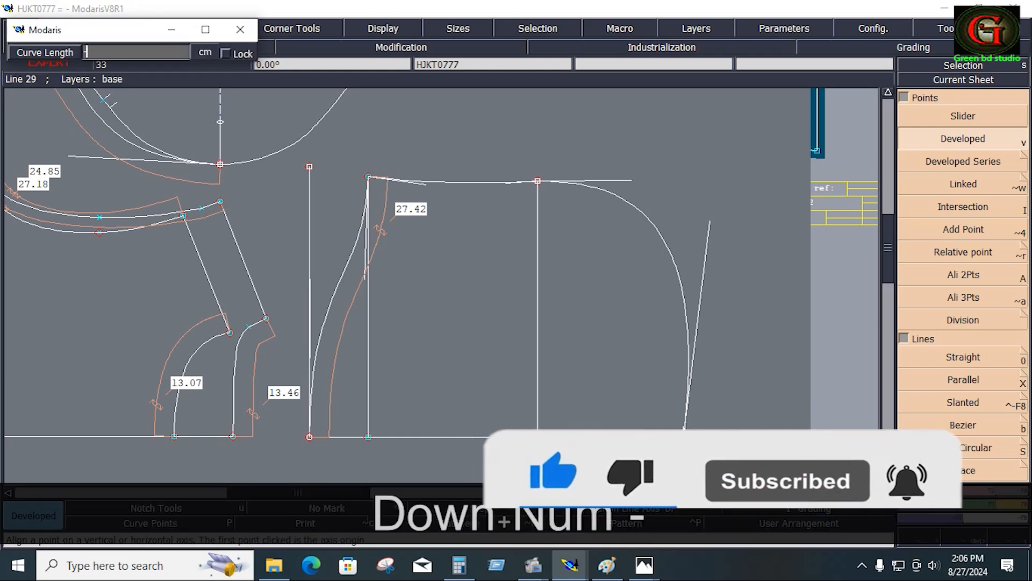
text(5.5)
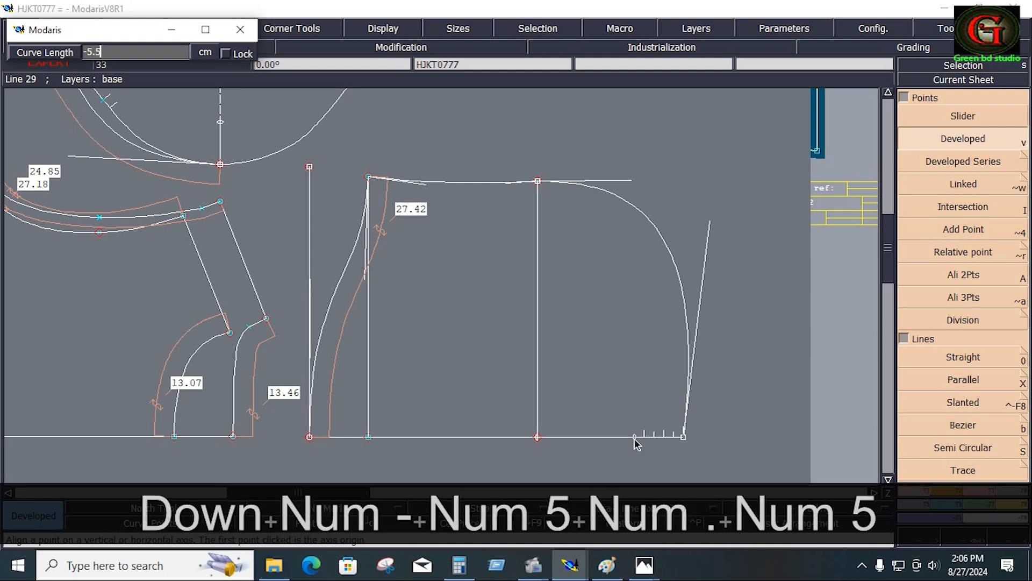
key(Return)
- Add a developed point on the hood neckline curve at -3 cm from its upper end
key(space)
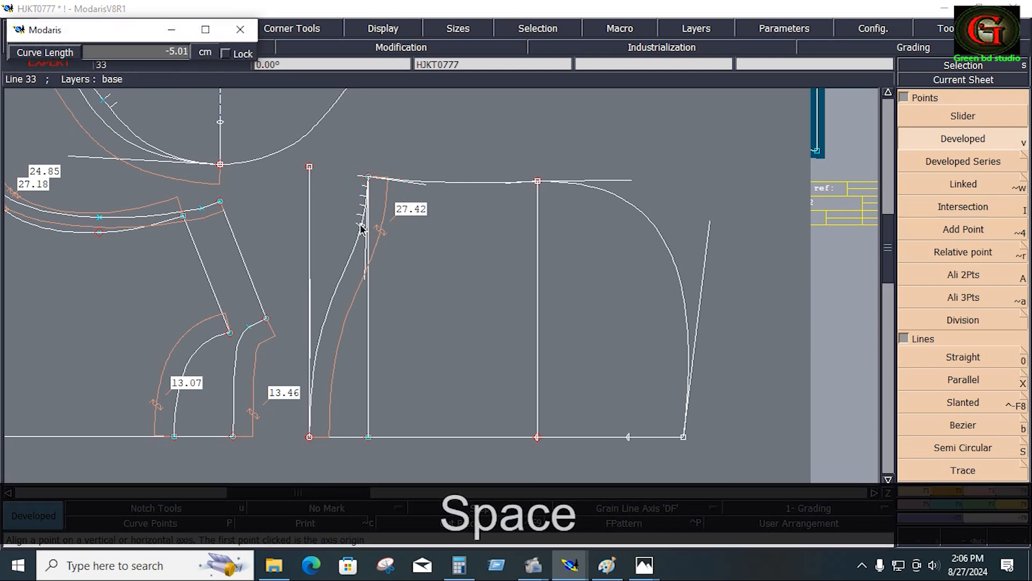
key(Down)
text(-3)
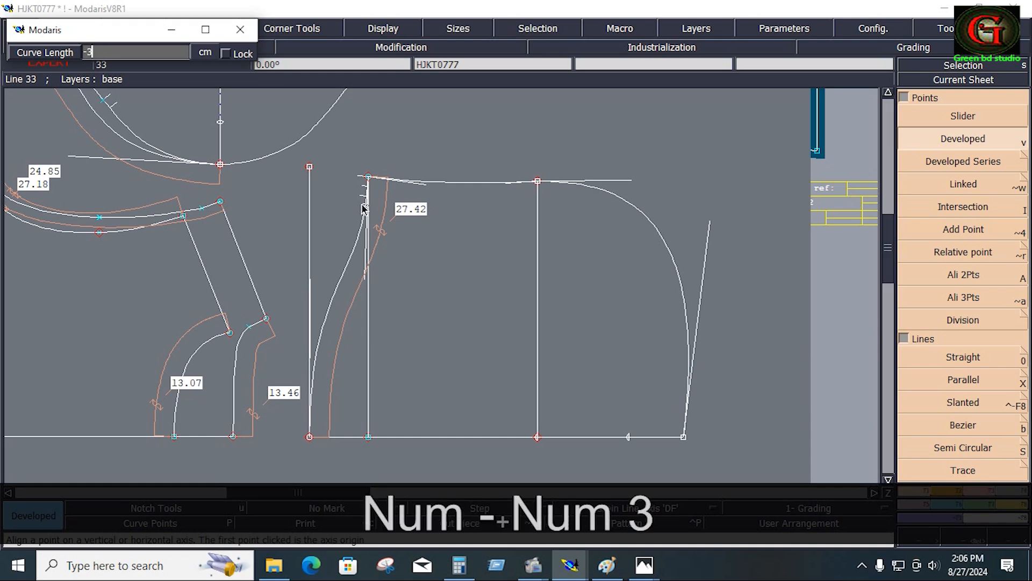
key(Return)
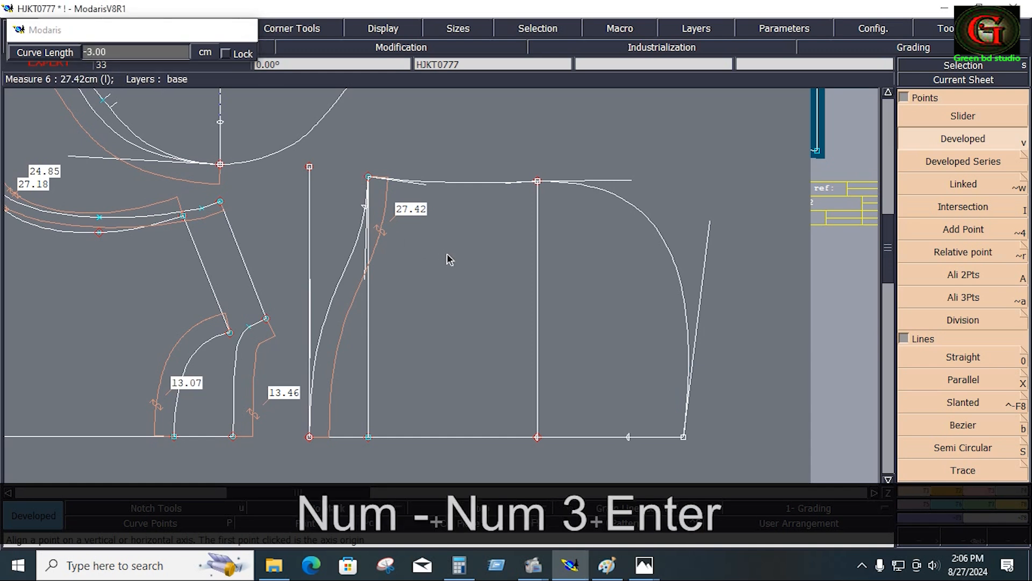
- Draw a Bezier line between the two developed points and bow it outward into an inner curve following the hood outline
click(365, 206)
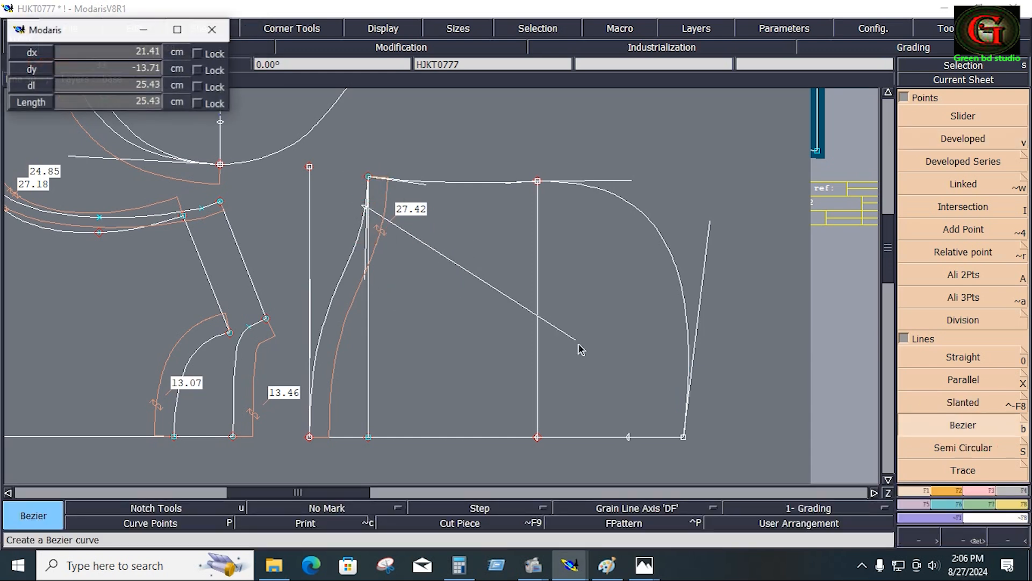
click(629, 437)
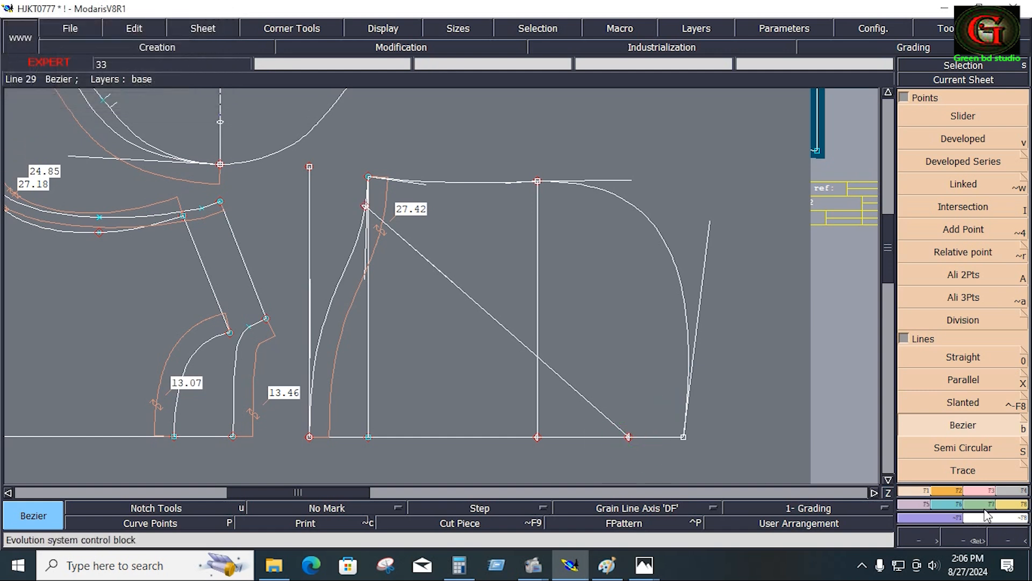
key(r)
click(449, 281)
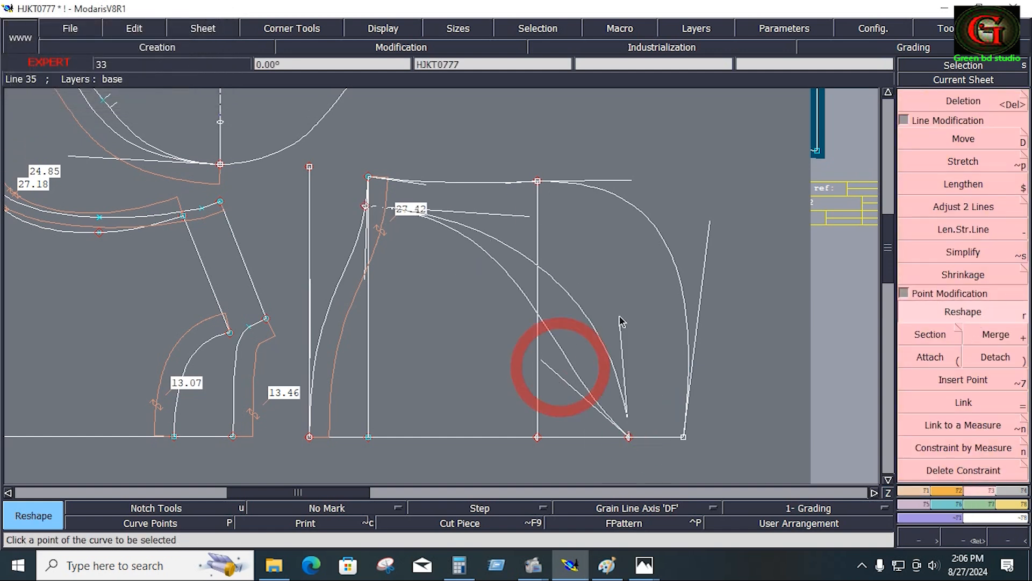
click(658, 172)
- Refine the inner hood curve's end tangents for a smooth top and a fuller back that follow the outer outline
click(521, 223)
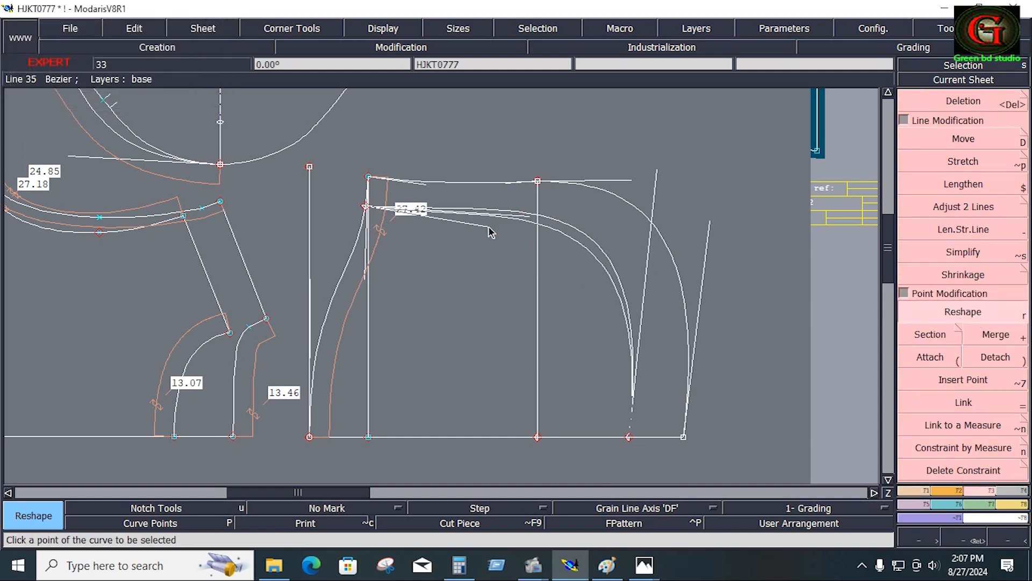
click(661, 143)
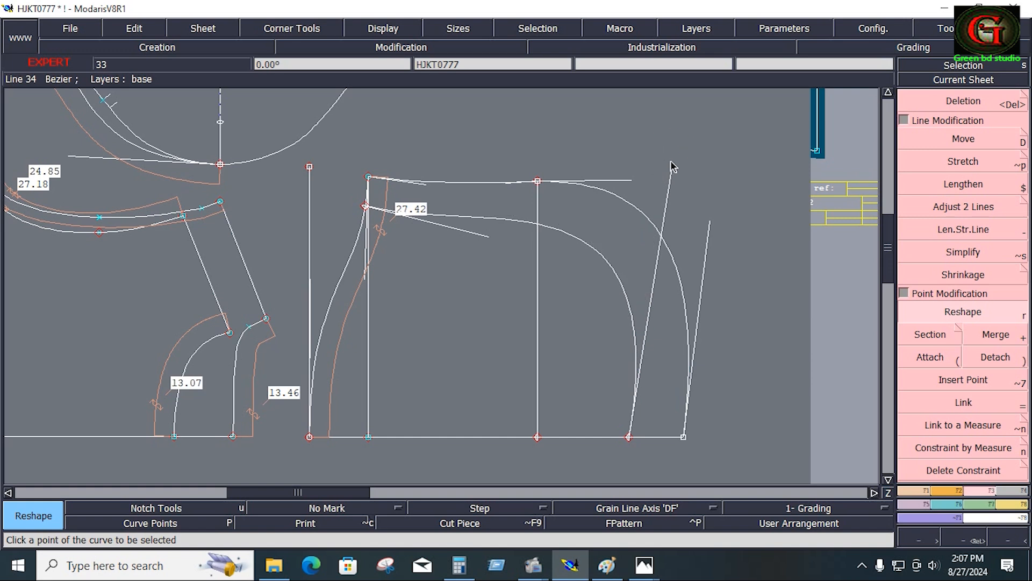
click(648, 153)
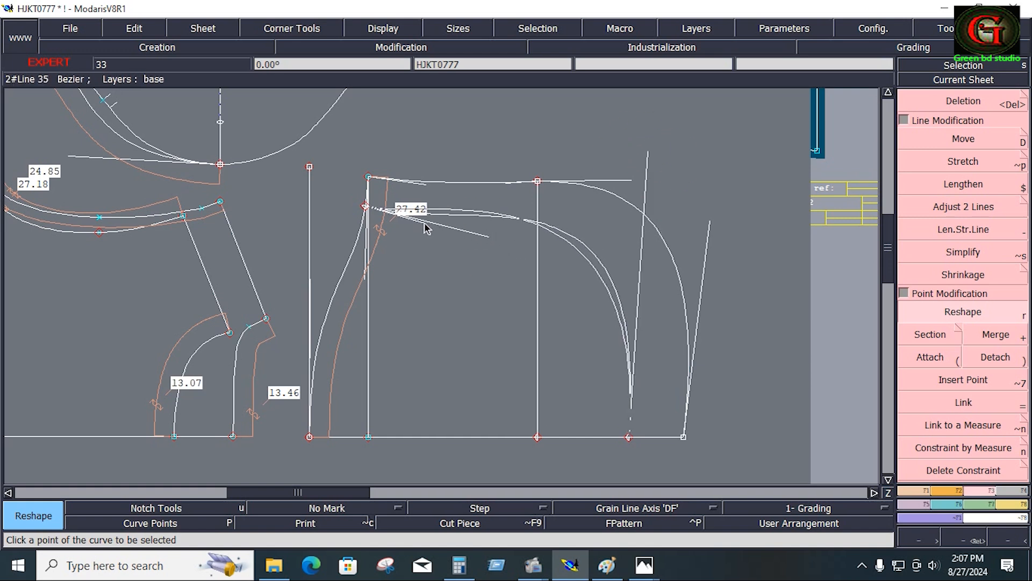
click(459, 226)
click(648, 154)
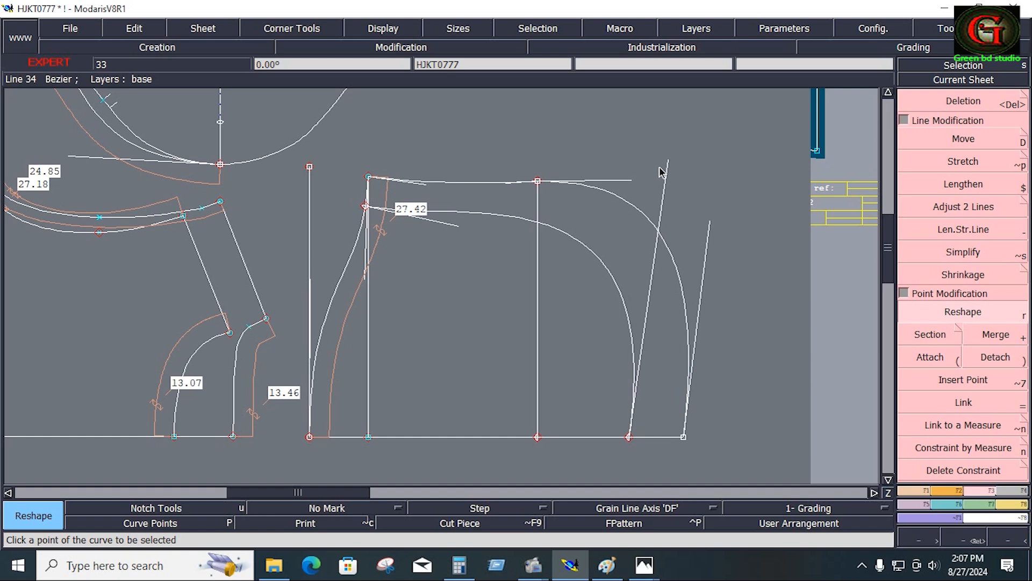
click(666, 143)
right_click(729, 166)
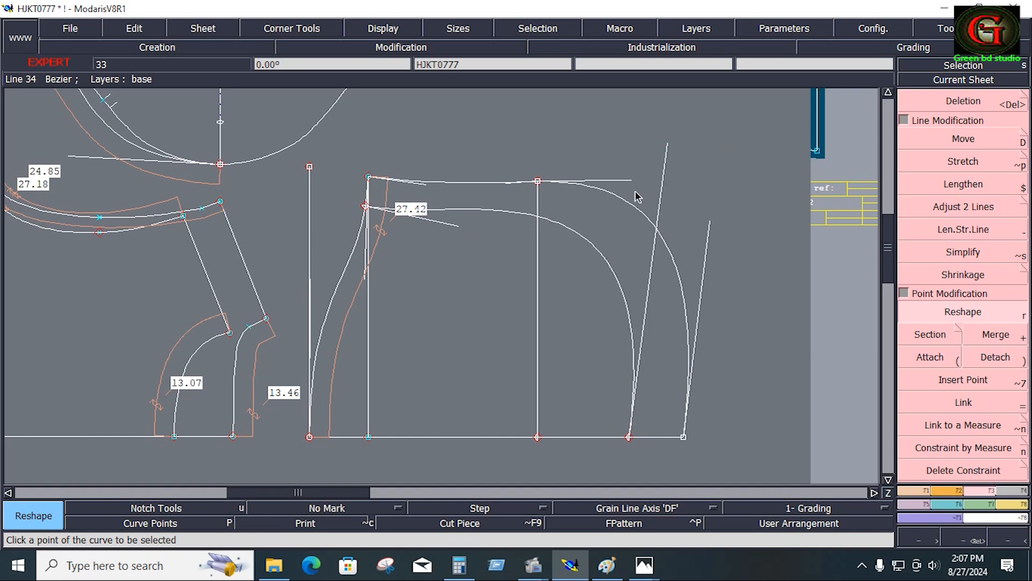
- Flatten the outer hood outline's top segment and readjust its tangent at the middle point for a smoother crown
click(979, 316)
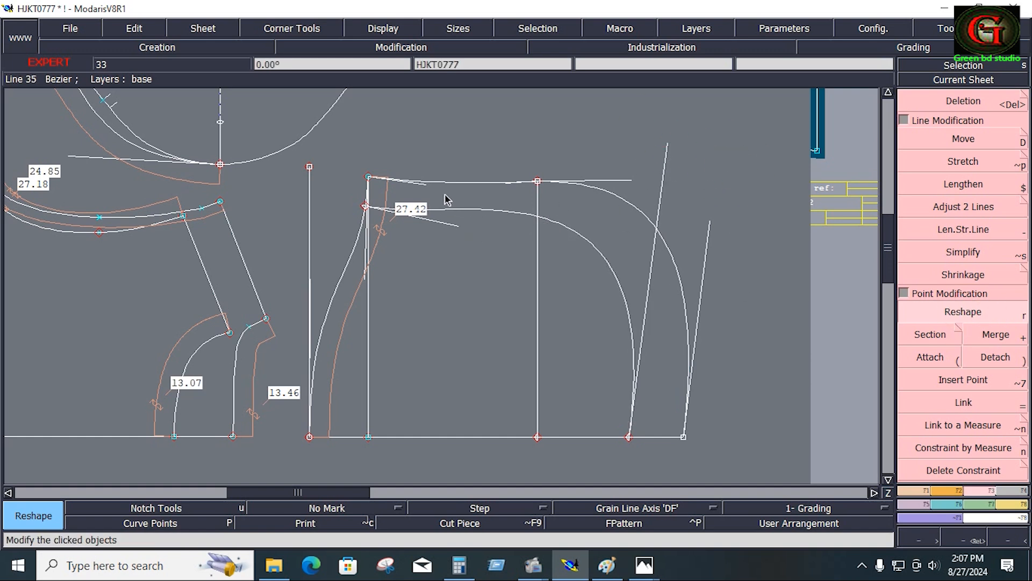
click(426, 178)
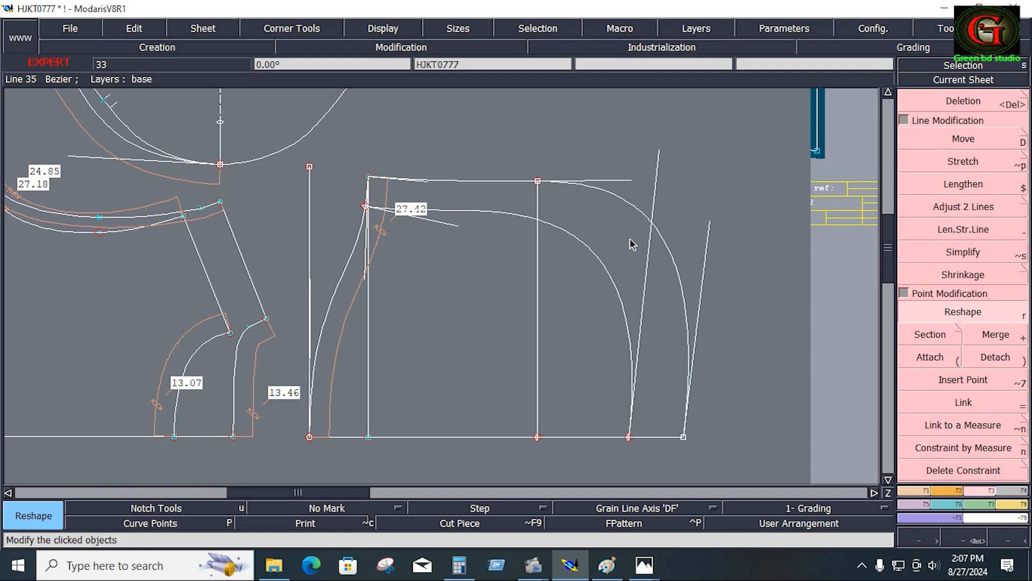
click(633, 179)
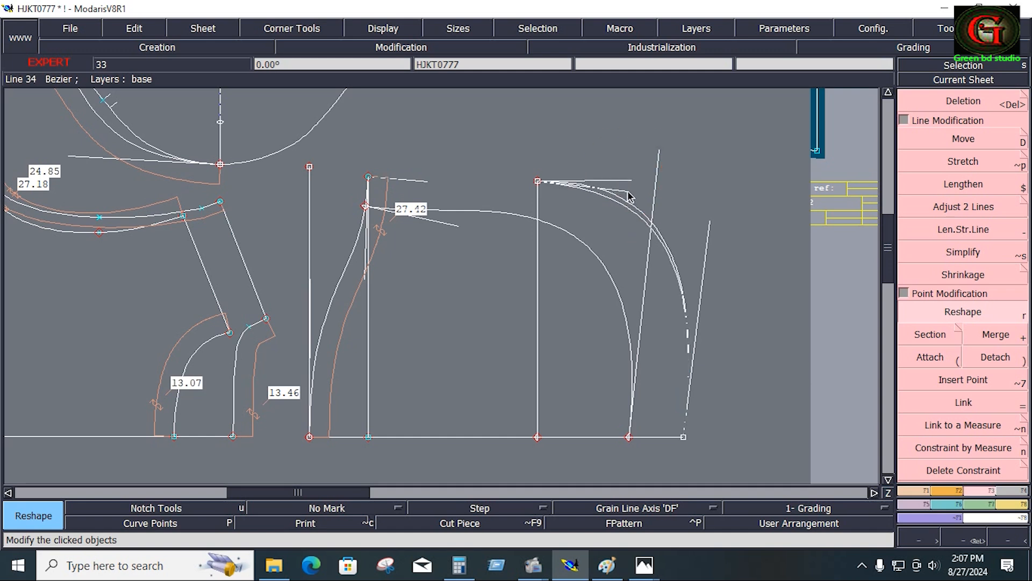
click(631, 194)
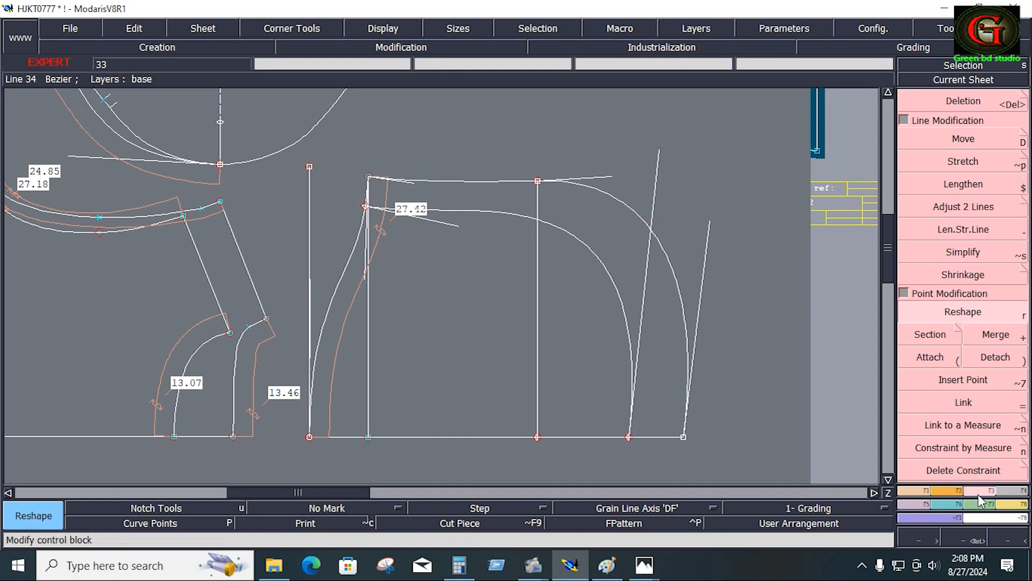
- Insert the developed point at the inner hood curve's base and place length measures on that curve and the base gap to the outline
click(959, 380)
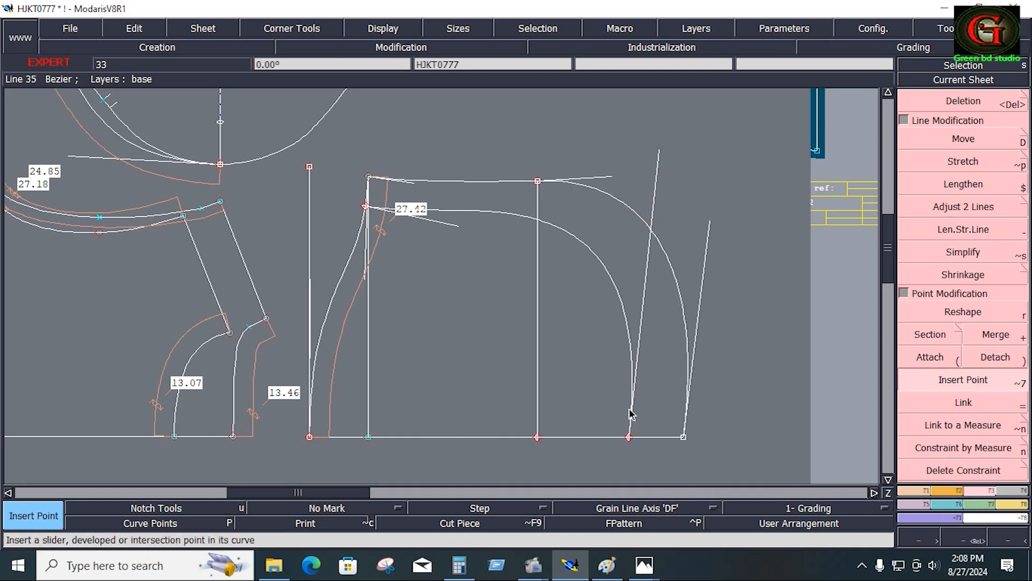
click(628, 436)
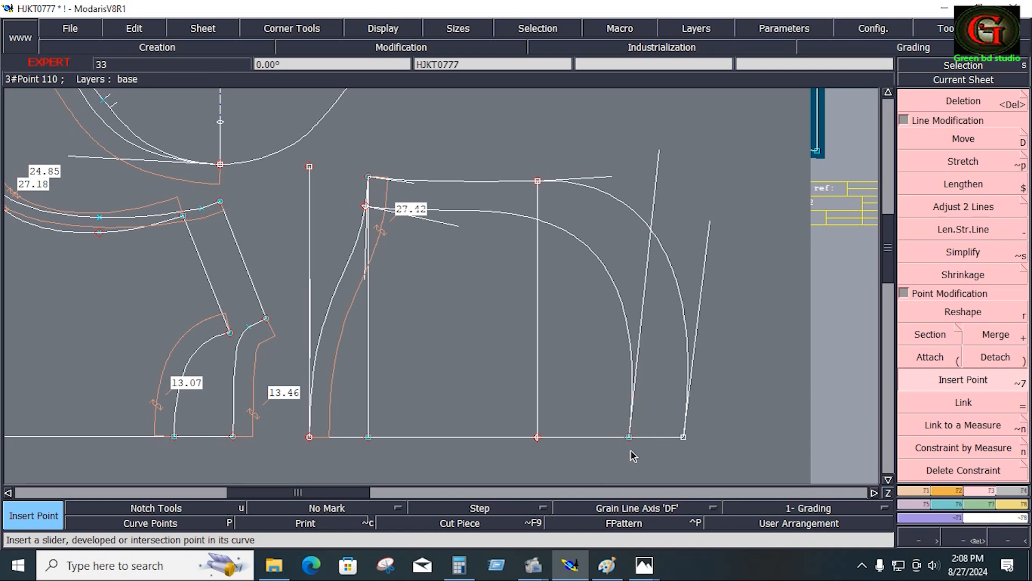
key(shift+l)
click(629, 436)
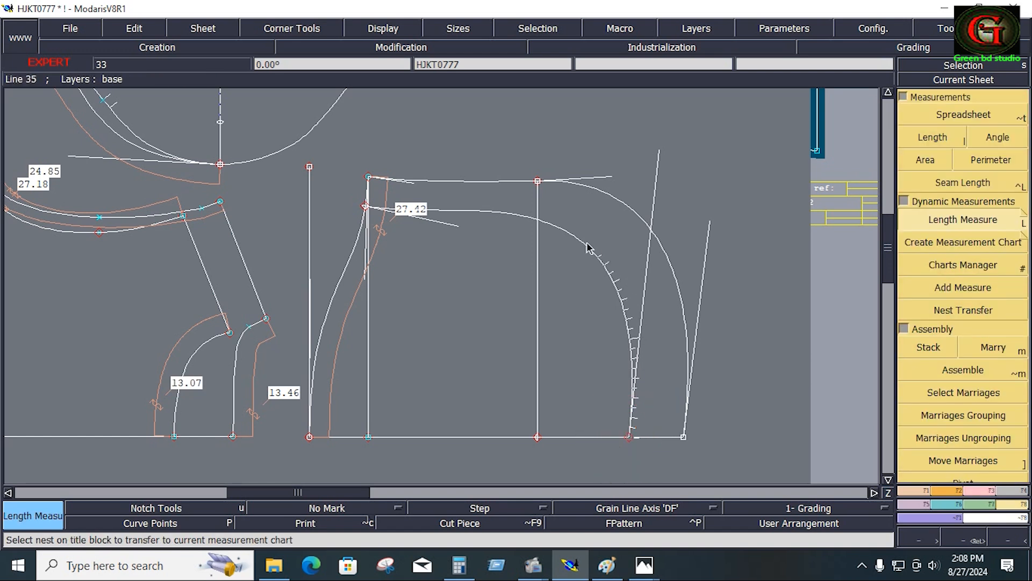
click(364, 206)
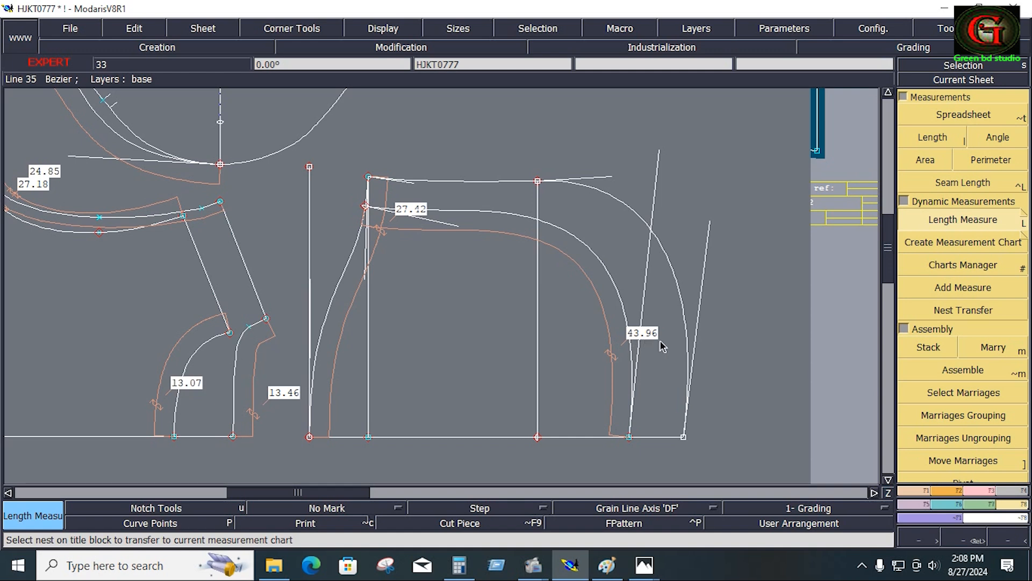
click(633, 437)
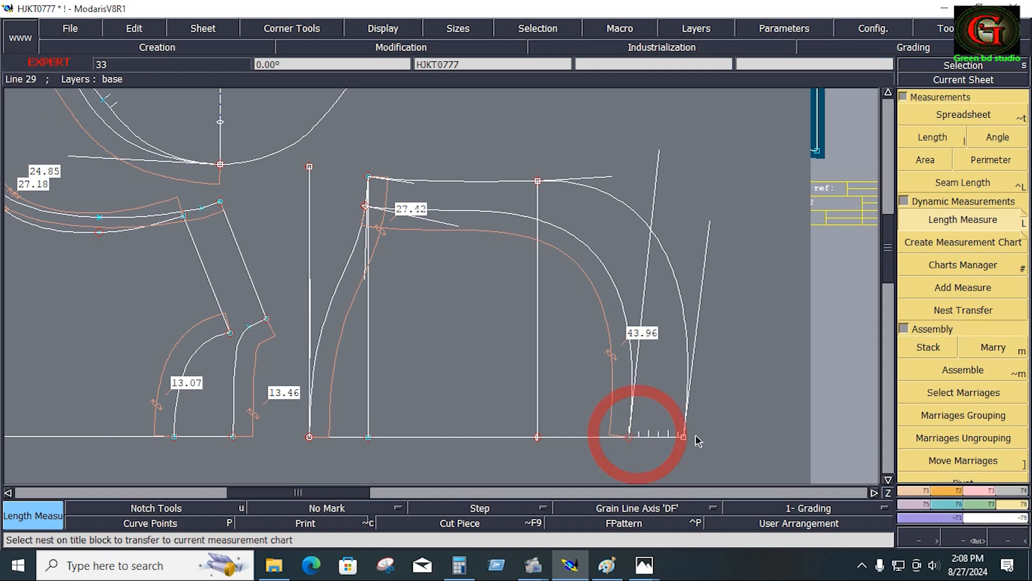
click(697, 440)
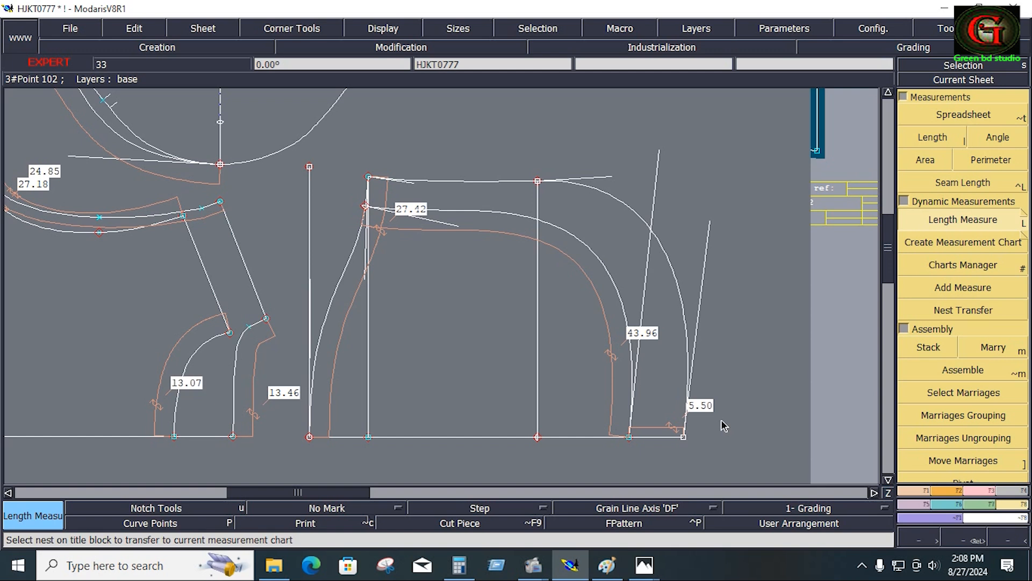
- Draw a 44 cm horizontal base line above the hood and a 5.5 cm vertical line up from its right end
click(980, 490)
key(b)
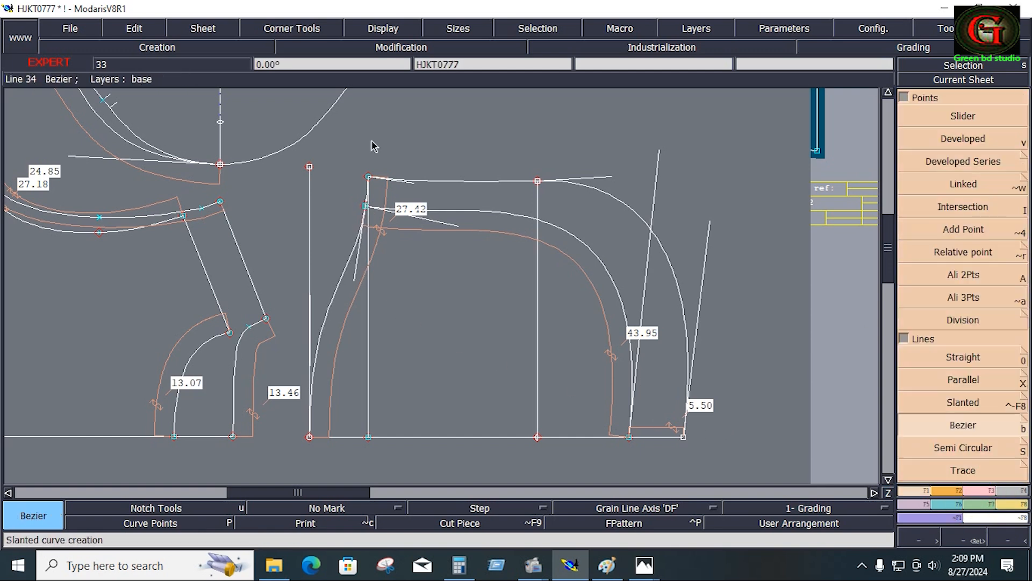
click(371, 141)
click(99, 85)
text(27.50)
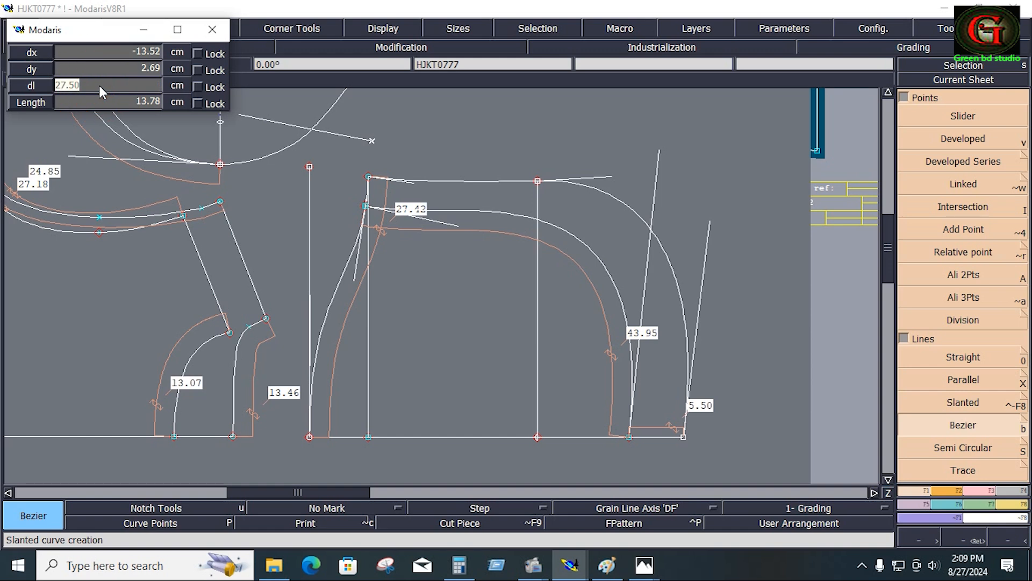
key(Return)
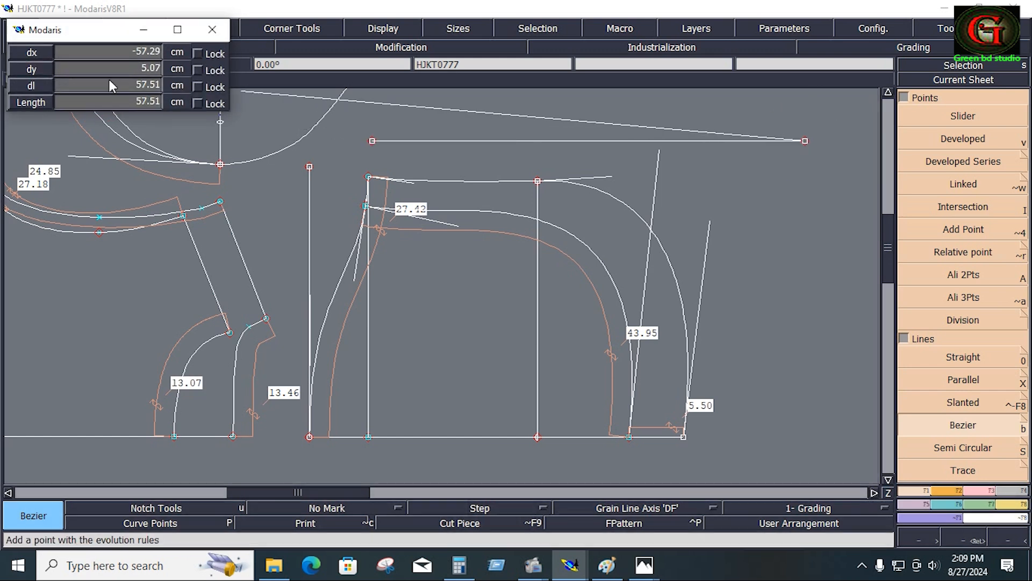
click(106, 86)
text(44.00)
key(Return)
- Measure the inner curve from its base to the vertical guide line, and the guide line's segment between the inner and outer curves
key(shift+l)
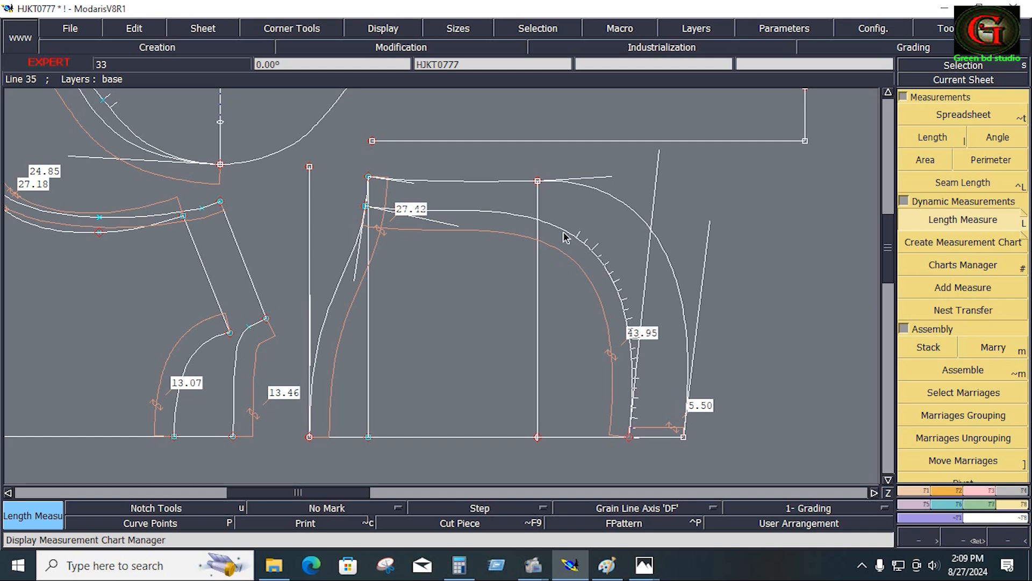
click(537, 219)
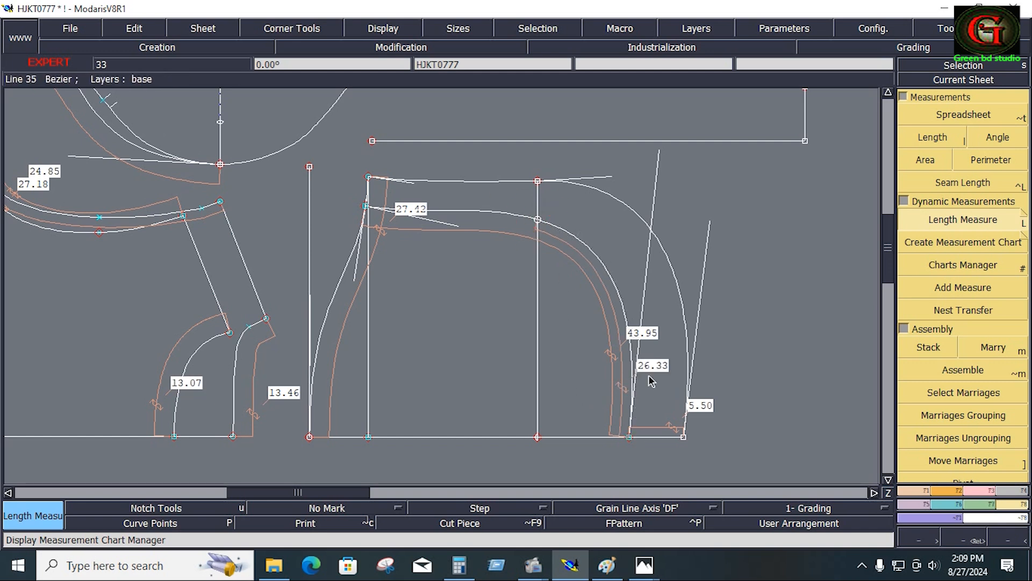
key(space)
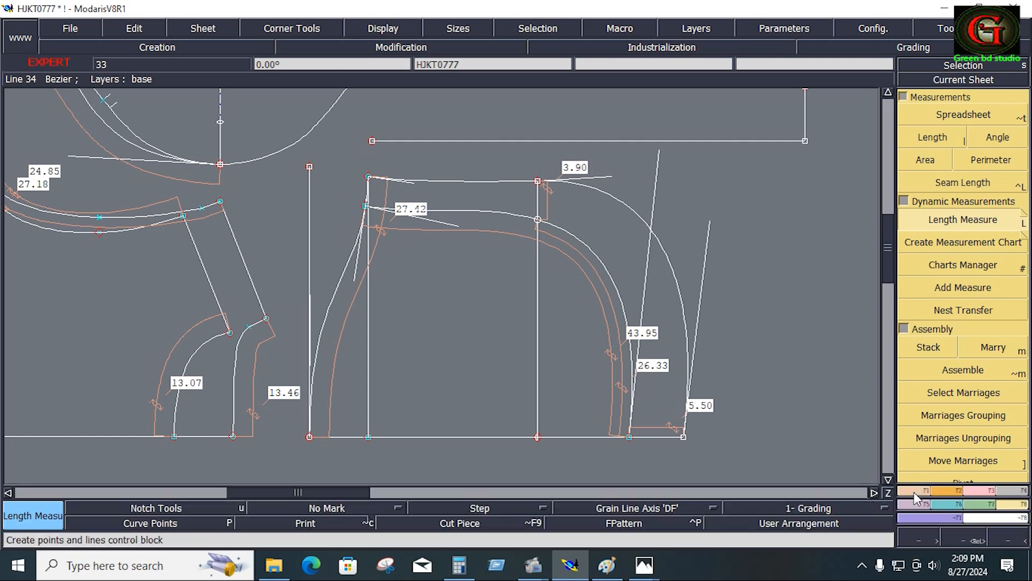
- Add a developed point at -26.33 cm from the base line's right end and raise a 3.9 cm vertical line from it
click(914, 492)
key(v)
click(563, 148)
text(-26.33)
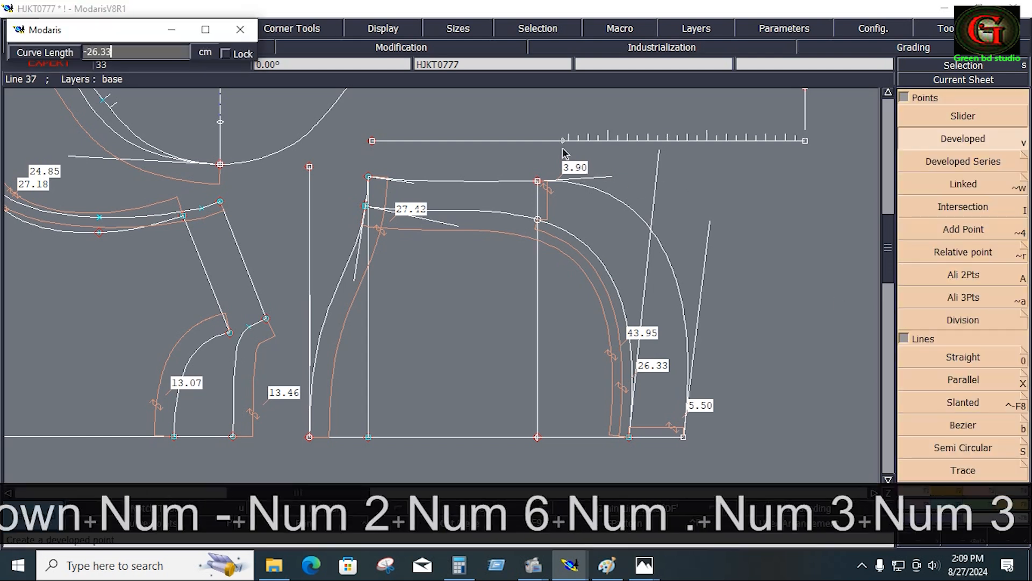
key(Return)
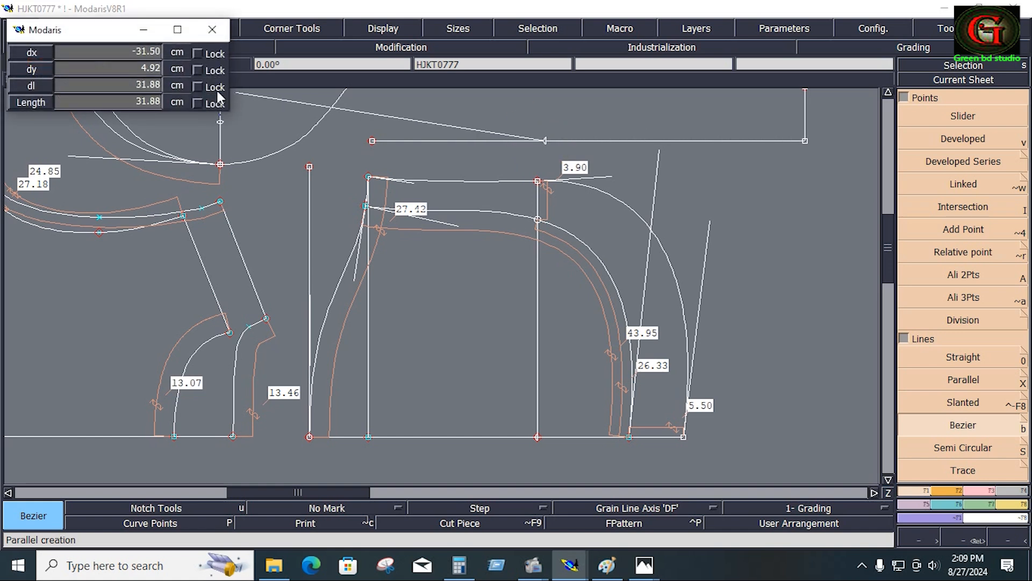
click(99, 82)
text(5.50)
key(Return)
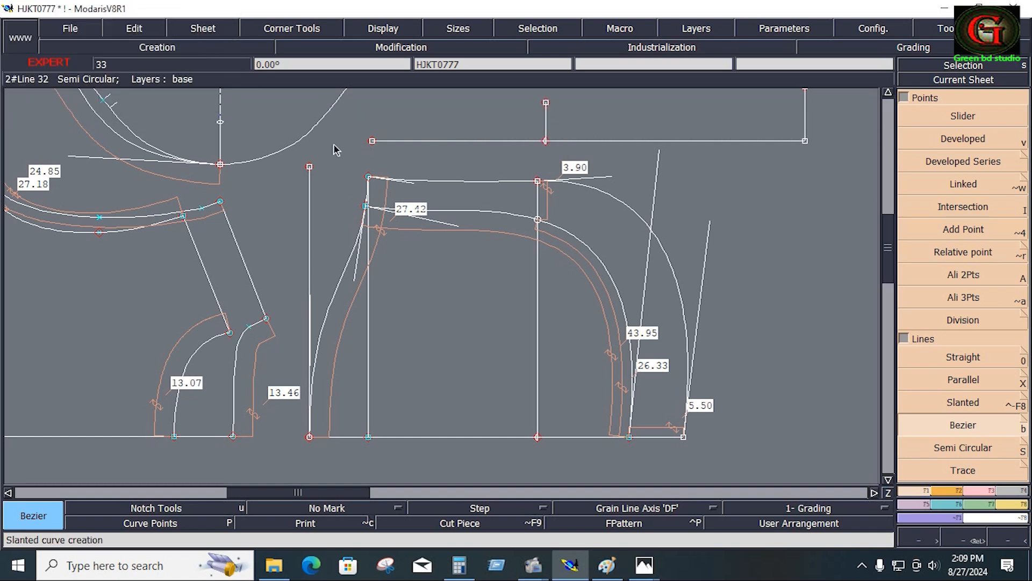
- Draw a 3 cm vertical line up from the left end of the 44 cm base line
click(369, 143)
click(101, 85)
text(3.90)
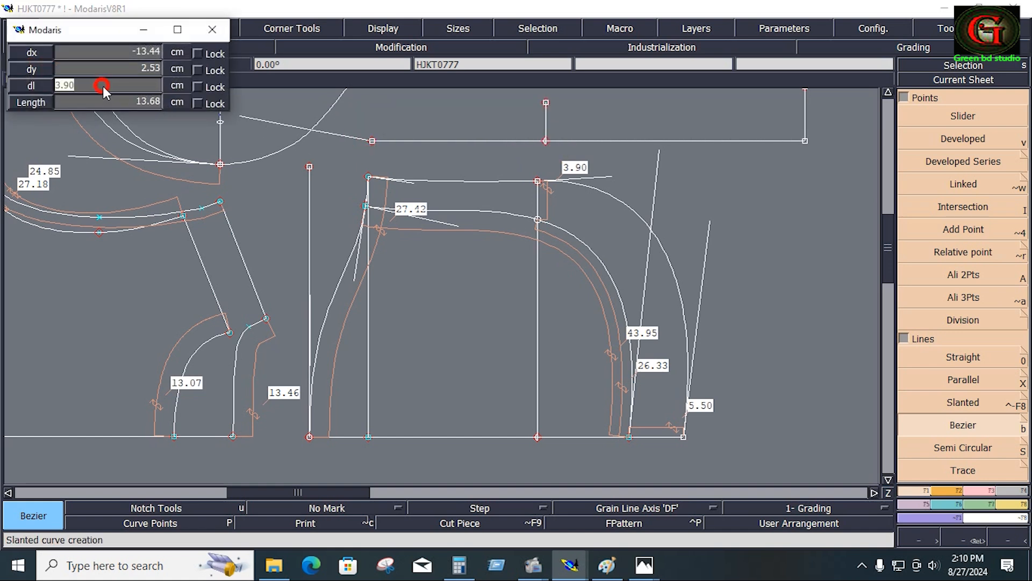
text(3)
key(Return)
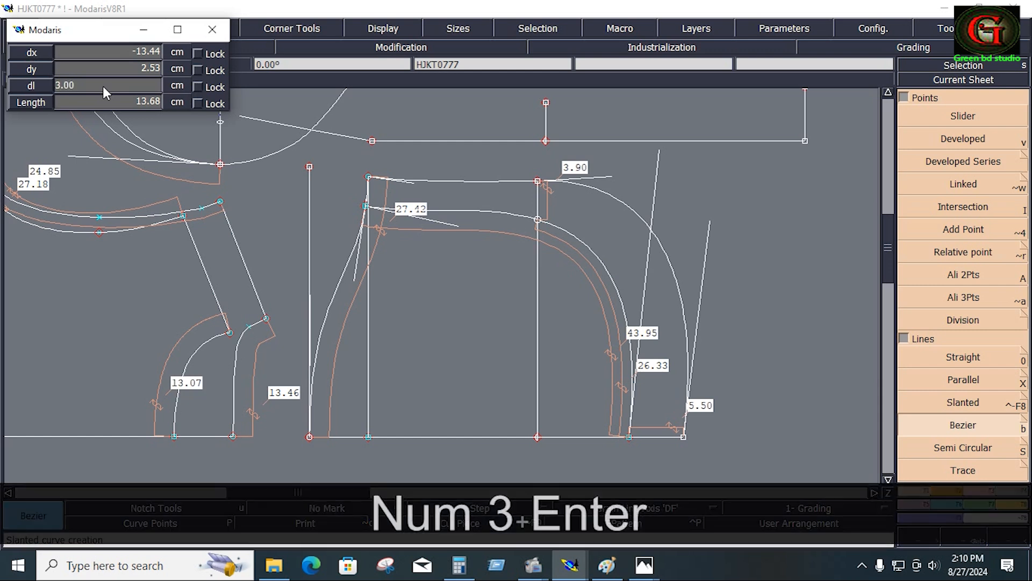
ctrl+click(369, 117)
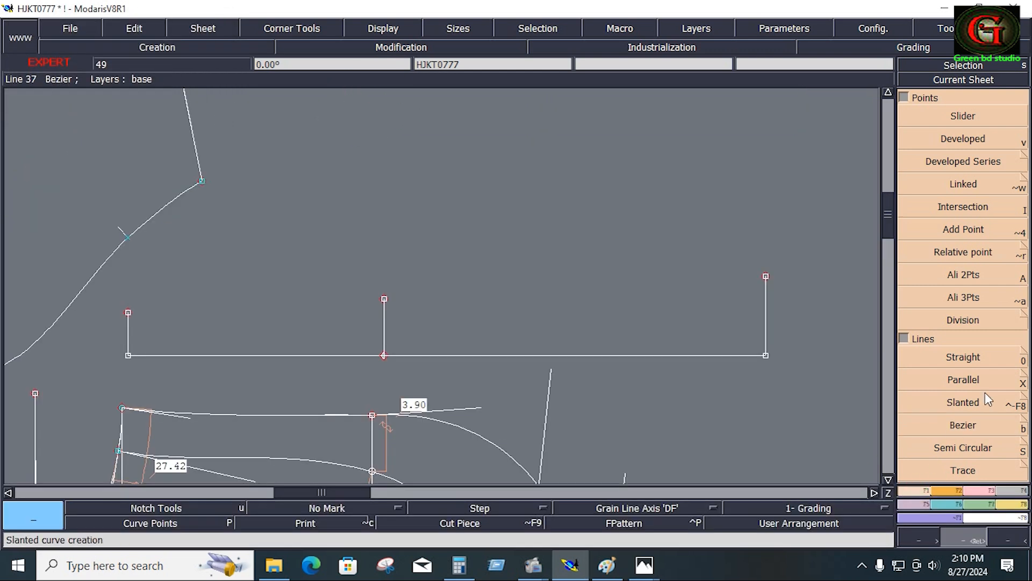
- Draw a Bezier line through the upper ends of the three verticals to close the centre strip's top edge
click(966, 424)
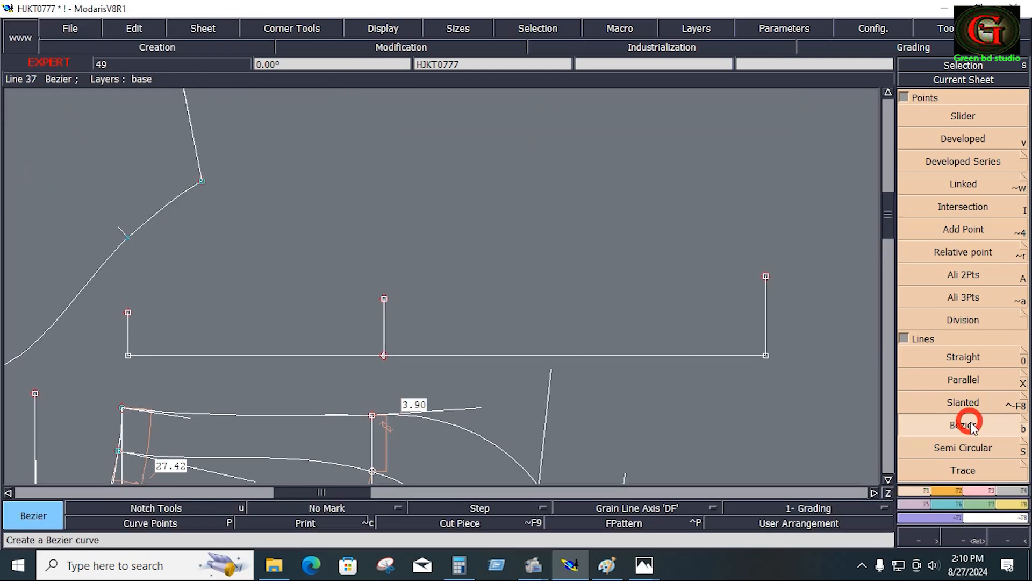
click(128, 312)
click(383, 298)
click(765, 276)
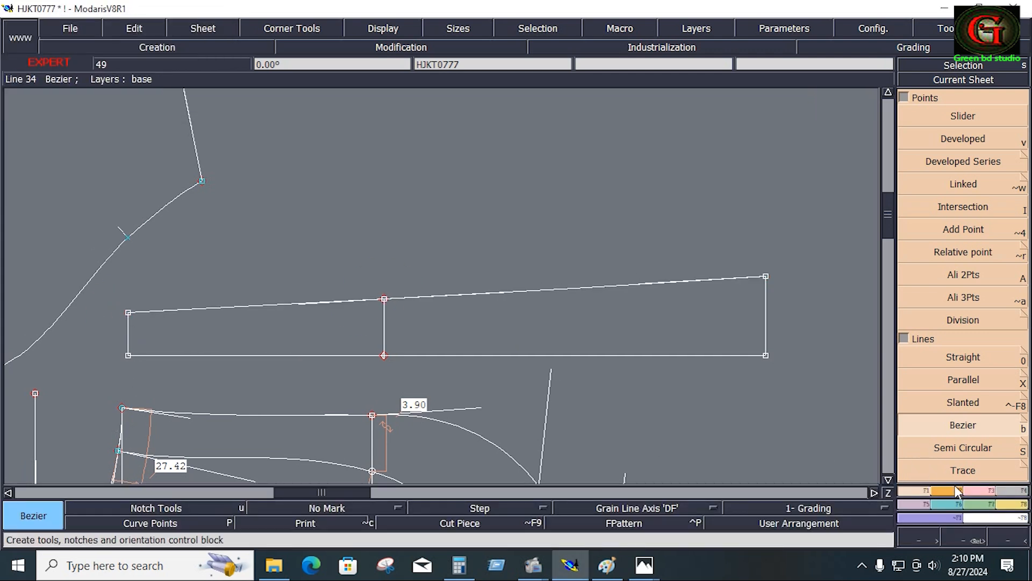
- Reshape the centre strip's narrow end by moving its upper corner slightly outward
click(979, 491)
click(963, 312)
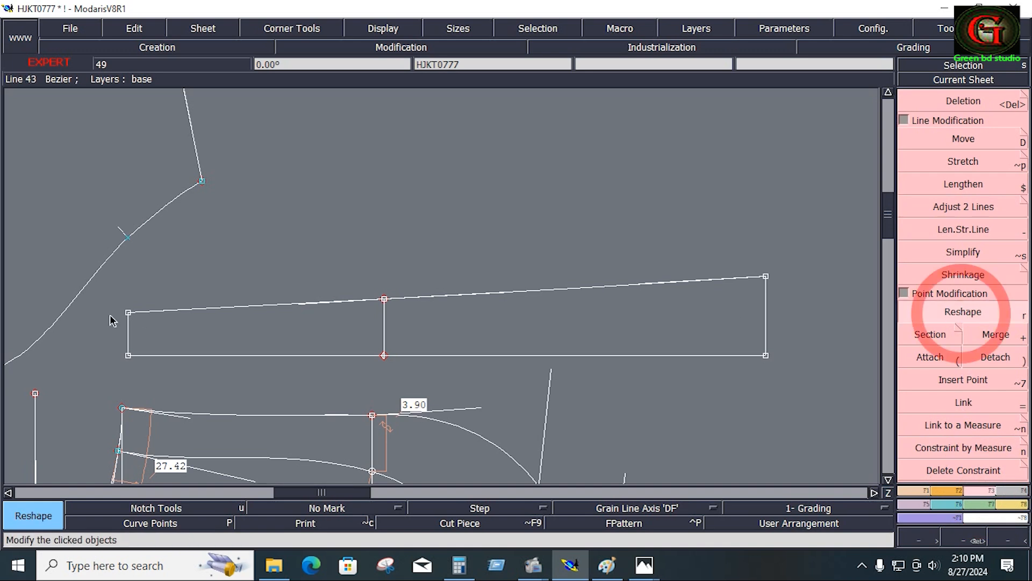
drag(128, 312, 124, 313)
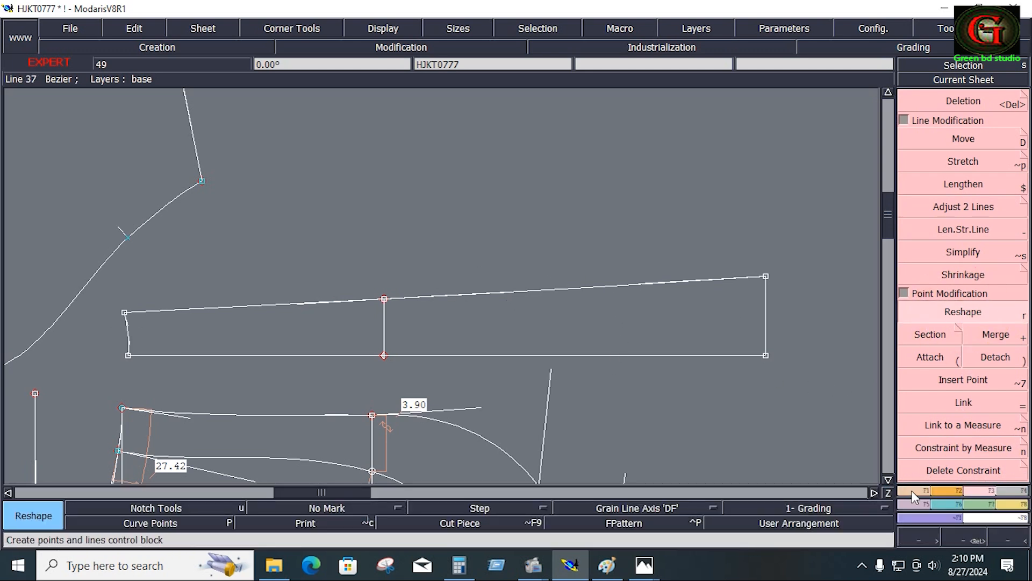
- Extract the closed centre strip as a seam piece, rearrange the sheets and bring the new piece into view
click(1007, 494)
click(935, 334)
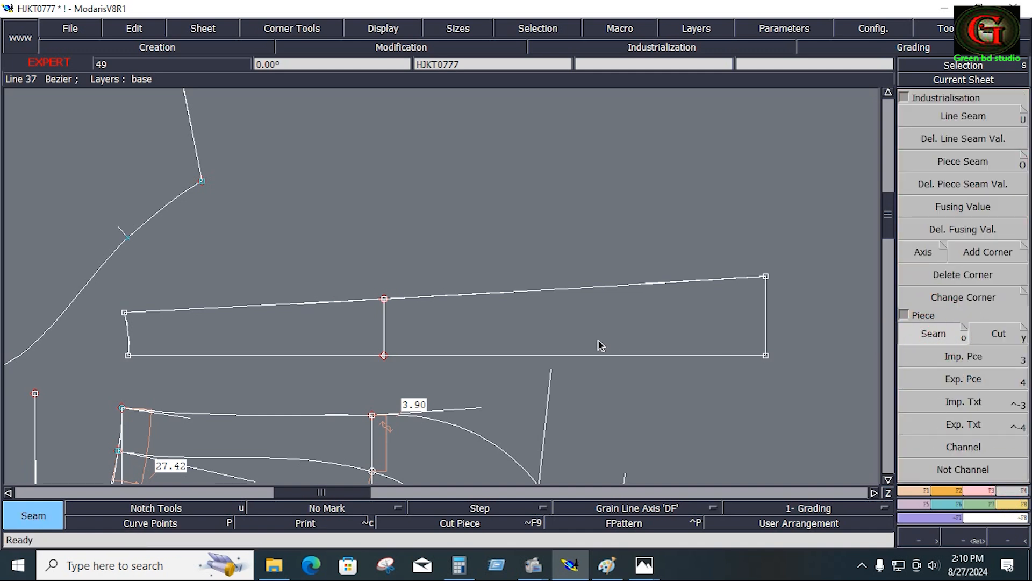
click(585, 339)
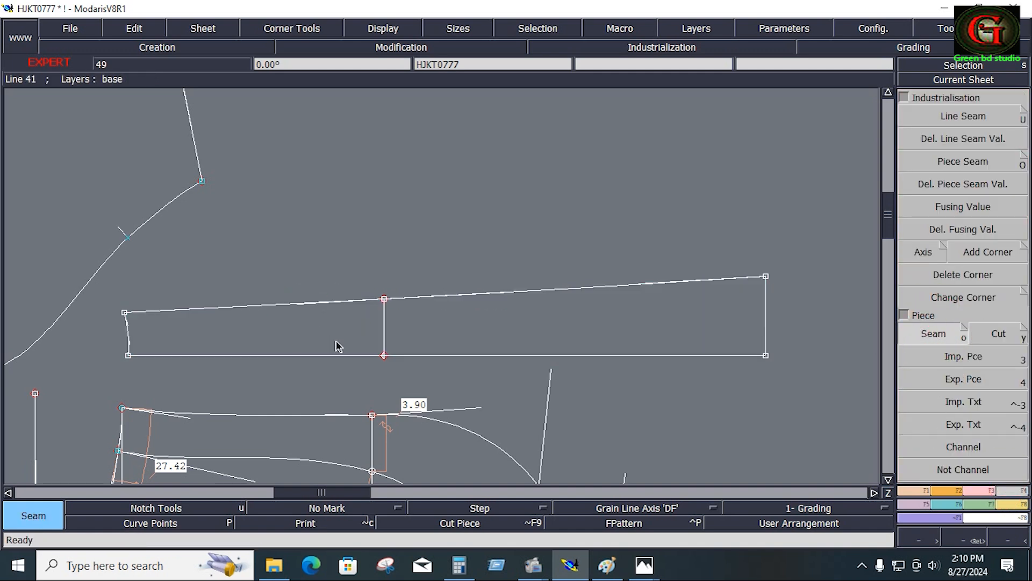
key(j)
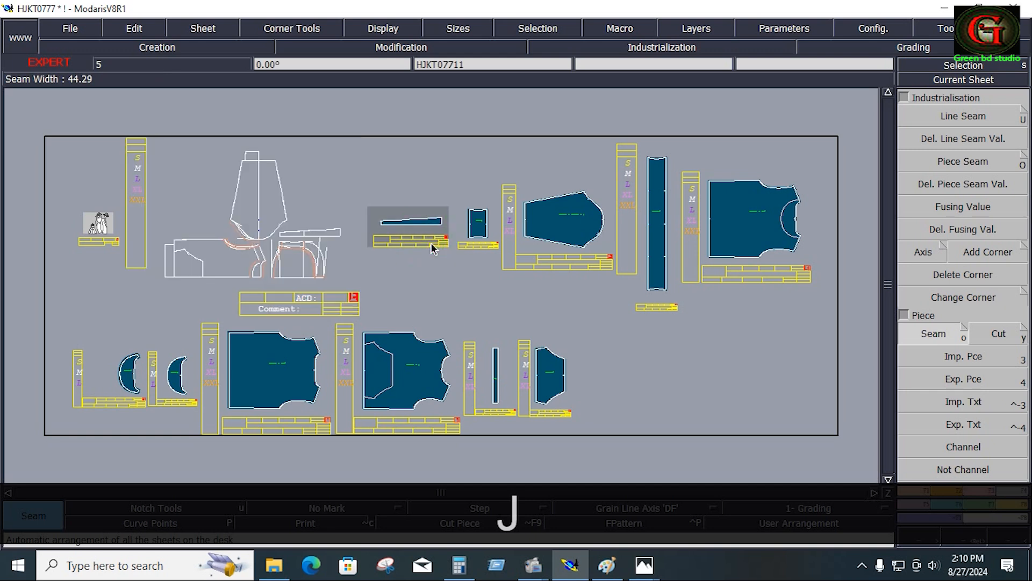
key(Home)
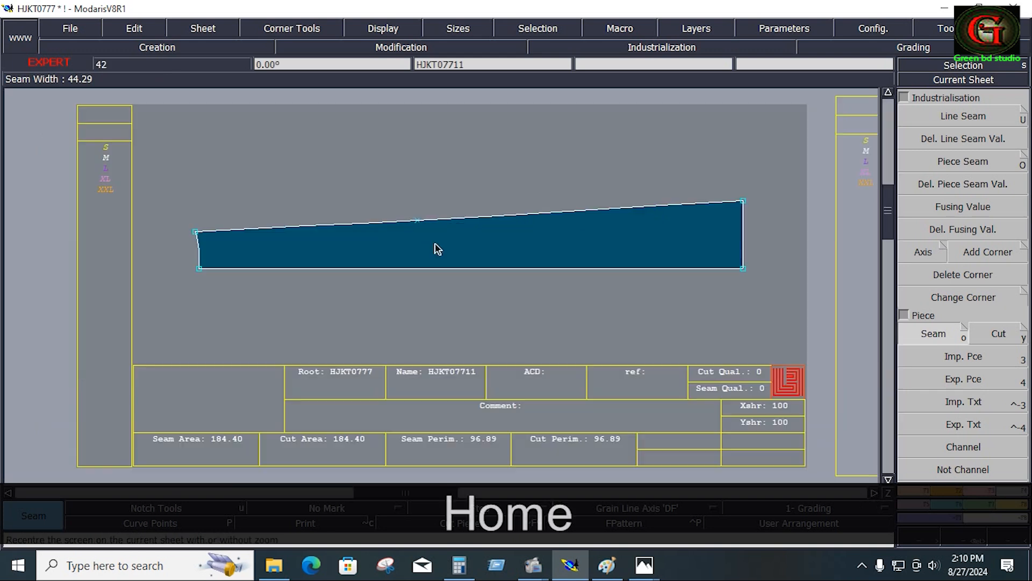
- Mirror the strip piece across its long straight edge with Sym 2Pts to make the full hood centre piece, and rearrange the sheets
click(914, 504)
click(976, 191)
key(ctrl)
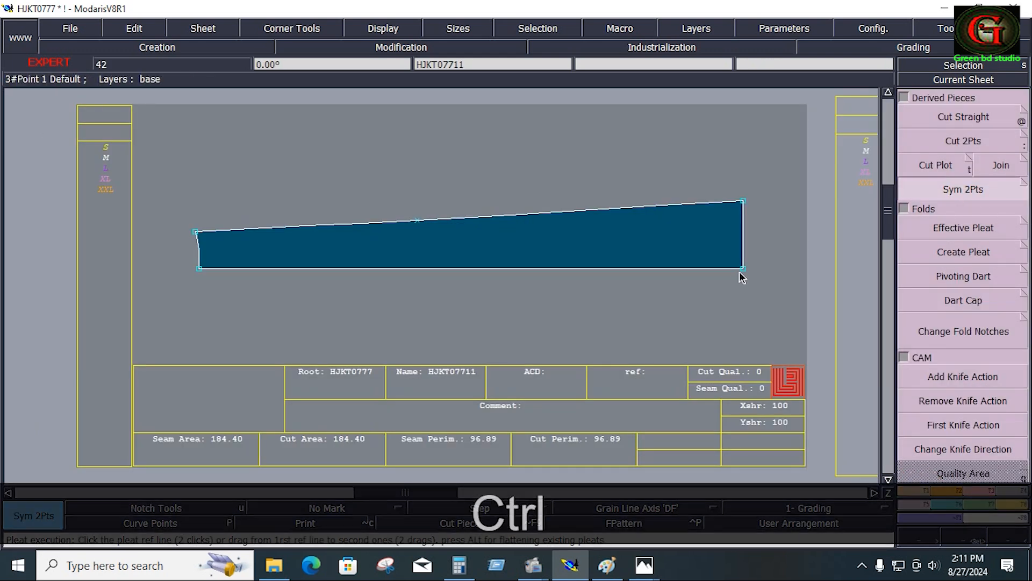
click(200, 268)
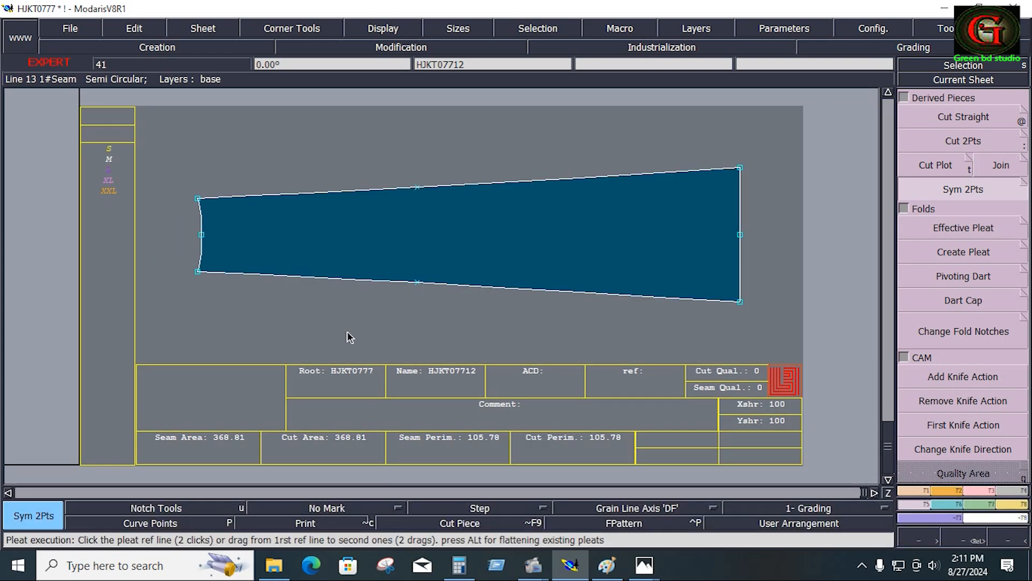
key(j)
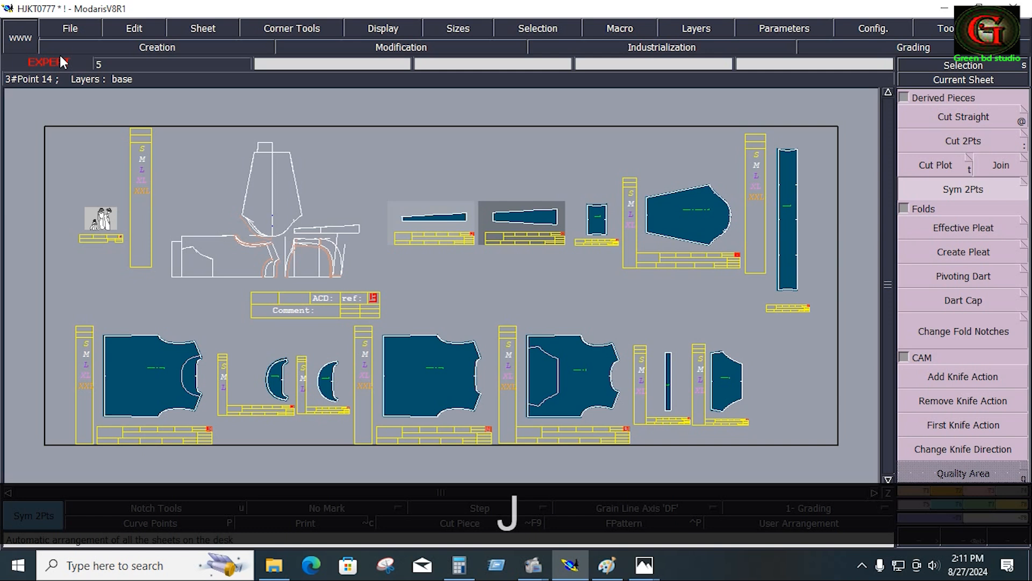
- Save the model HJKT0777, continuing past the detected anomalies
click(76, 32)
click(92, 88)
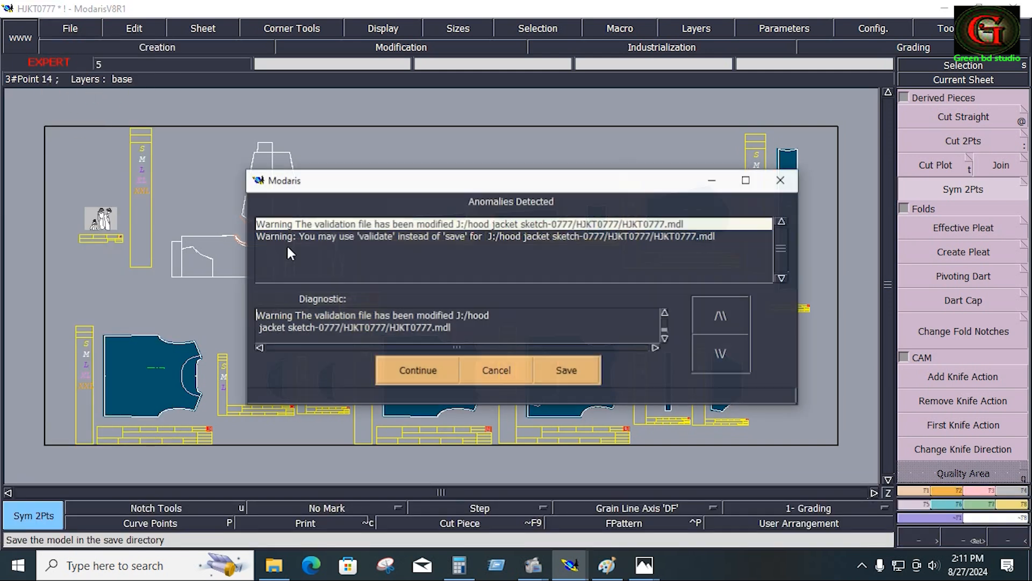
click(404, 366)
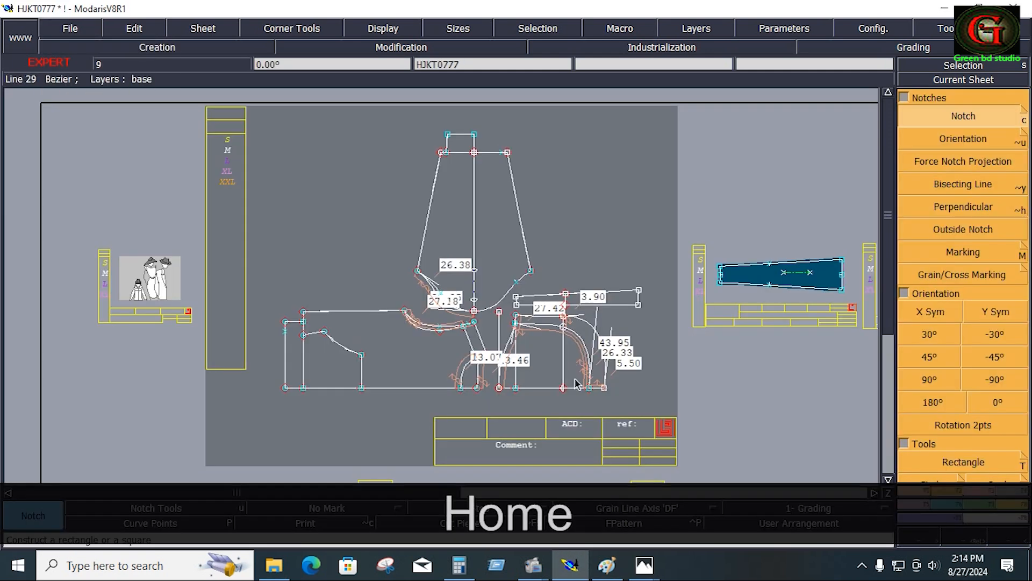
- Extract the hood side as a seam piece from both areas inside the inner curve, on either side of the vertical guide line
key(Return)
drag(487, 300, 652, 411)
click(1007, 489)
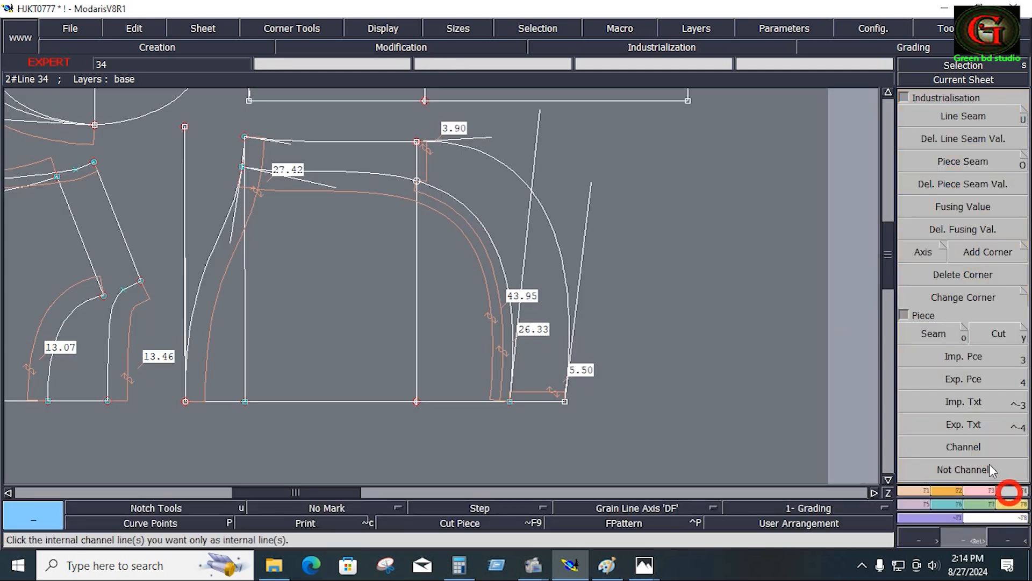
click(936, 334)
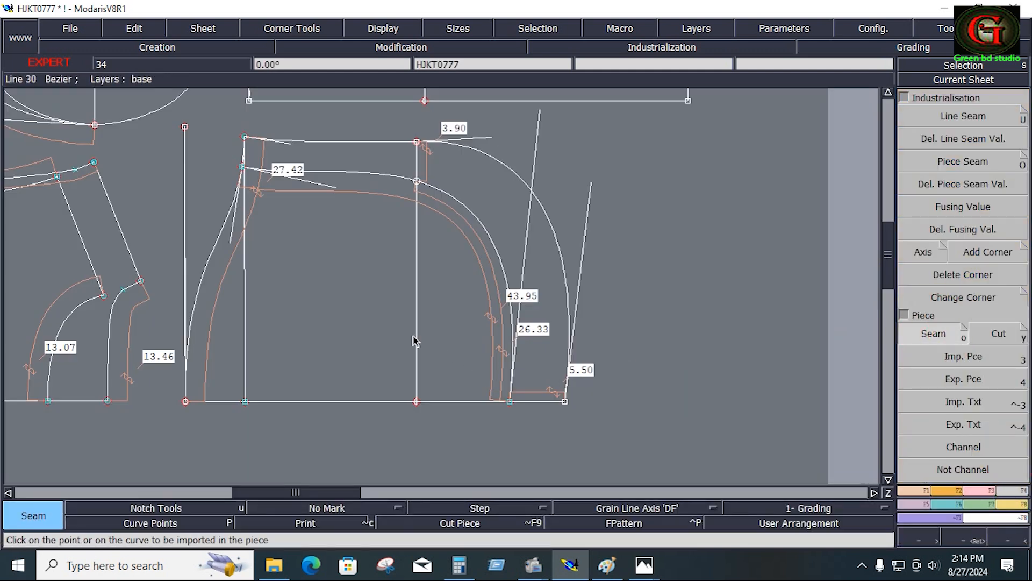
click(364, 326)
click(461, 295)
right_click(456, 290)
key(Home)
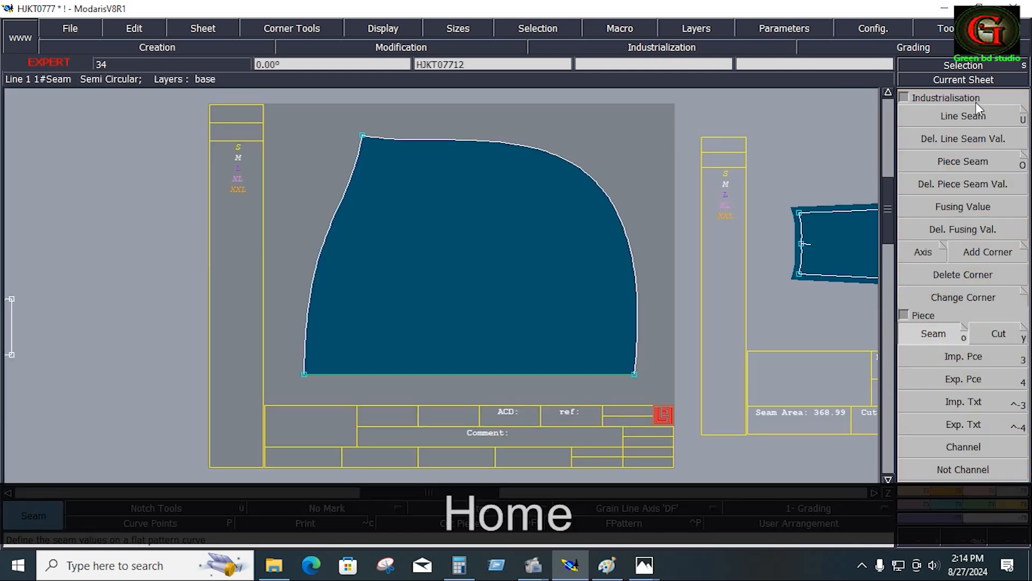
- Add a 0.60 cm line seam allowance around the entire outline of the hood side piece
click(976, 114)
drag(282, 111, 656, 415)
click(640, 334)
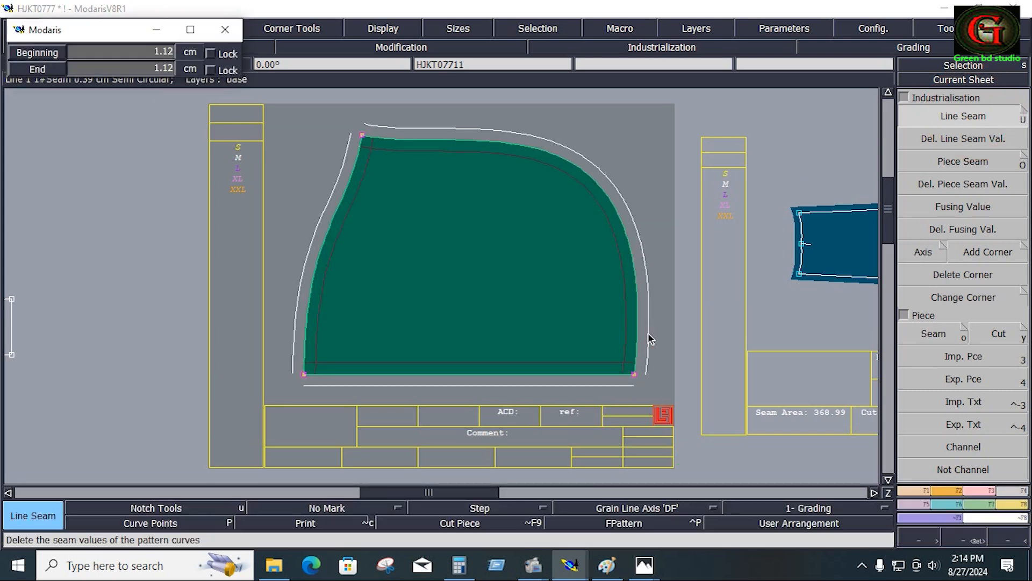
key(Down)
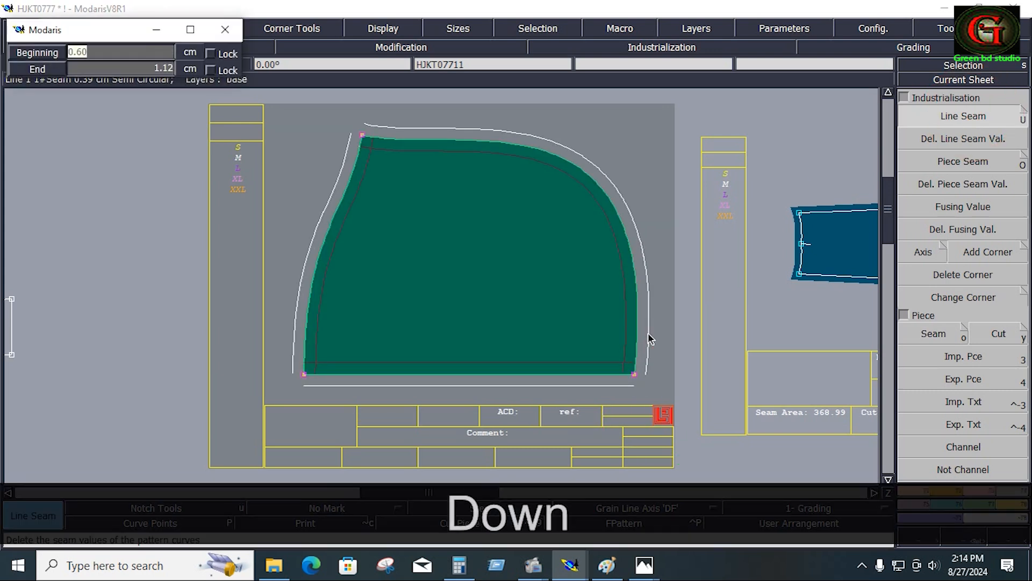
key(Down)
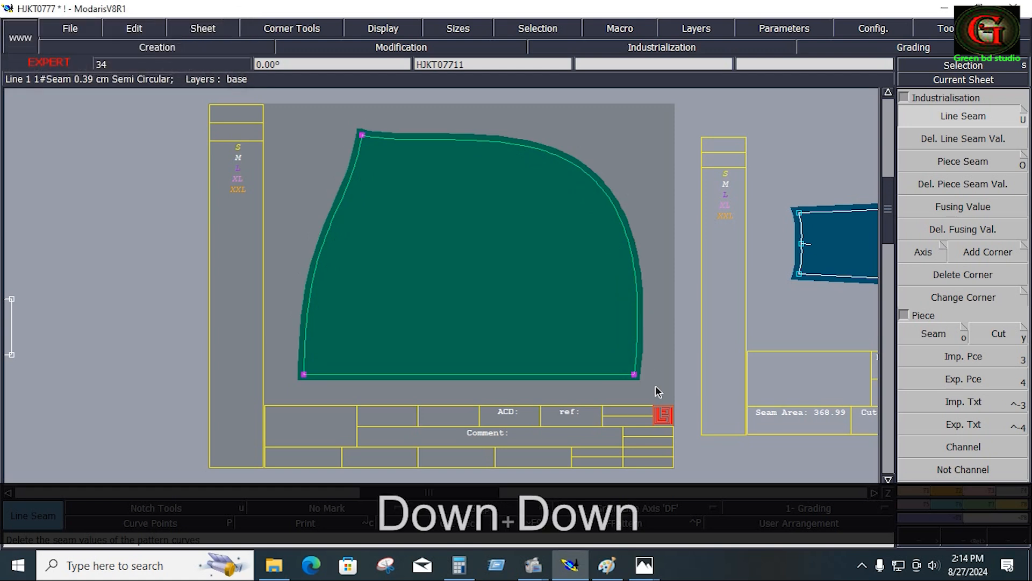
- Draw a horizontal Grain Line Axis 'DF' in the middle of the hood side piece
click(639, 505)
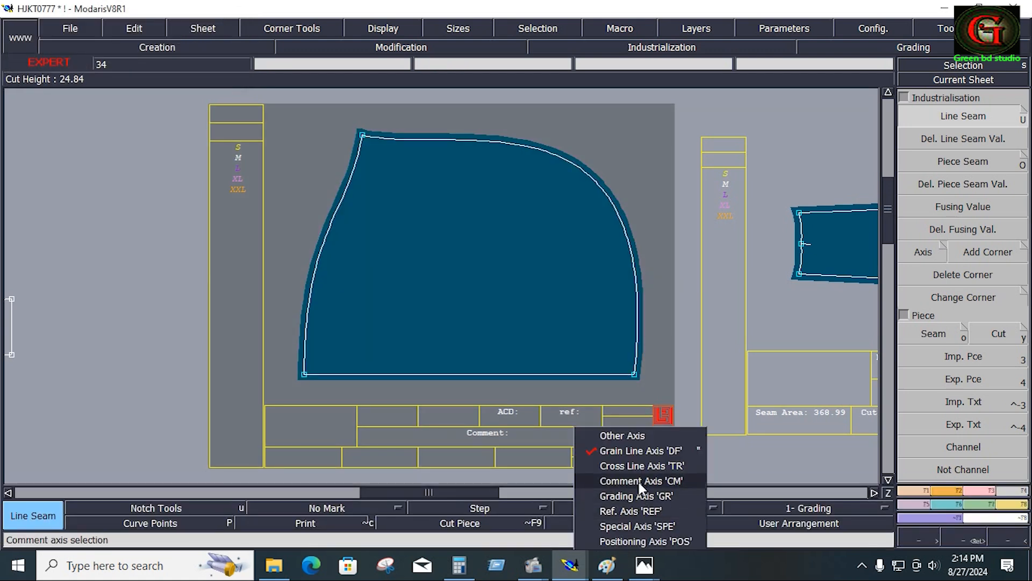
click(635, 449)
key(ctrl)
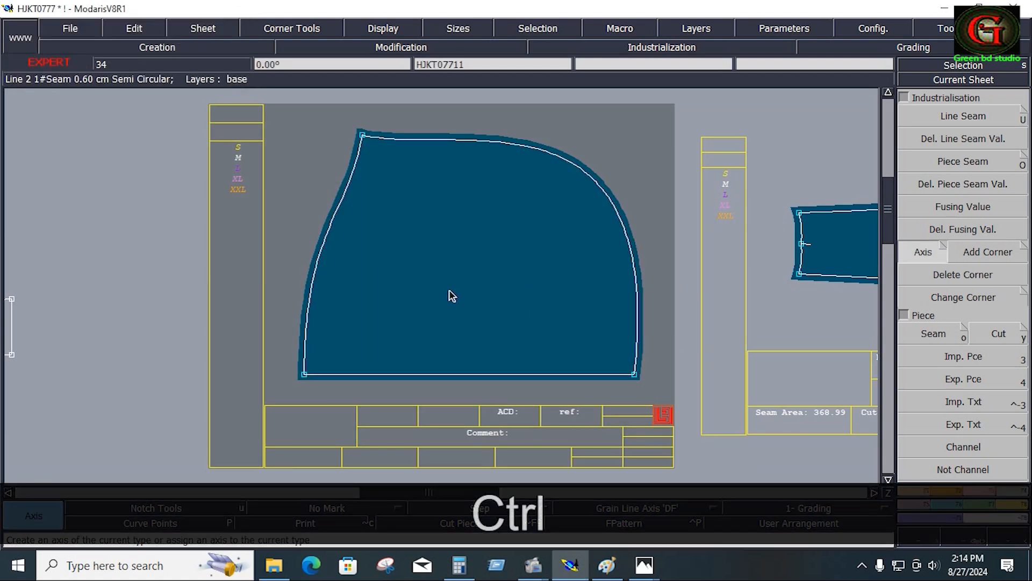
click(429, 302)
click(527, 301)
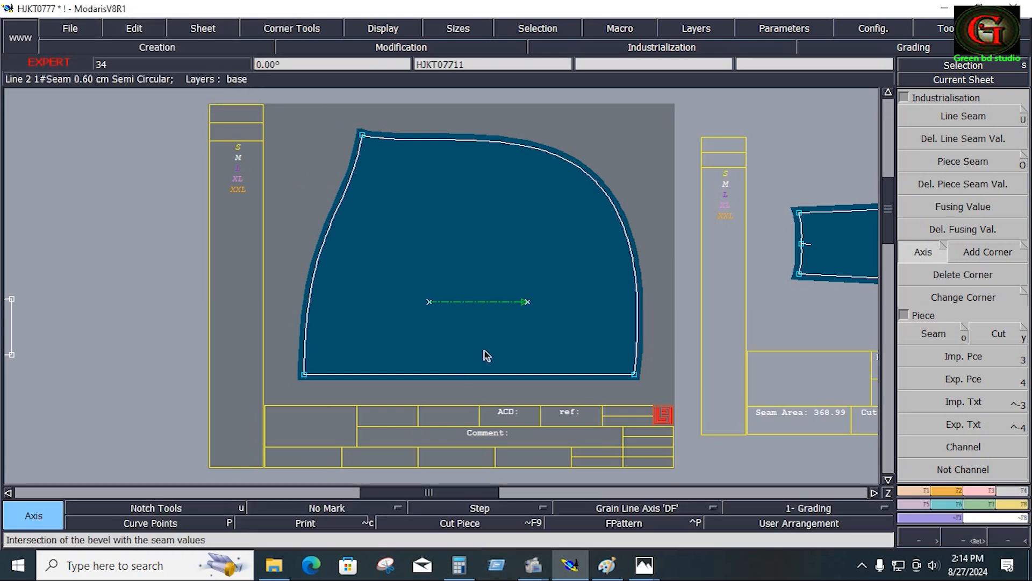
- Check the neckline curve lengths on the base sheet, and insert a developed point 14 cm up the hood side's neck curve from its lower corner
key(j)
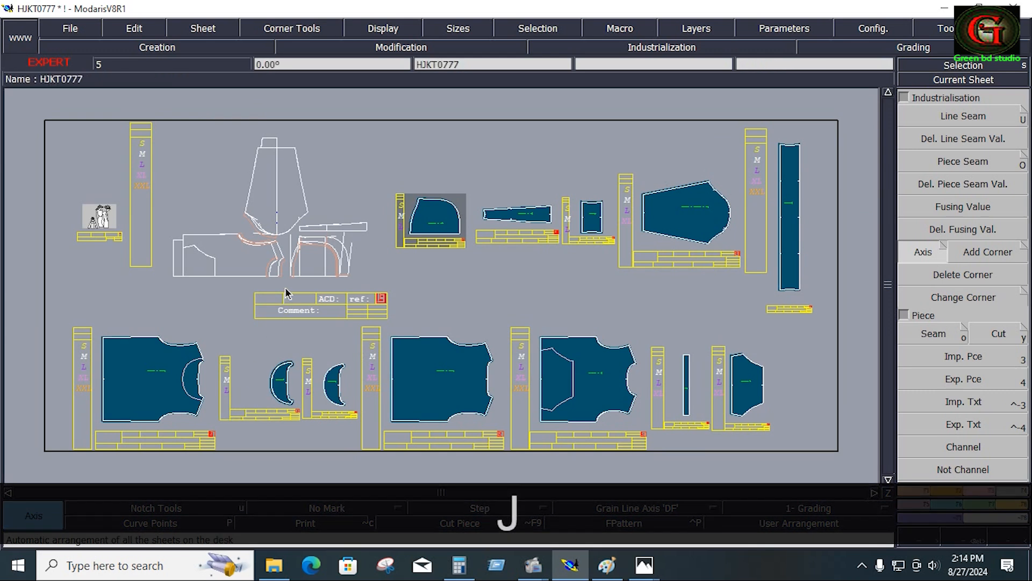
click(284, 280)
key(Home)
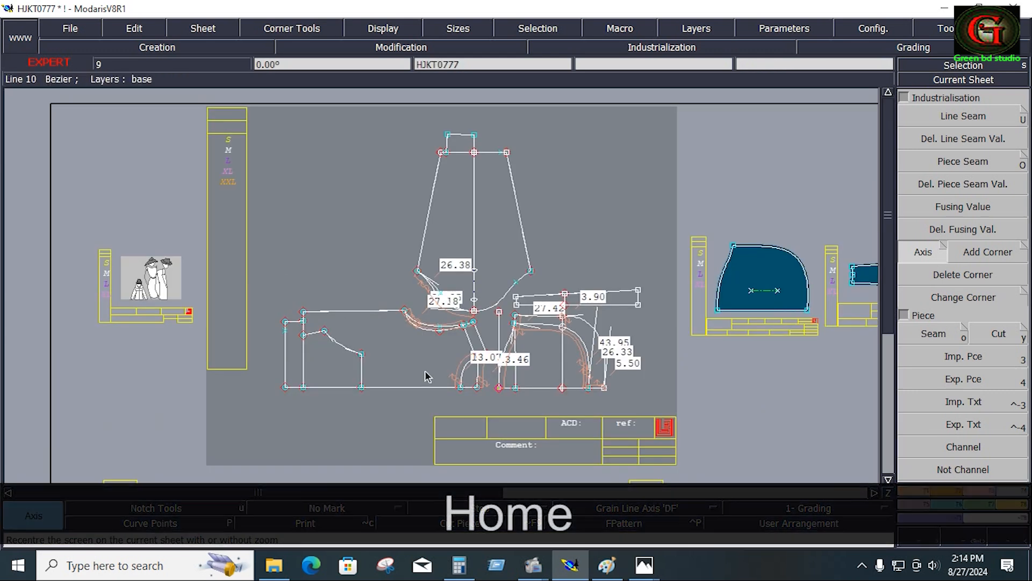
key(Return)
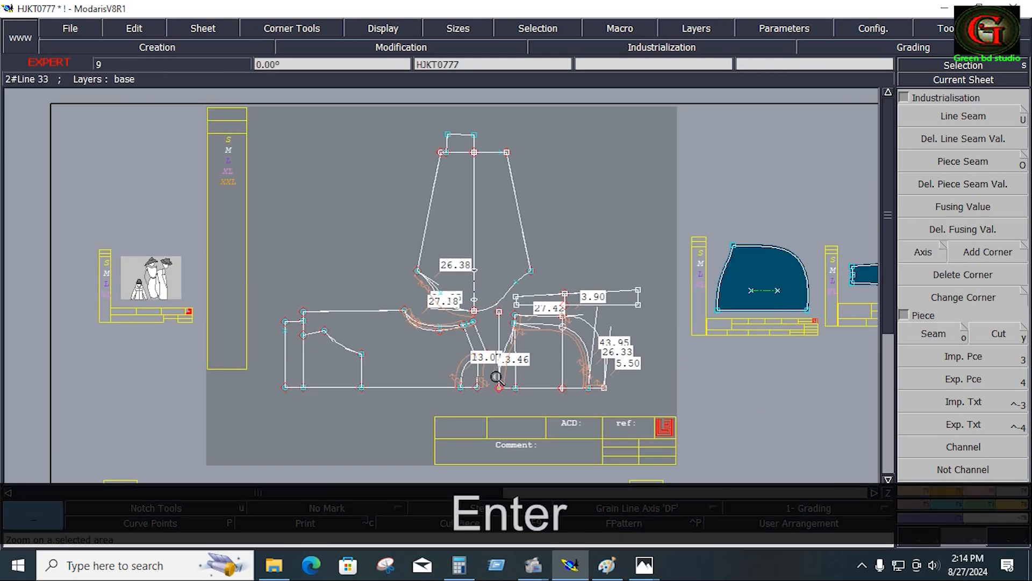
click(502, 396)
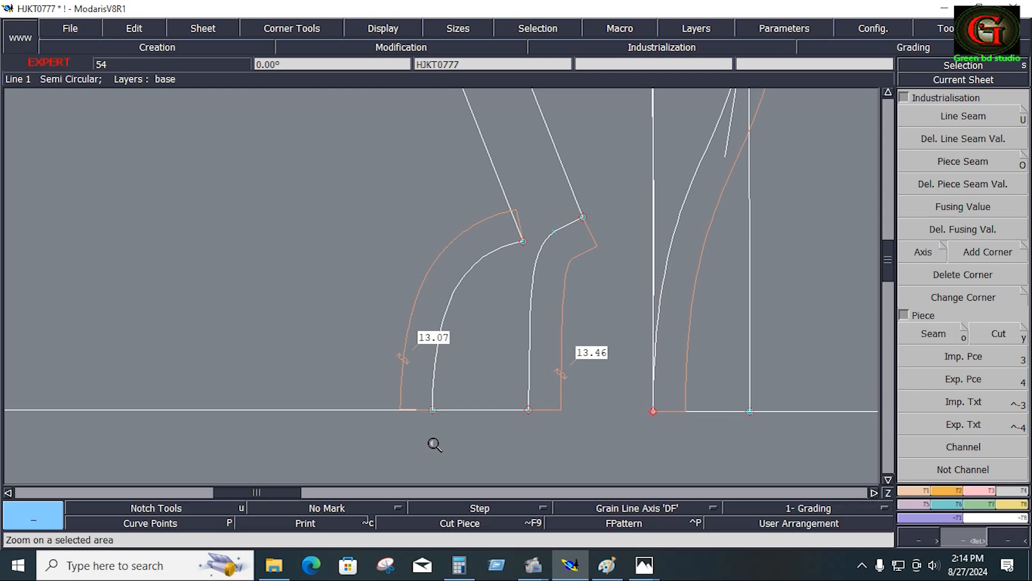
key(j)
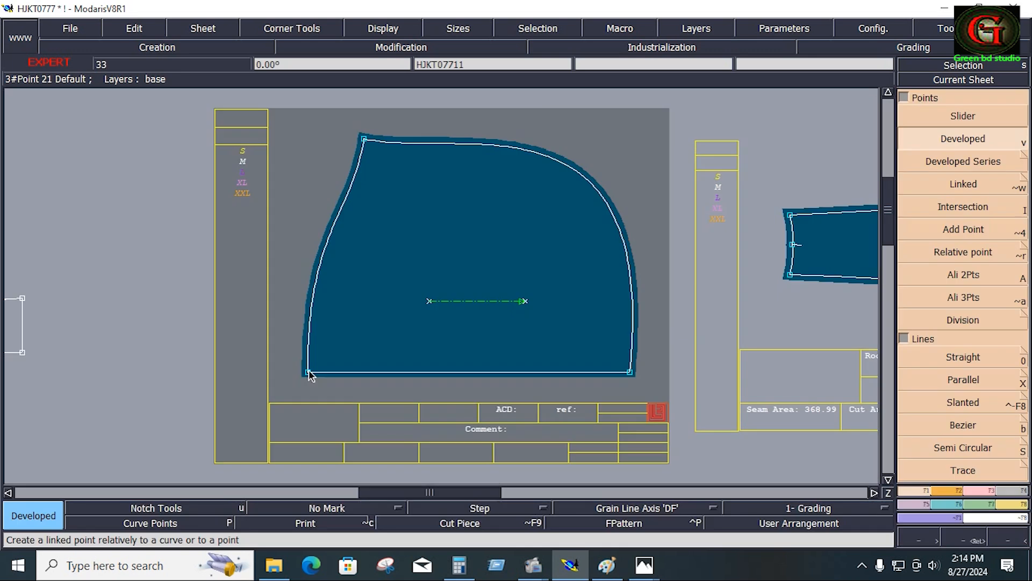
click(308, 372)
key(space)
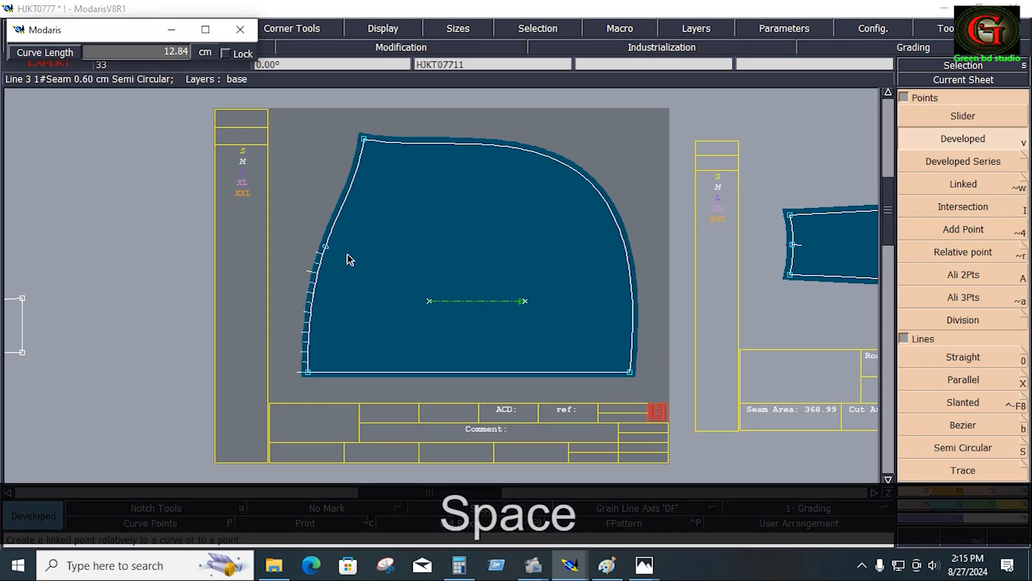
key(Down)
key(alt+7)
click(331, 235)
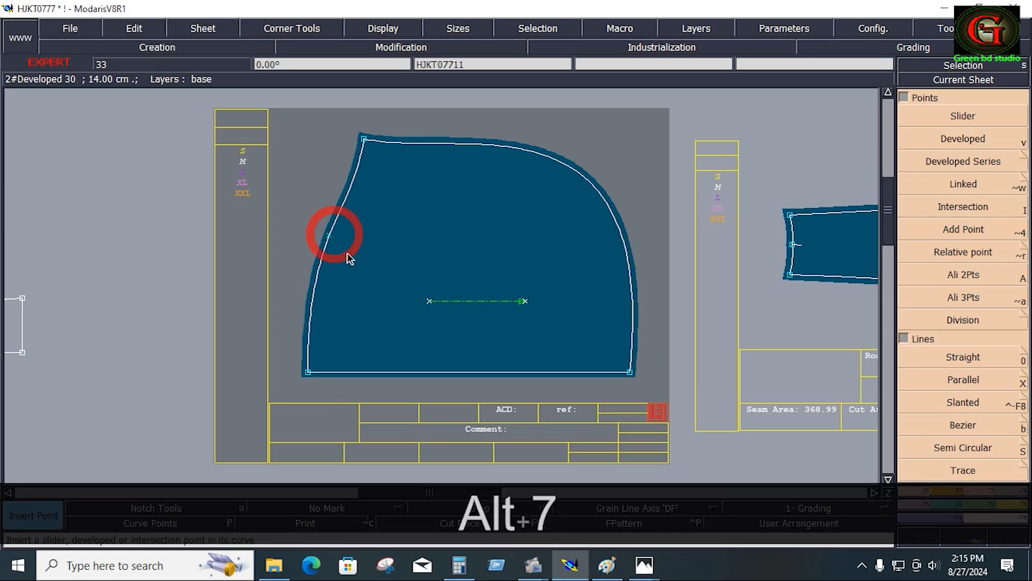
- Place a notch on the inserted point of the hood side's neck curve
click(944, 490)
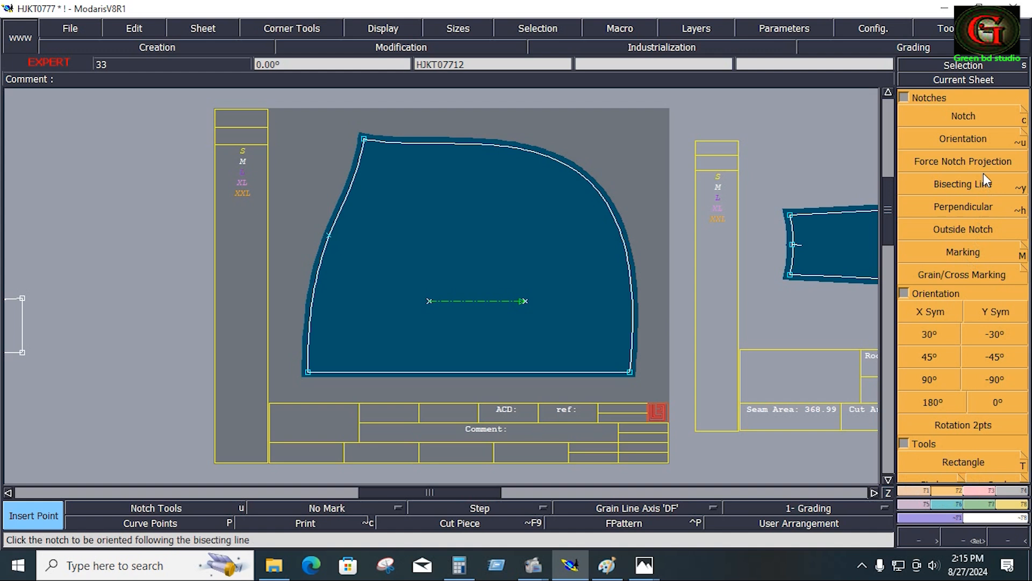
click(966, 113)
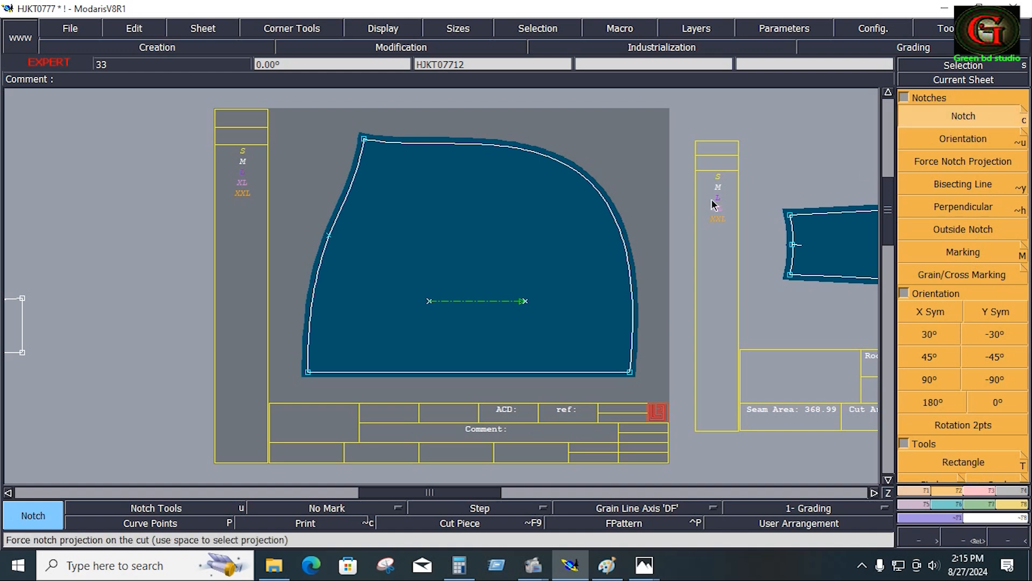
click(330, 235)
- Rearrange the sheets and enter HOOD 1X1 as the comment of the hood side piece
key(j)
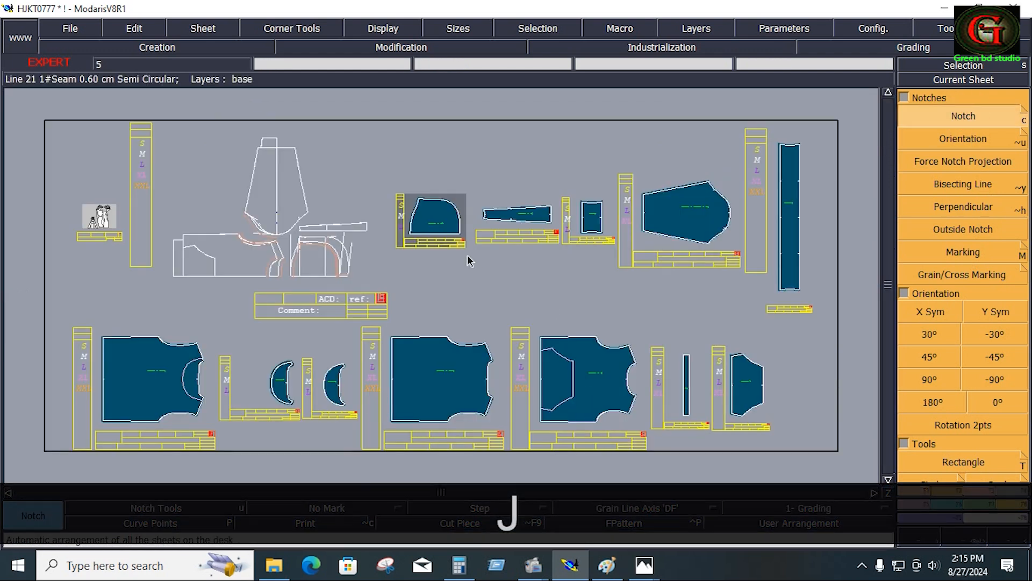
key(e)
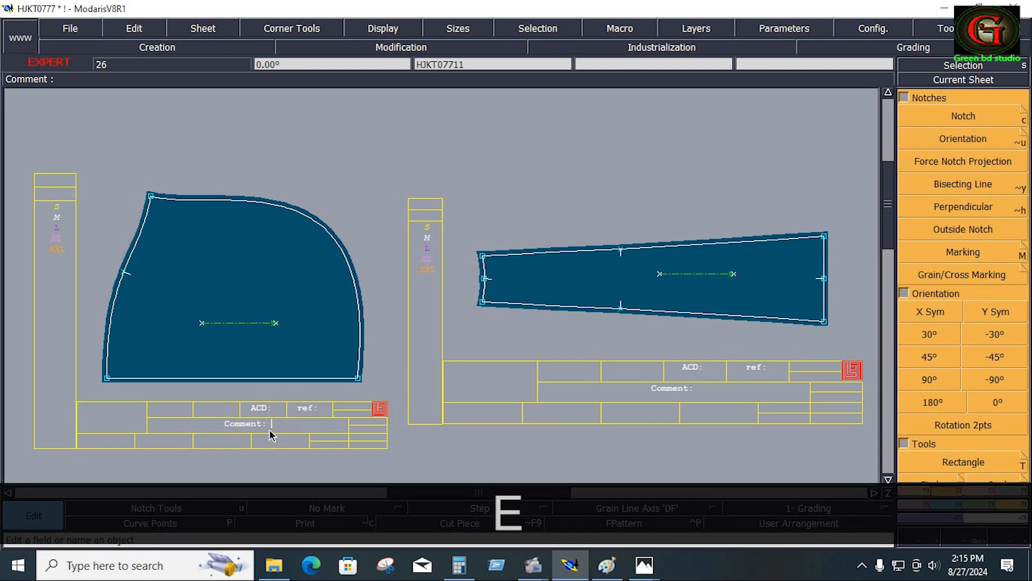
text(HOO)
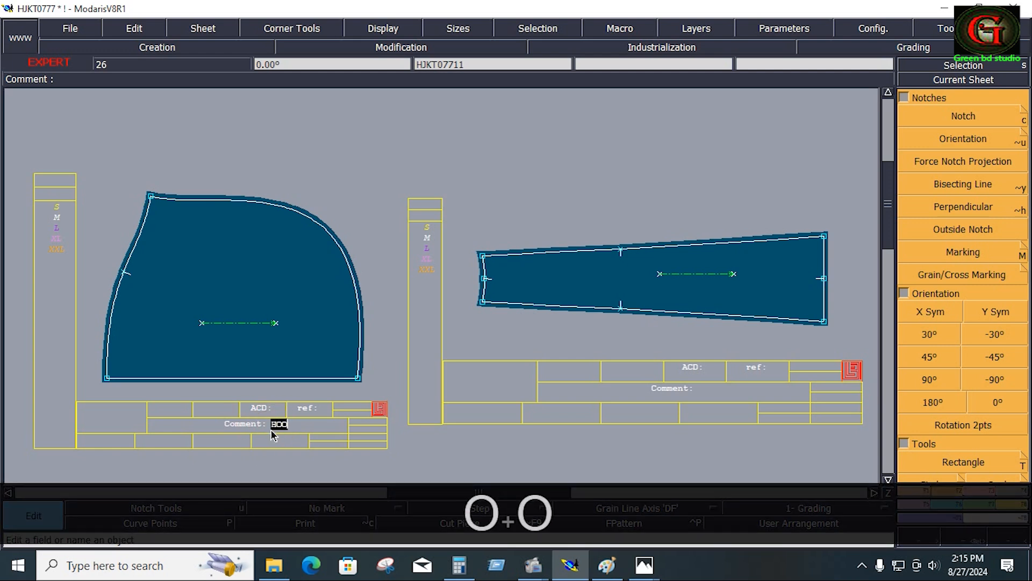
text(D 1)
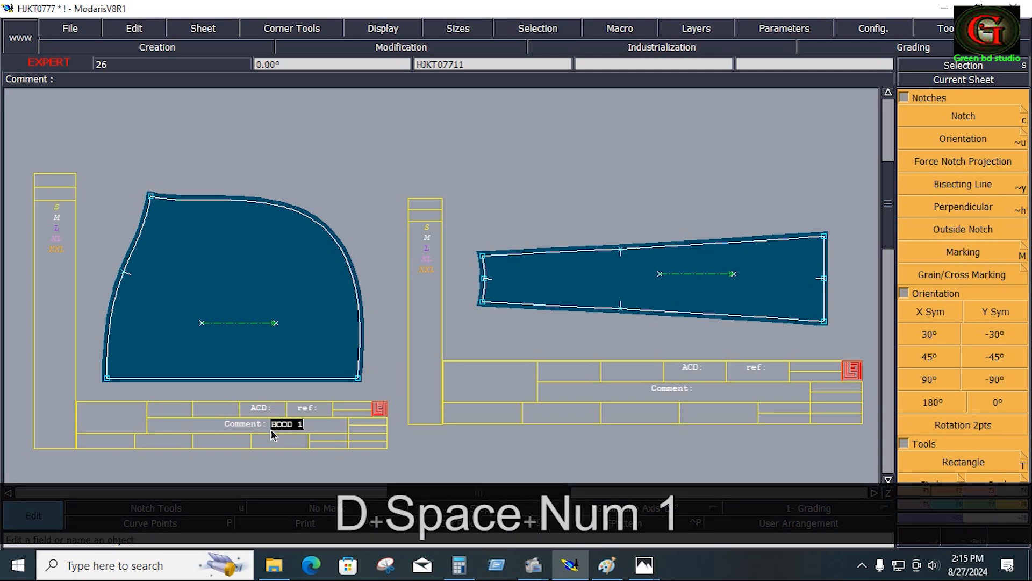
text(X1)
key(Return)
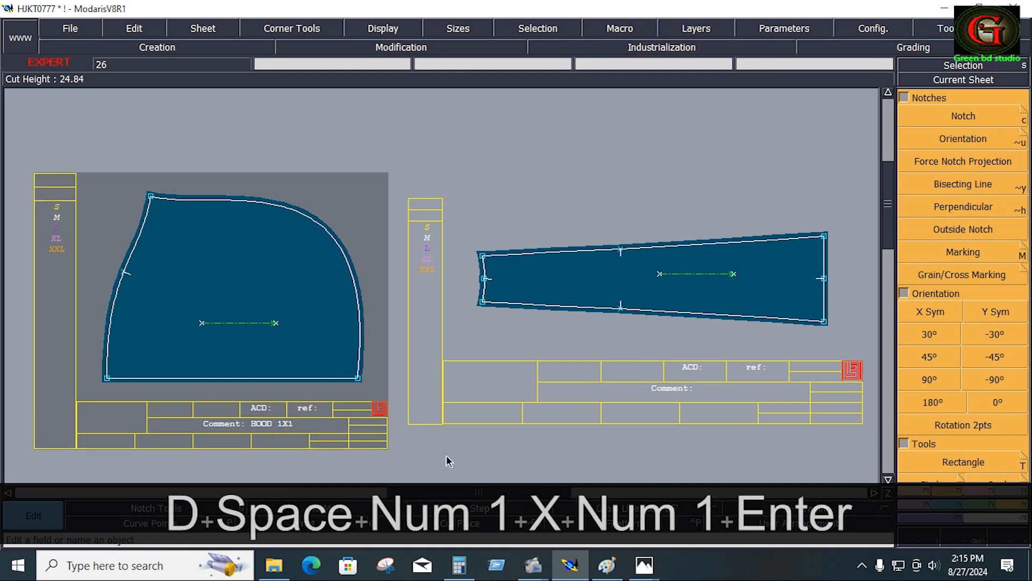
- Enter HOOD PNL 1X1 as the comment of the hood centre piece
click(698, 389)
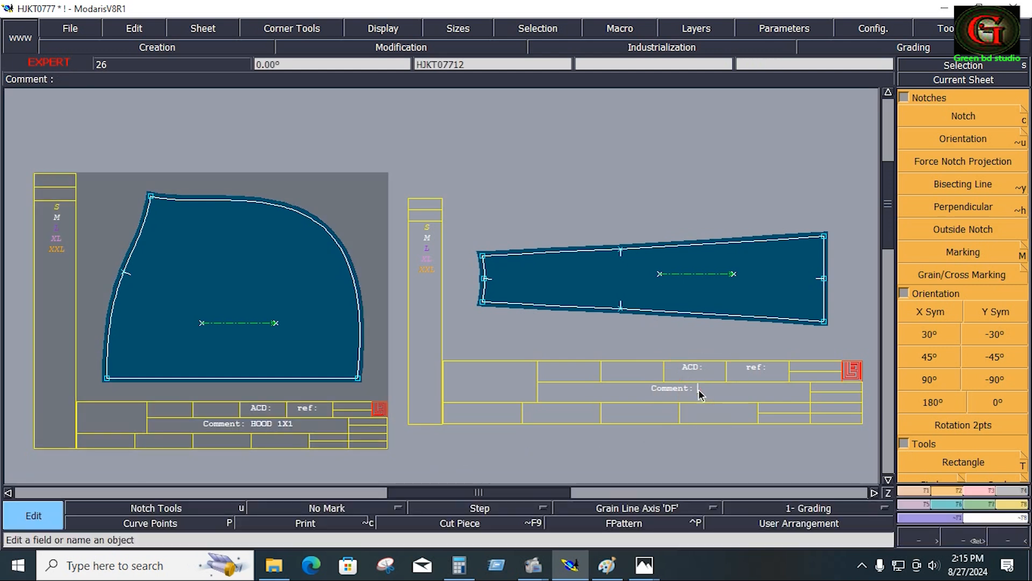
text(HOOD )
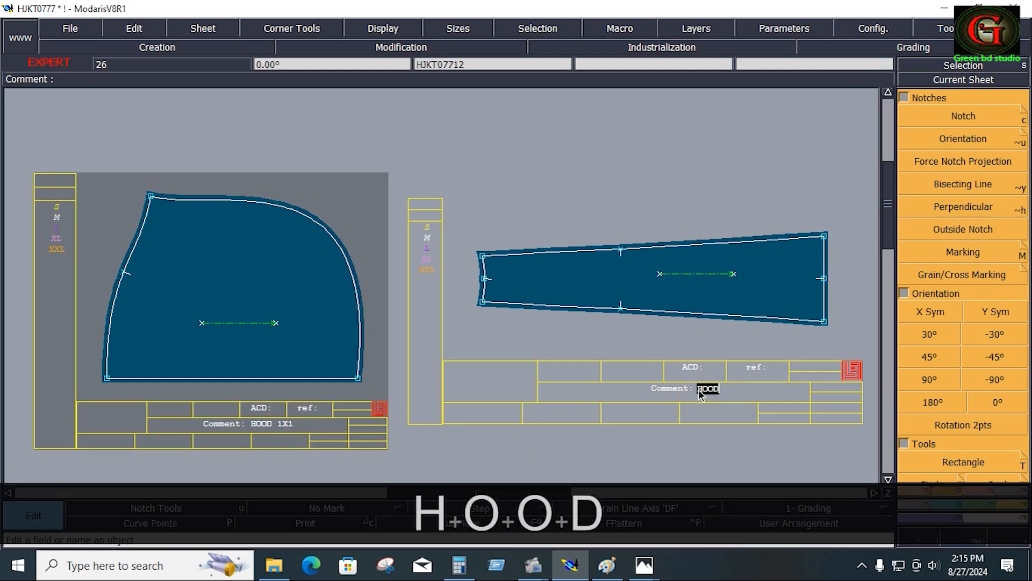
text(P)
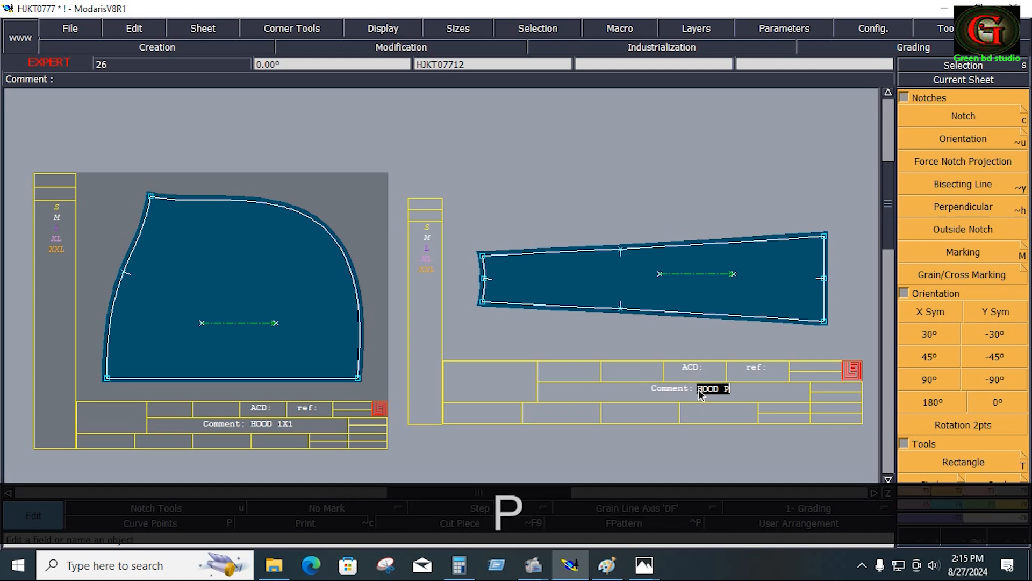
text(NL)
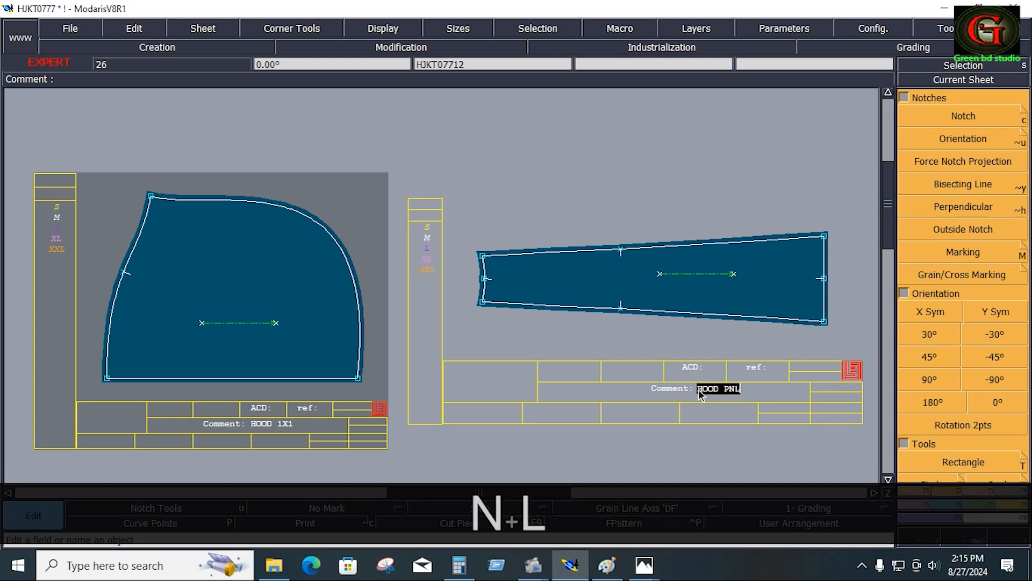
text( 1X1)
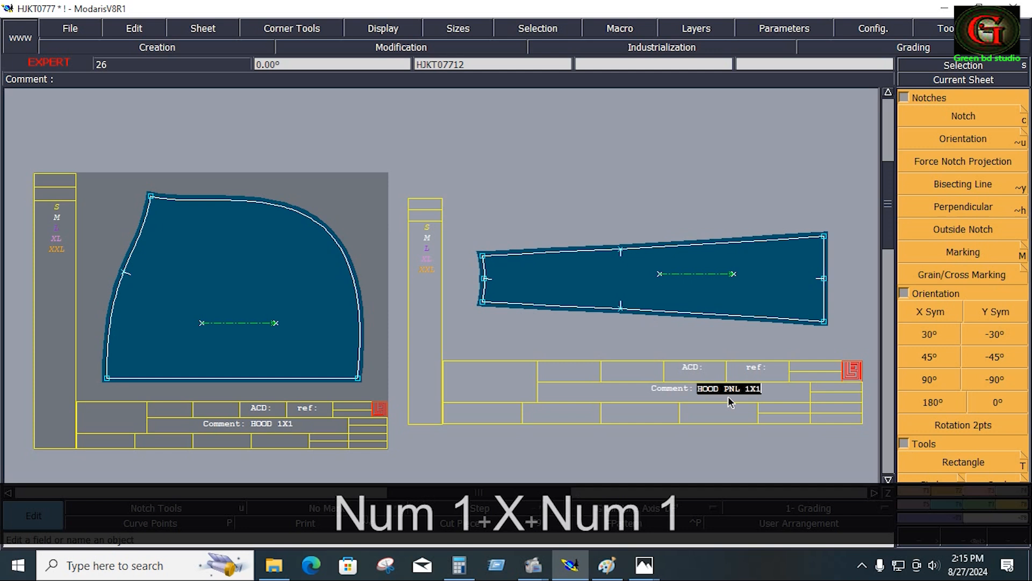
key(Return)
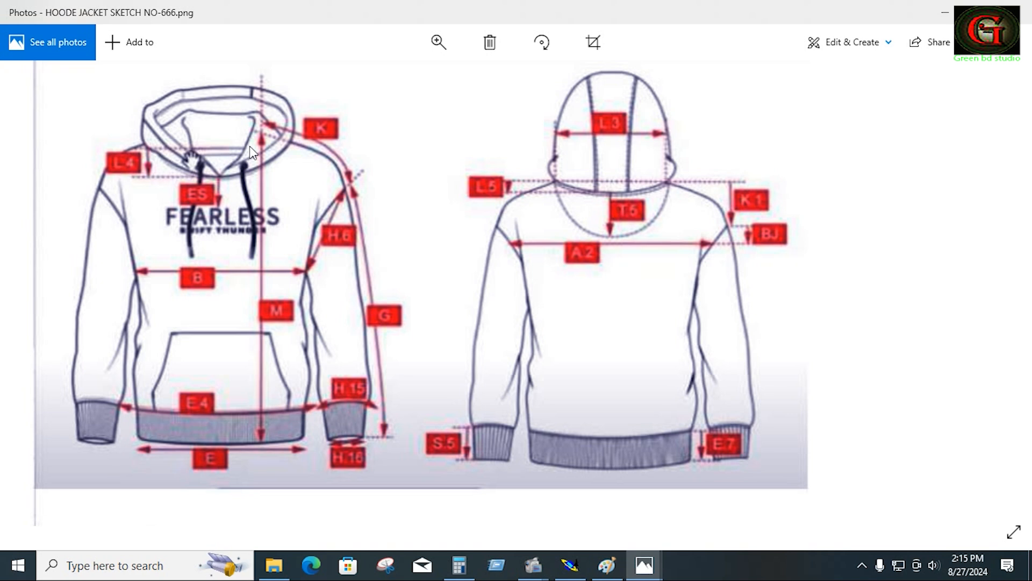
- Return from the jacket sketch to Modaris and set a 3.5 cm line seam on the hood side's straight lower edge
click(580, 569)
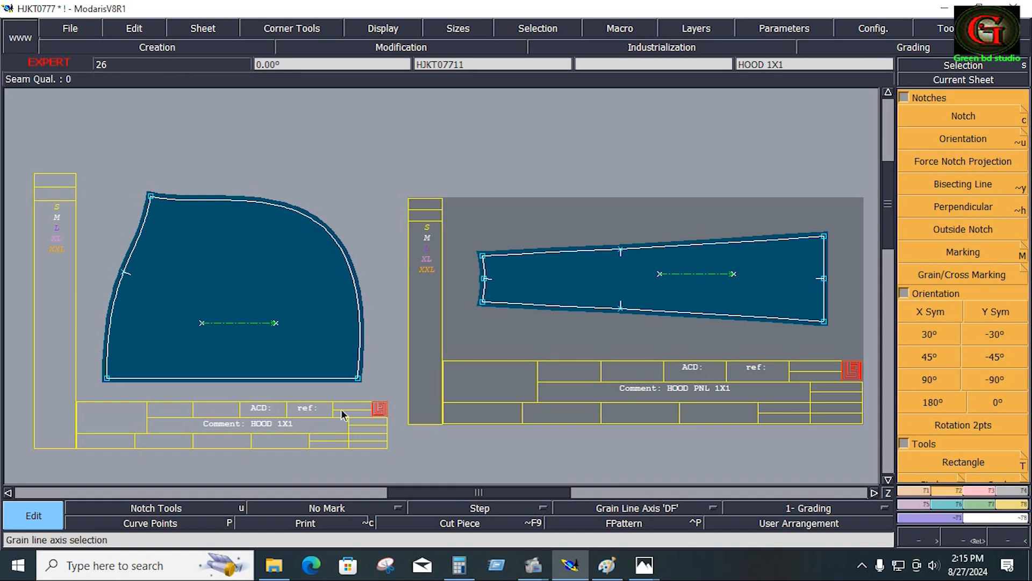
click(916, 490)
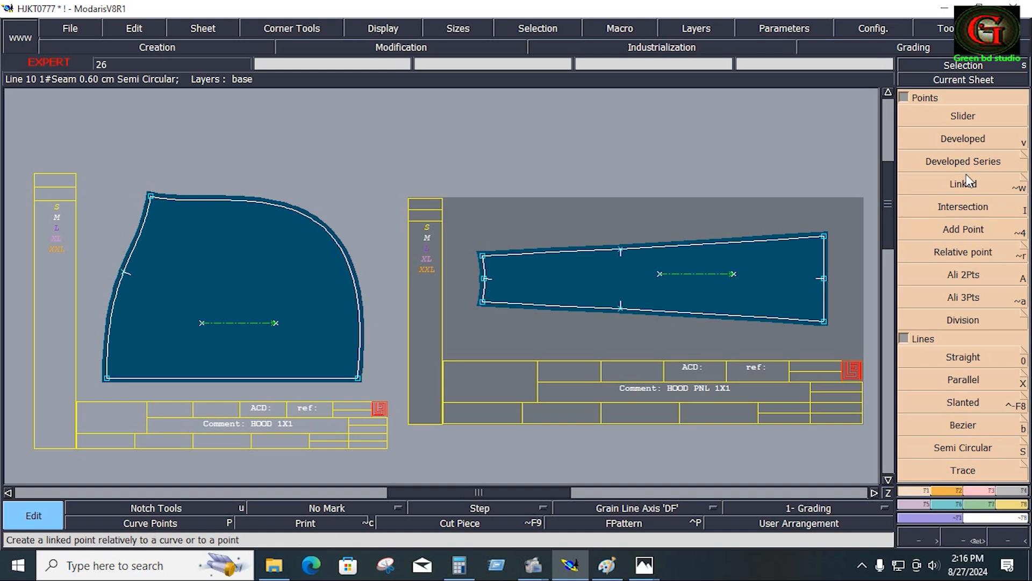
key(u)
click(240, 379)
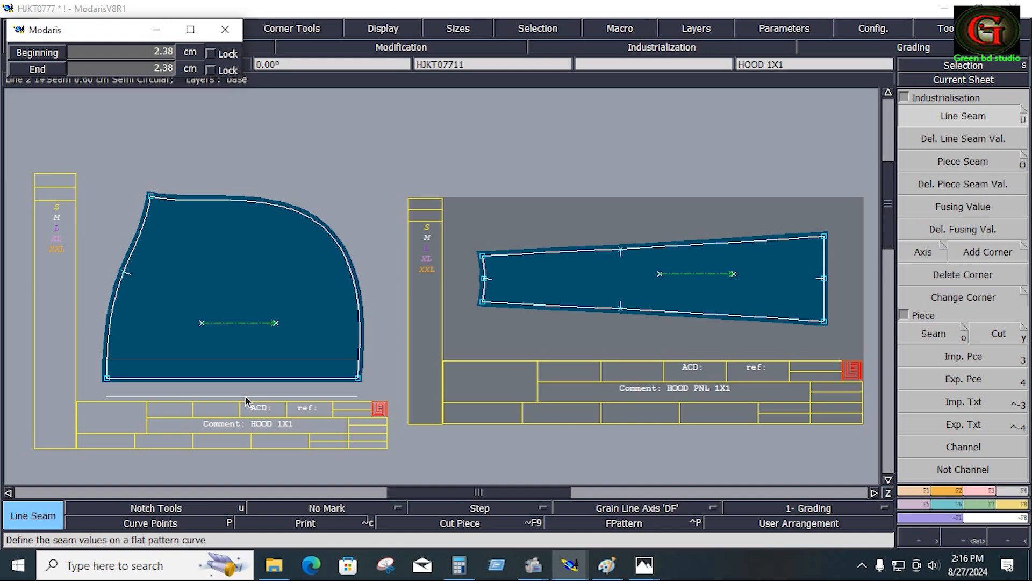
key(Down)
text(3.5)
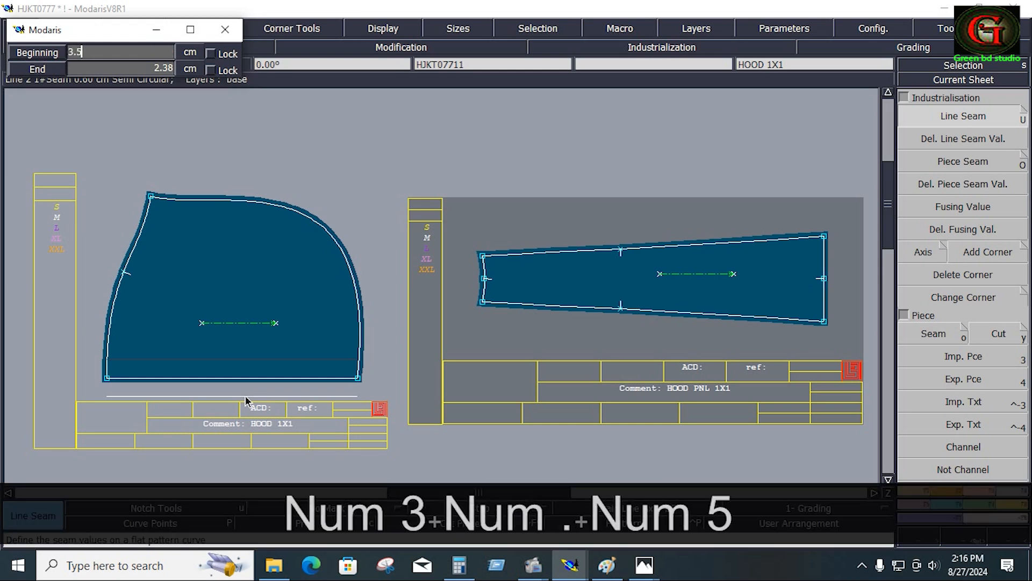
key(Down)
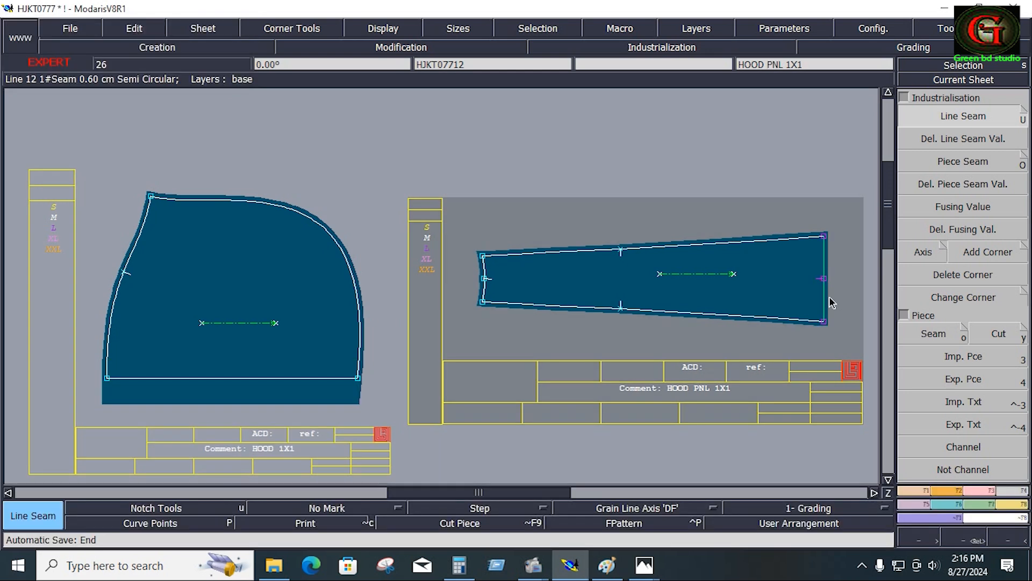
- Apply the same 3.5 cm line seam to the wide end of the hood centre piece
click(827, 301)
key(Down)
key(Down)
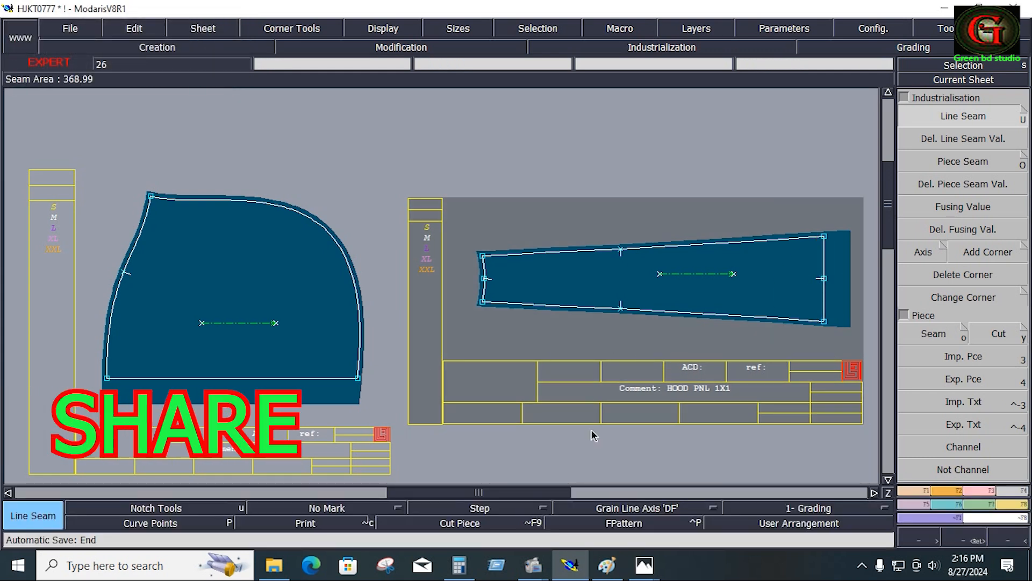
- Delete the sheet of the plain body piece without a neck facing or pocket outline, and rearrange the remaining sheets
key(j)
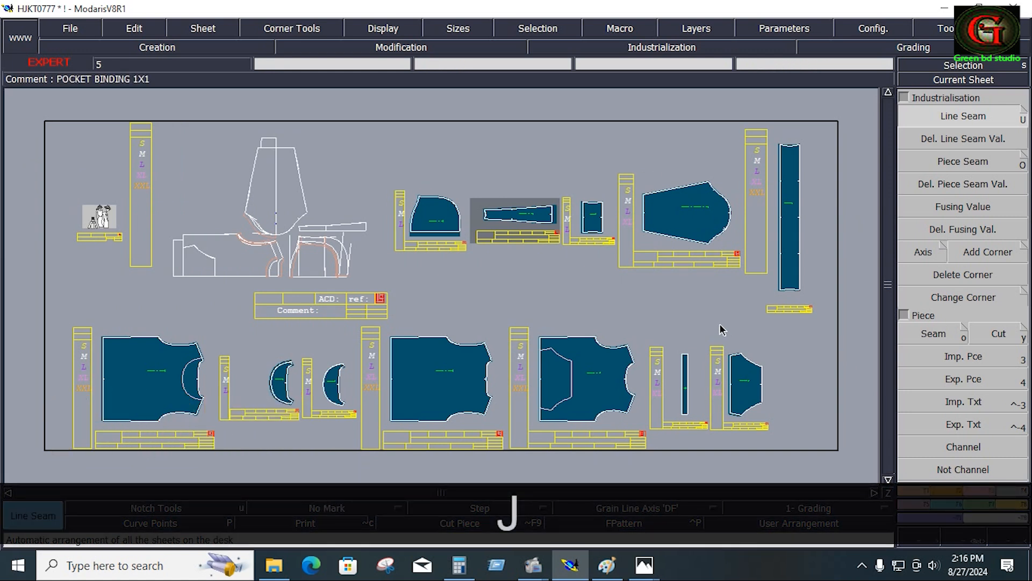
key(shift+z)
click(450, 389)
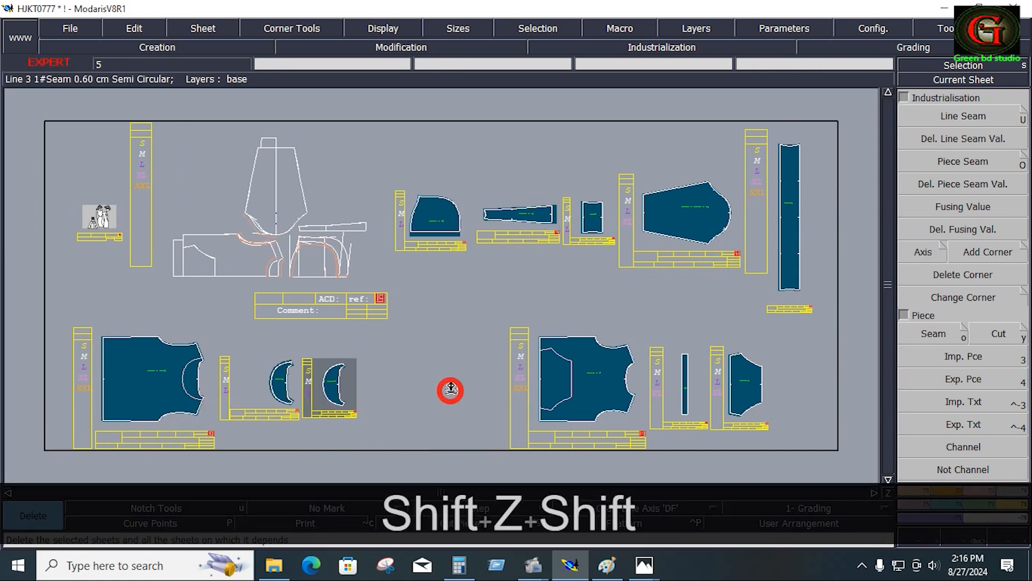
key(j)
key(s)
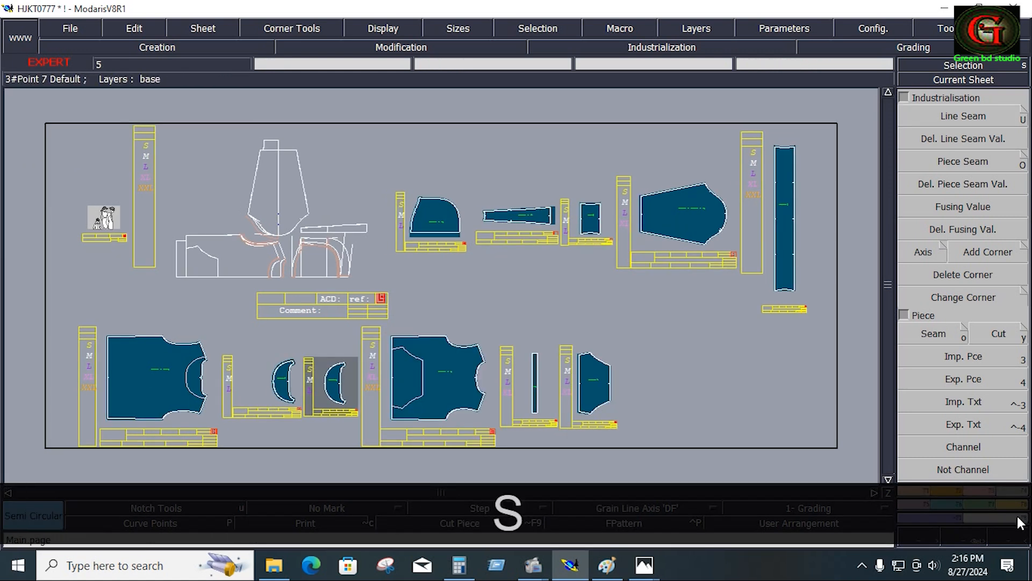
- Marry the FRONT 1X1 body piece onto the back body piece at the underarm, and the MOON 1X1 piece onto the back neckline
click(963, 410)
click(991, 346)
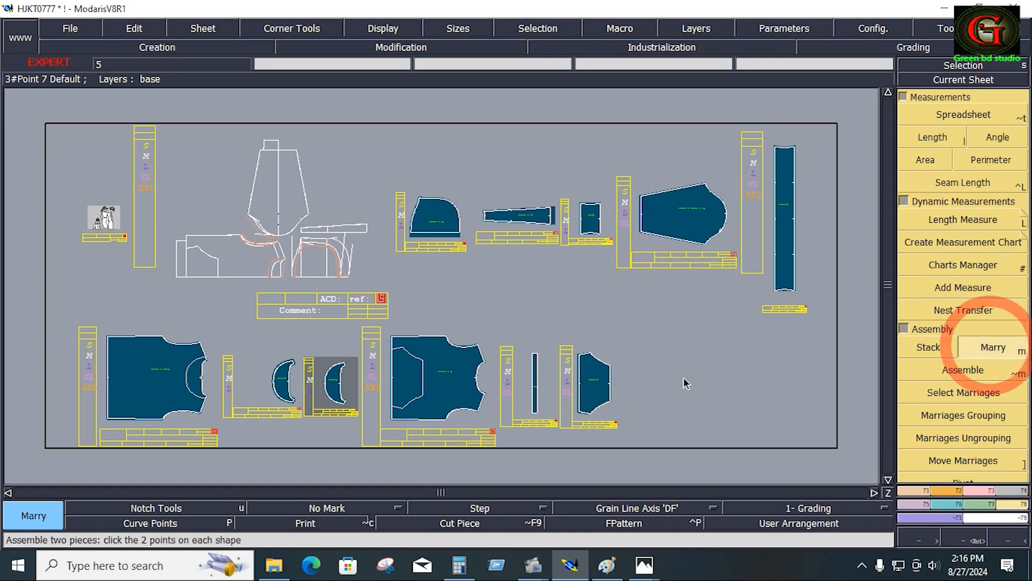
click(447, 337)
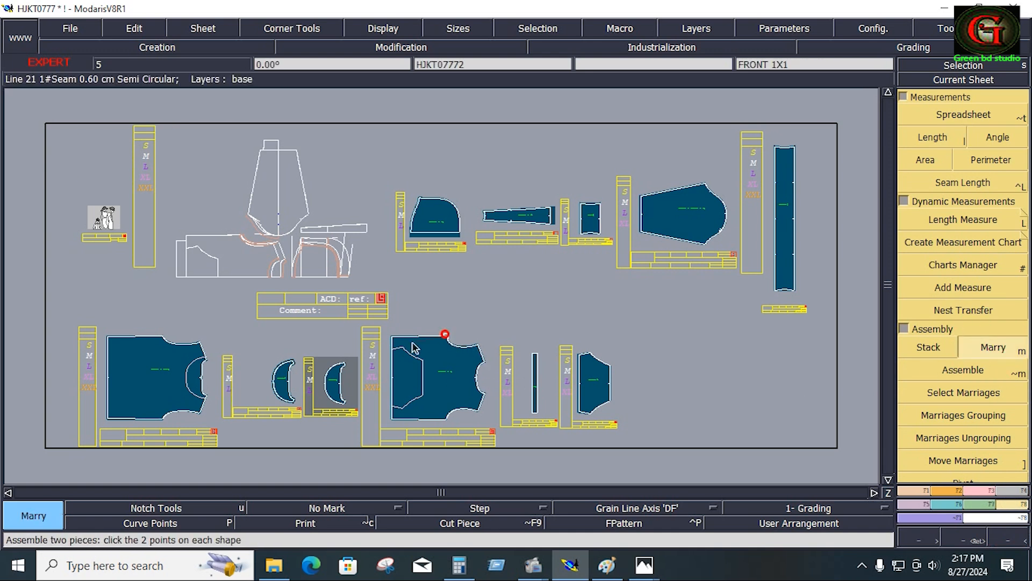
click(162, 340)
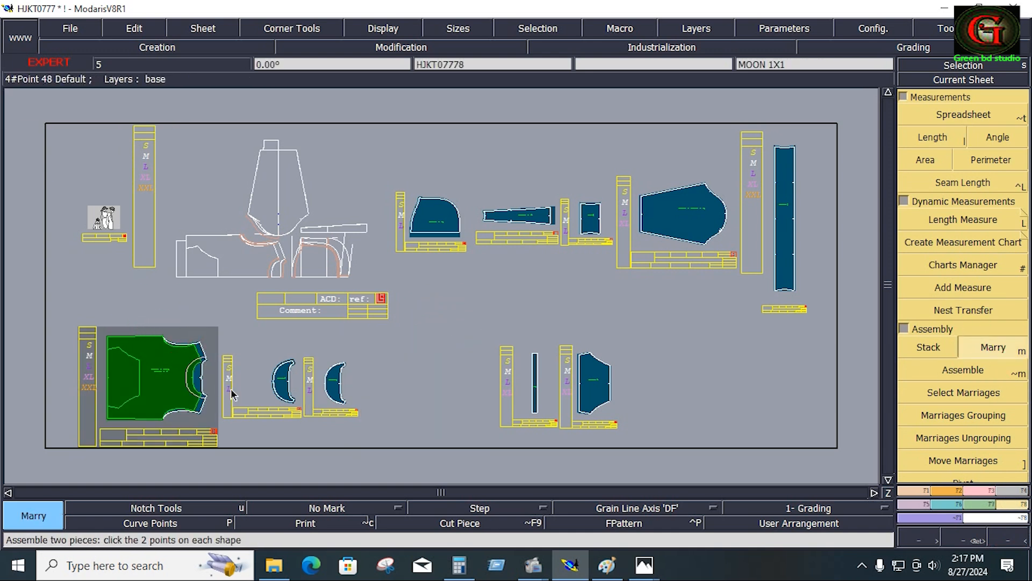
click(203, 385)
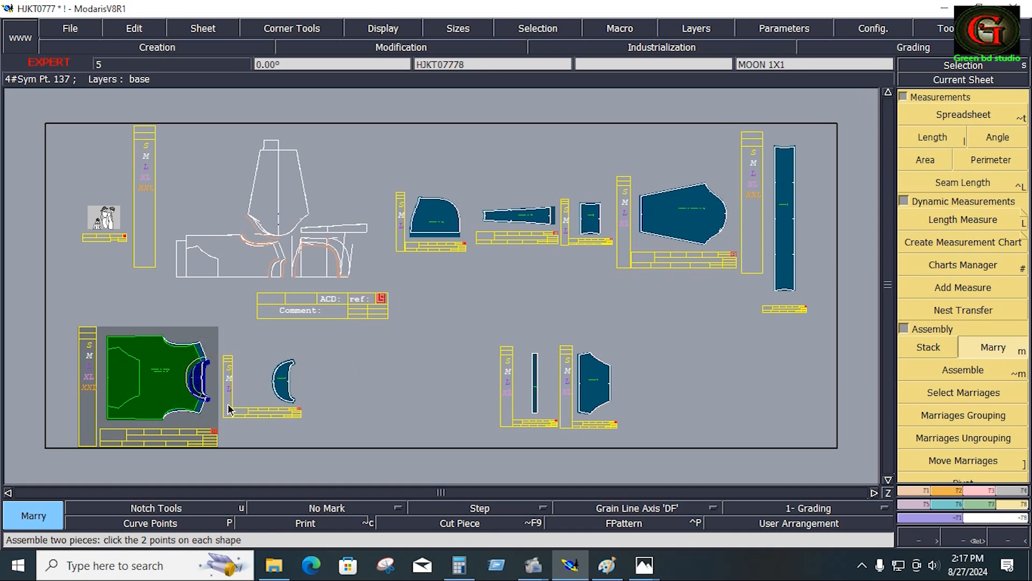
- Reposition the married moon piece at the back neck of the body with Move Marriages
key(Home)
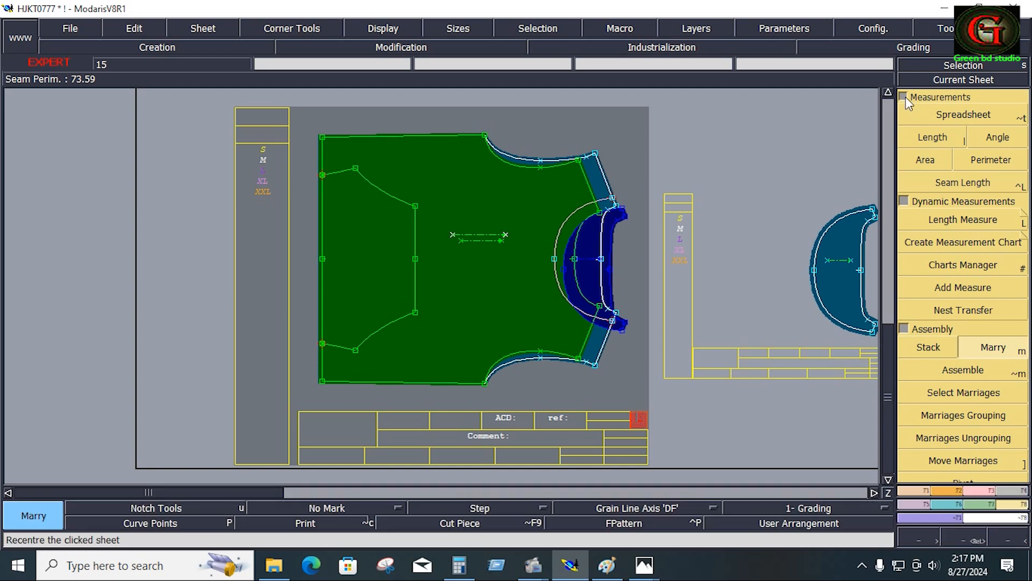
click(904, 97)
click(964, 368)
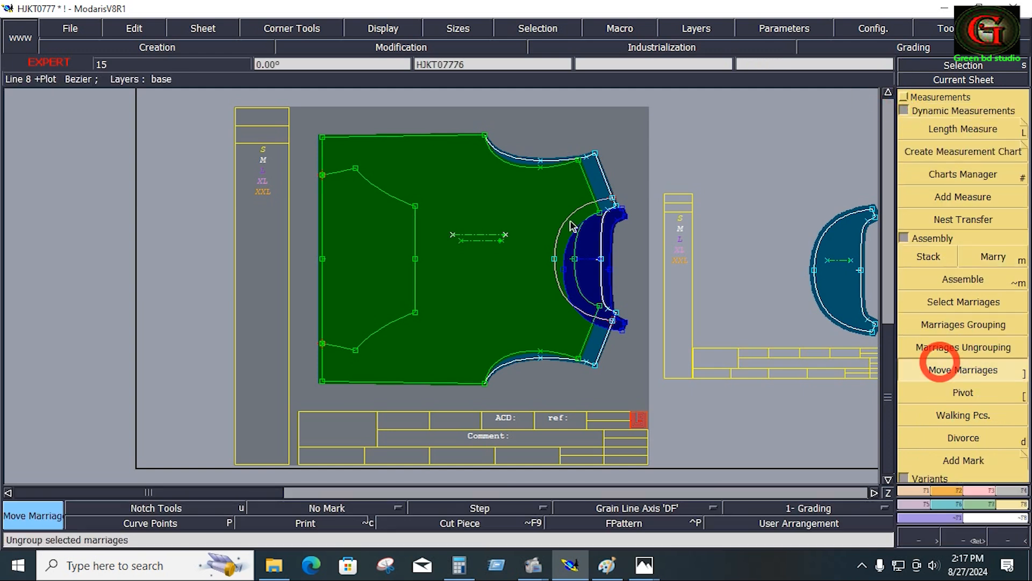
click(602, 262)
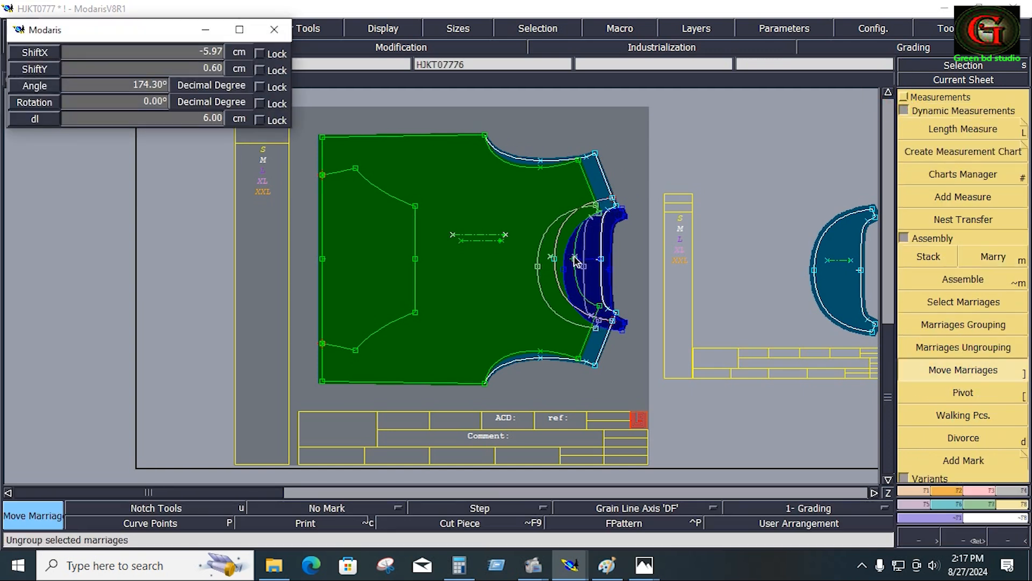
click(595, 262)
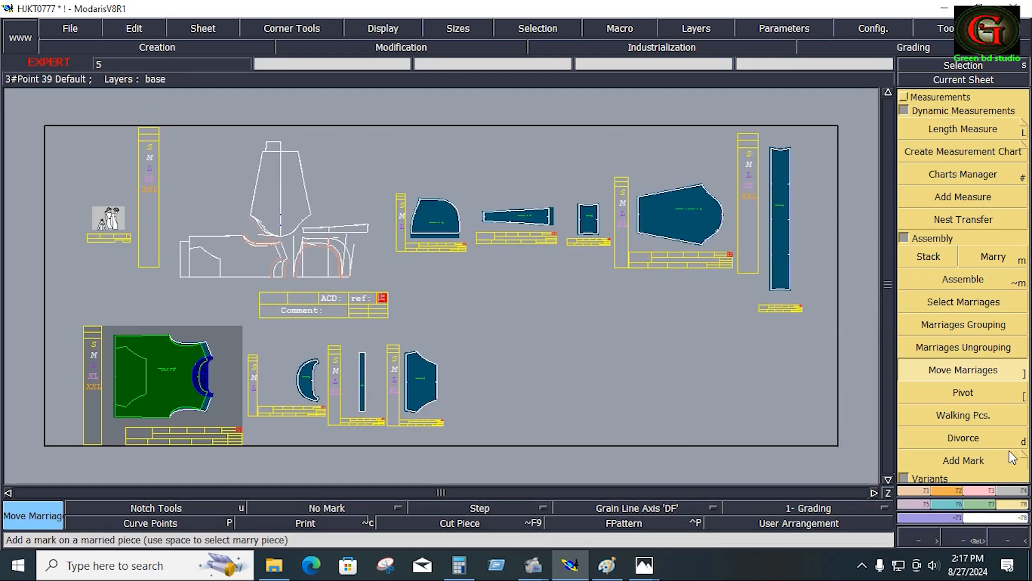
- Marry the wide end of the hood centre piece to the hood side's lower back corner and pivot it upright alongside the hood
click(991, 266)
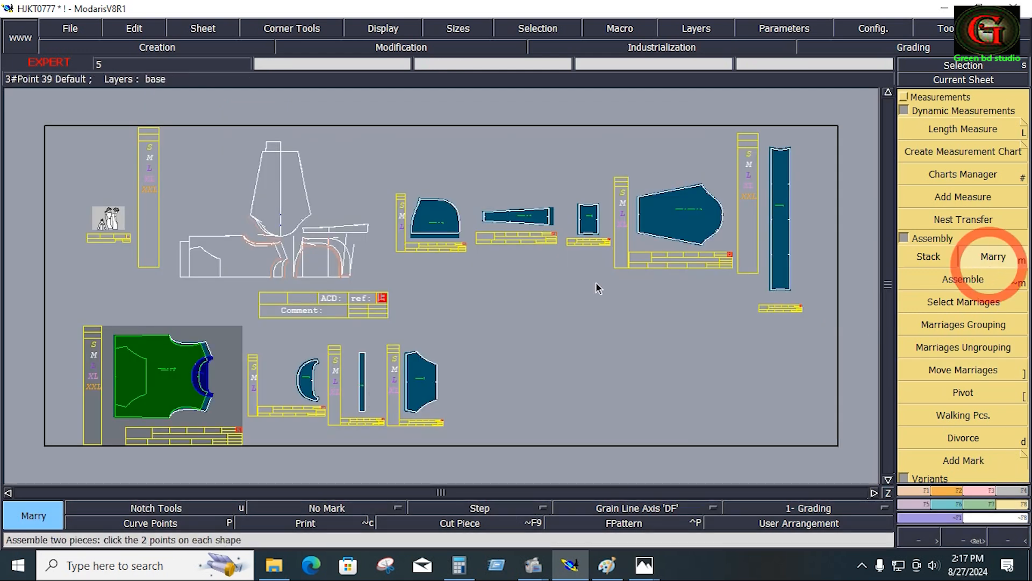
click(550, 223)
click(460, 239)
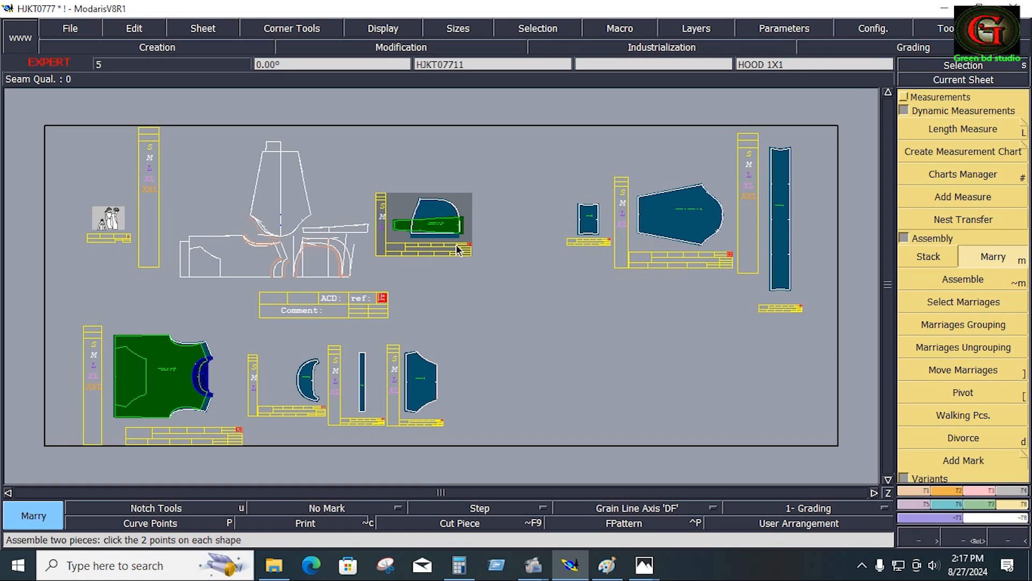
key(Home)
click(962, 392)
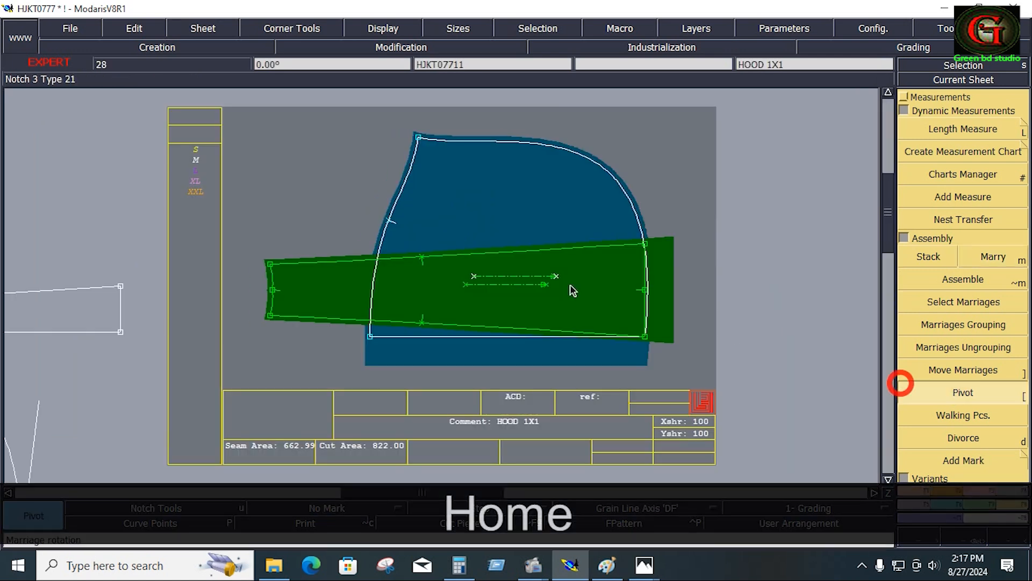
click(553, 280)
click(682, 274)
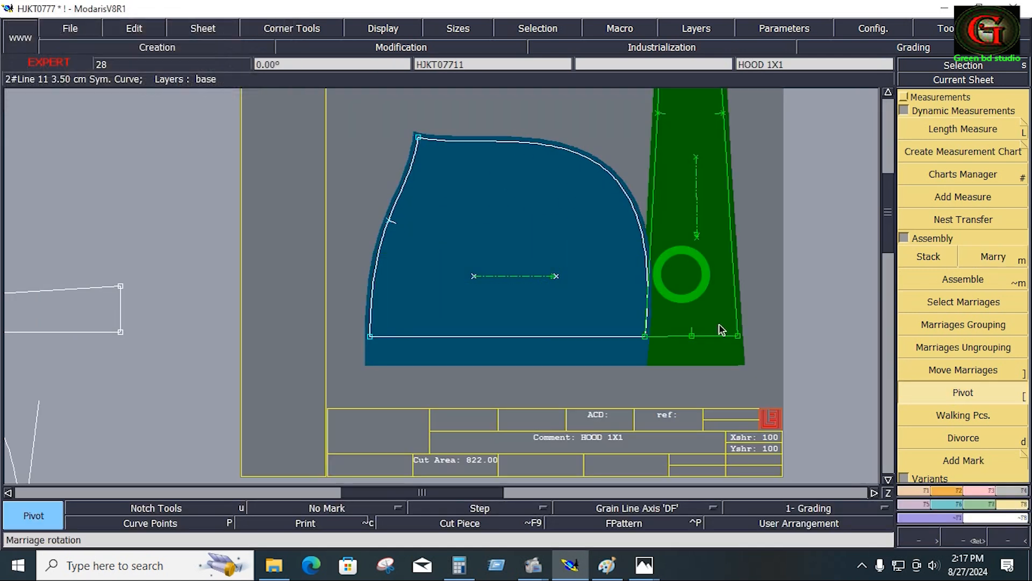
- Walk the hood centre piece along the hood side's curved edge from the lower back corner towards the front top corner
click(957, 417)
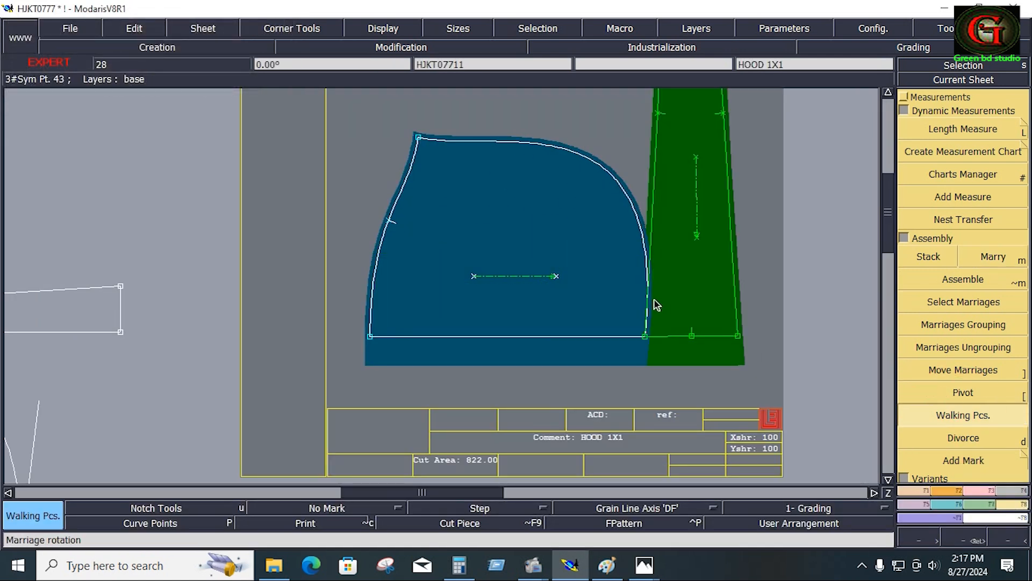
click(651, 301)
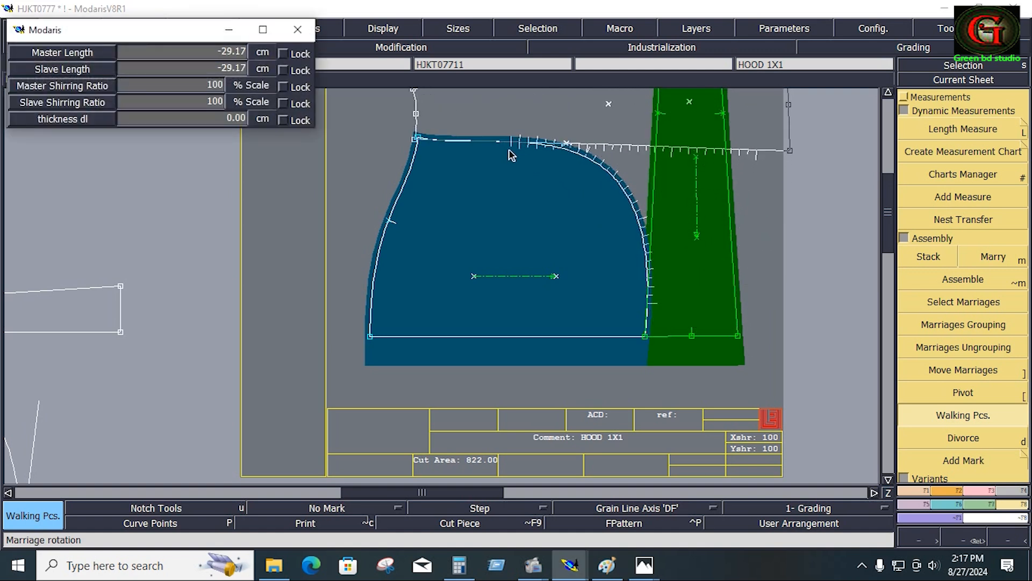
click(433, 141)
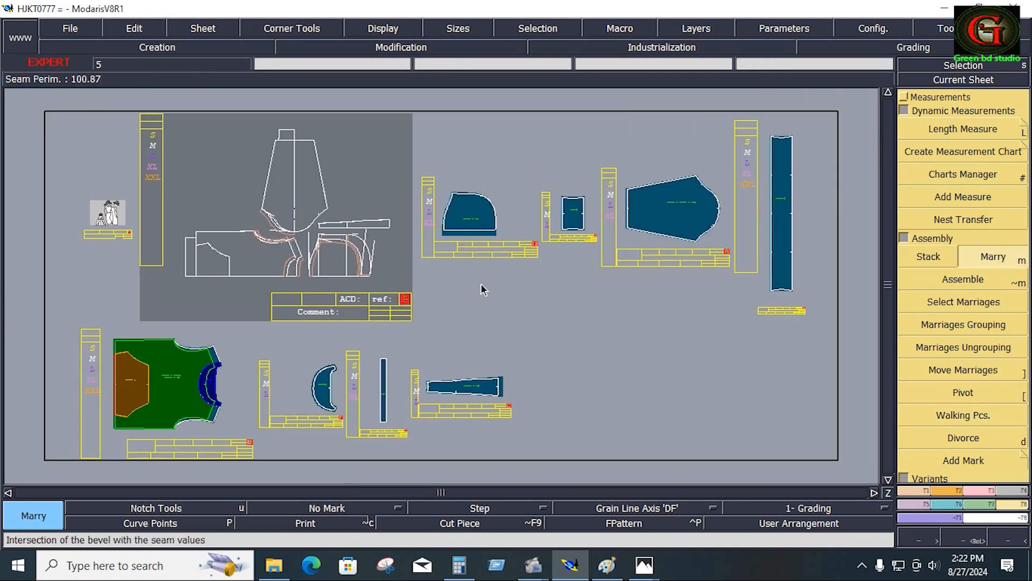
- Switch to the measurement sheet in Paint and frame the MOTIVE LOCATION row with a dark red rectangle
click(606, 564)
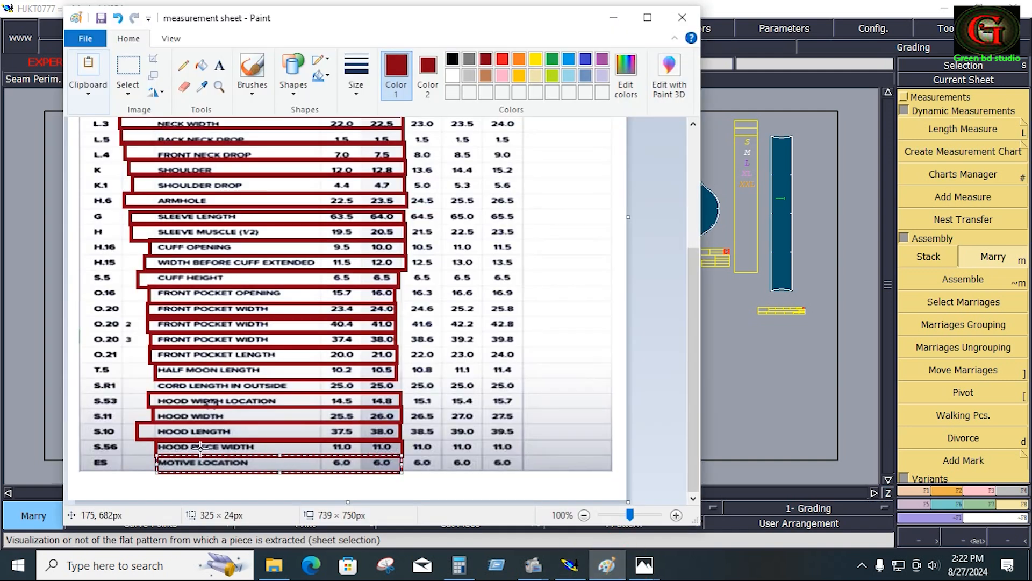
click(369, 477)
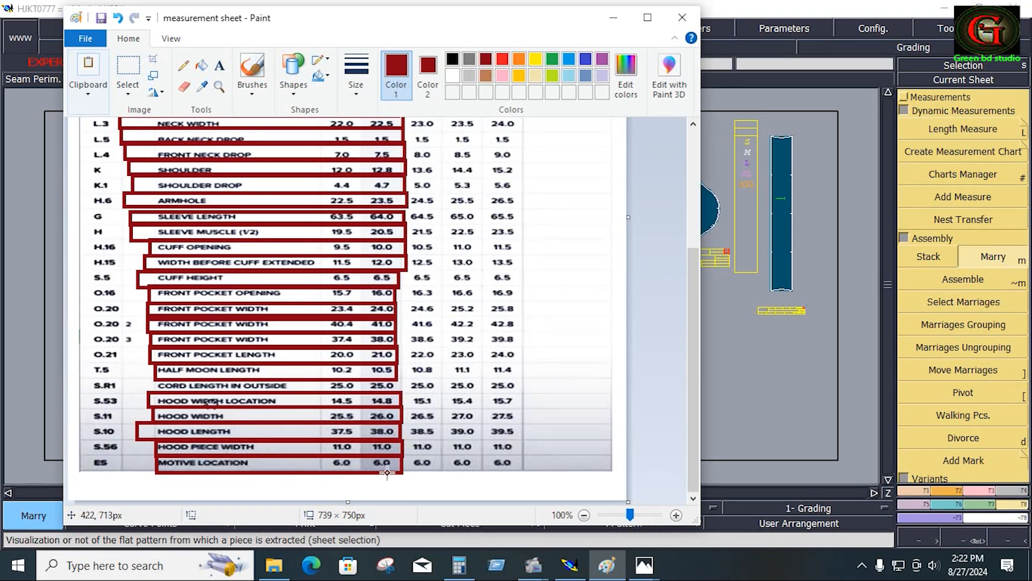
- Switch to the jacket sketch in Photos and examine the ES motive location between the front neckline and the chest print up close
mouse_move(644, 565)
click(524, 473)
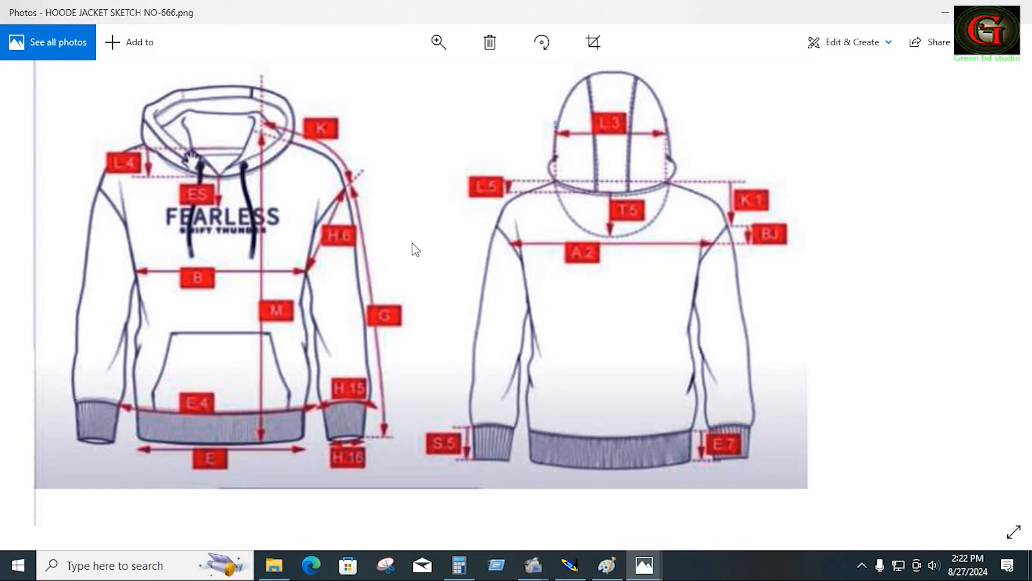
key(alt+Tab)
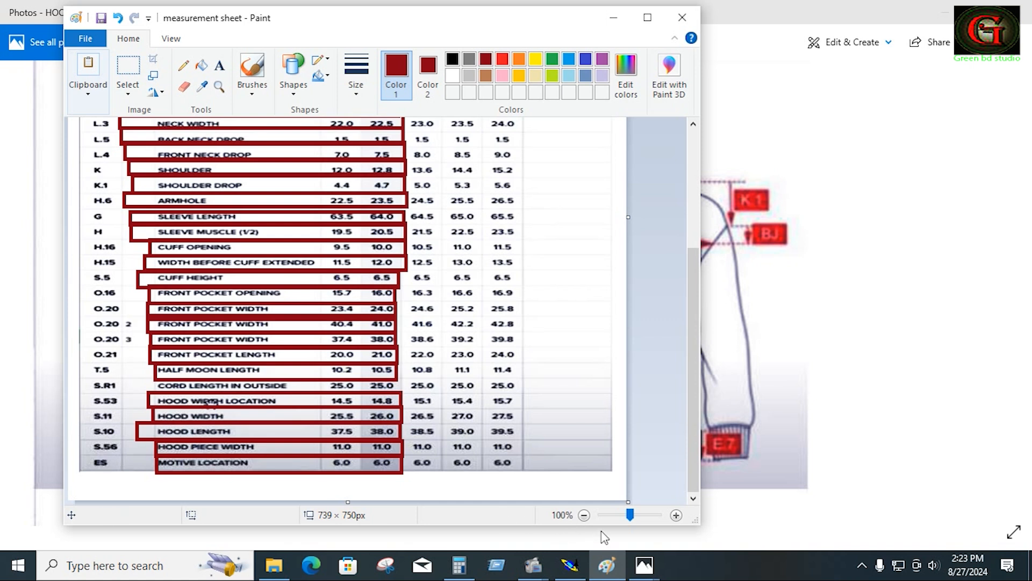
click(607, 565)
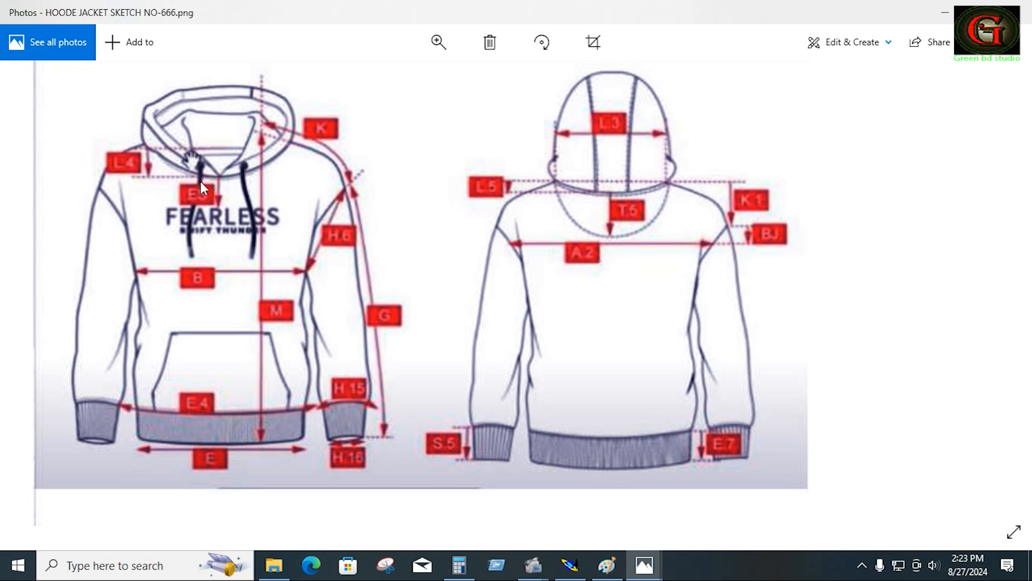
ctrl+scroll(199, 179, up, 4)
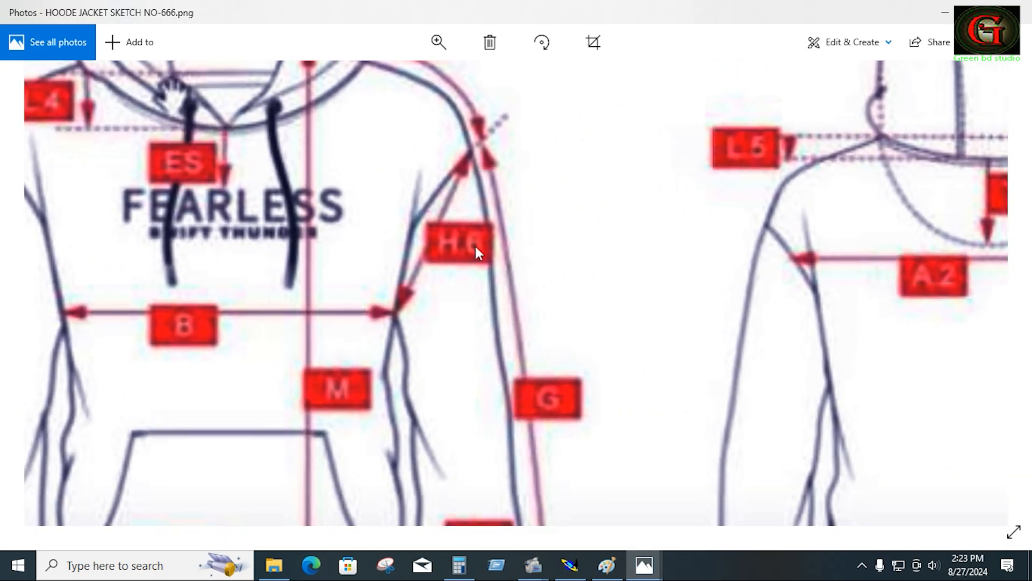
drag(409, 238, 417, 409)
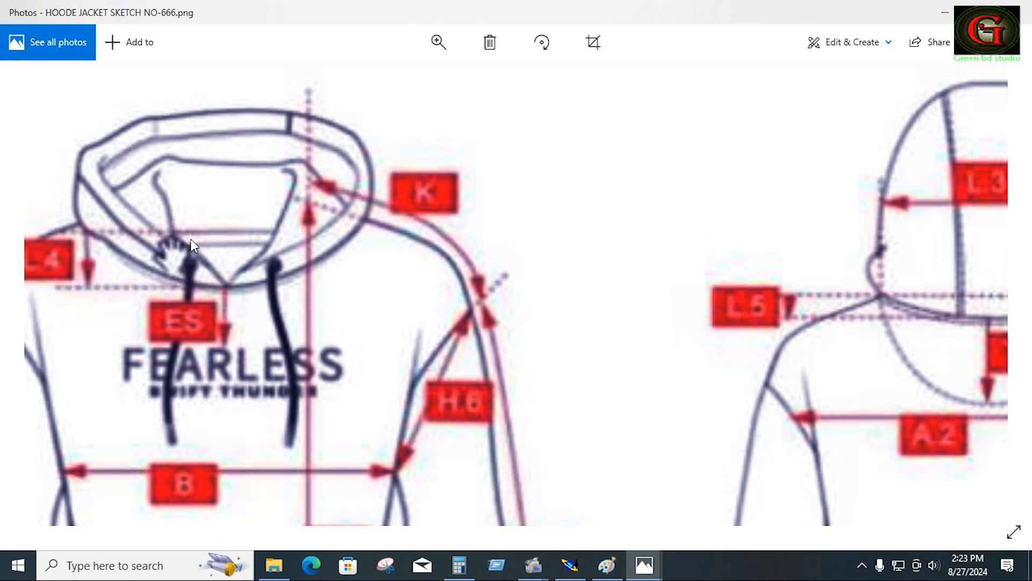
- Return to Modaris and automatically rearrange all the sheets on the desk
click(569, 565)
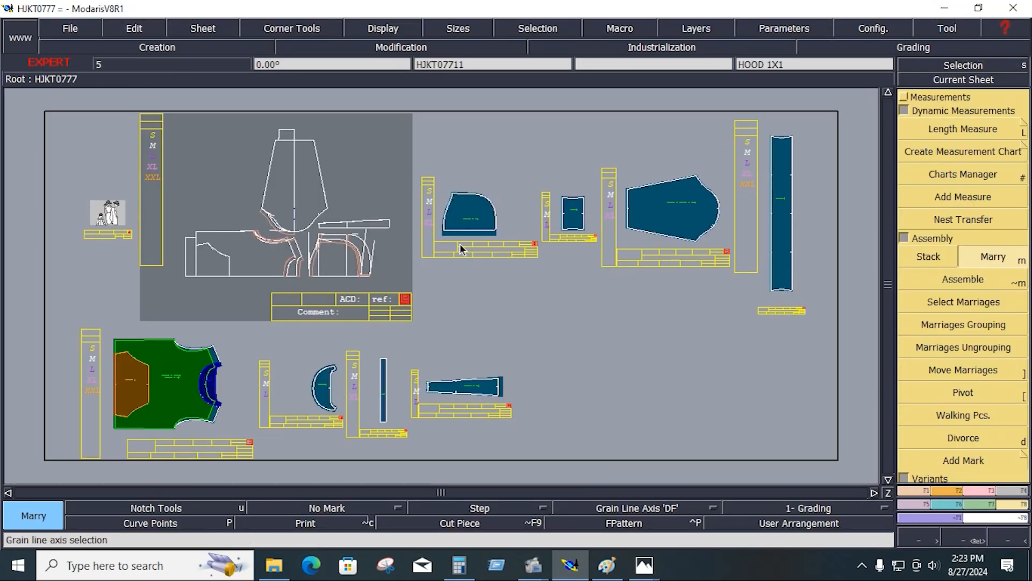
key(j)
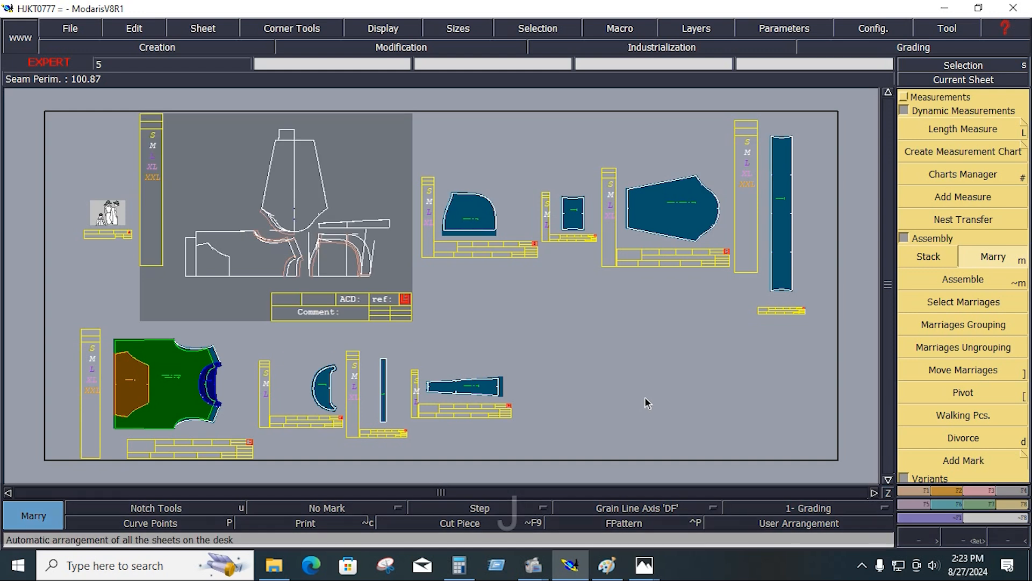